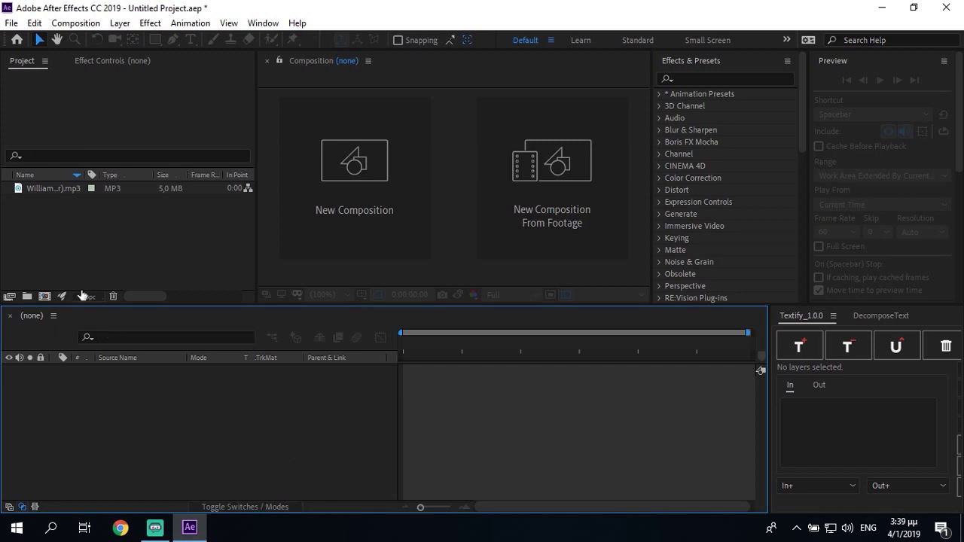
Step: Bring up the Project panel's context menu with the New Composition option
click(95, 238)
right_click(72, 265)
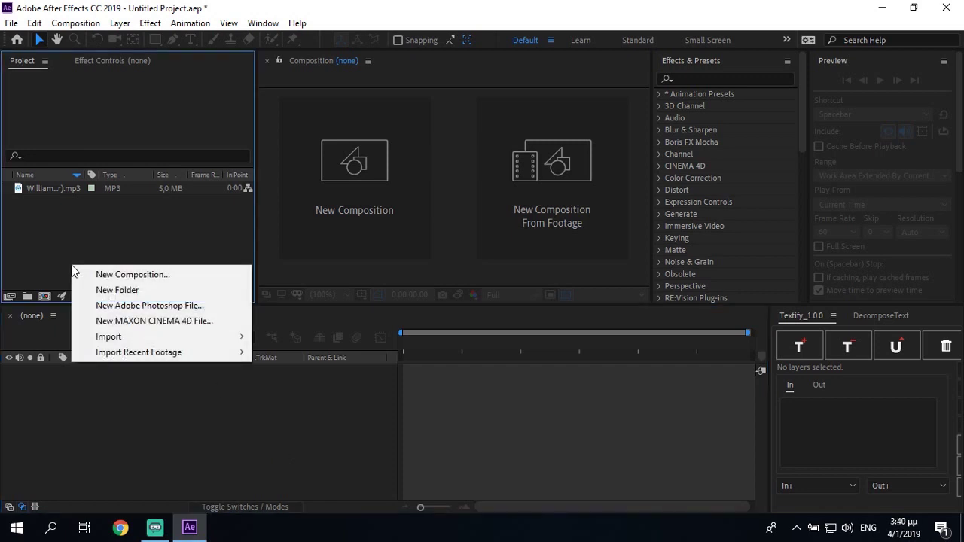
click(49, 234)
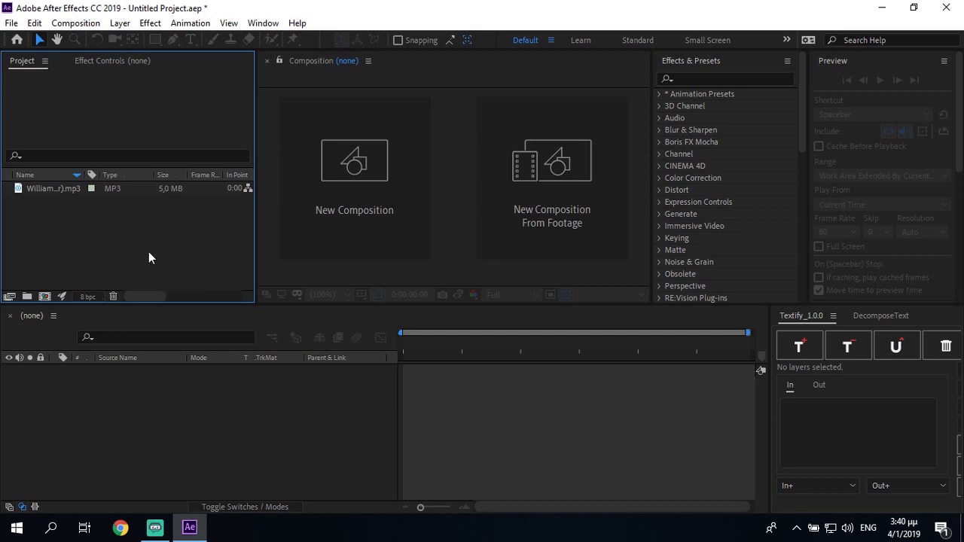
right_click(76, 258)
click(80, 238)
right_click(80, 231)
click(67, 210)
right_click(100, 228)
Step: Create a 1920×1080, 60 fps composition named MAIN with a duration of 0:00:20:00
click(124, 235)
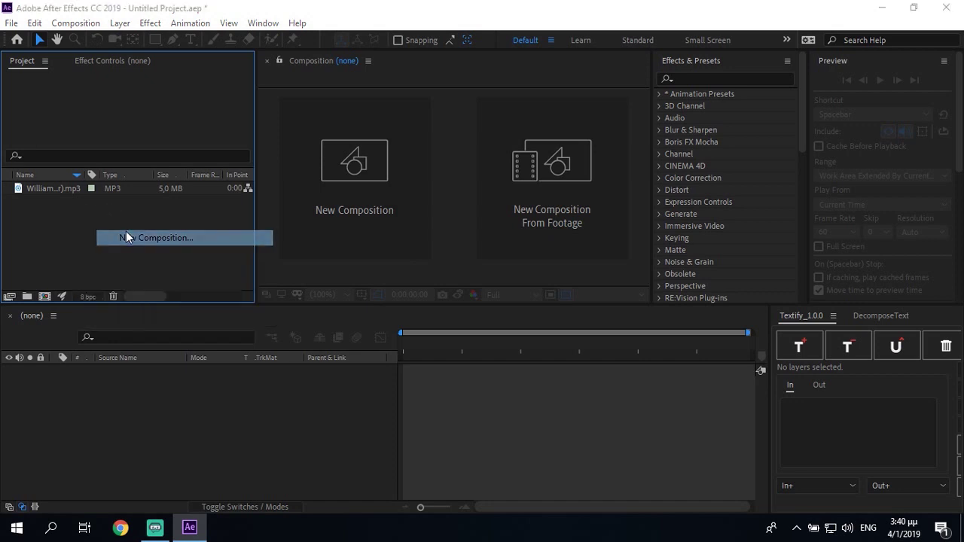
text(MAIN)
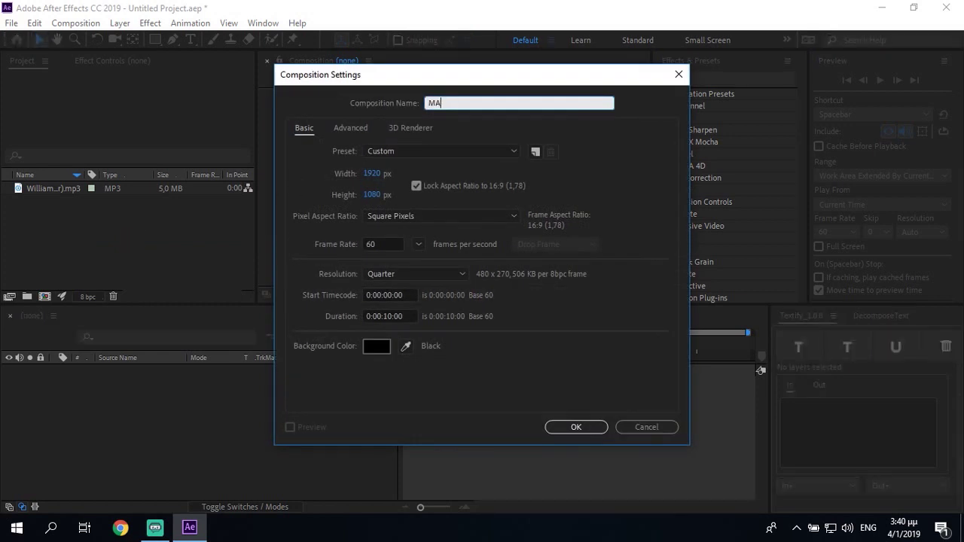
click(392, 316)
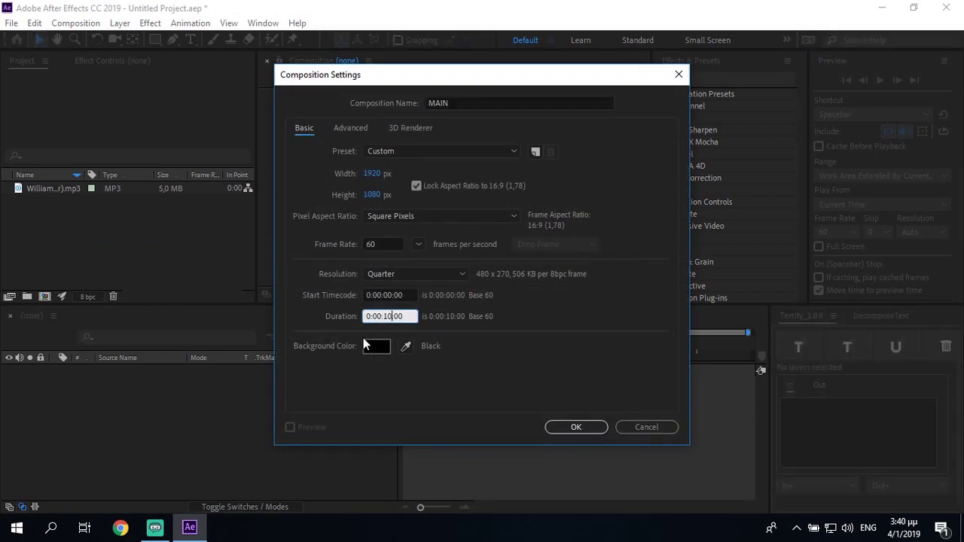
key(BackSpace)
text(2)
key(Return)
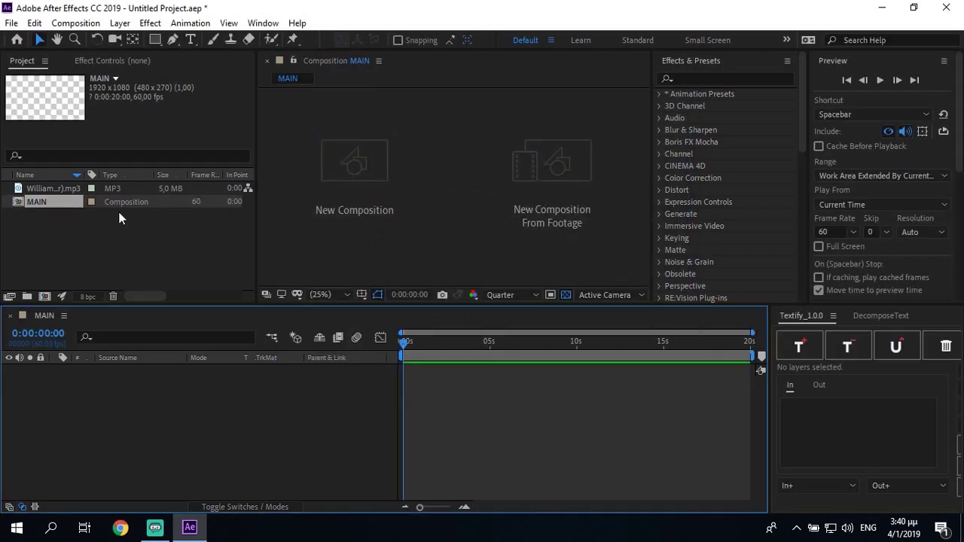
Step: Add the mp3 to MAIN as layer 1, show its waveform, and preview it with sound
drag(58, 187, 233, 413)
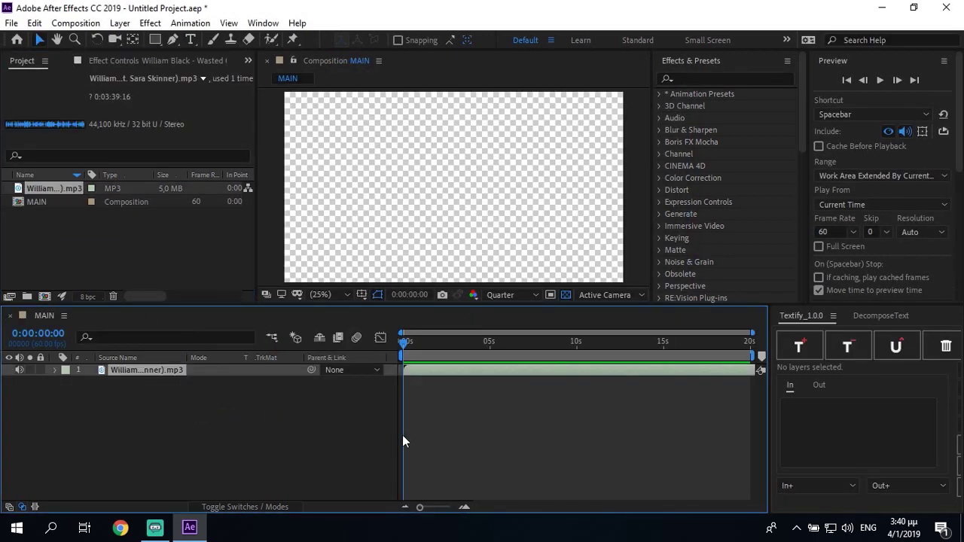
key(l)
key(l)
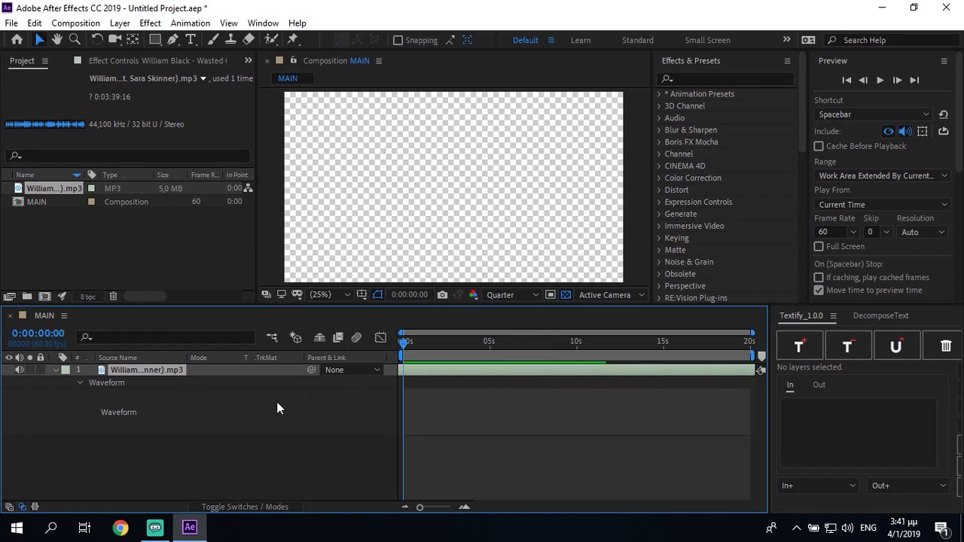
key(space)
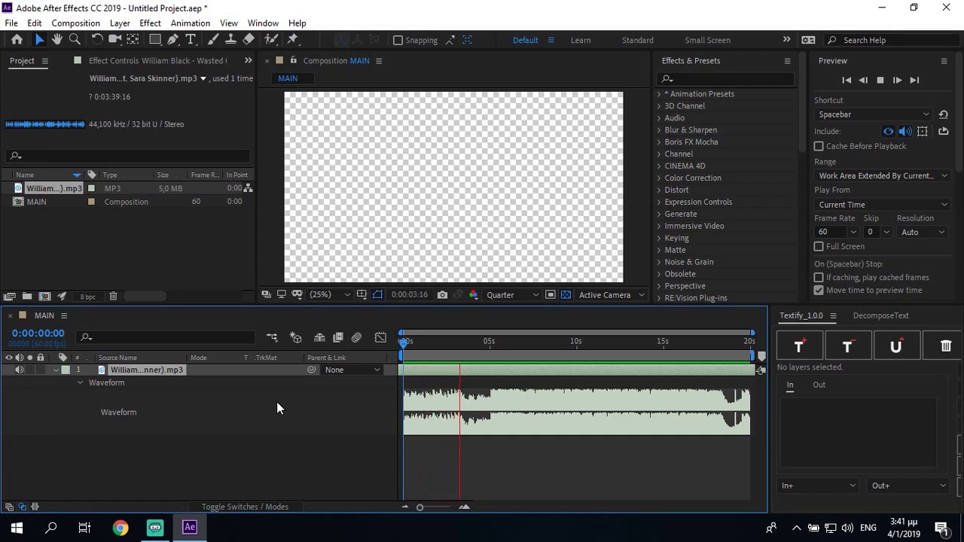
key(space)
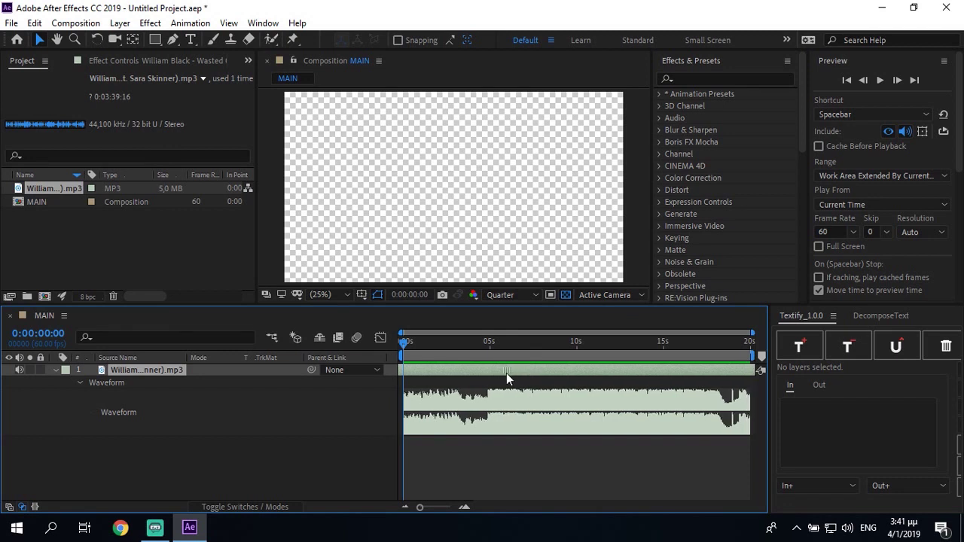
Step: Zoom the timeline in around 4.5 seconds and play the preview from there
click(487, 343)
key(equal)
key(equal)
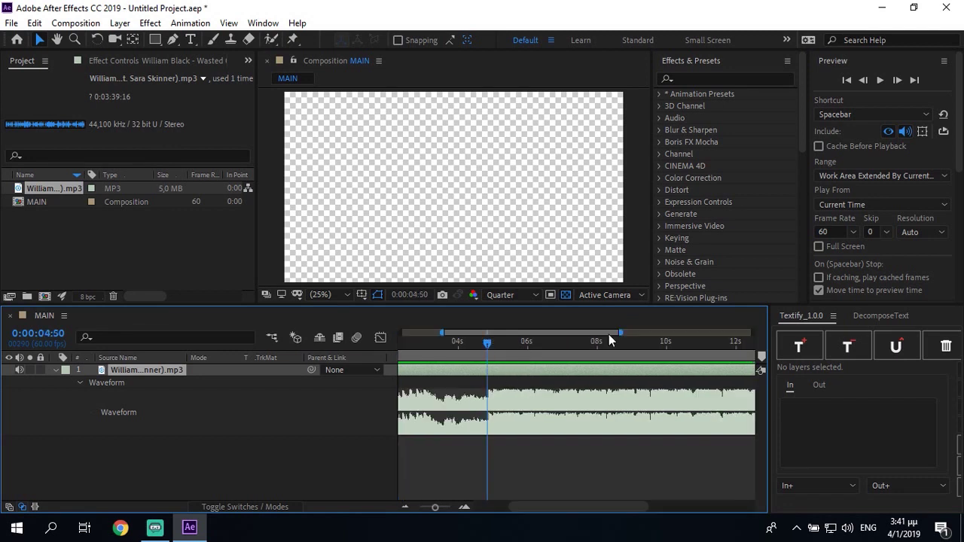
key(Page_Down)
key(Page_Down)
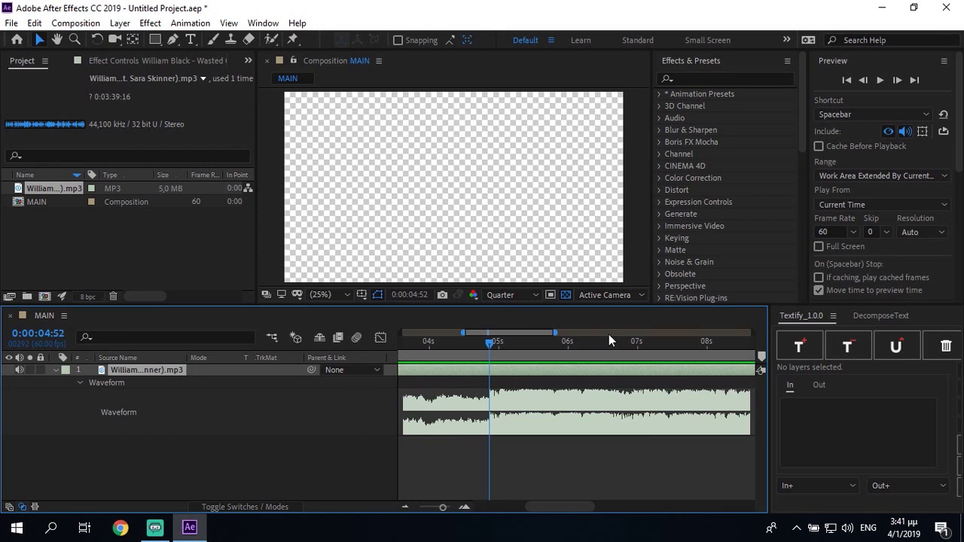
key(space)
Step: Tap layer markers onto the music beats from about 5 to 9 seconds
key(space)
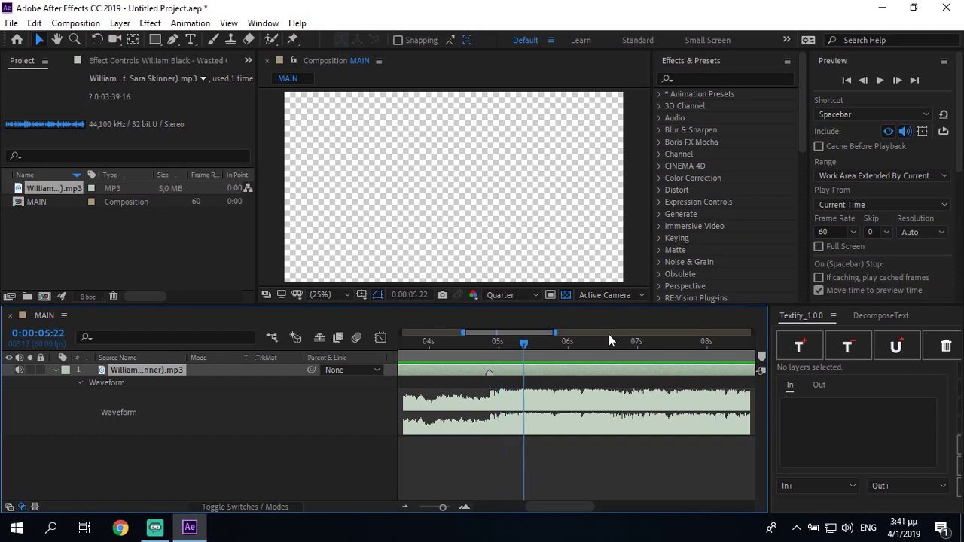
key(shift+Page_Down)
key(shift+Page_Down)
key(KP_Multiply)
key(space)
key(space)
key(KP_Multiply)
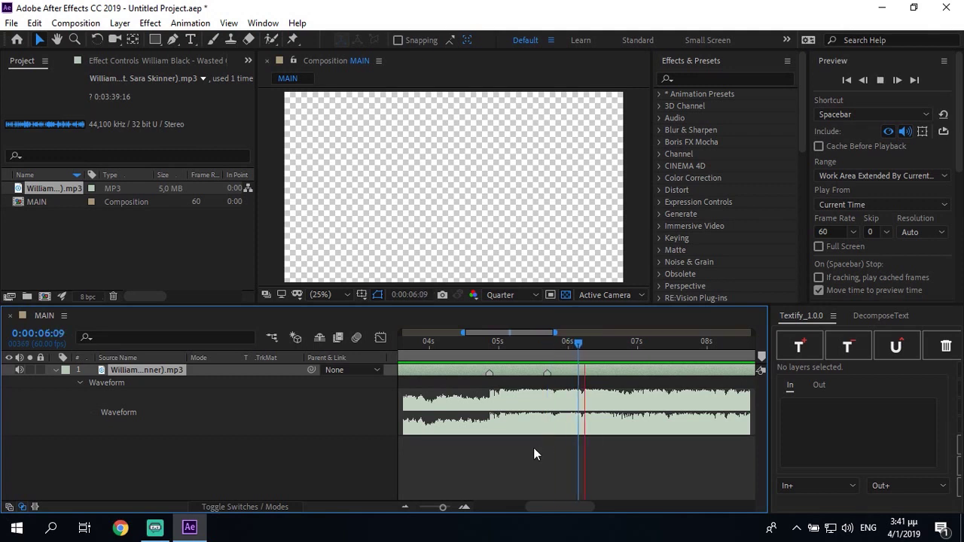
key(space)
key(KP_Multiply)
key(KP_Multiply)
key(KP_Multiply)
key(KP_Multiply)
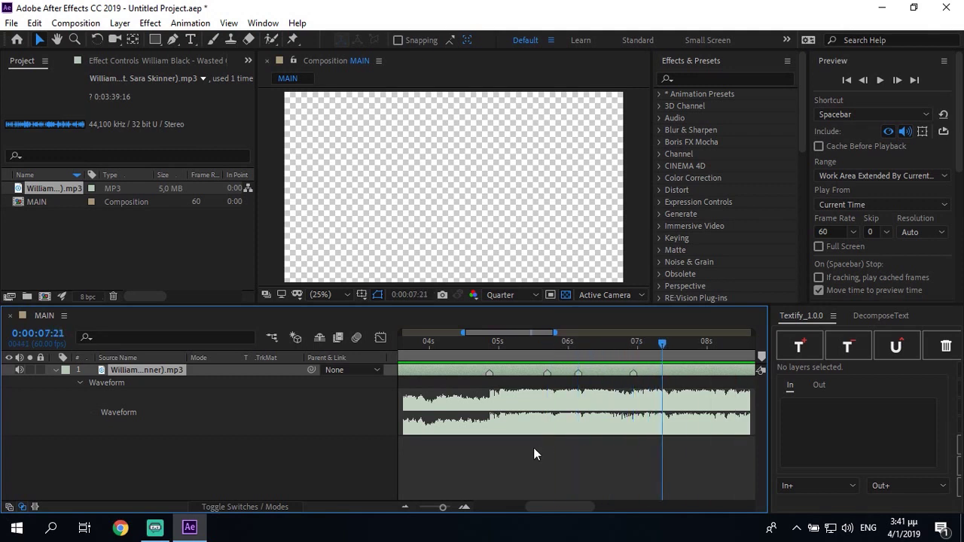
drag(561, 507, 599, 510)
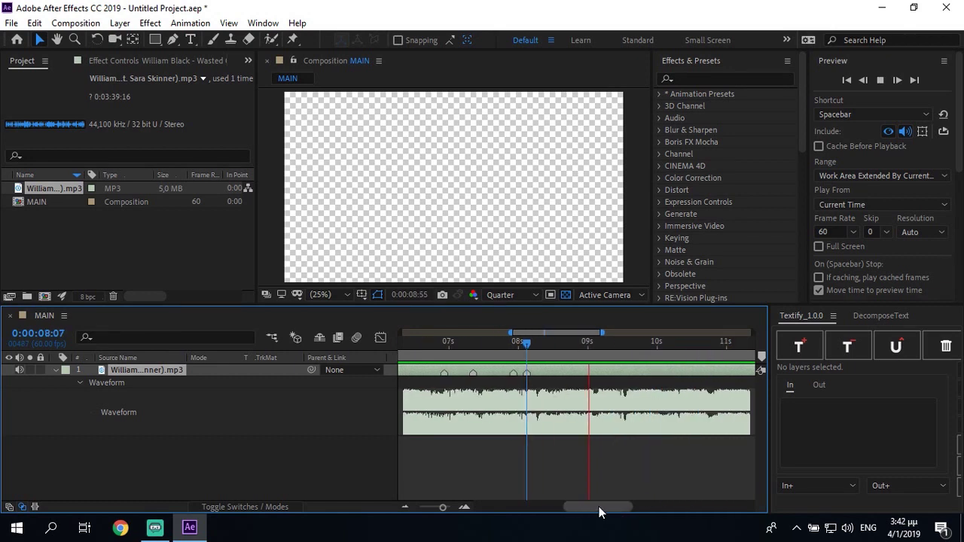
key(KP_Multiply)
key(space)
key(space)
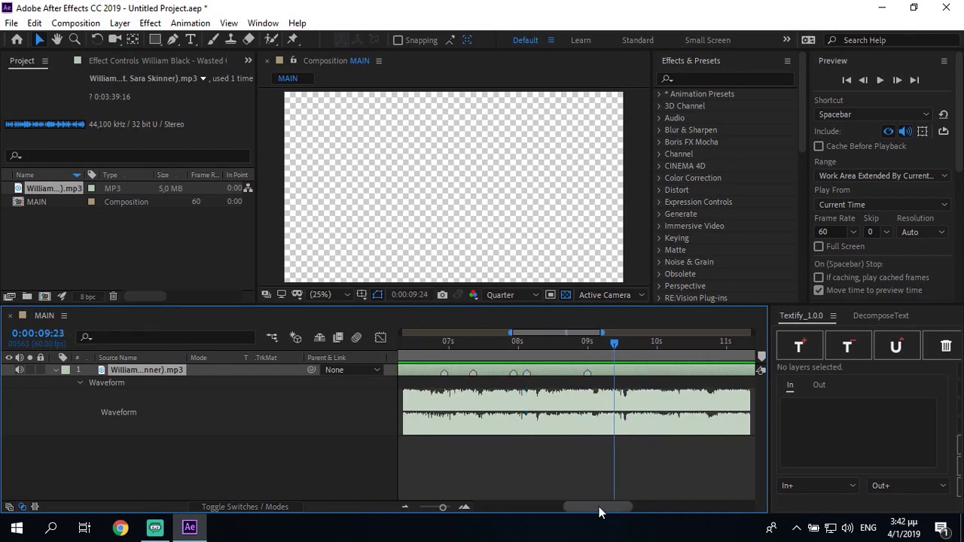
key(minus)
click(476, 366)
Step: Zoom in around 11.5 seconds and check the marker options near 7.9 seconds
click(602, 343)
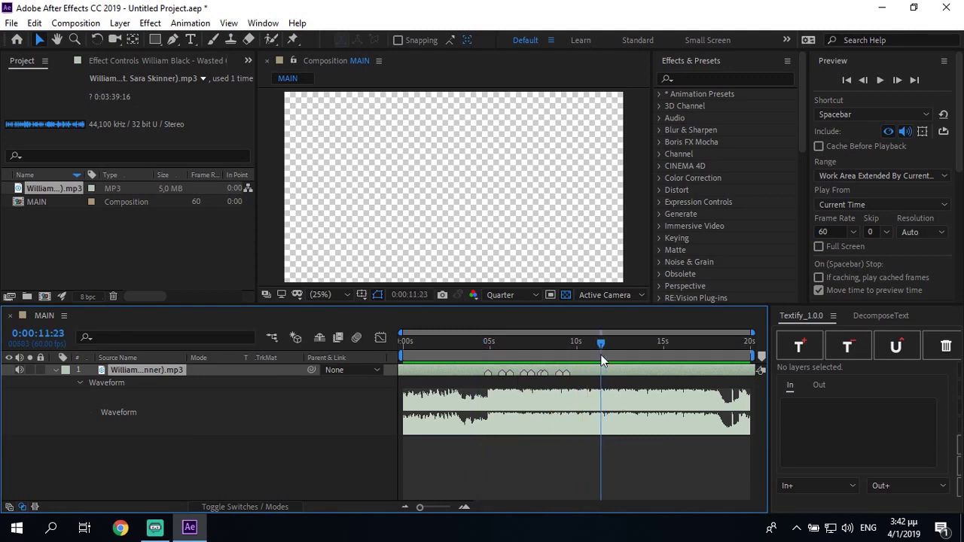
key(equal)
key(equal)
key(equal)
key(equal)
key(minus)
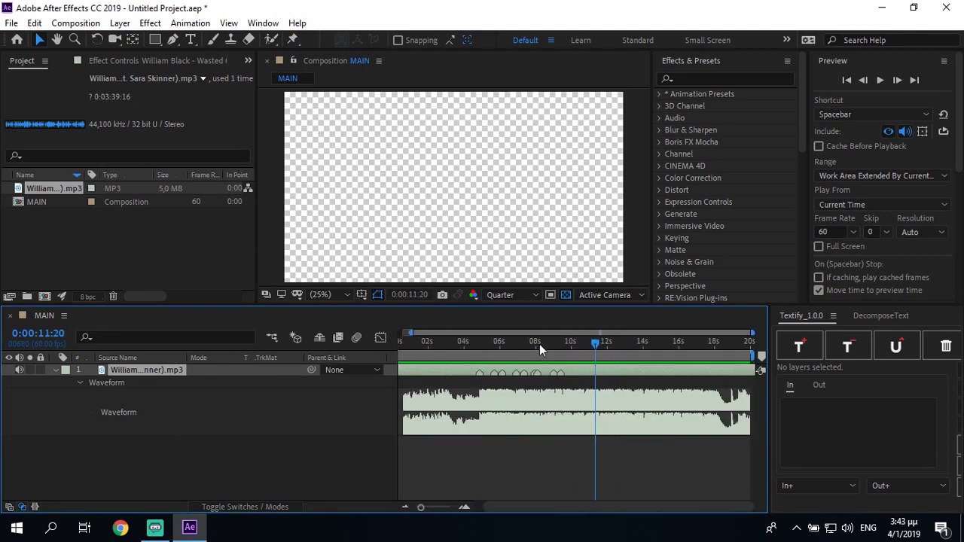
click(536, 344)
right_click(548, 371)
key(Escape)
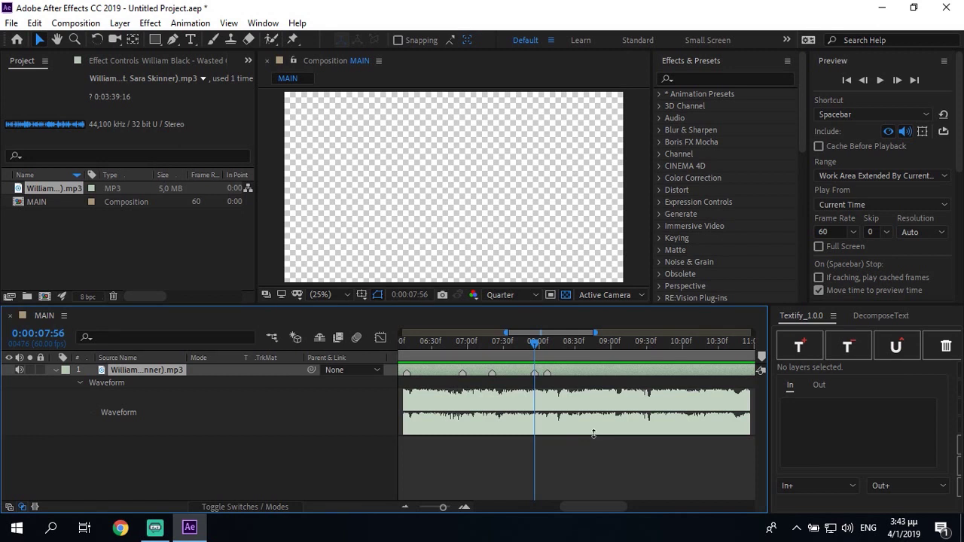
Step: Zoom out to the full 20 seconds and settle the current time near 7.9 seconds
click(548, 343)
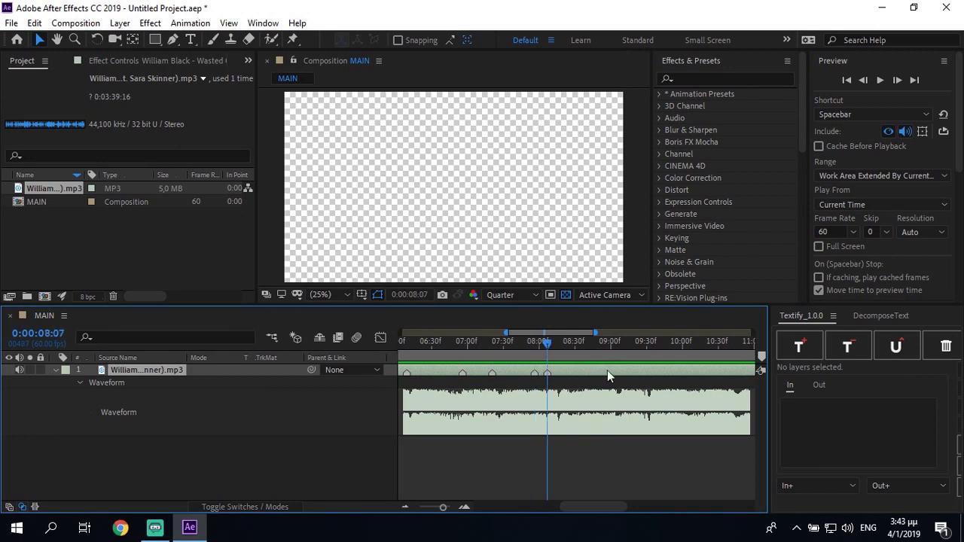
key(minus)
key(minus)
key(minus)
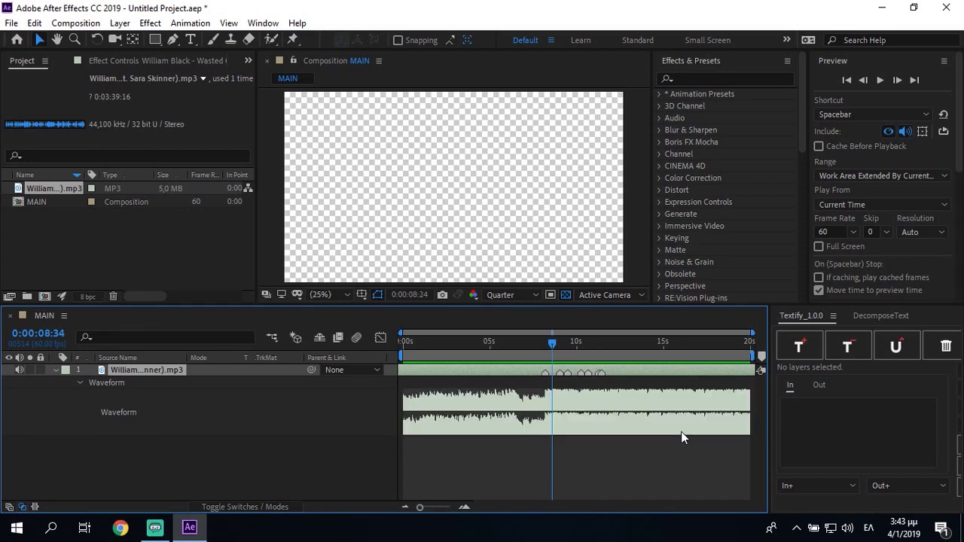
key(shift+Page_Up)
key(shift+Page_Up)
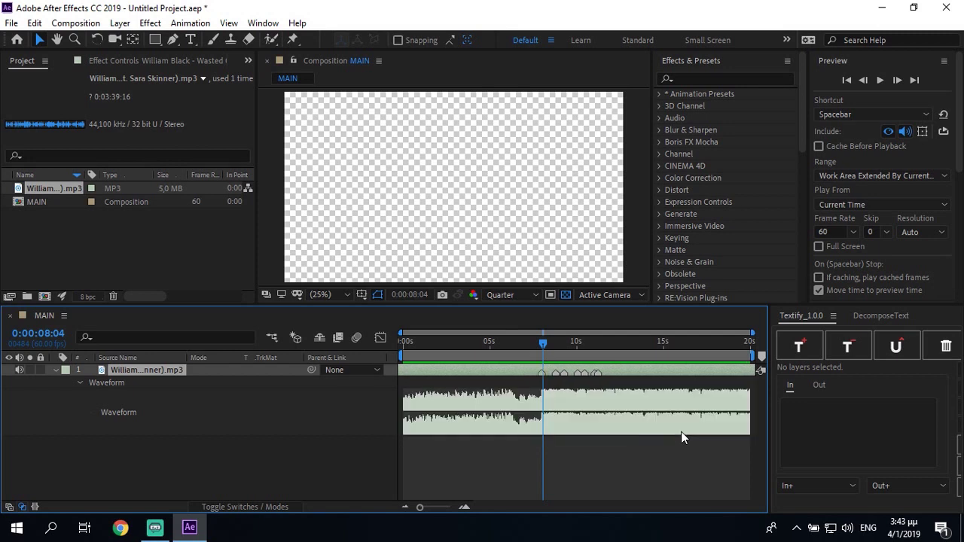
key(alt+shift)
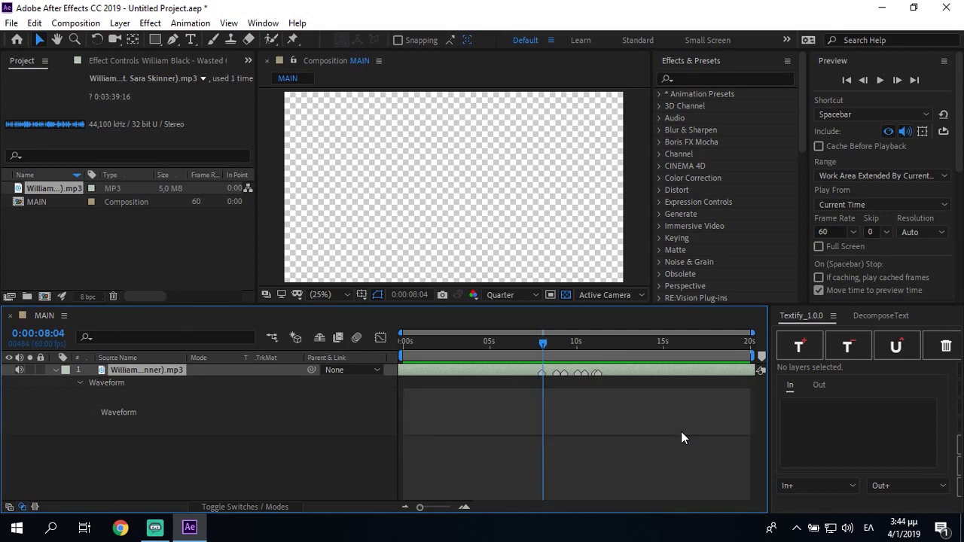
click(542, 343)
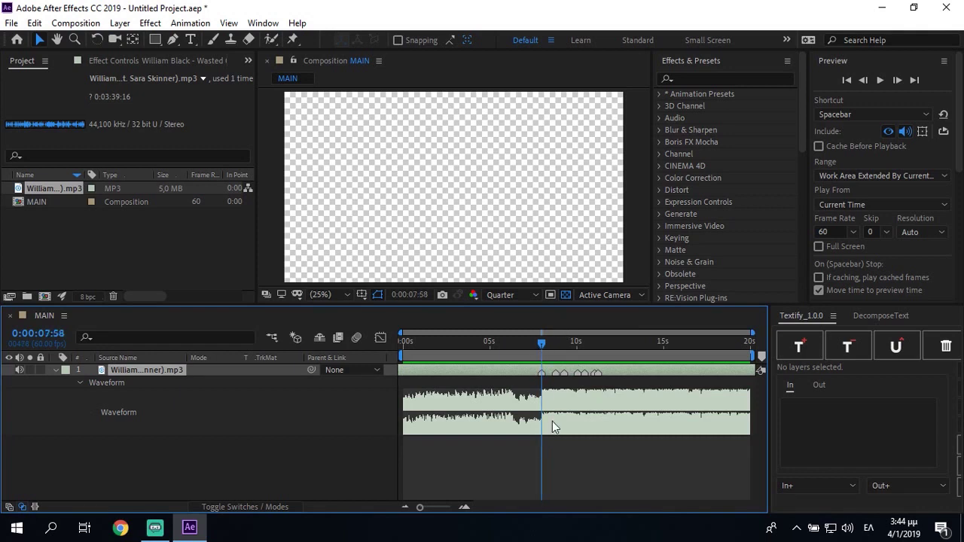
key(alt+shift)
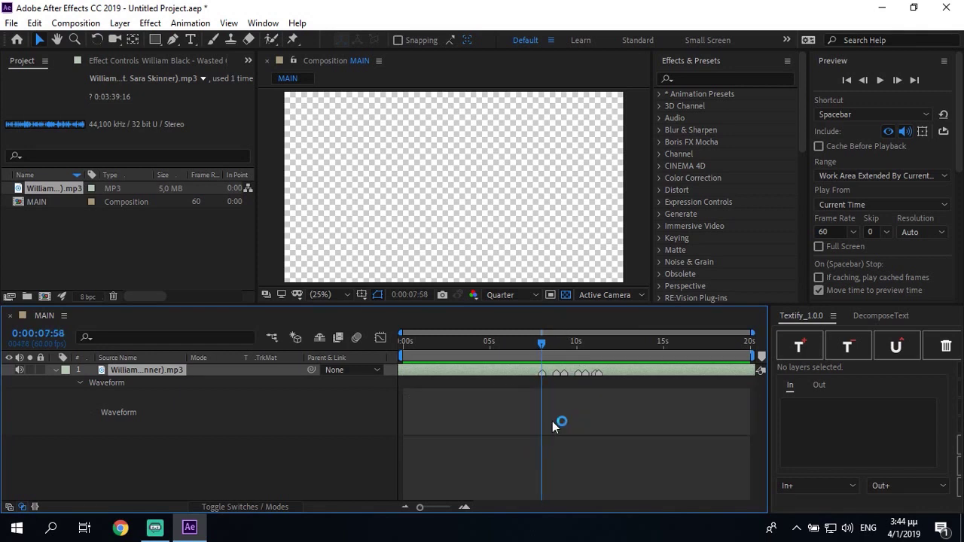
key(Page_Down)
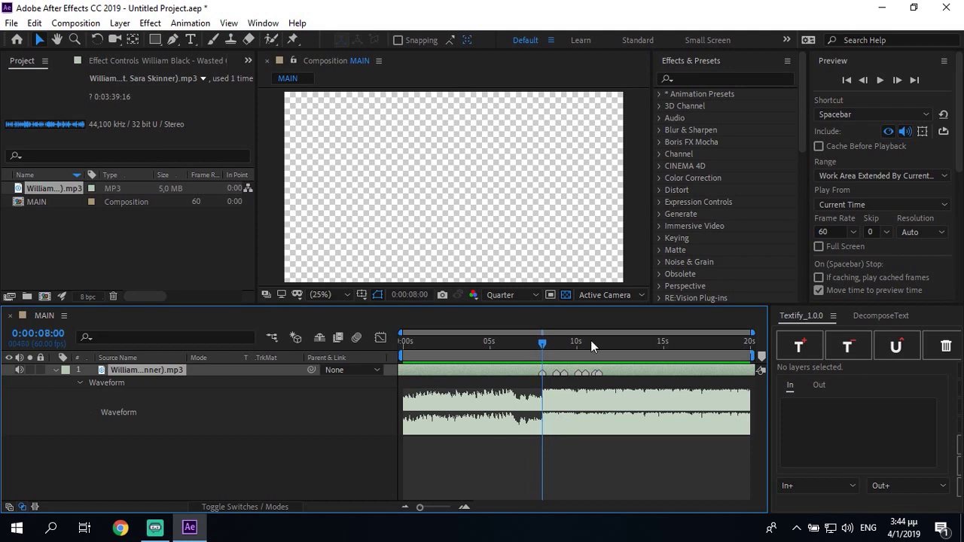
Step: Preview the music from about 7 seconds and scrub ahead to around 15 seconds
click(598, 342)
click(611, 410)
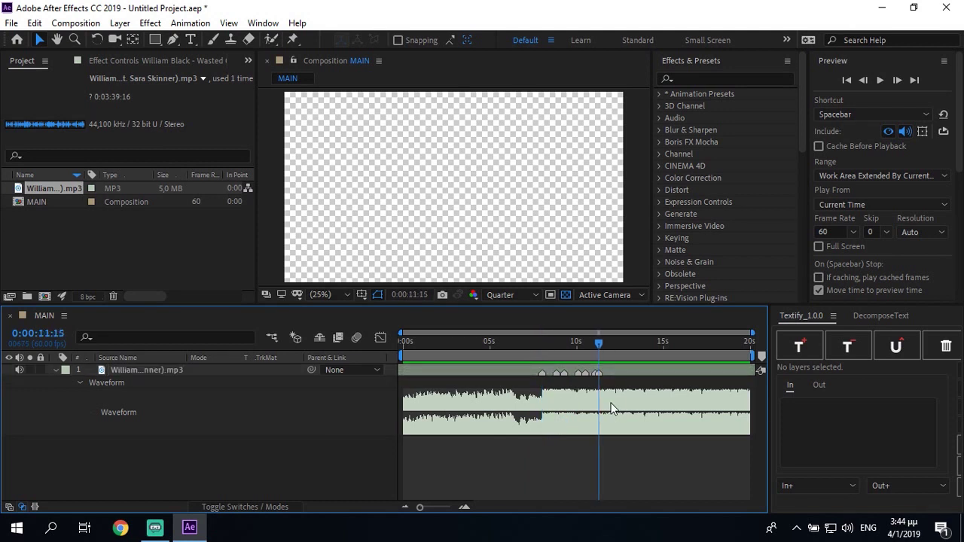
click(529, 358)
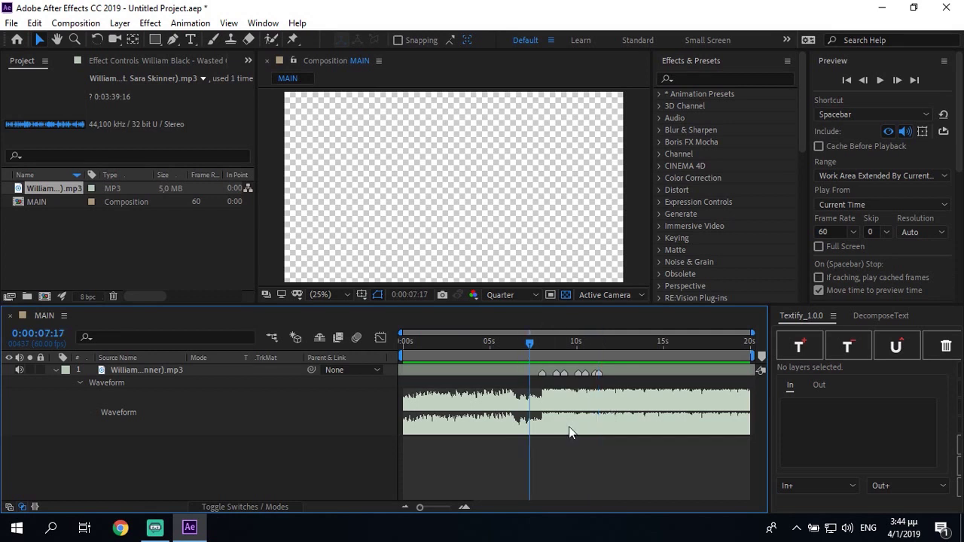
key(space)
drag(640, 343, 659, 402)
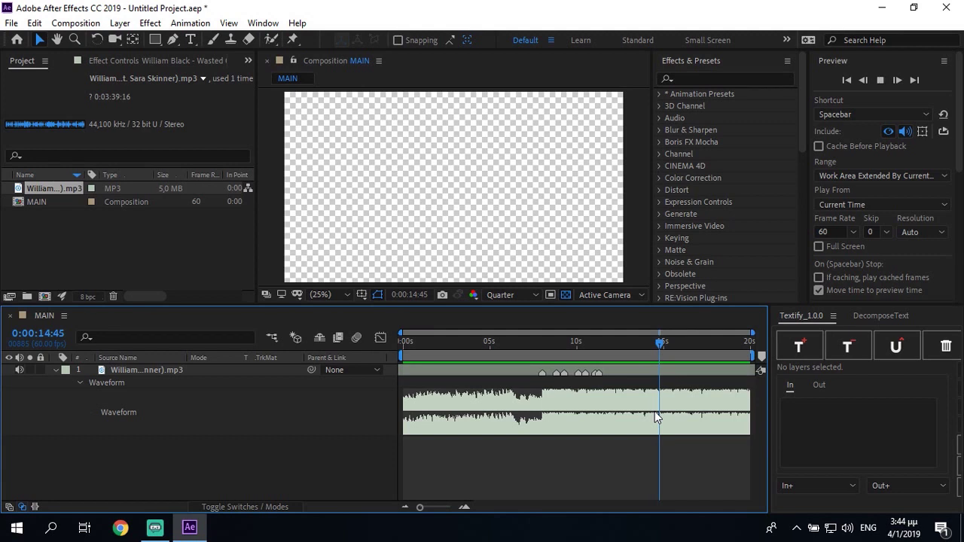
Step: Add a layer marker on the beat at about 14:36, then move back to 11:15
key(shift+Page_Up)
key(Page_Up)
key(Page_Up)
key(space)
key(space)
key(space)
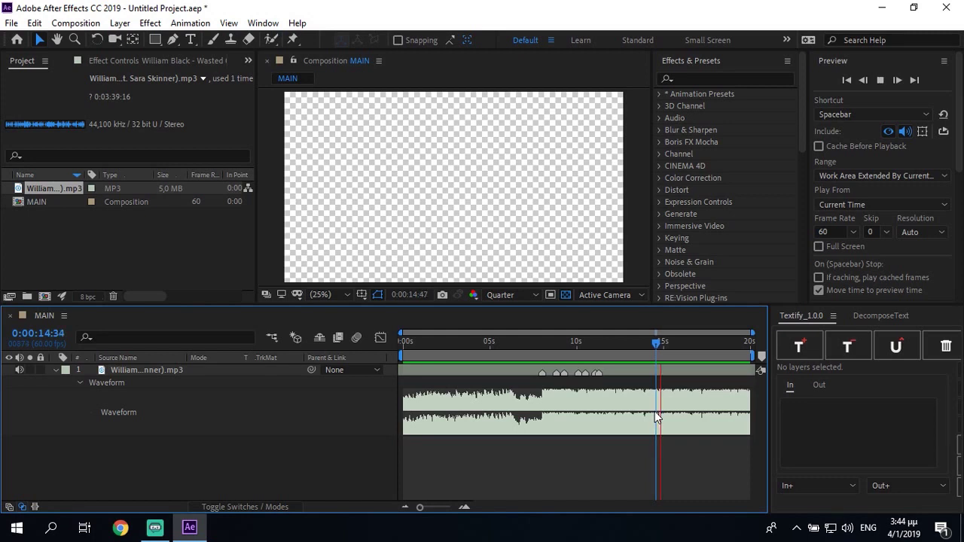
key(space)
key(space)
key(space)
key(KP_Multiply)
click(652, 372)
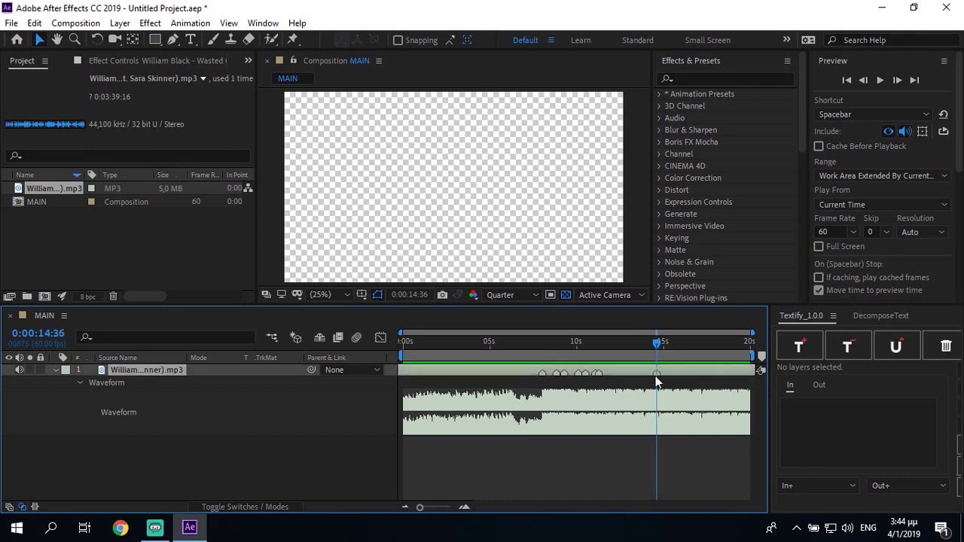
drag(615, 348, 604, 358)
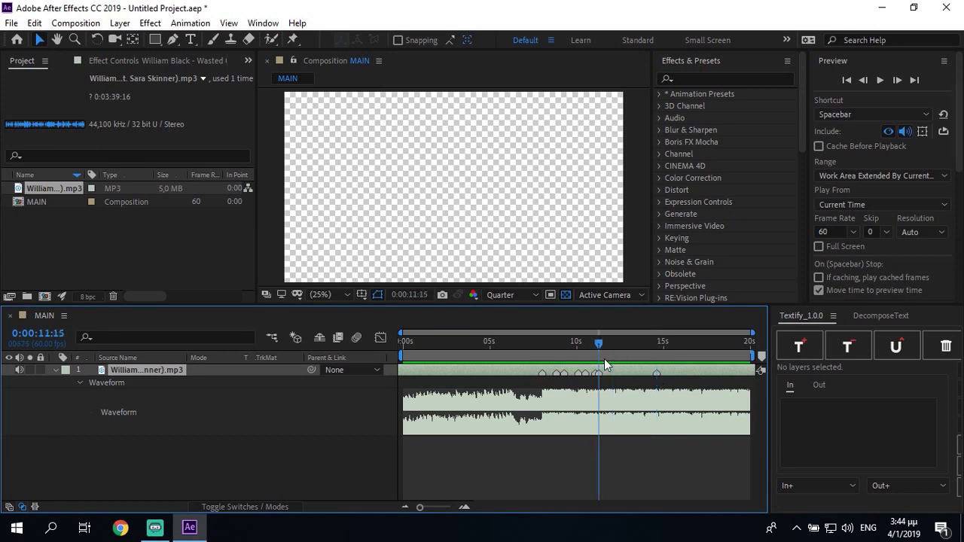
Step: Zoom the timeline in and mark the beat at 12:09 on the music layer
key(equal)
key(space)
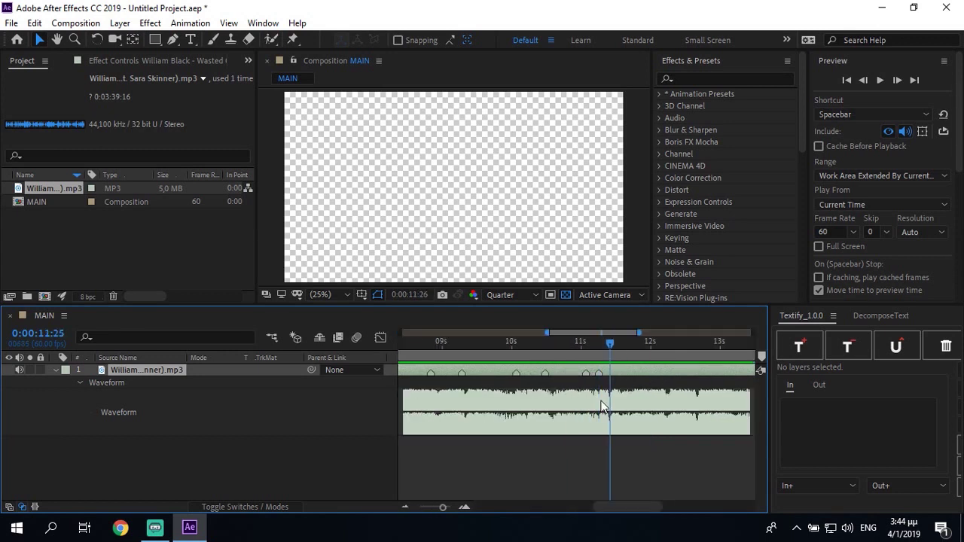
key(space)
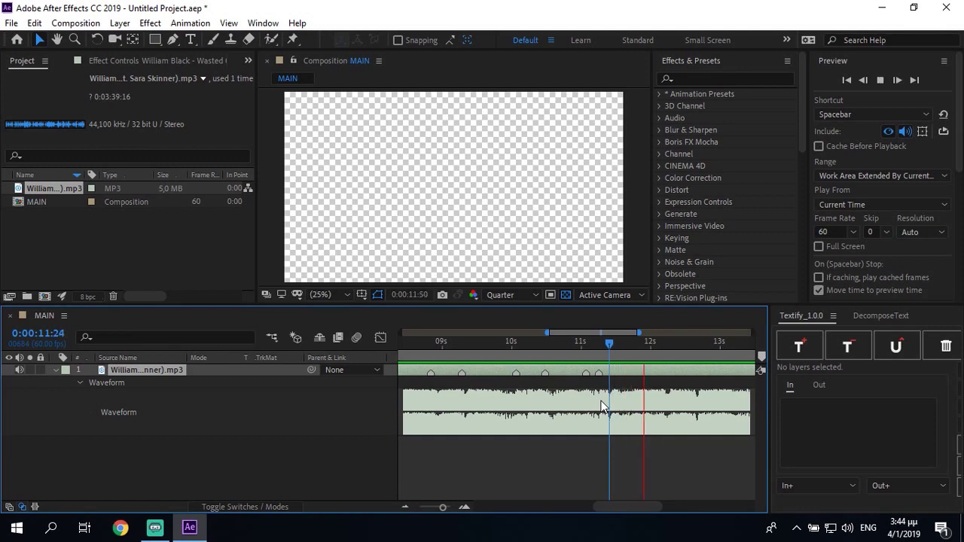
key(space)
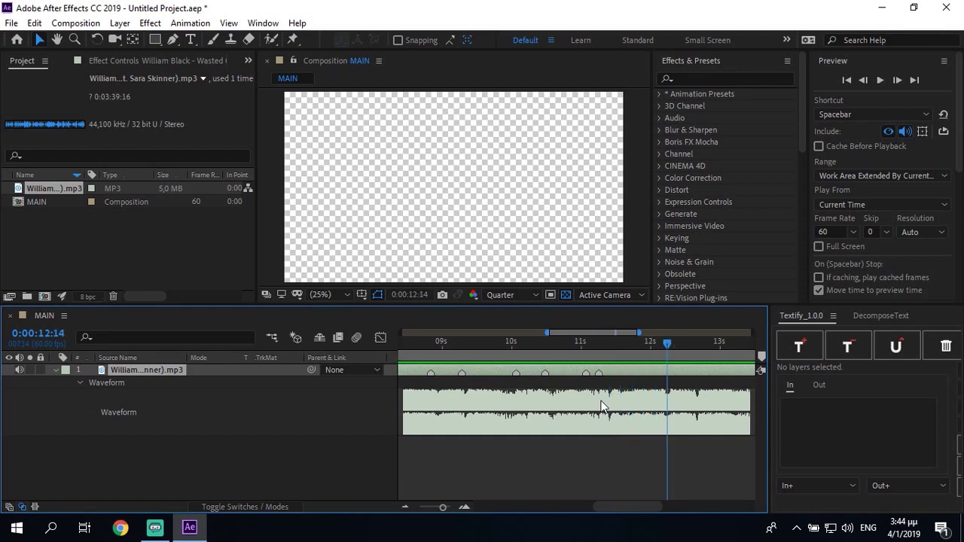
key(Page_Up)
key(Page_Up)
key(Page_Up)
key(Page_Up)
key(Page_Up)
key(Page_Up)
key(KP_Multiply)
key(space)
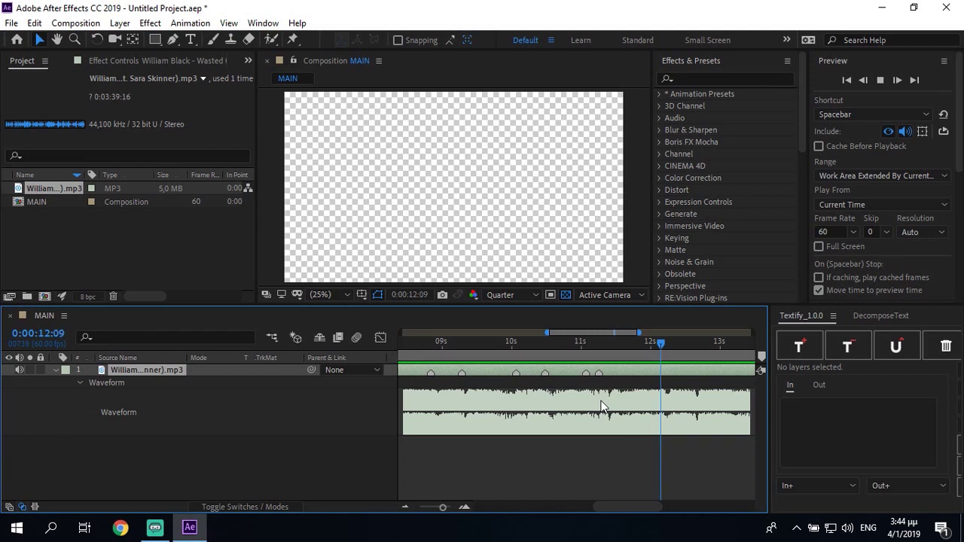
key(space)
Step: Step frame by frame to the next beat and mark it at 13:46
key(Page_Down)
key(Page_Down)
key(Page_Down)
key(Page_Down)
key(Page_Down)
key(Page_Down)
key(Page_Down)
key(Page_Down)
key(Page_Down)
key(Page_Down)
key(Page_Down)
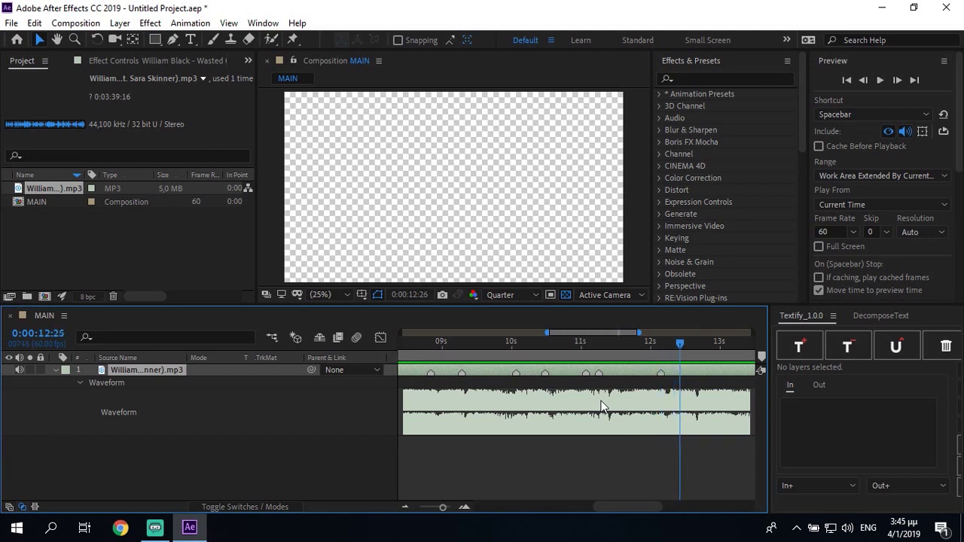
key(Page_Up)
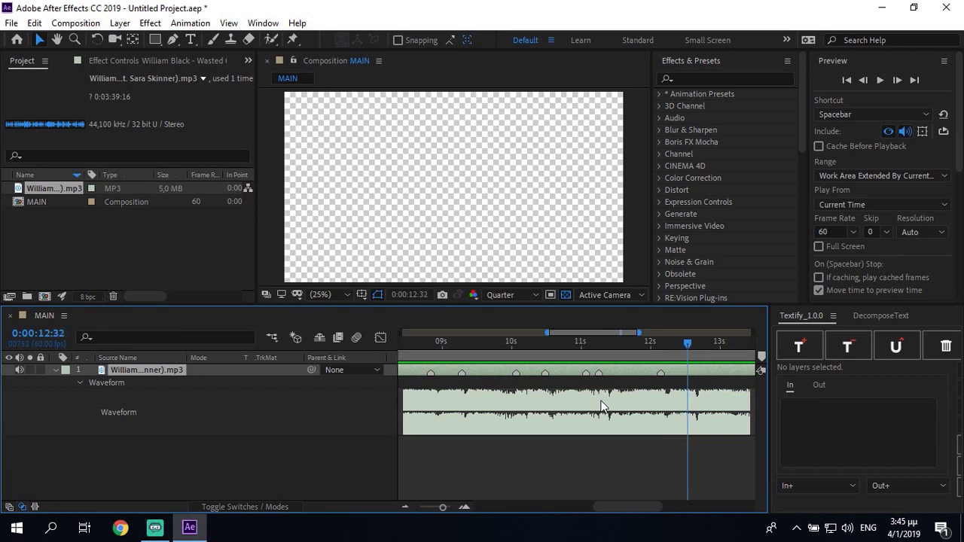
key(space)
key(space)
key(space)
key(space)
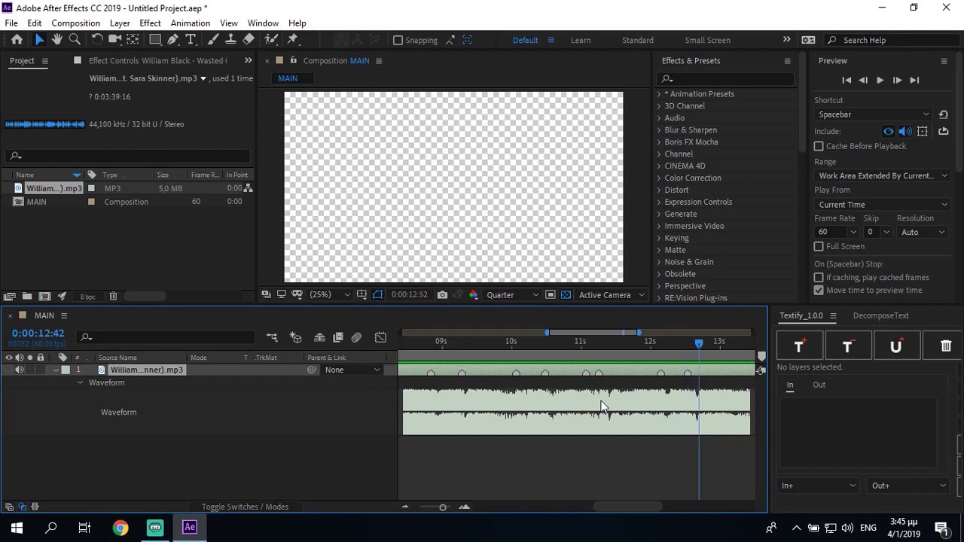
key(Page_Up)
key(Page_Up)
key(Page_Up)
key(Page_Up)
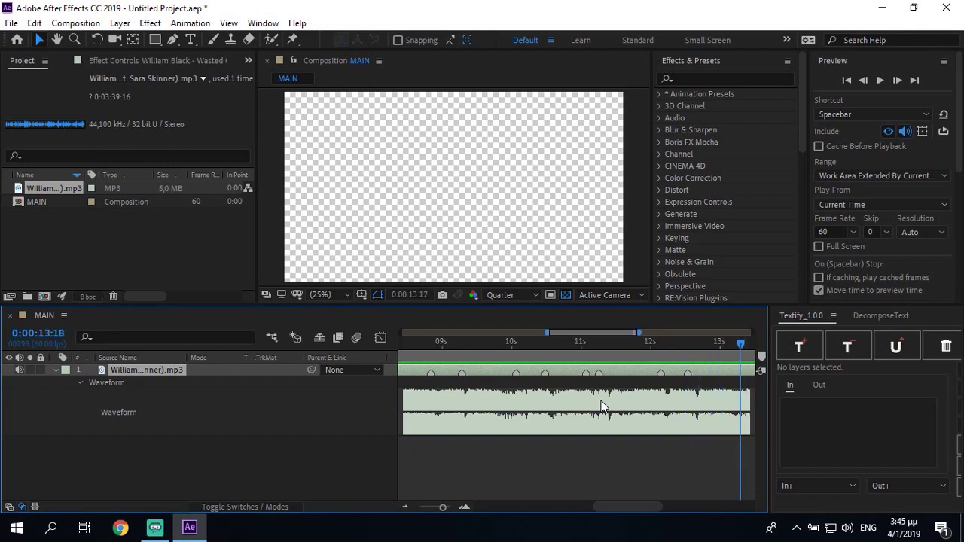
key(Page_Down)
key(Page_Down)
key(Page_Down)
key(Page_Down)
key(Page_Down)
key(Page_Down)
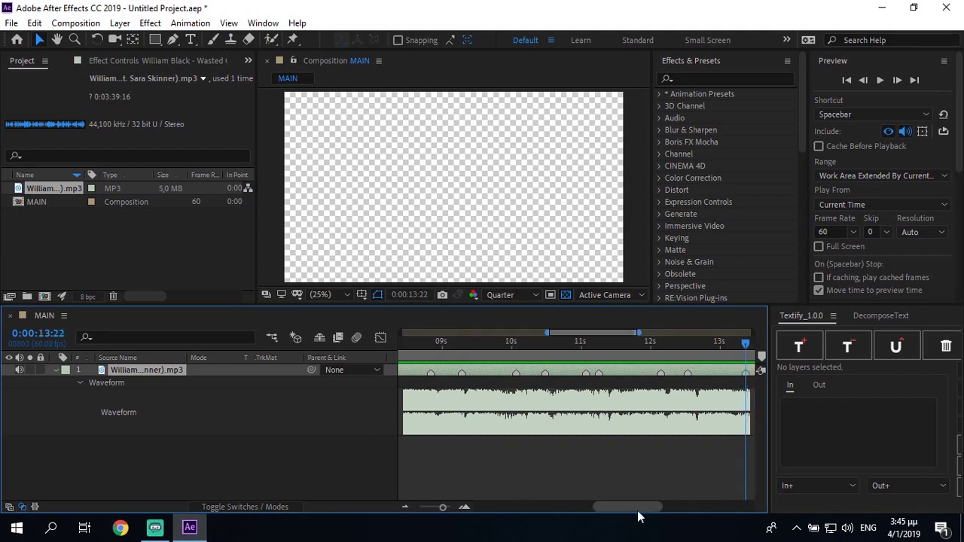
drag(625, 515, 673, 517)
key(space)
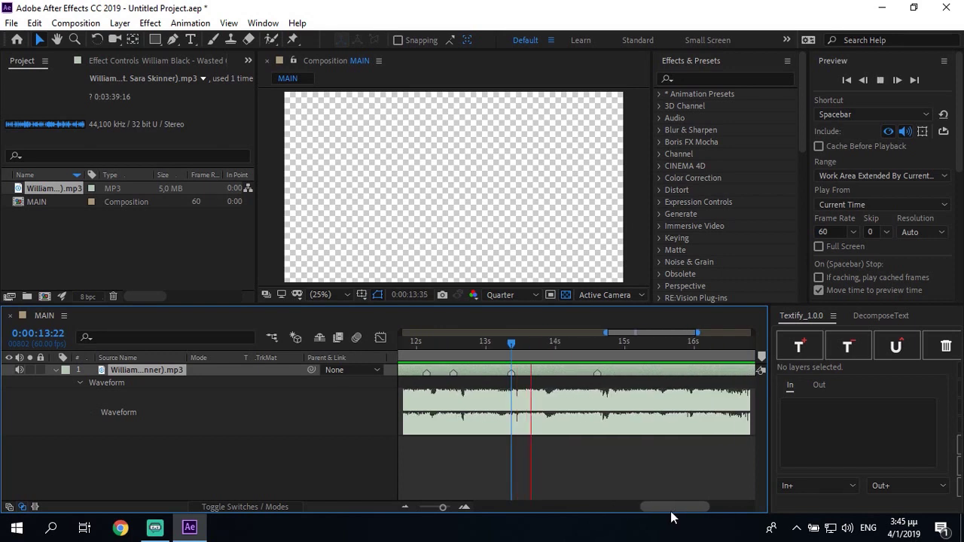
key(space)
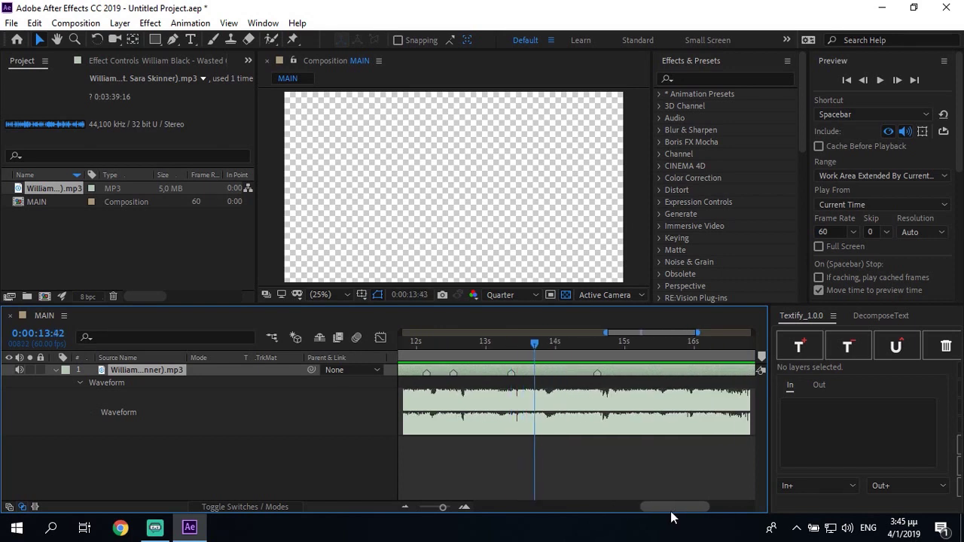
key(Page_Down)
key(Page_Down)
key(Page_Down)
key(Page_Down)
key(KP_Multiply)
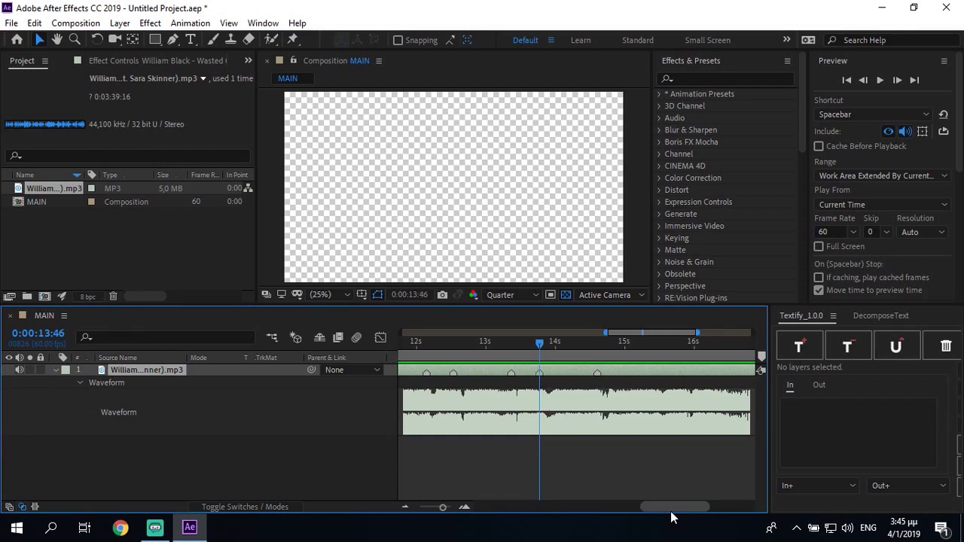
Step: Preview the following stretch of music and zoom back out to the full 20 seconds
key(space)
key(space)
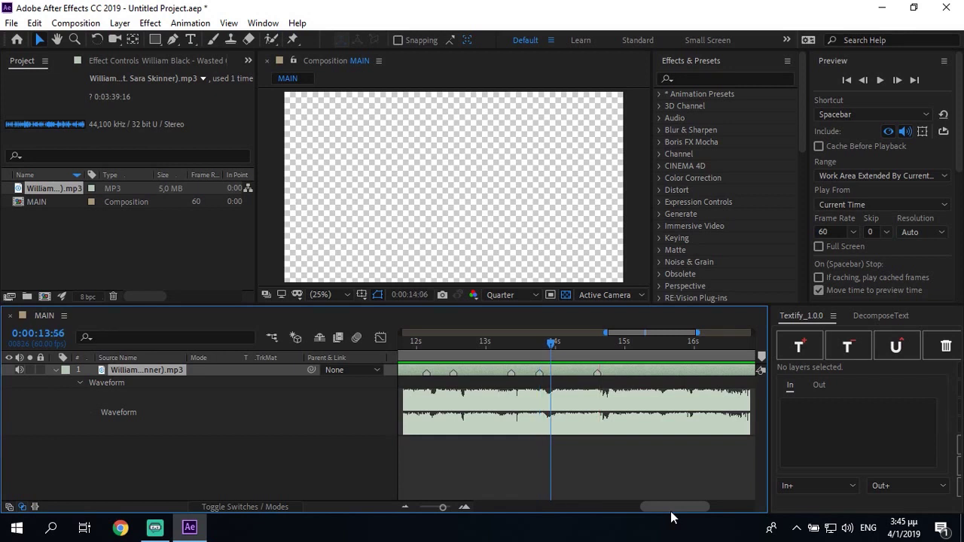
key(space)
key(space)
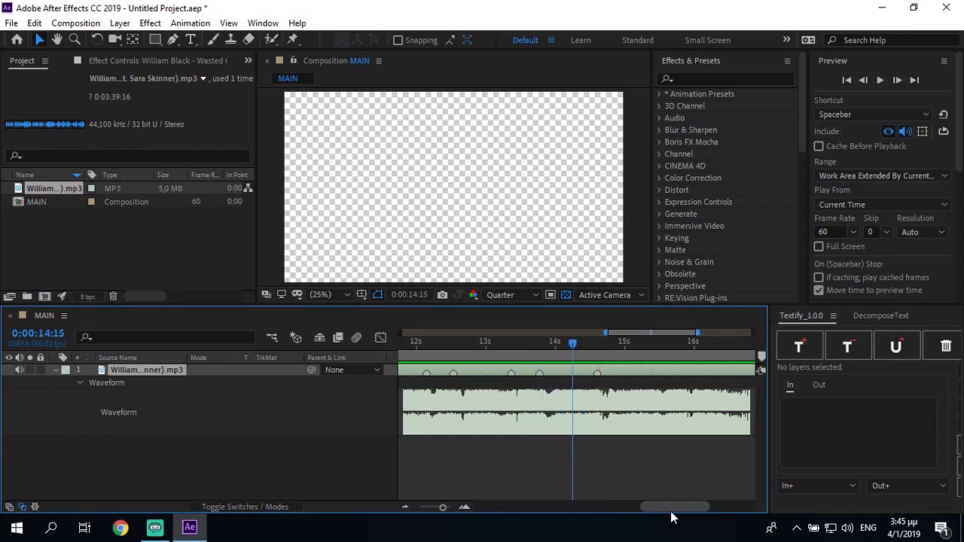
key(space)
key(space)
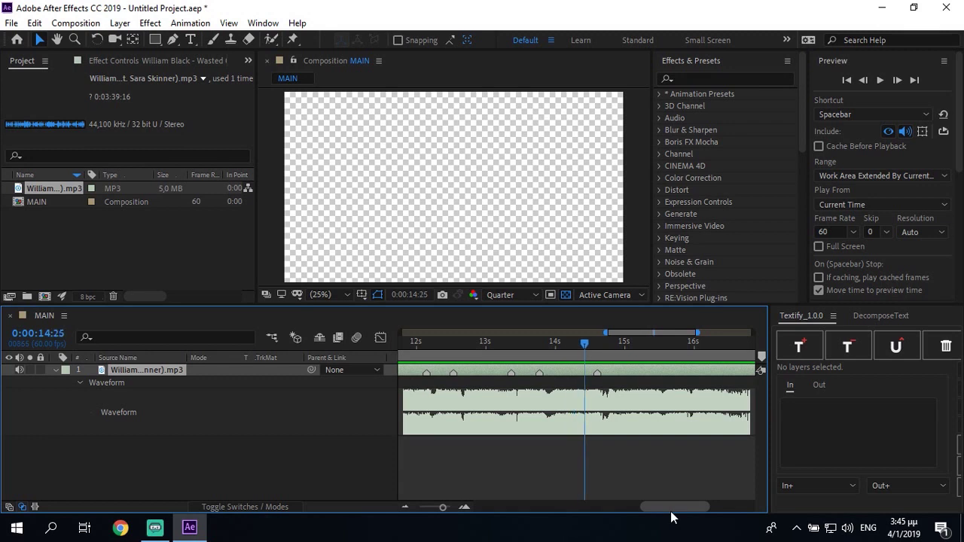
key(space)
key(space)
key(space)
key(minus)
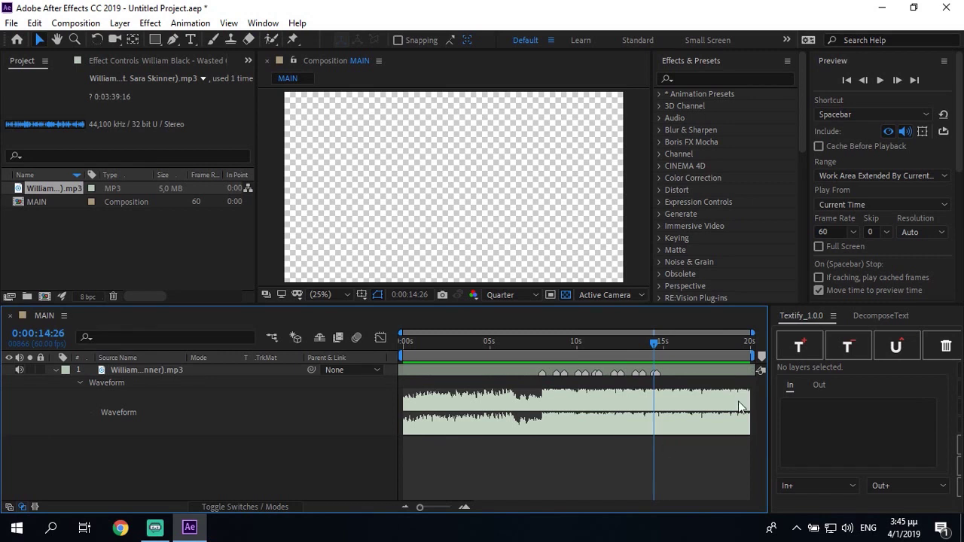
Step: Check the music layer's marker at 14:36, then return to the composition start
click(706, 375)
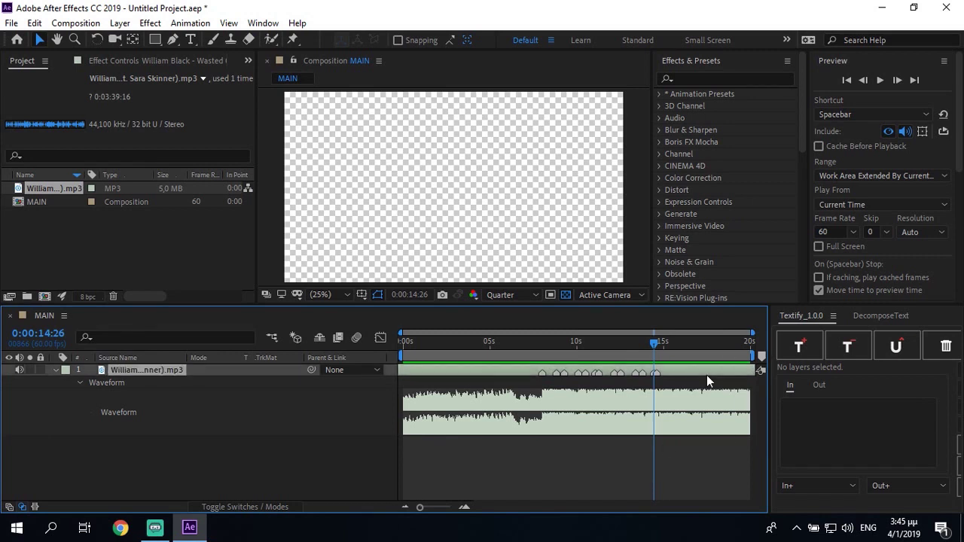
drag(648, 347, 665, 347)
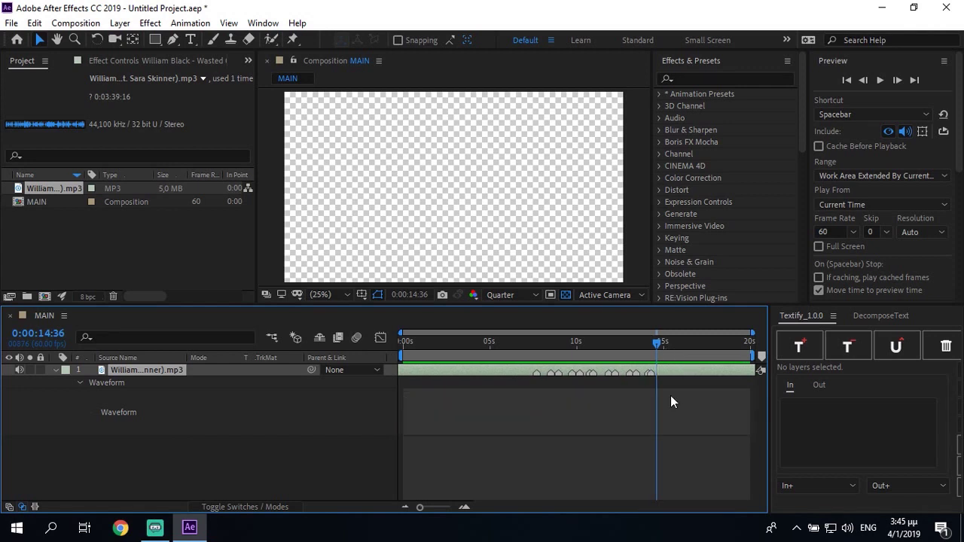
click(670, 396)
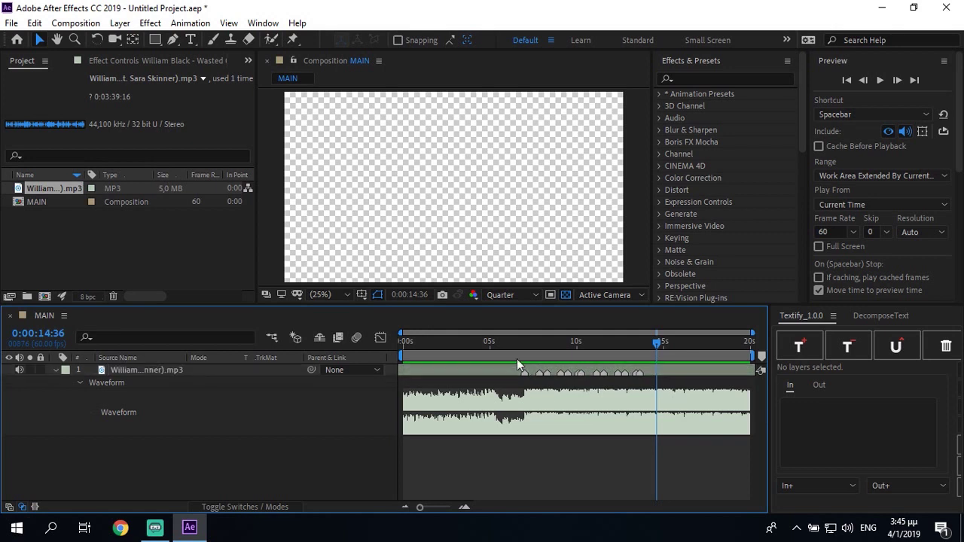
key(Home)
Step: Duplicate the music layer, delete the copy, and reselect the remaining track at the start
click(425, 375)
key(ctrl+d)
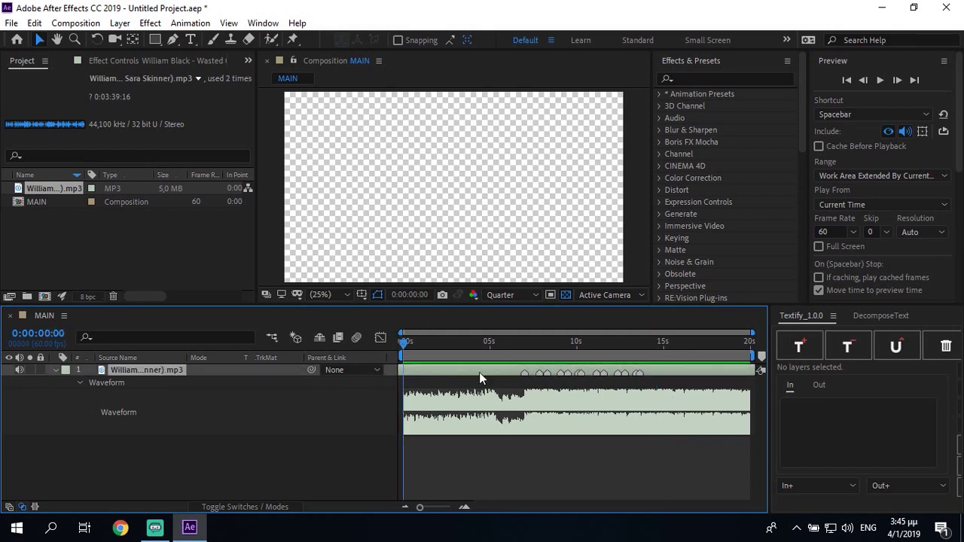
key(End)
click(887, 357)
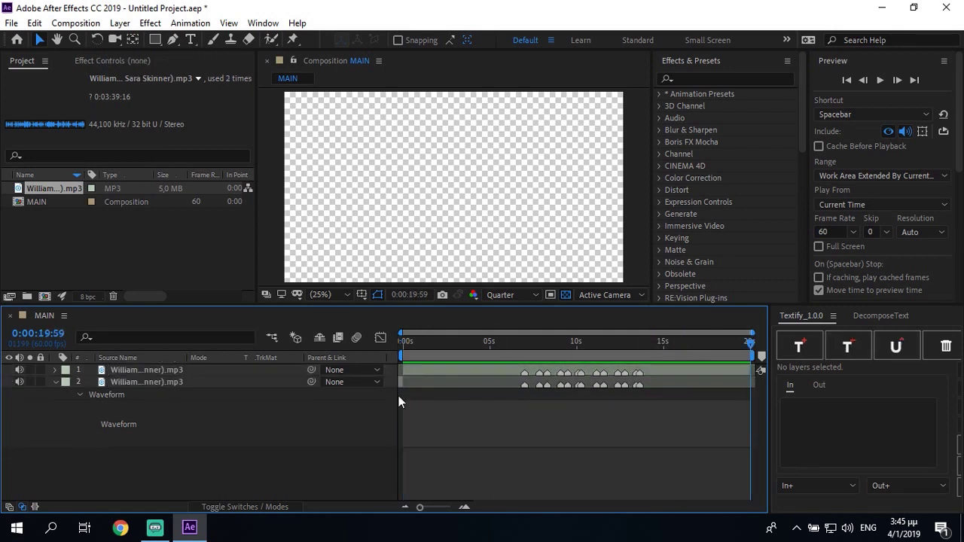
click(183, 386)
key(Delete)
click(168, 369)
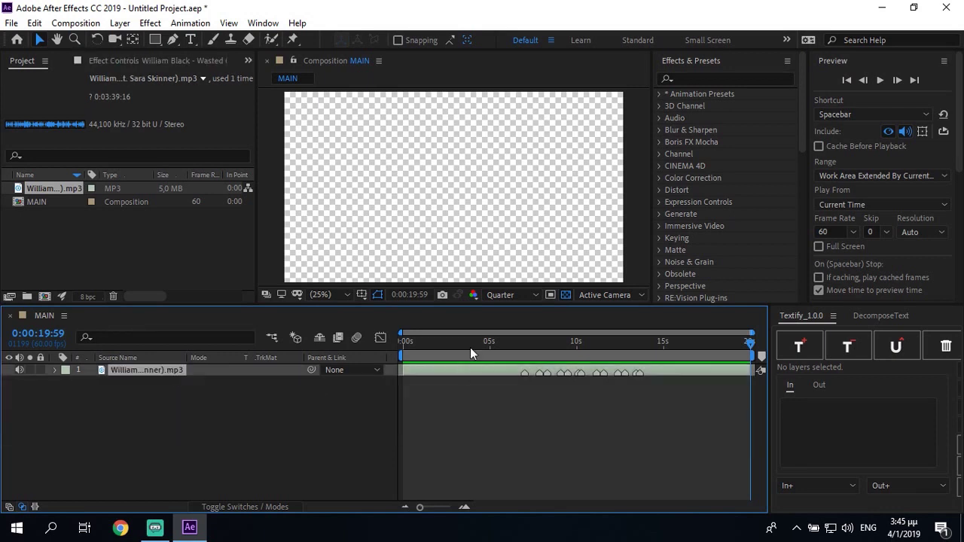
drag(444, 344, 142, 362)
Step: Keyframe Audio Levels at 7 seconds and begin lowering the start value toward -75 dB
key(l)
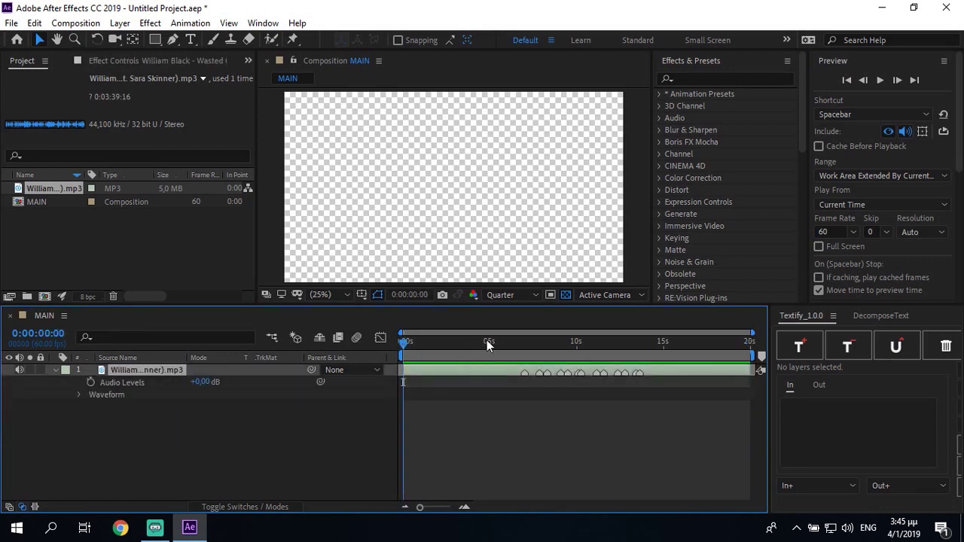
click(524, 341)
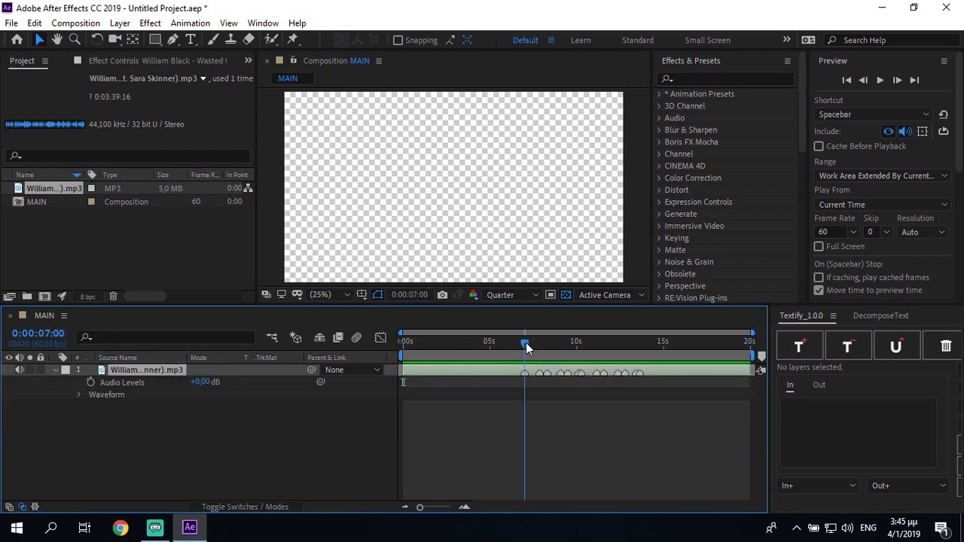
click(92, 382)
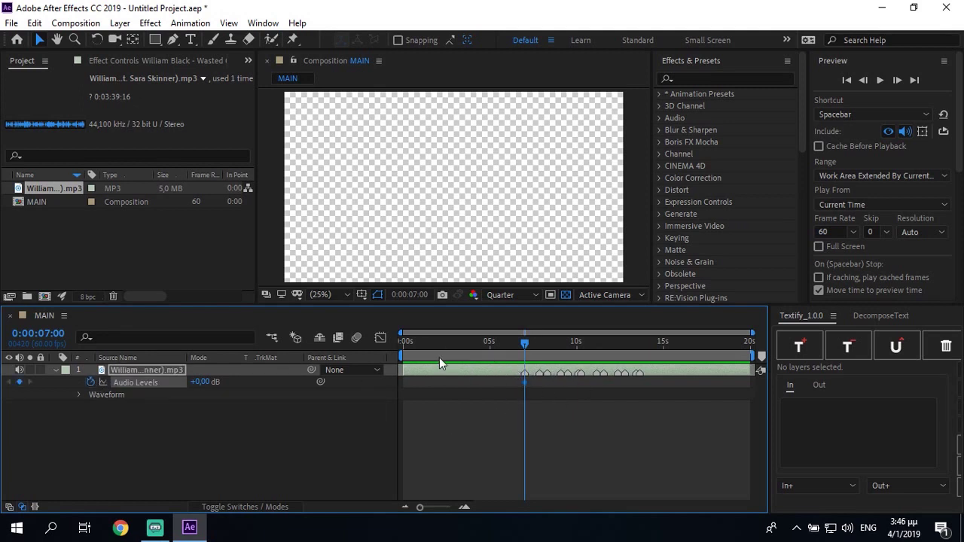
key(Home)
click(205, 381)
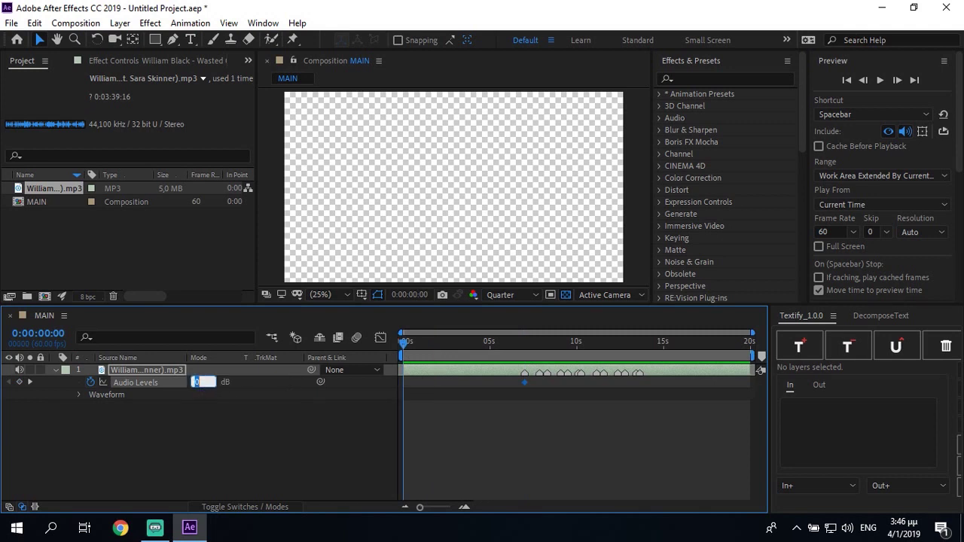
text(-75,00)
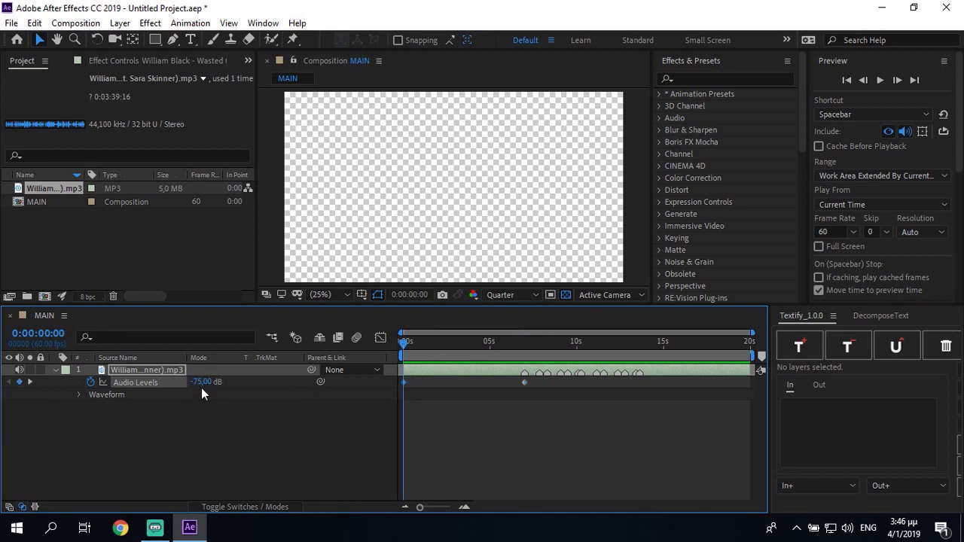
Step: Add an Audio Levels keyframe at 13:36 and set -75 dB at the last frame
click(642, 340)
click(20, 382)
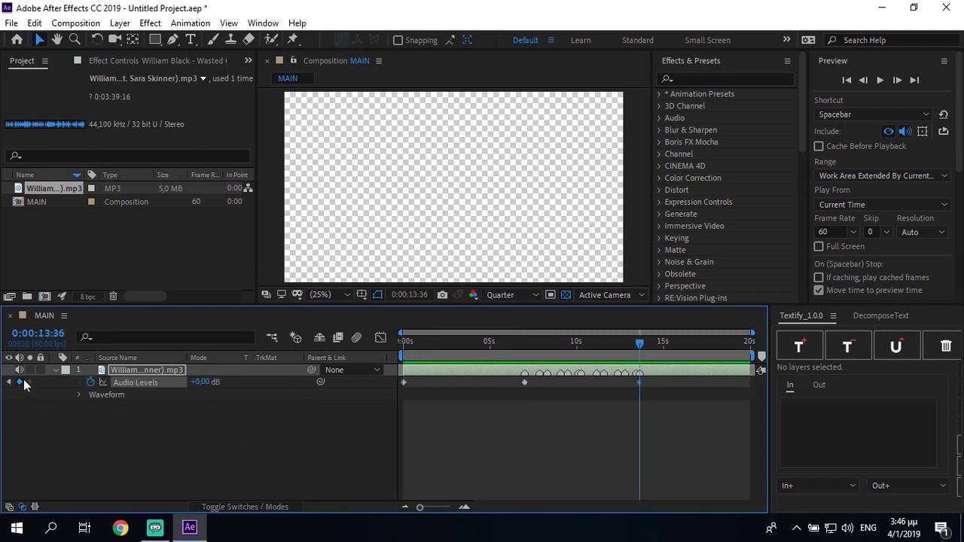
key(End)
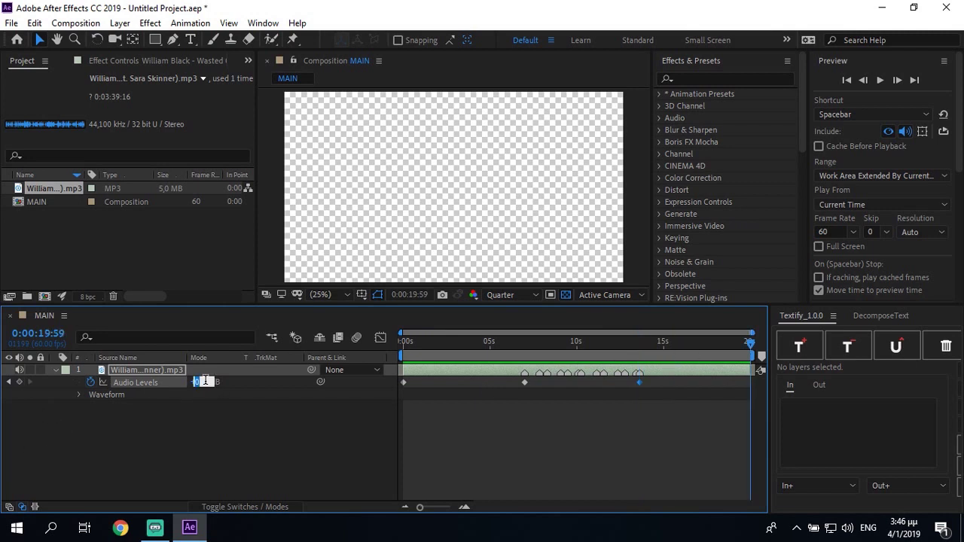
click(202, 383)
text(-75)
key(Return)
Step: Search for 'bass & treble' and apply Bass & Treble to the music layer
click(670, 81)
text(bass)
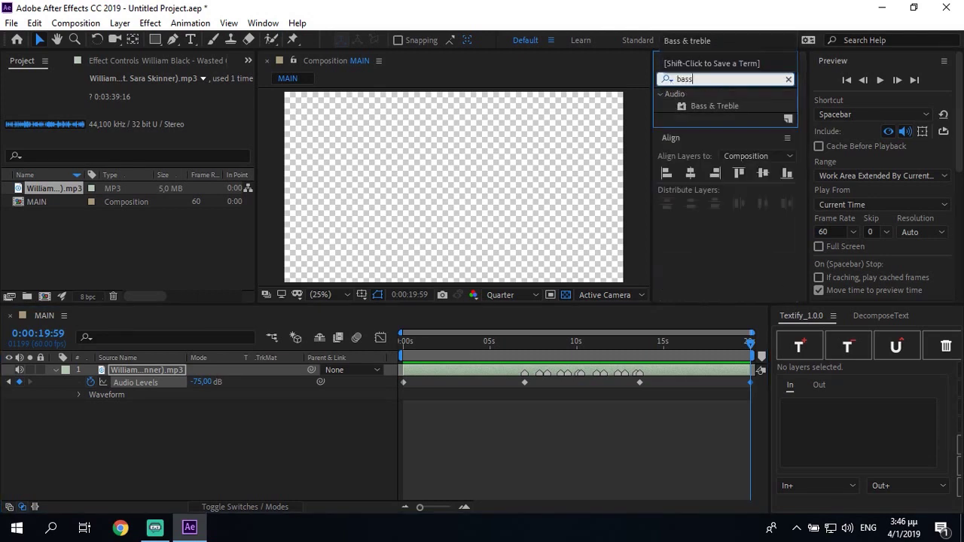
text( 7 treble)
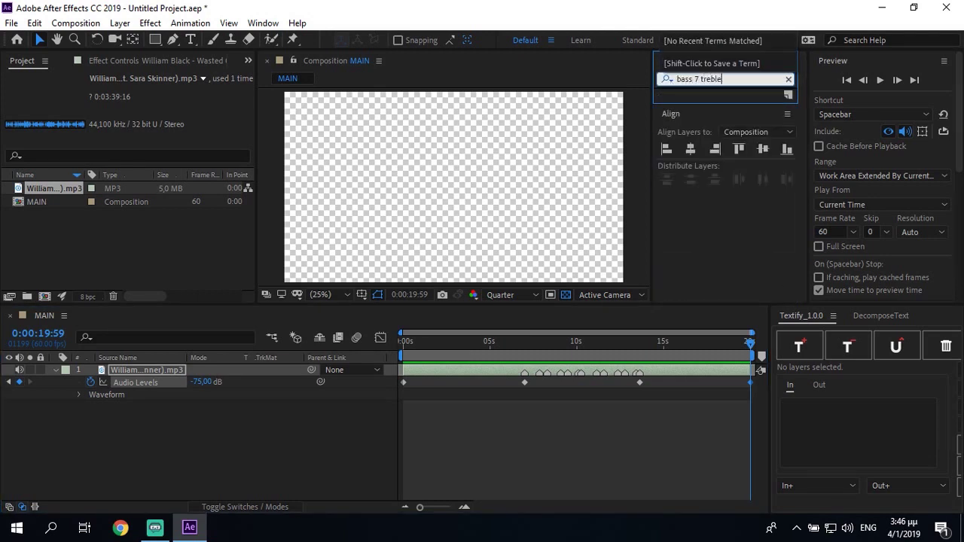
key(BackSpace)
text(&)
double_click(708, 107)
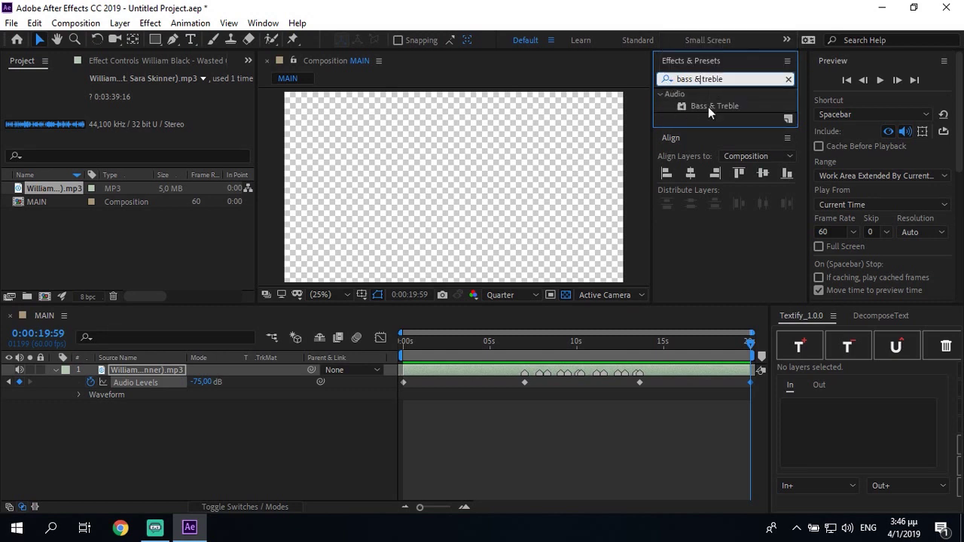
Step: Keyframe Treble at 0 at 7 seconds and -100 at the comp start
drag(146, 115, 113, 114)
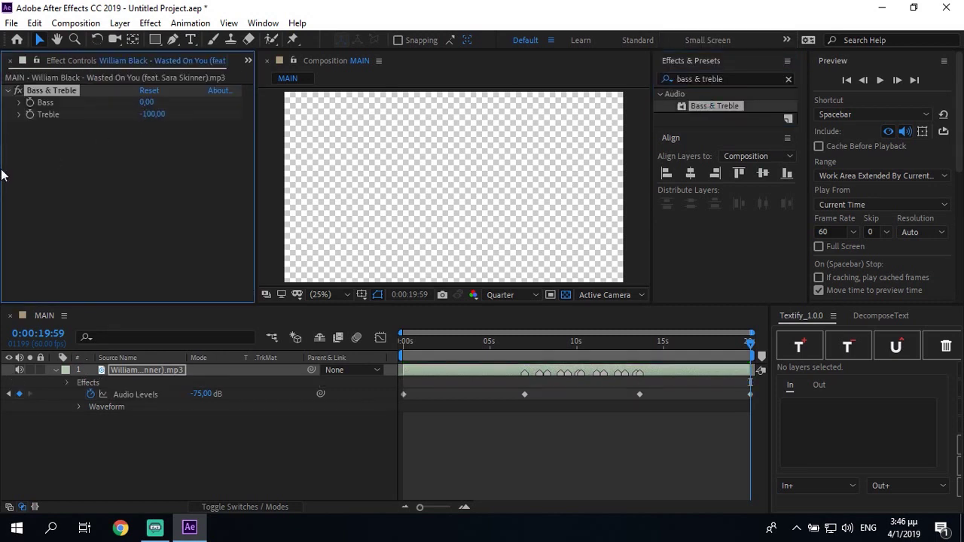
click(525, 358)
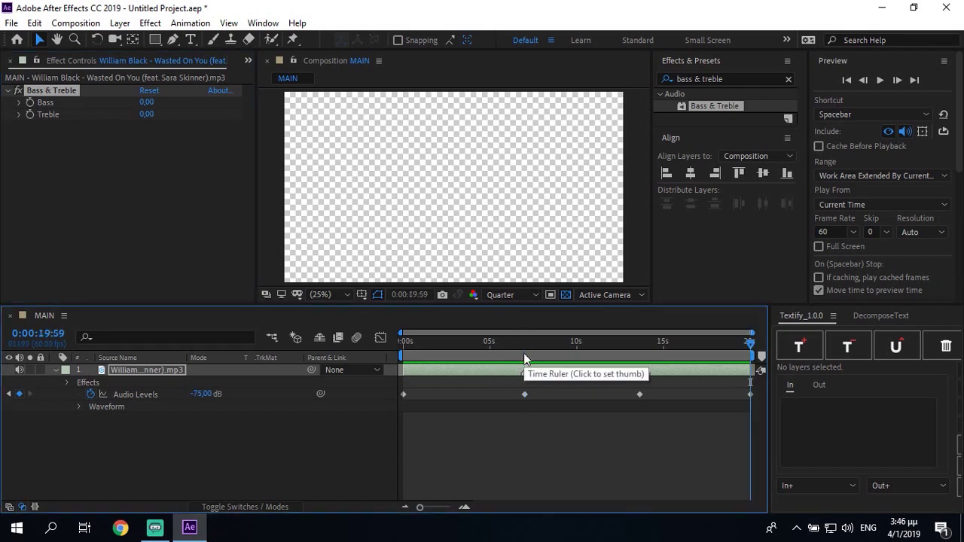
key(ctrl+z)
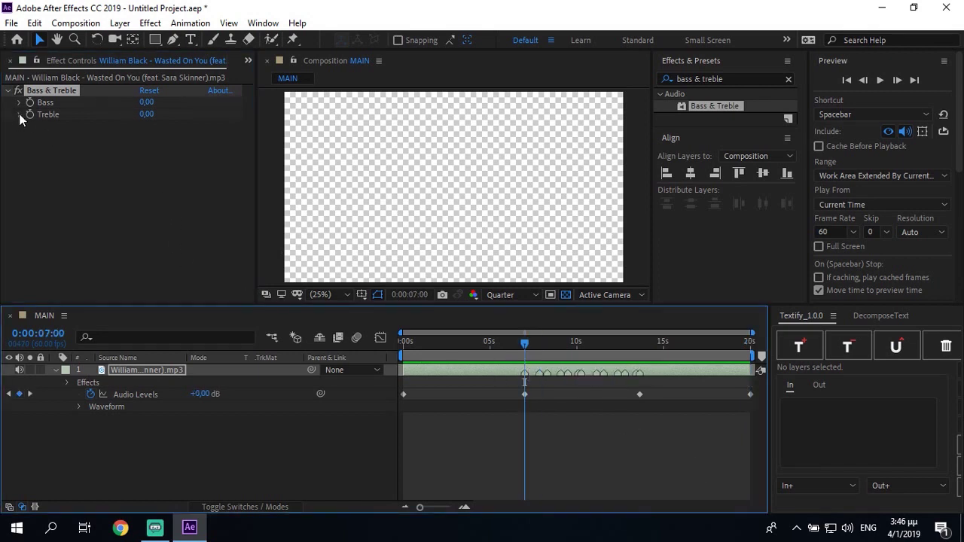
click(29, 115)
drag(493, 340, 399, 340)
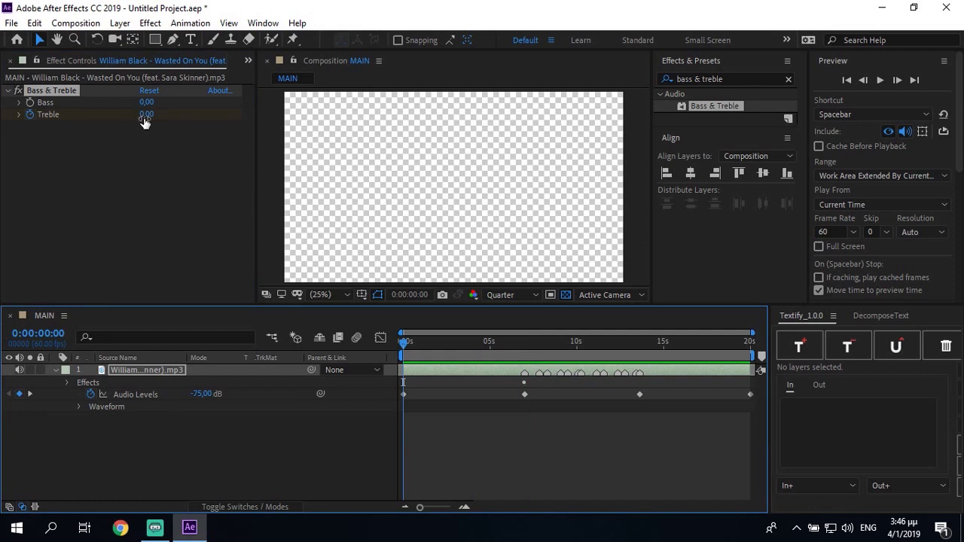
drag(146, 114, 113, 115)
key(u)
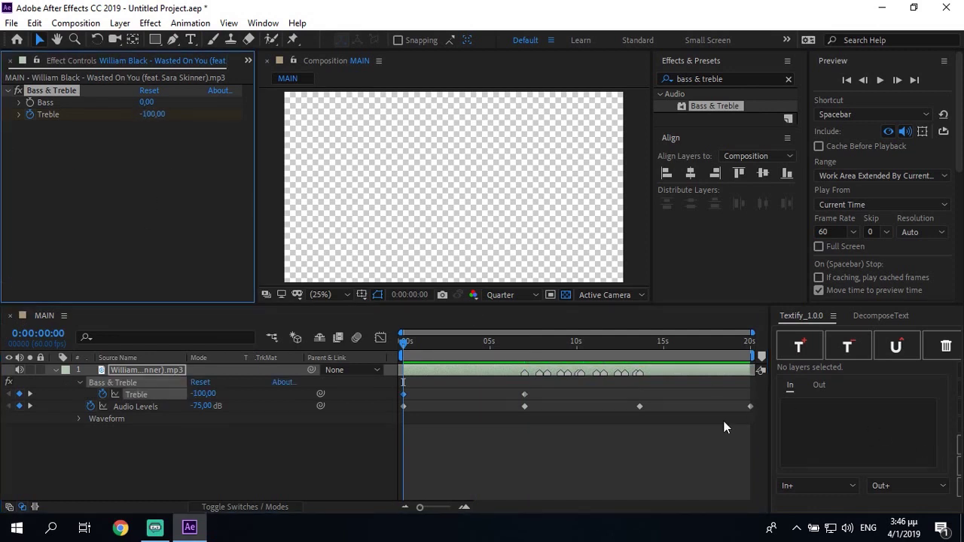
Step: Hold Treble at 13:36, drop it to -100 one frame later, then preview the audio
drag(645, 348, 639, 349)
click(19, 394)
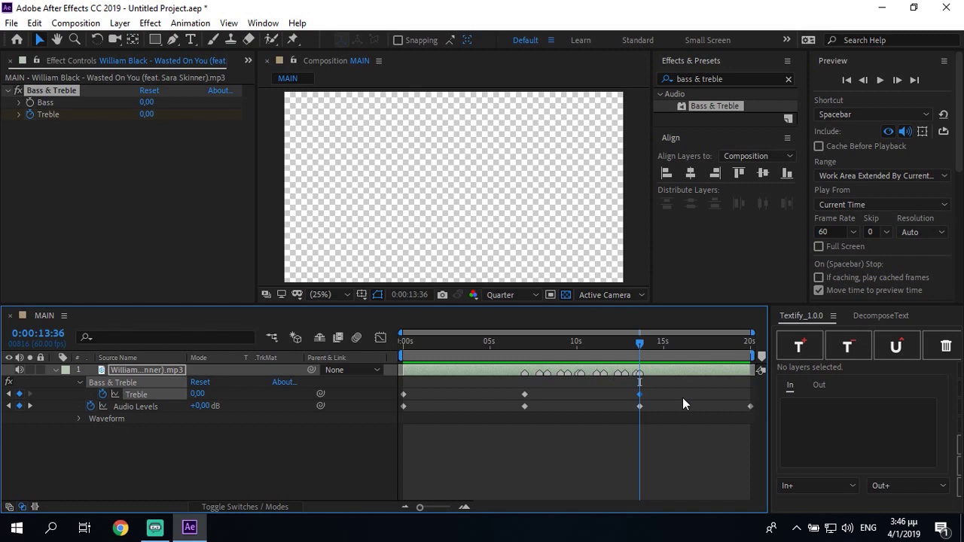
key(Page_Down)
drag(189, 396, 164, 409)
click(666, 390)
drag(560, 393, 394, 393)
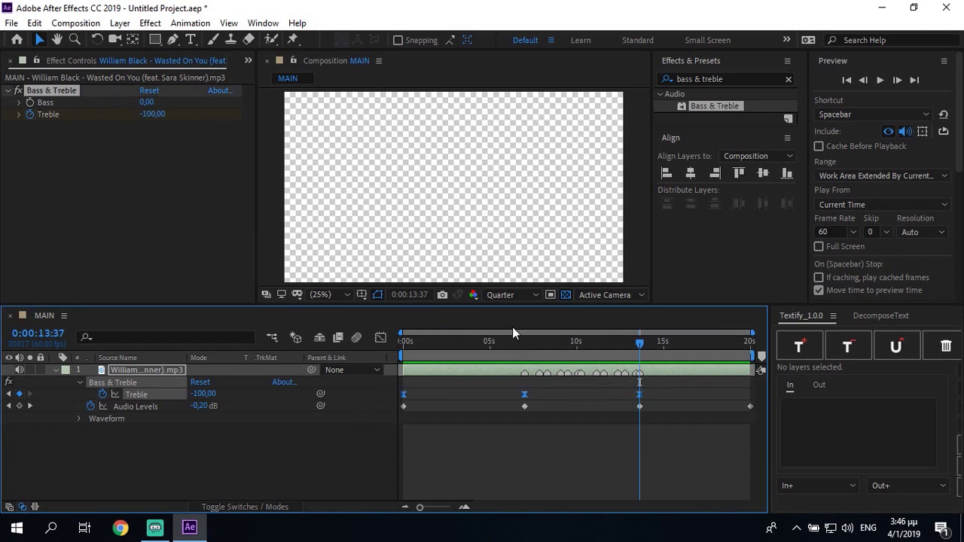
drag(456, 335, 403, 335)
key(space)
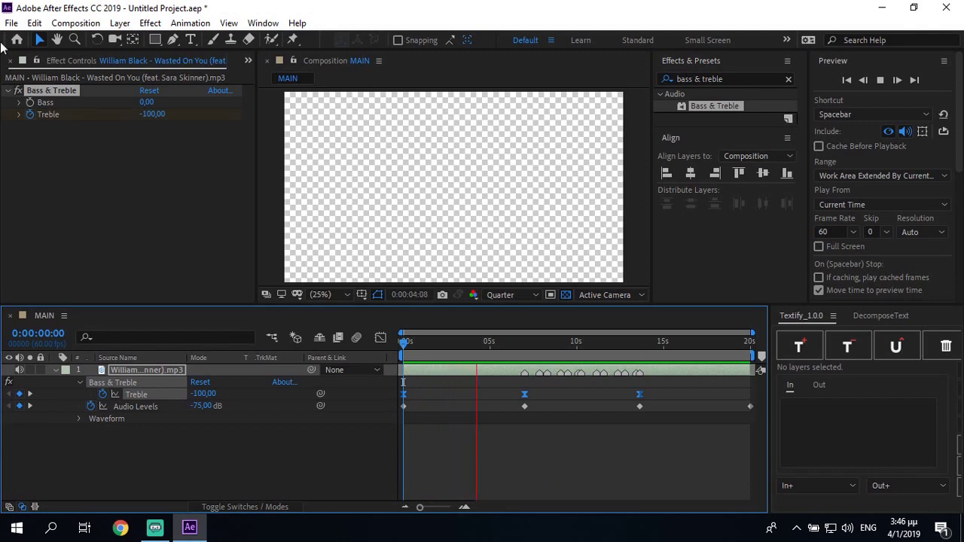
Step: Duplicate the Bass & Treble effect three times and preview the muffled music from the start
key(space)
click(52, 86)
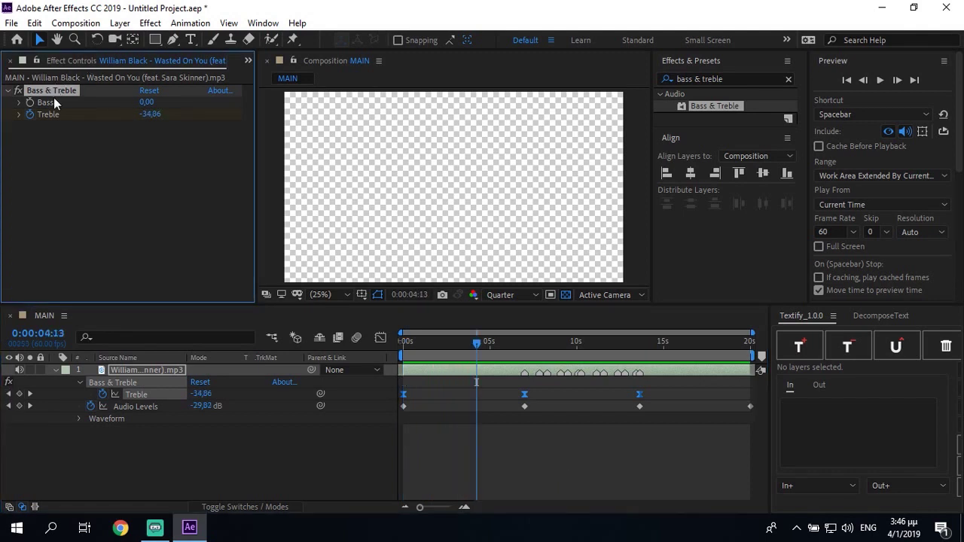
key(ctrl+d)
key(ctrl+d)
key(ctrl+d)
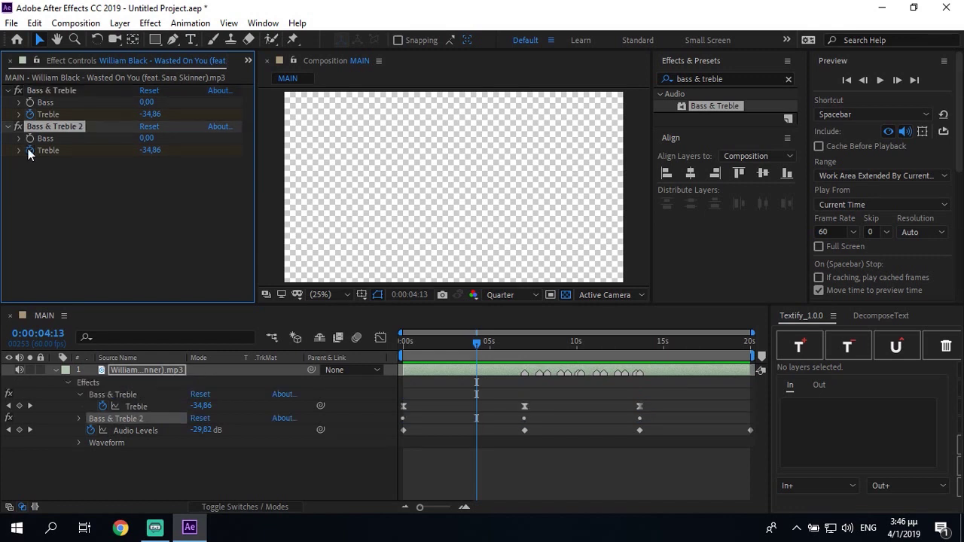
click(441, 351)
key(Home)
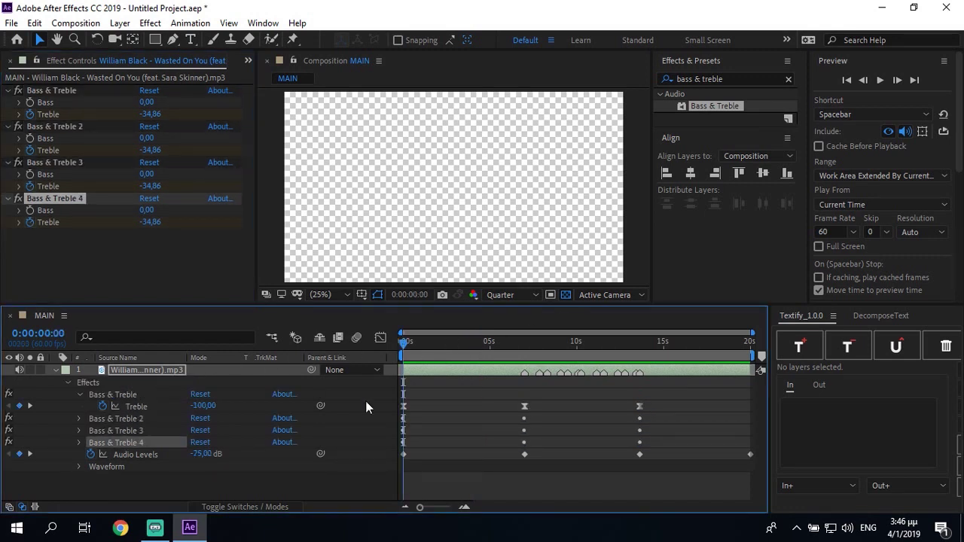
key(space)
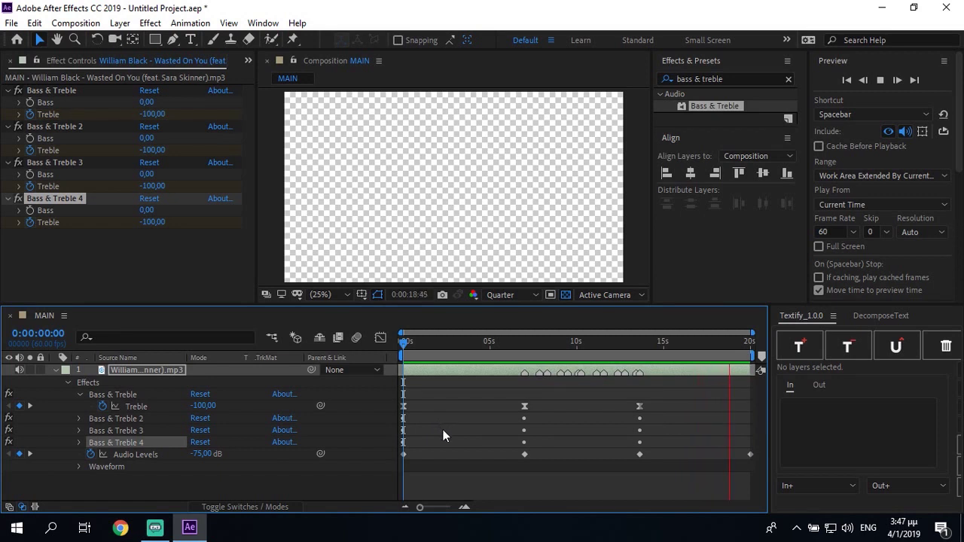
Step: In the Graph Editor, stretch the final fade-out keyframe's ease to full influence
drag(626, 450, 770, 472)
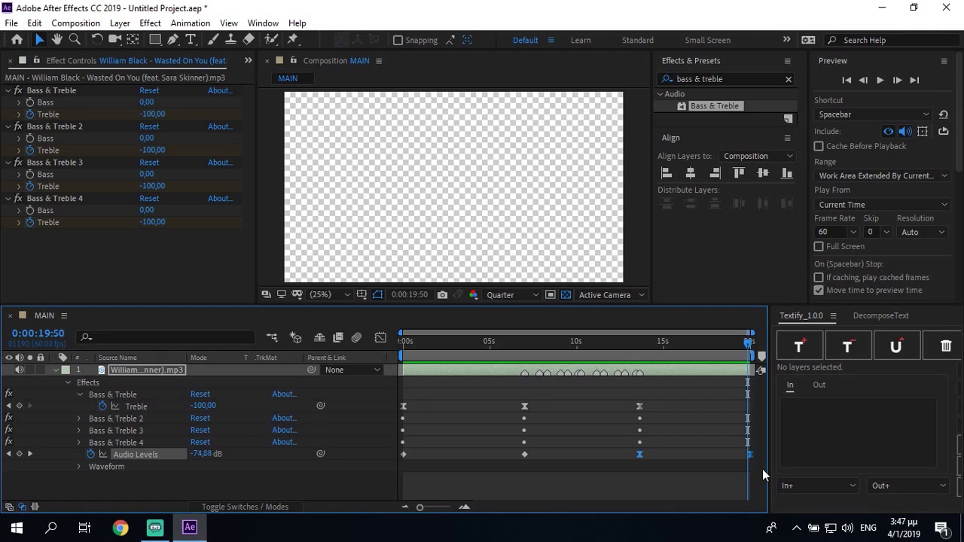
click(382, 337)
key(grave)
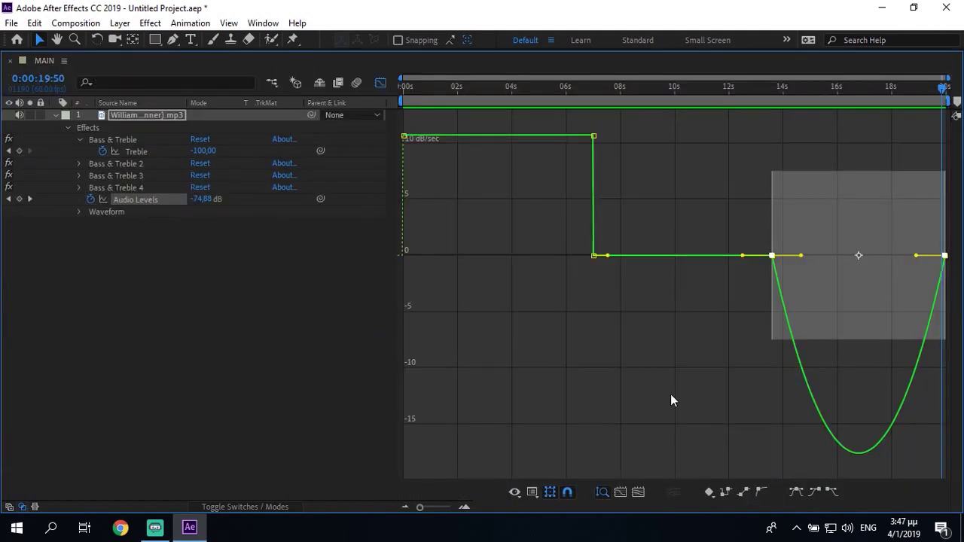
click(756, 179)
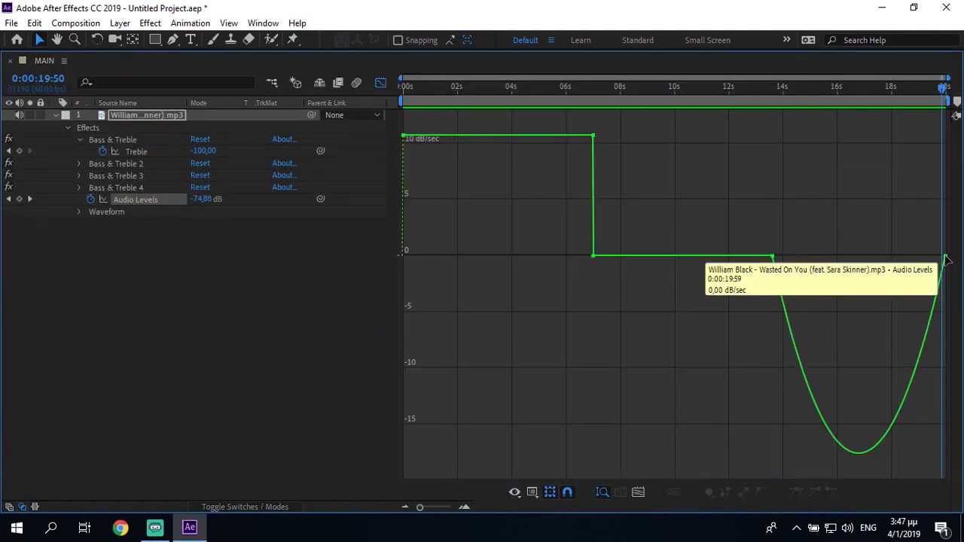
click(946, 258)
drag(915, 259, 858, 256)
drag(917, 198, 833, 198)
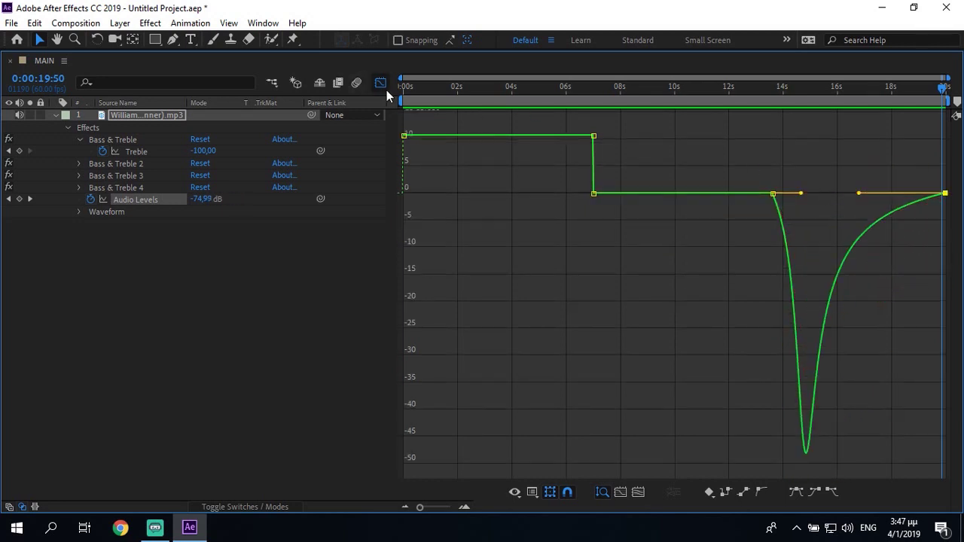
key(grave)
Step: Apply Easy Ease to the first two volume keyframes and preview the fade
key(semicolon)
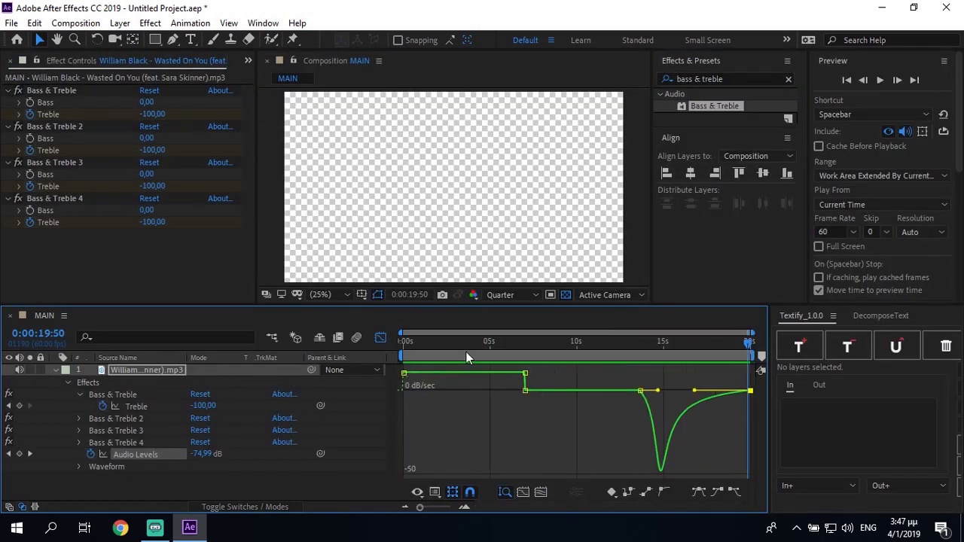
click(380, 337)
drag(534, 444, 400, 460)
key(F9)
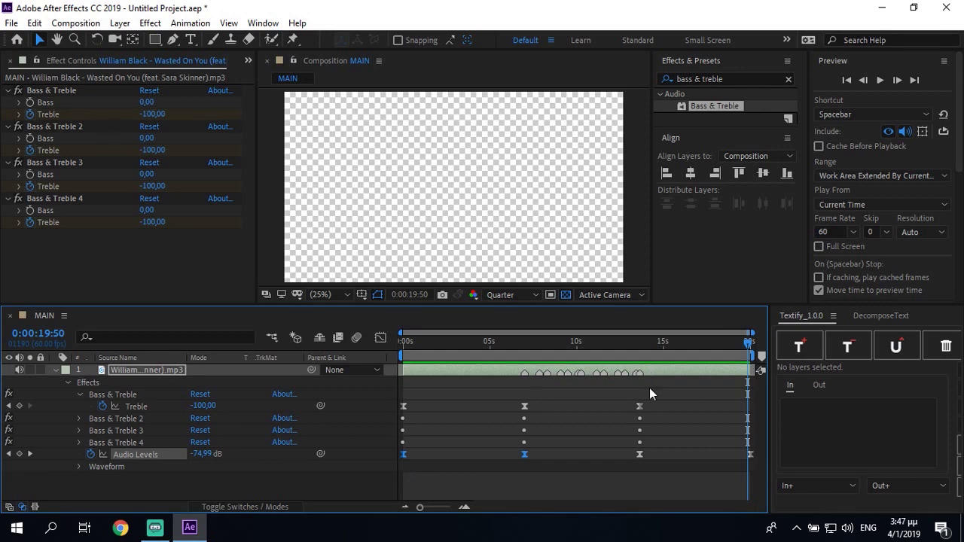
key(j)
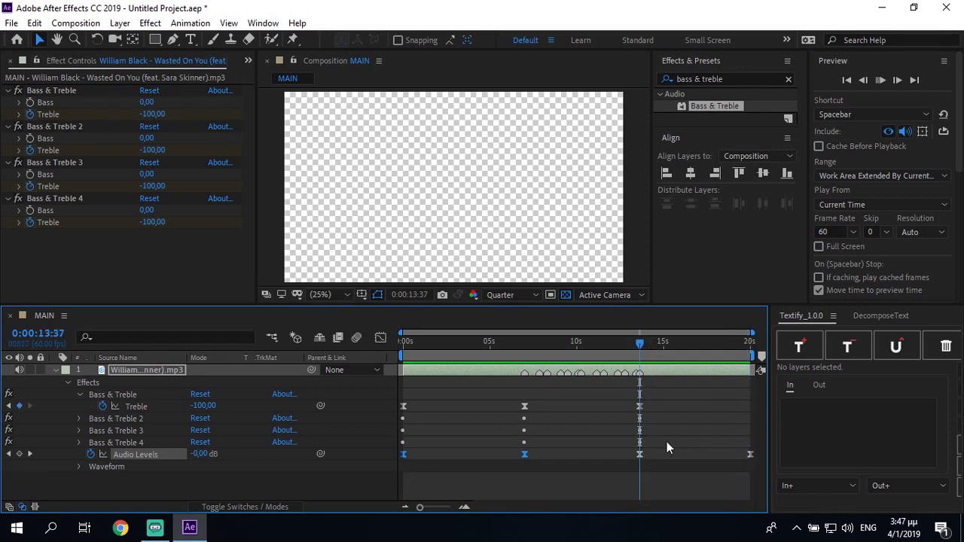
key(space)
click(677, 409)
key(Home)
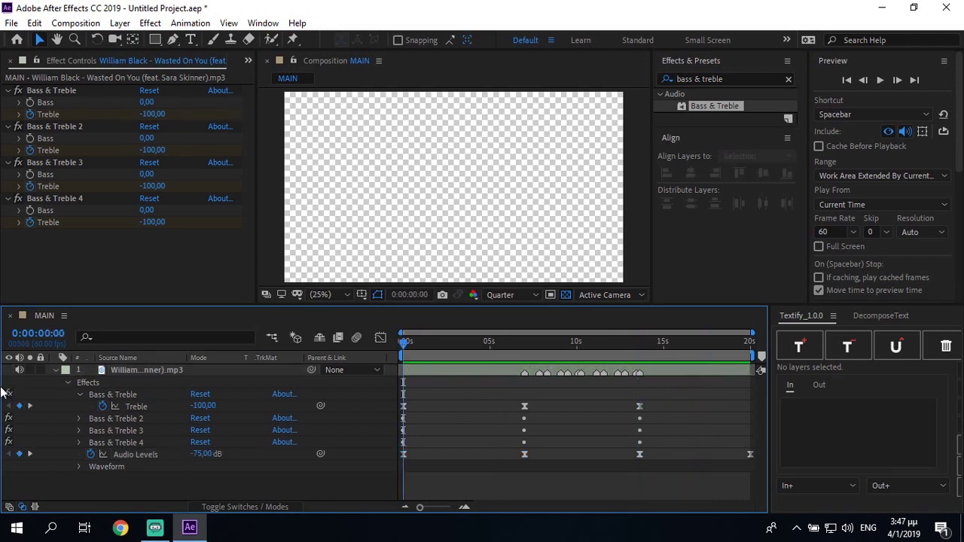
click(54, 370)
Step: Return to the Project panel and check the timeline at 0:00:07:00 and 0:00:13:36
click(248, 61)
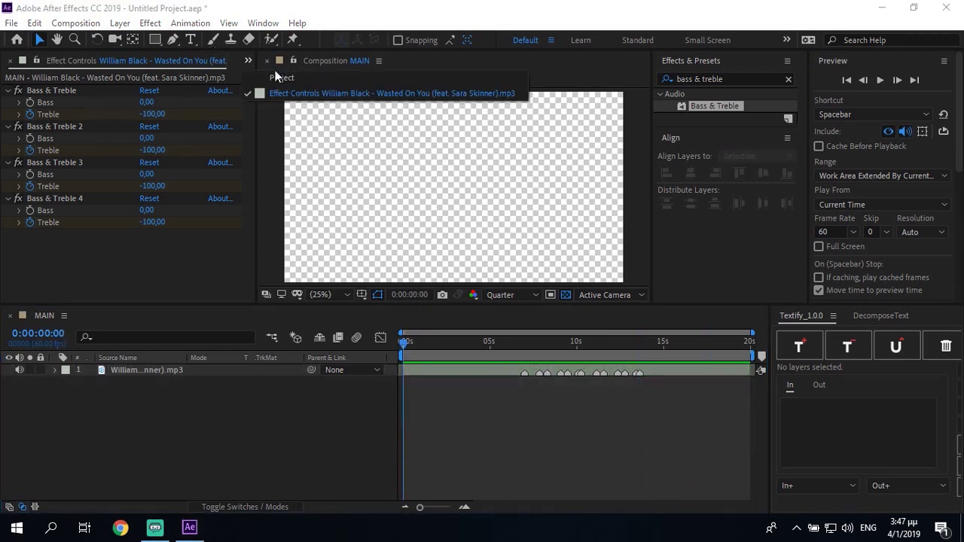
click(276, 70)
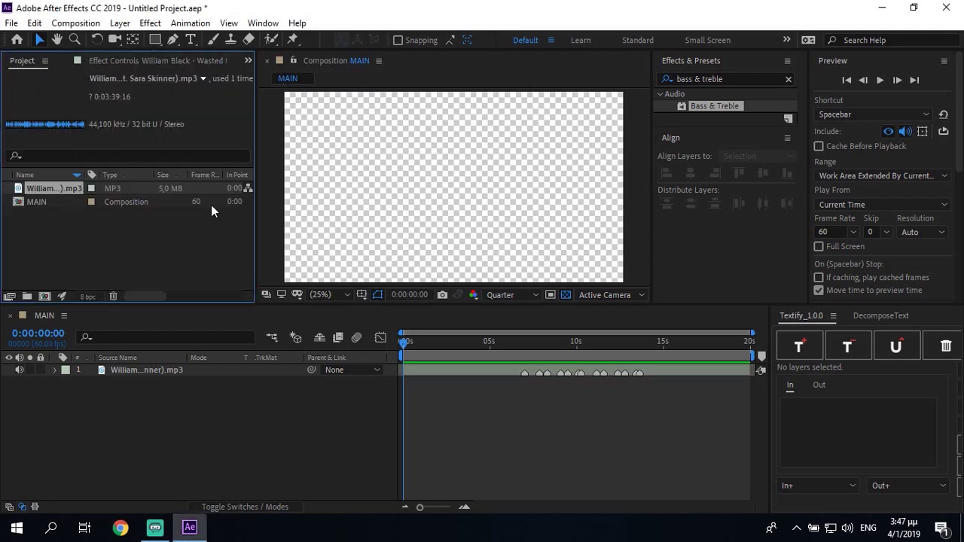
right_click(143, 259)
click(185, 262)
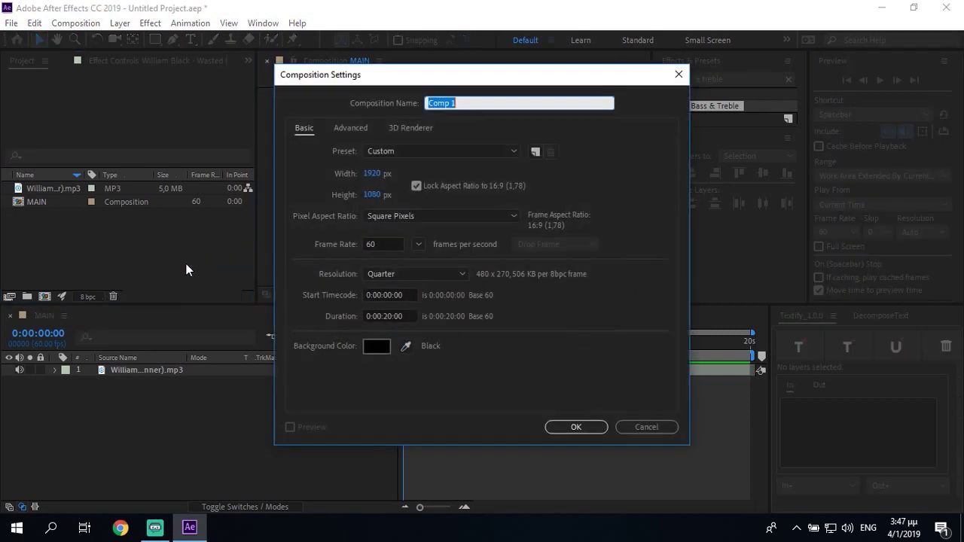
key(BackSpace)
click(649, 428)
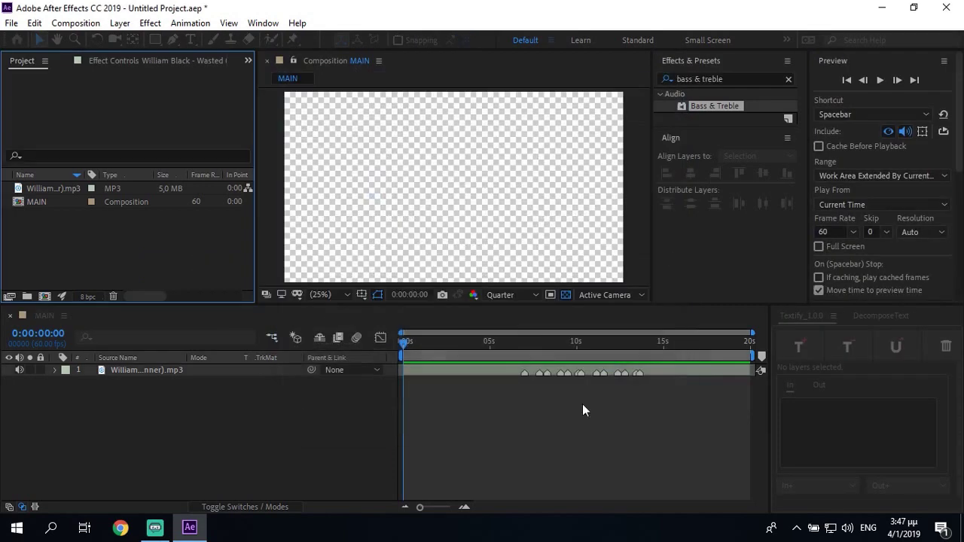
click(533, 355)
click(529, 351)
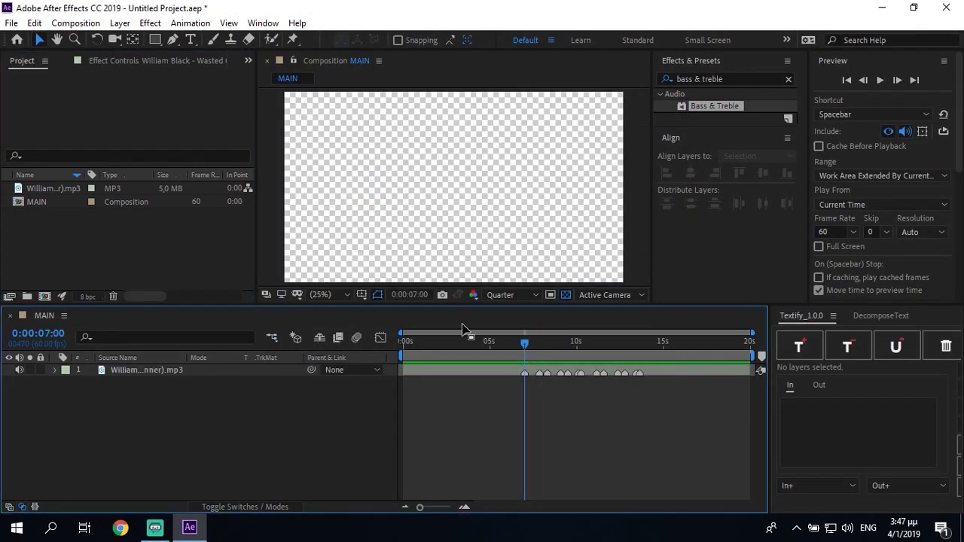
click(638, 353)
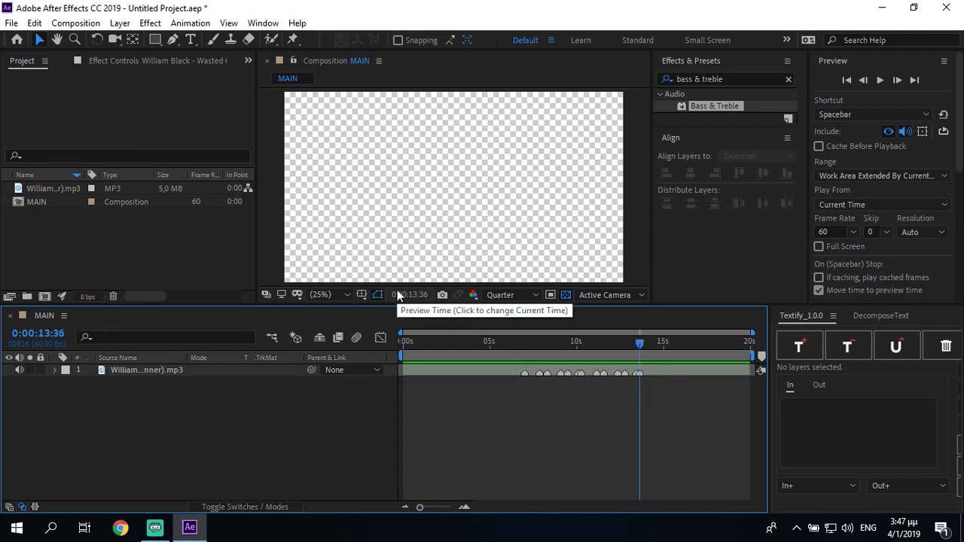
Step: Create a new composition with a seven-second duration
right_click(75, 250)
click(146, 260)
click(386, 317)
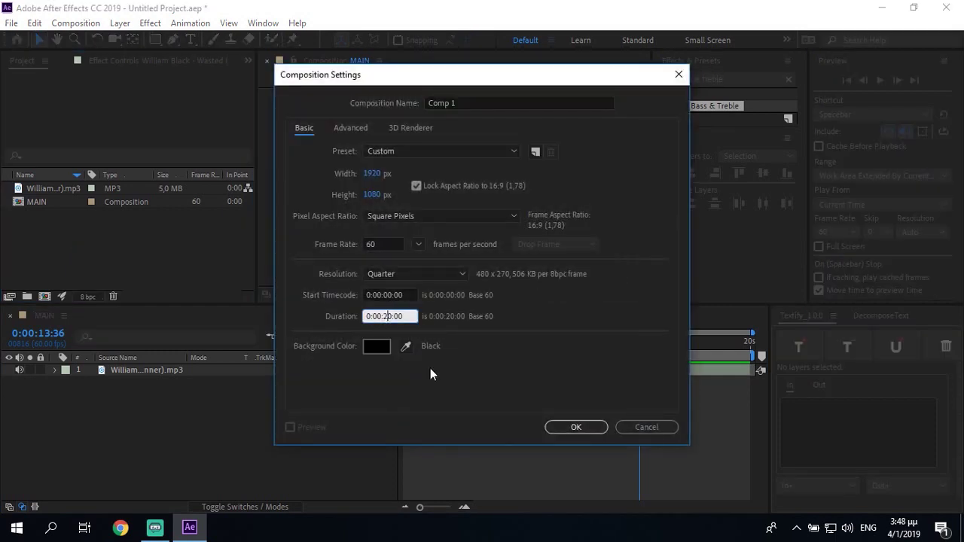
key(BackSpace)
text(7)
key(BackSpace)
key(Return)
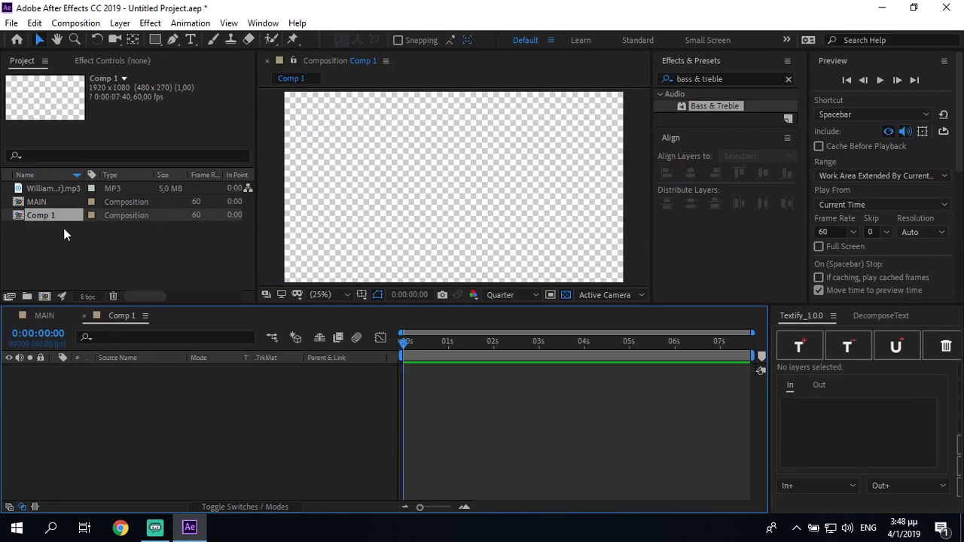
Step: Rename Comp 1 to TEXT and start a text layer in its viewer with the Type tool
click(54, 214)
key(Return)
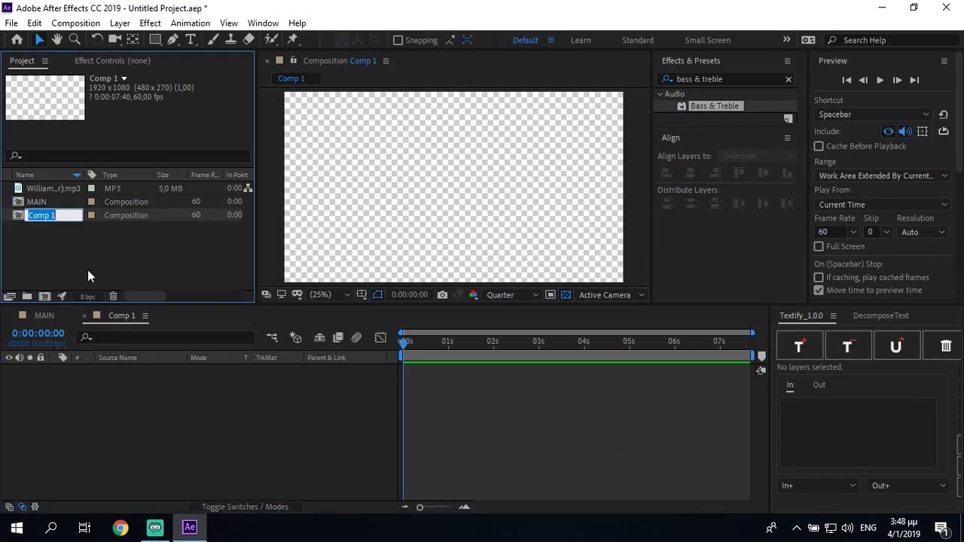
key(BackSpace)
text(TEE)
text(TEXT)
key(Return)
click(190, 40)
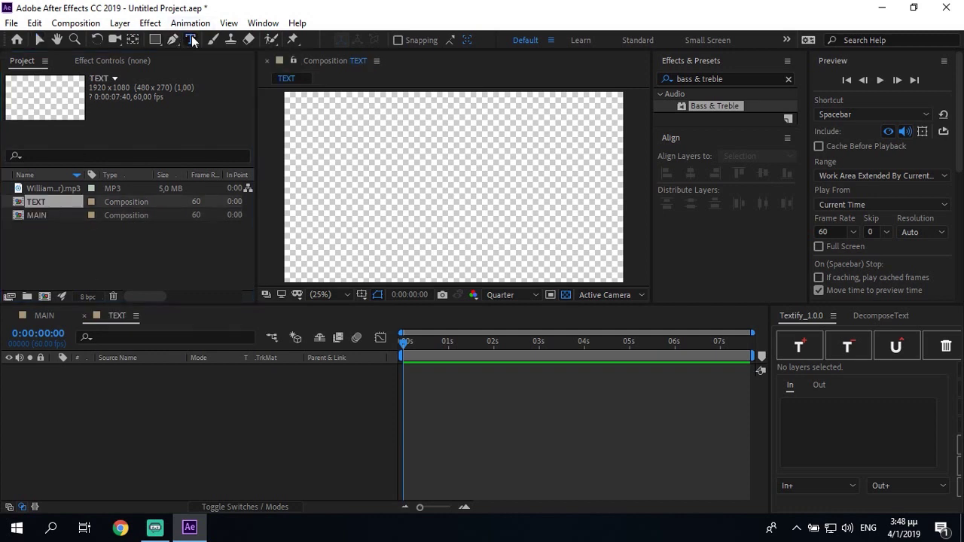
click(407, 192)
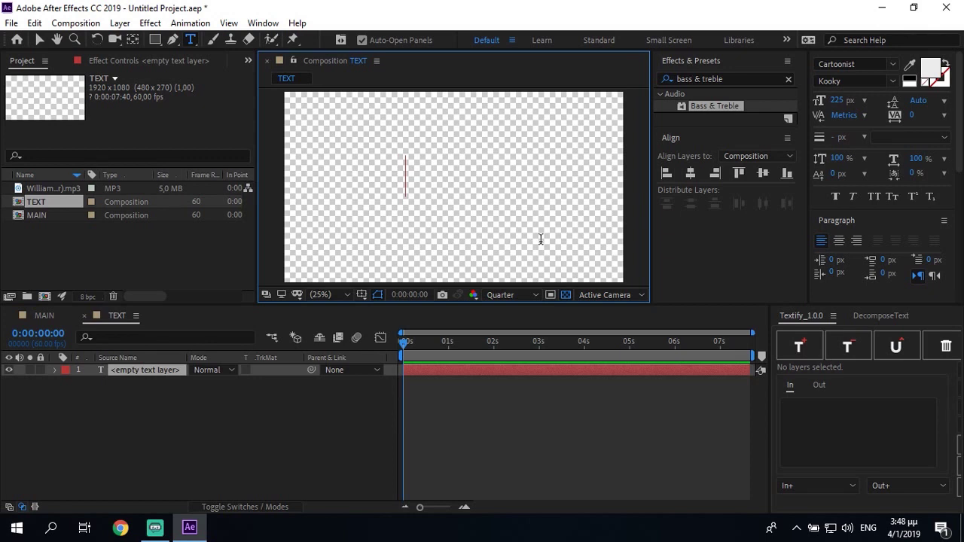
Step: Type LIGHT and DESIGNS on two centre-aligned lines, centred in the composition
text(light)
key(Return)
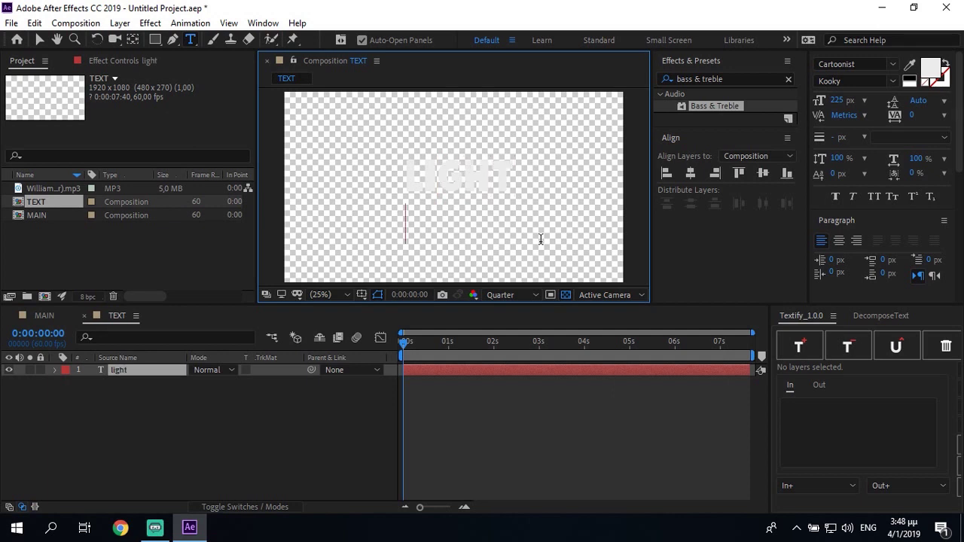
text(designs)
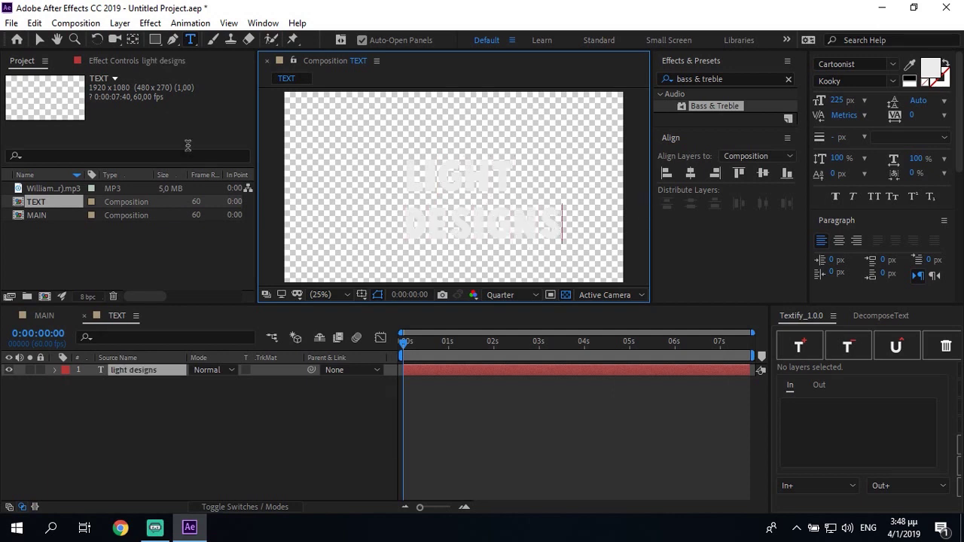
key(ctrl+a)
click(838, 240)
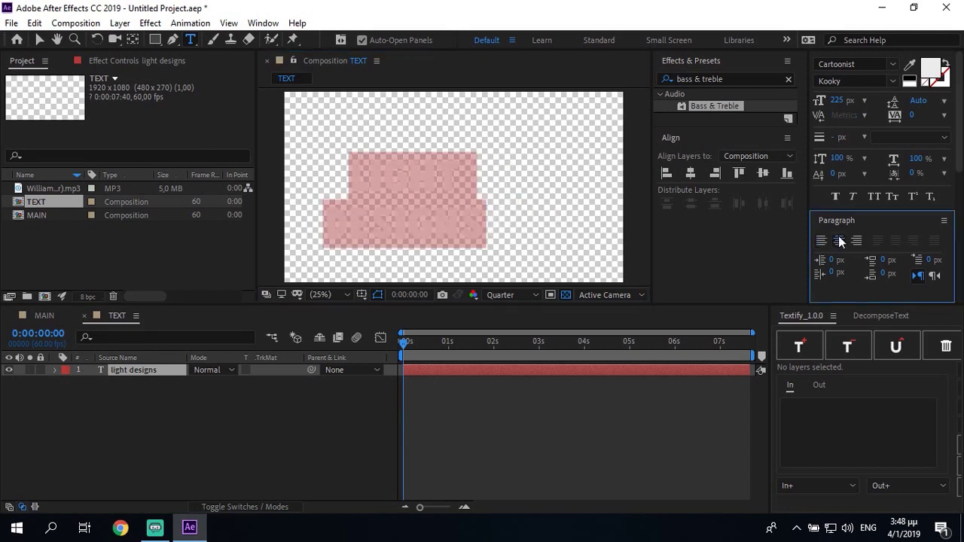
click(690, 173)
click(763, 173)
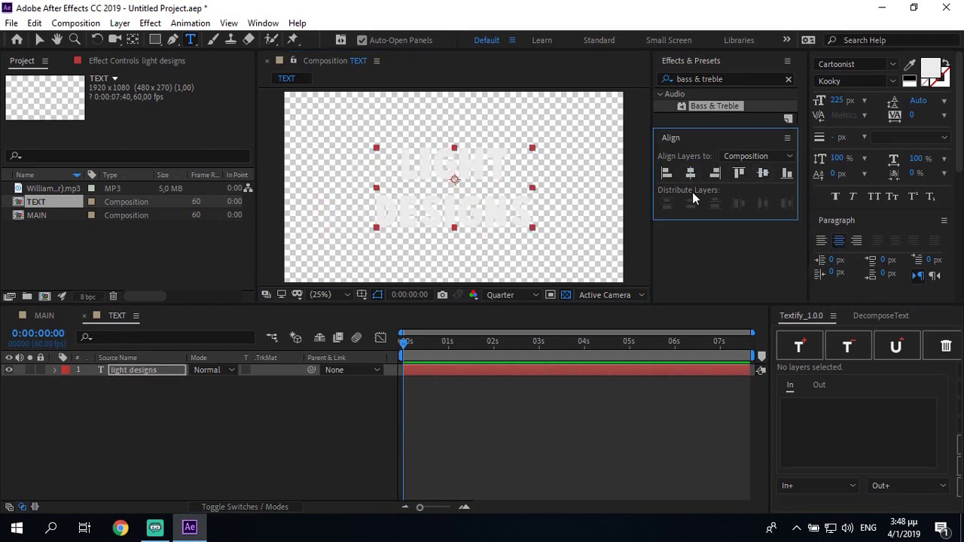
click(565, 294)
Step: Change DESIGNS to DESIGNZ and recentre the text horizontally
click(173, 404)
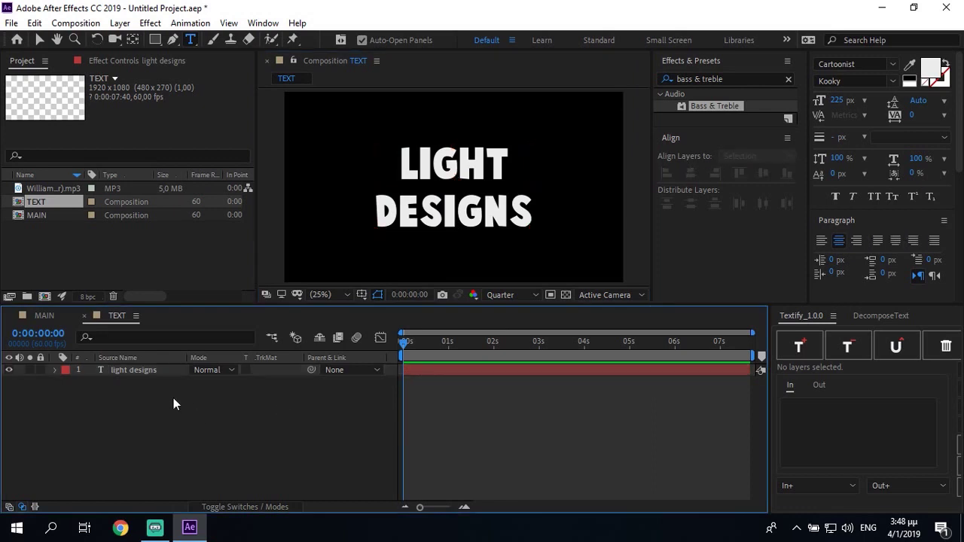
click(133, 369)
click(532, 207)
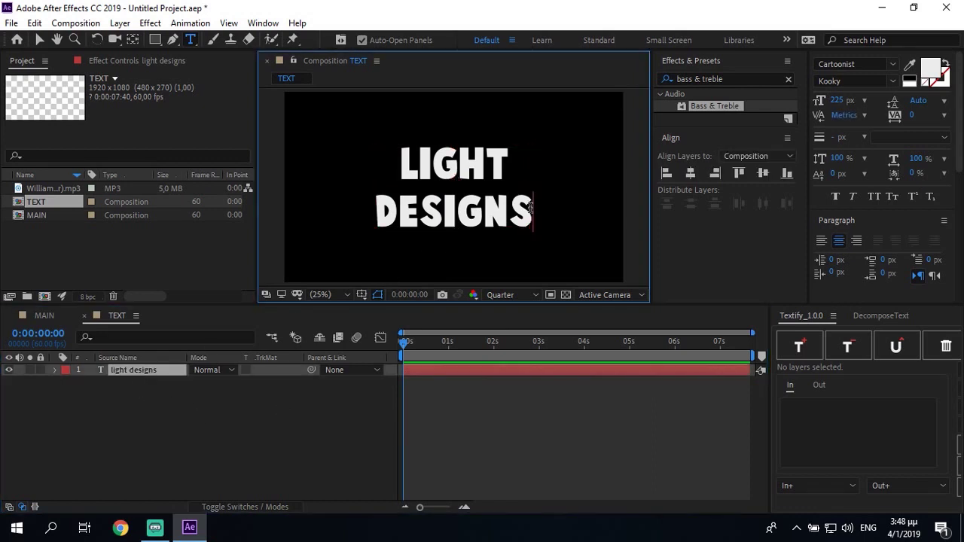
key(BackSpace)
text(z)
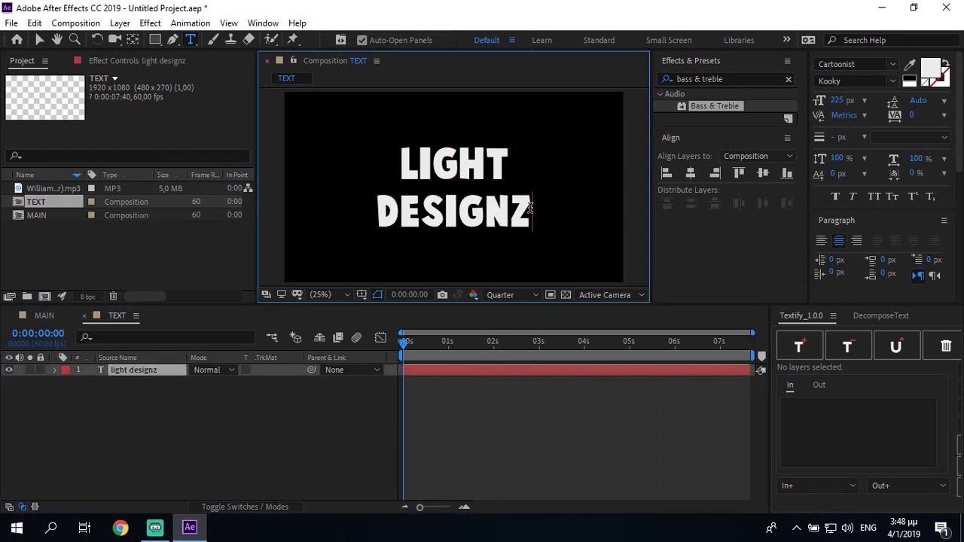
click(690, 172)
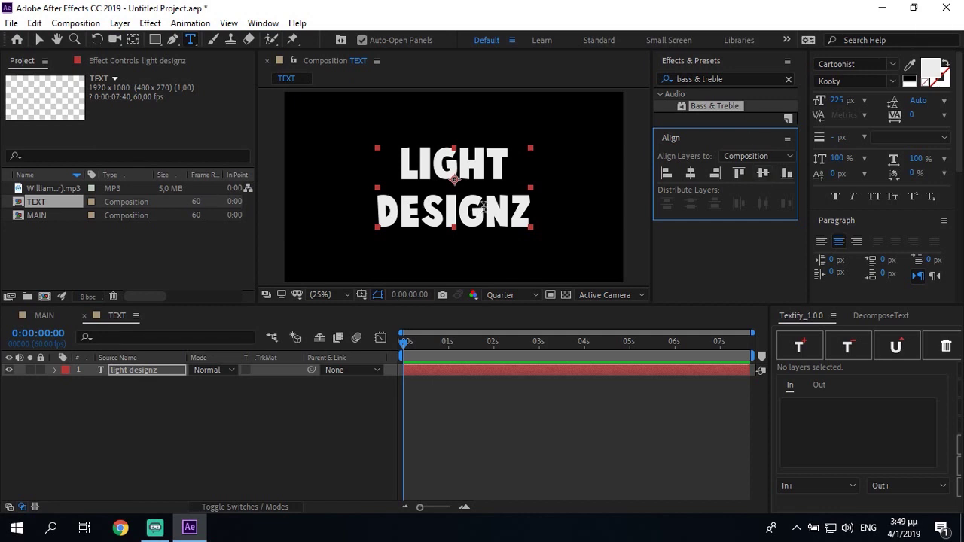
Step: Replace the text with TUTORIAL and centre it vertically in the composition
double_click(526, 209)
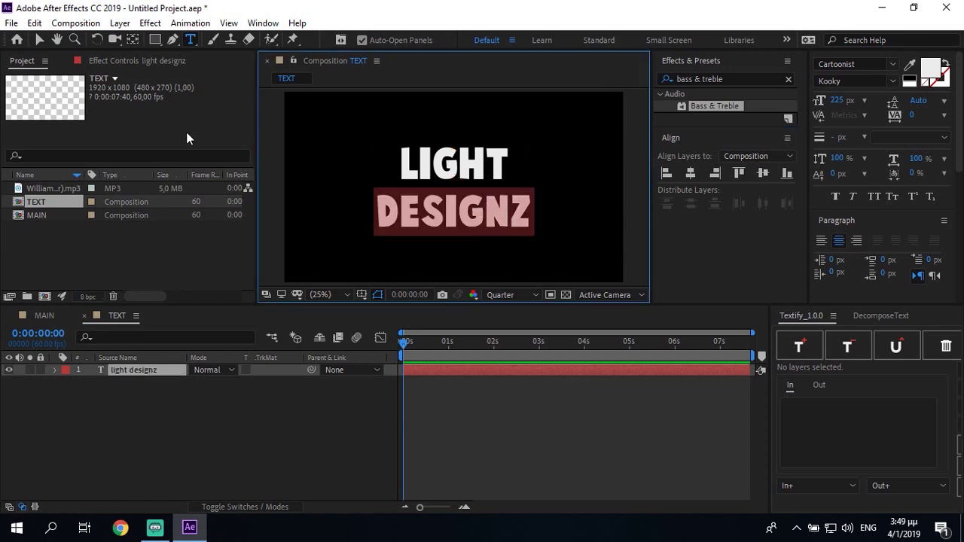
key(BackSpace)
key(BackSpace)
key(BackSpace)
key(BackSpace)
key(BackSpace)
key(BackSpace)
key(BackSpace)
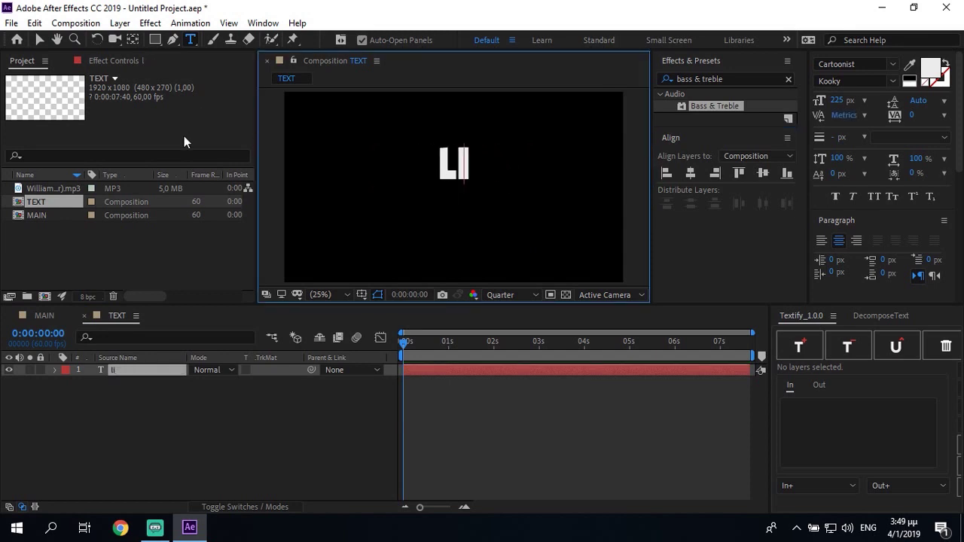
text(tutoial)
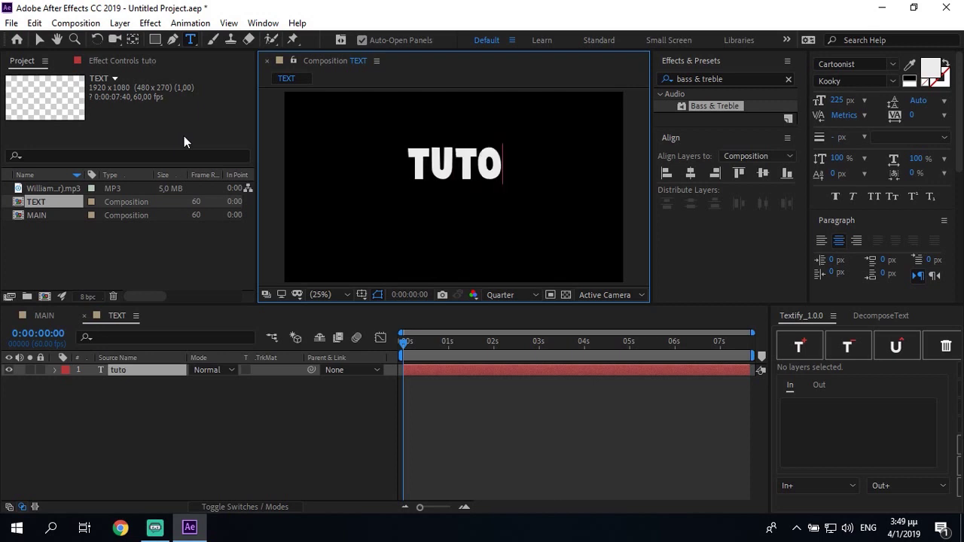
key(BackSpace)
key(BackSpace)
key(BackSpace)
text(rial)
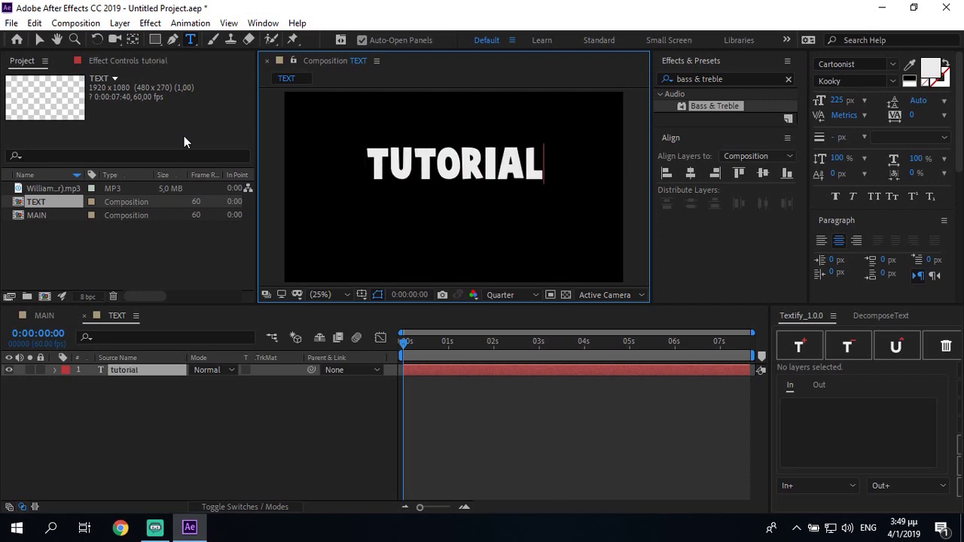
click(772, 184)
click(765, 174)
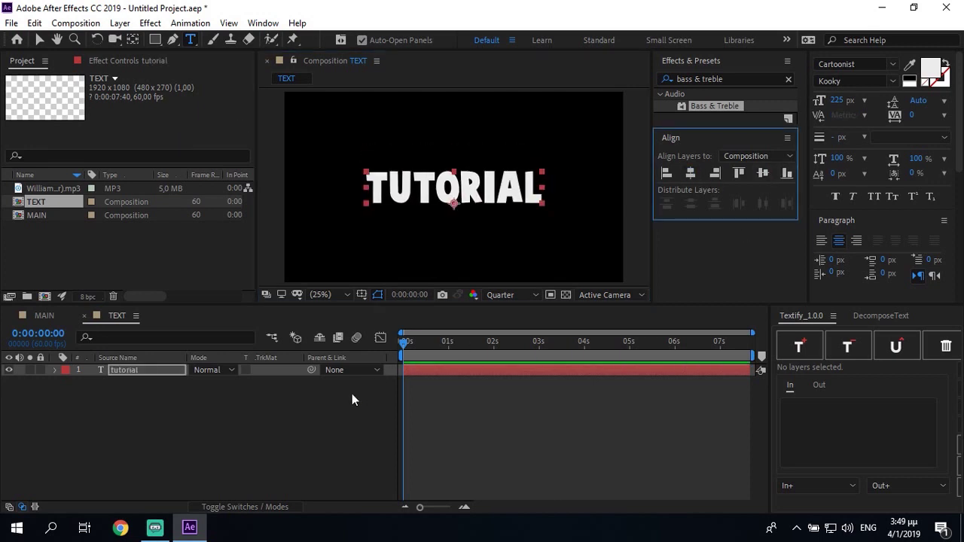
Step: Move the TUTORIAL layer's anchor point up to the middle of the text
click(351, 393)
click(151, 371)
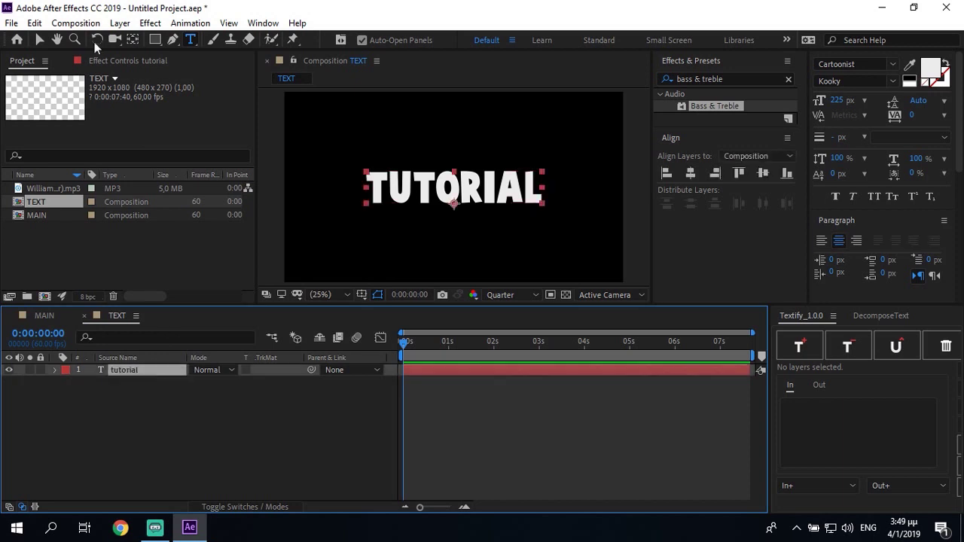
click(136, 39)
drag(455, 202, 454, 188)
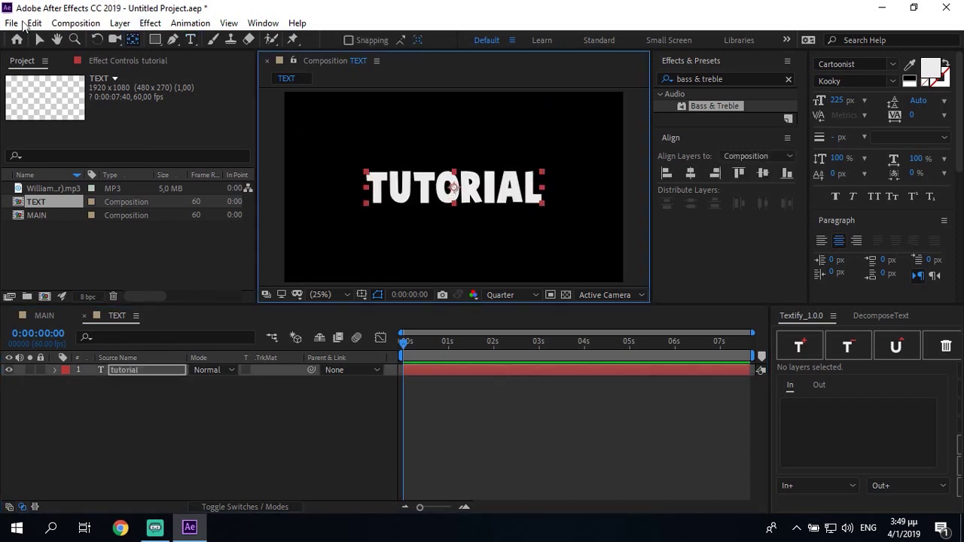
click(39, 39)
click(452, 349)
Step: Add an Inner Shadow style with 40% opacity, distance 12 and size 0
drag(452, 350, 349, 356)
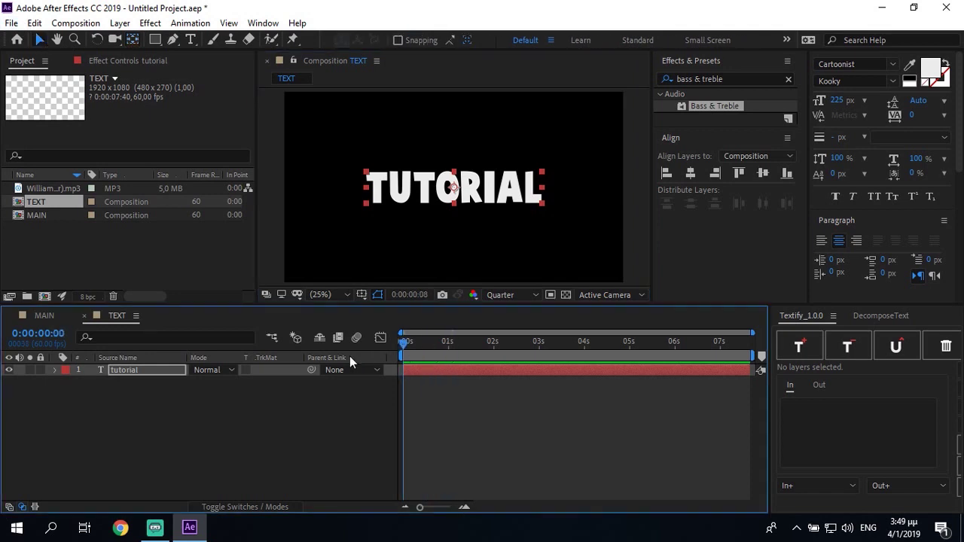
right_click(155, 370)
mouse_move(230, 314)
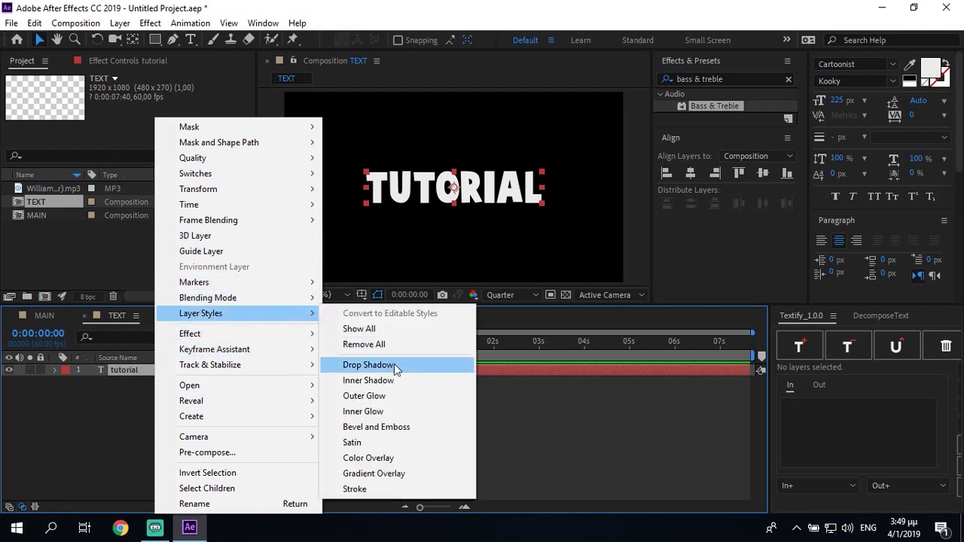
click(397, 382)
click(82, 432)
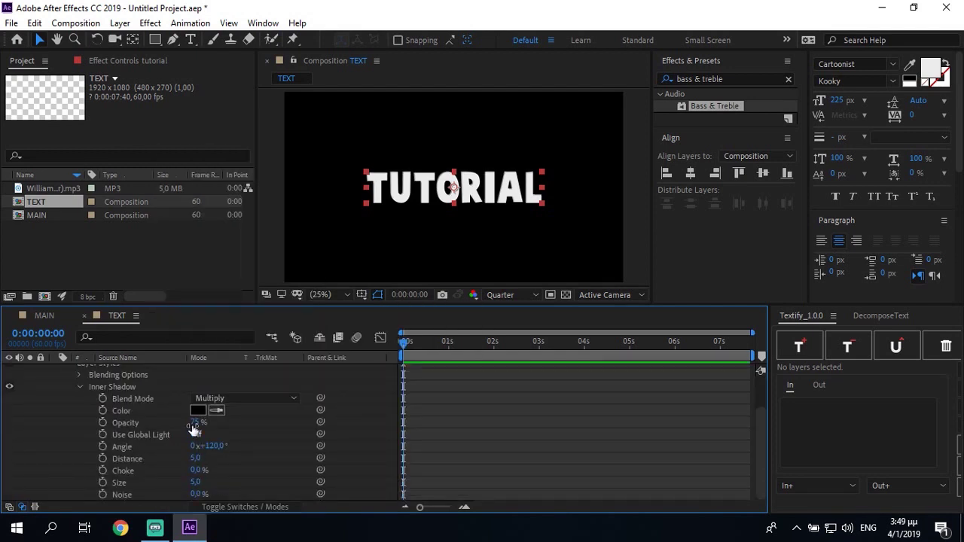
text(40)
key(Return)
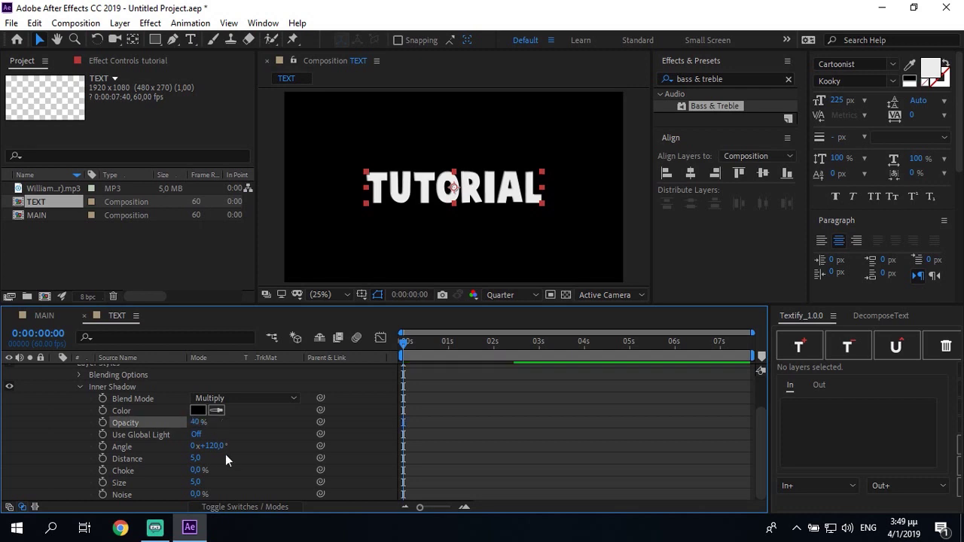
click(195, 461)
text(12)
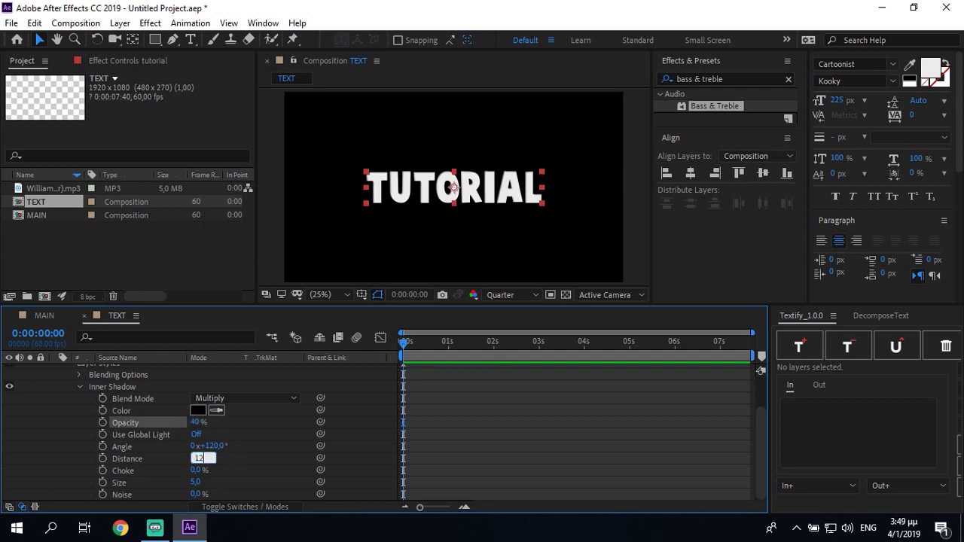
key(Return)
click(196, 484)
text(0)
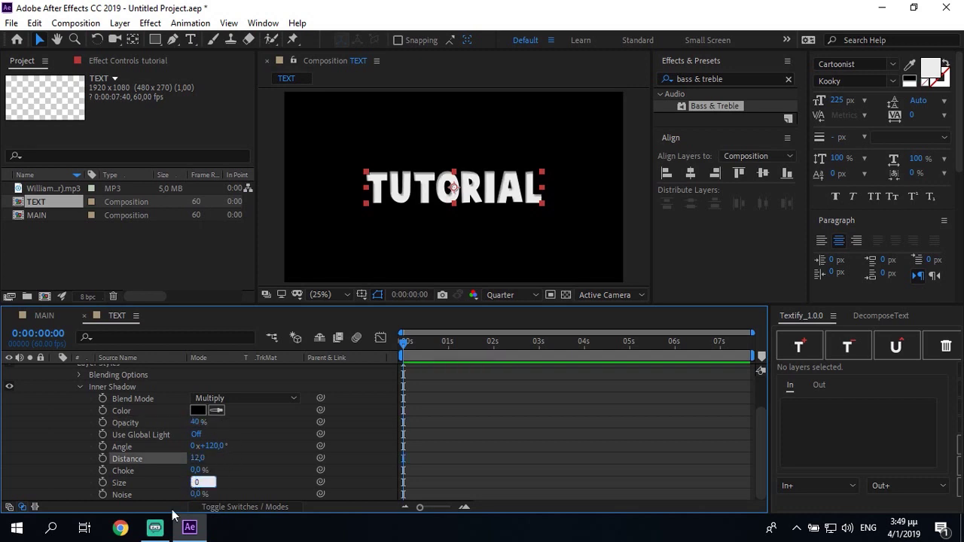
key(Return)
Step: Add a Gradient Overlay layer style to the TUTORIAL layer
scroll(60, 411, up, 3)
click(57, 367)
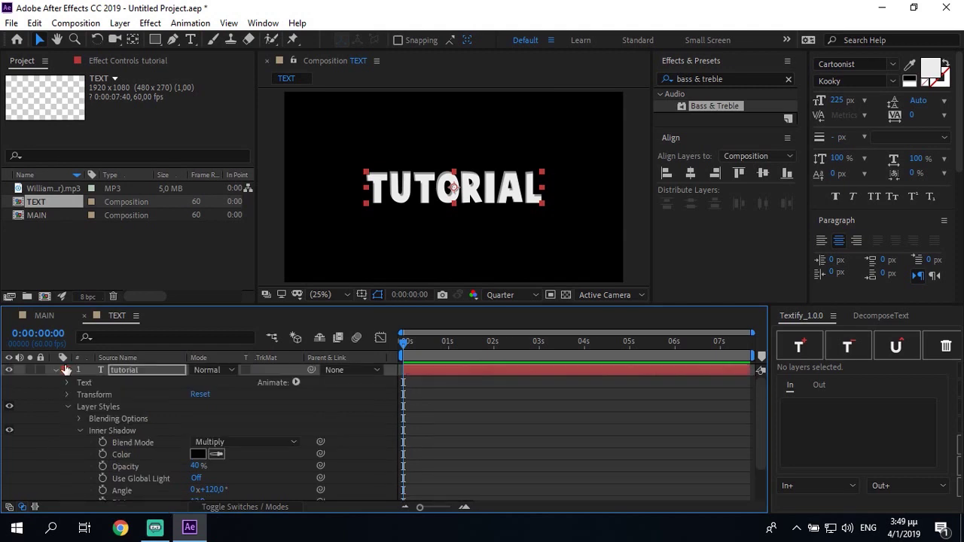
click(54, 370)
right_click(123, 372)
mouse_move(183, 313)
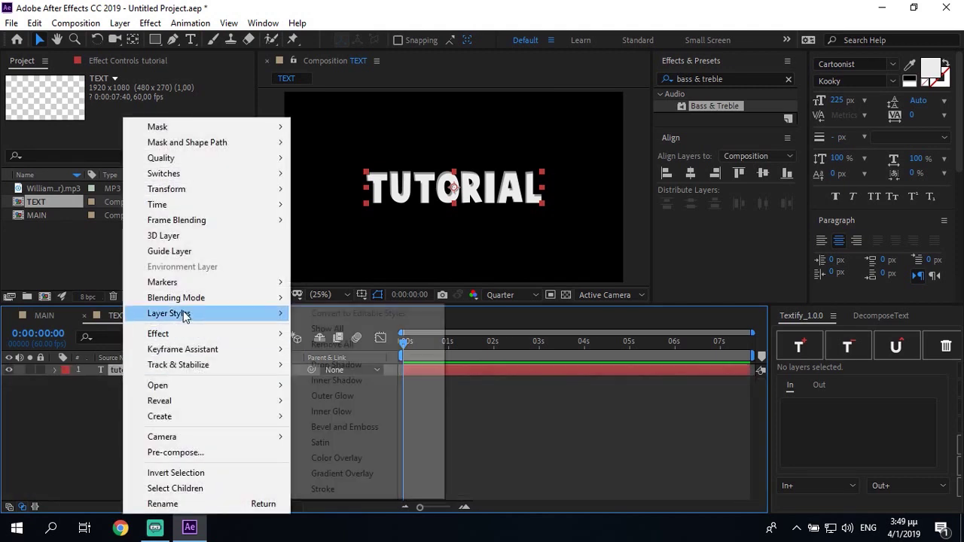
click(362, 474)
Step: Set the gradient overlay to run from light grey B5B5B5 to white FFFFFF
click(76, 490)
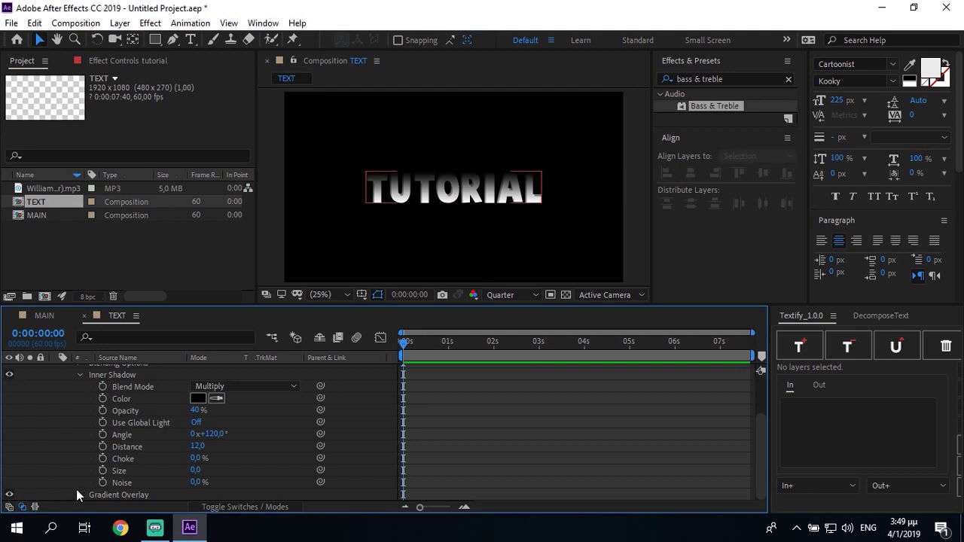
click(79, 375)
click(78, 443)
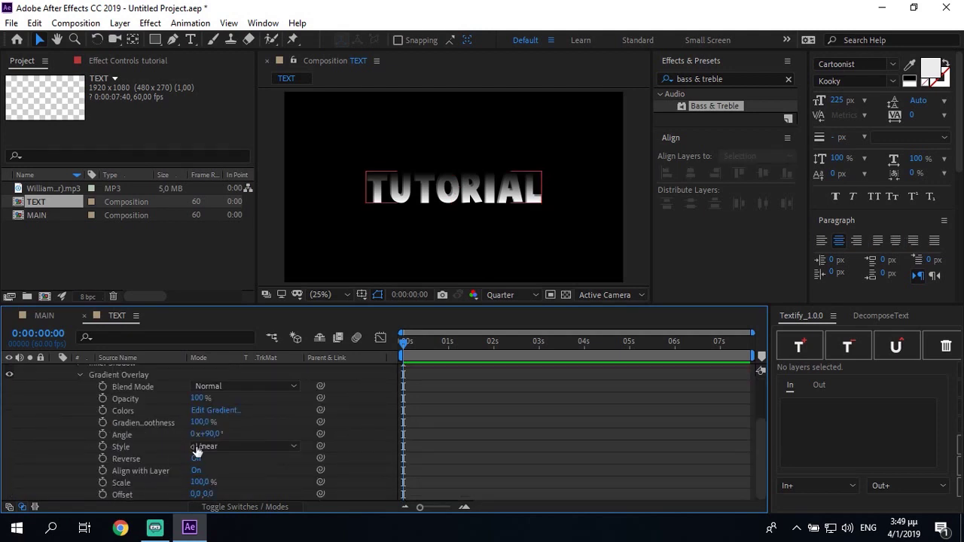
click(209, 411)
click(314, 257)
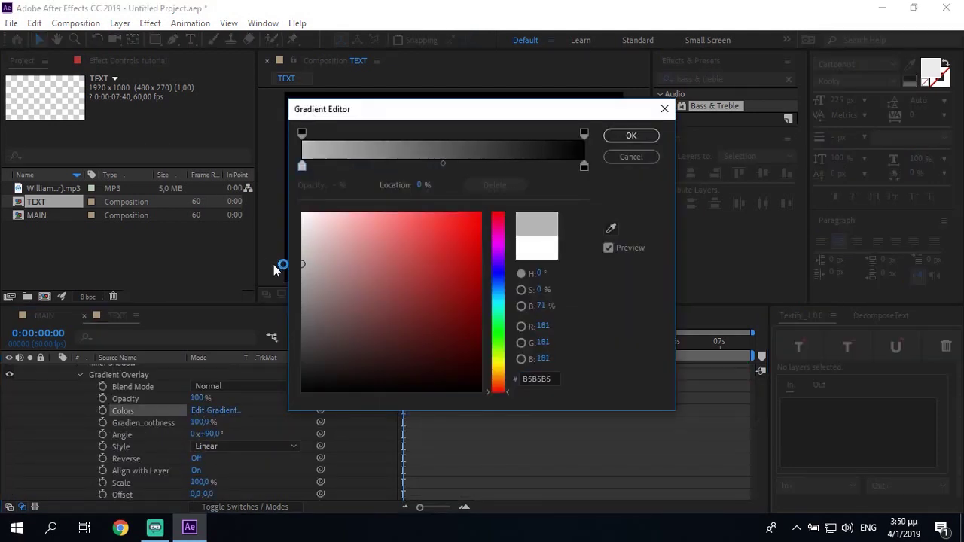
click(584, 166)
drag(318, 255, 144, 122)
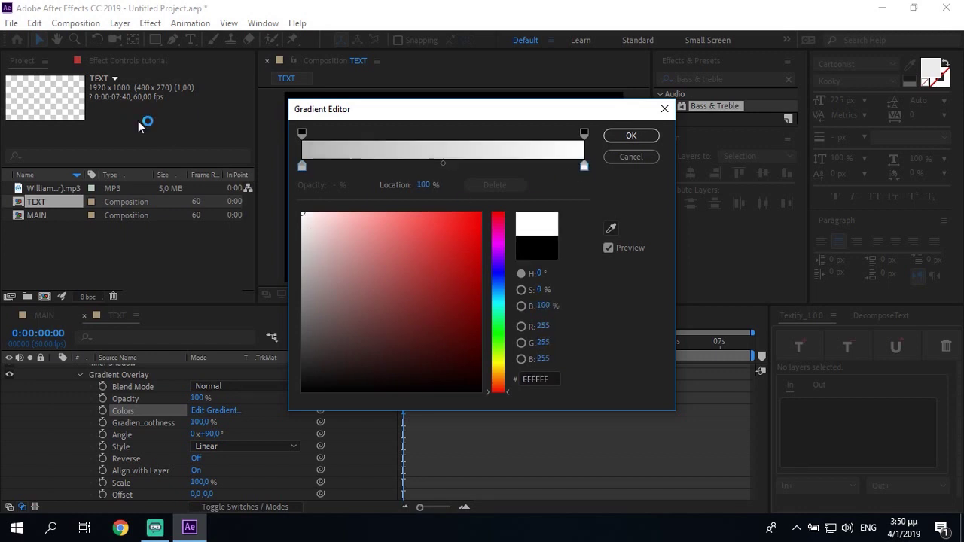
key(Return)
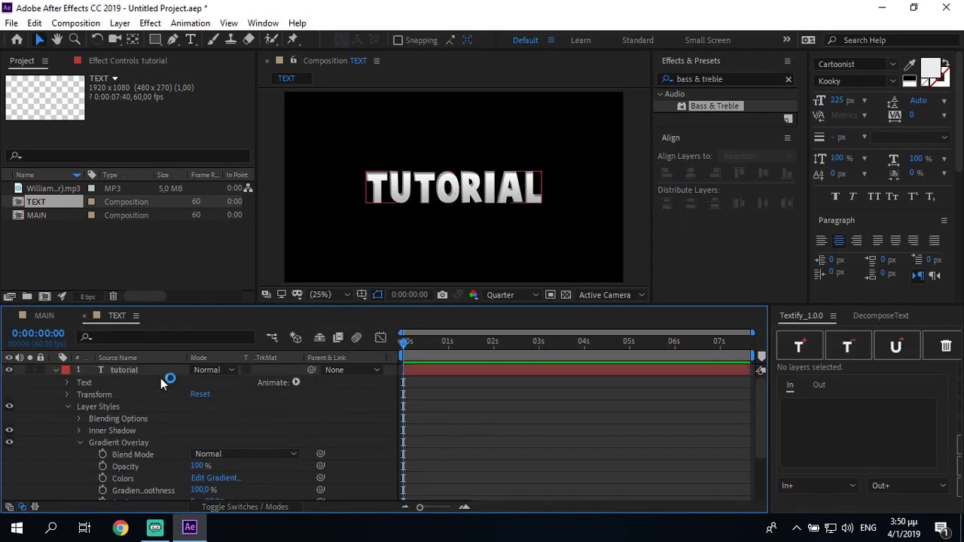
Step: Add a Stroke layer style to the TUTORIAL layer and expand its settings
click(55, 370)
right_click(132, 372)
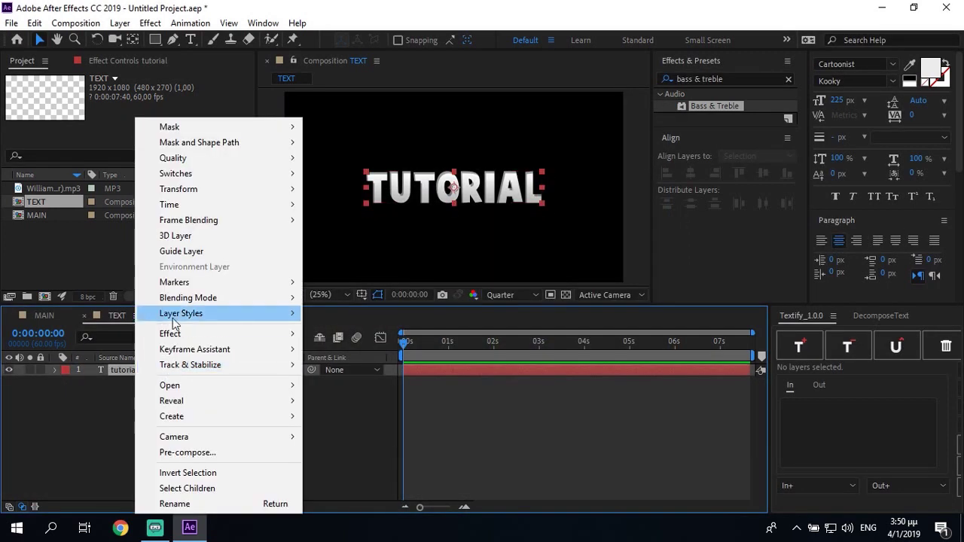
mouse_move(292, 313)
click(365, 495)
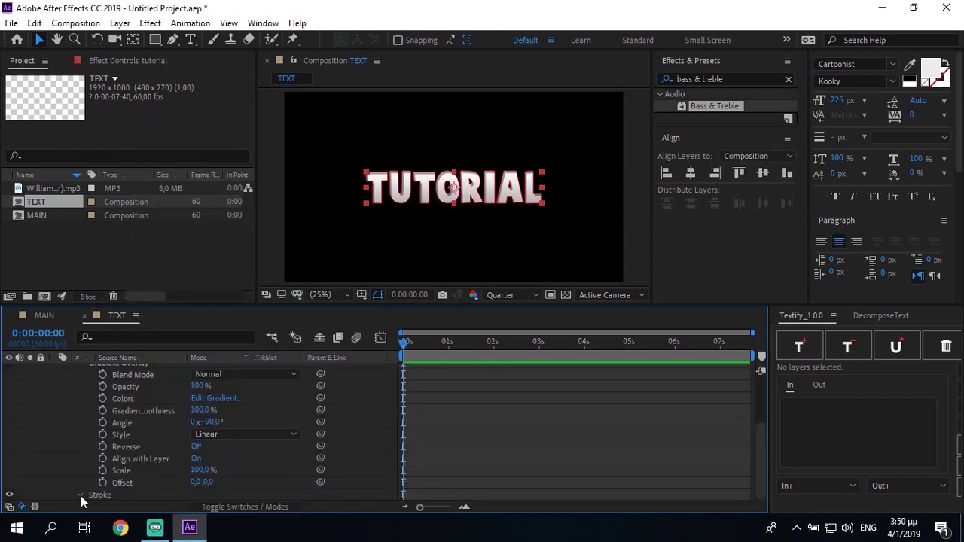
click(80, 494)
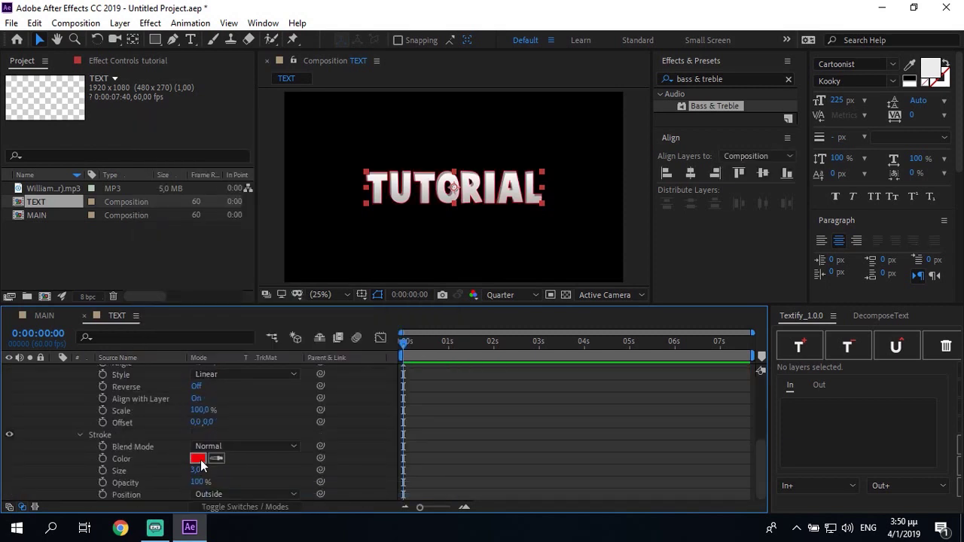
Step: Set the stroke colour to blue 0042FF
click(198, 459)
mouse_move(509, 322)
mouse_down()
mouse_move(524, 336)
mouse_move(515, 386)
mouse_move(557, 242)
mouse_up()
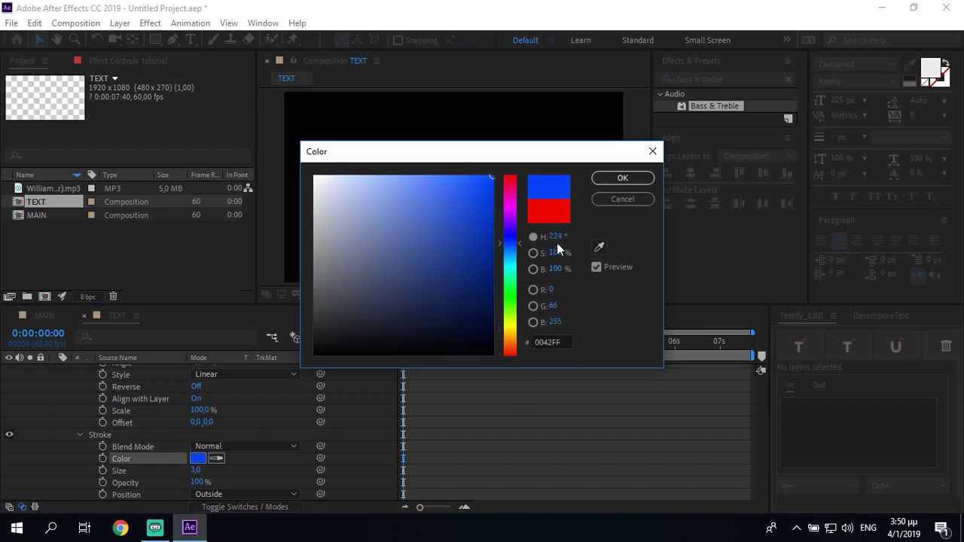
click(622, 177)
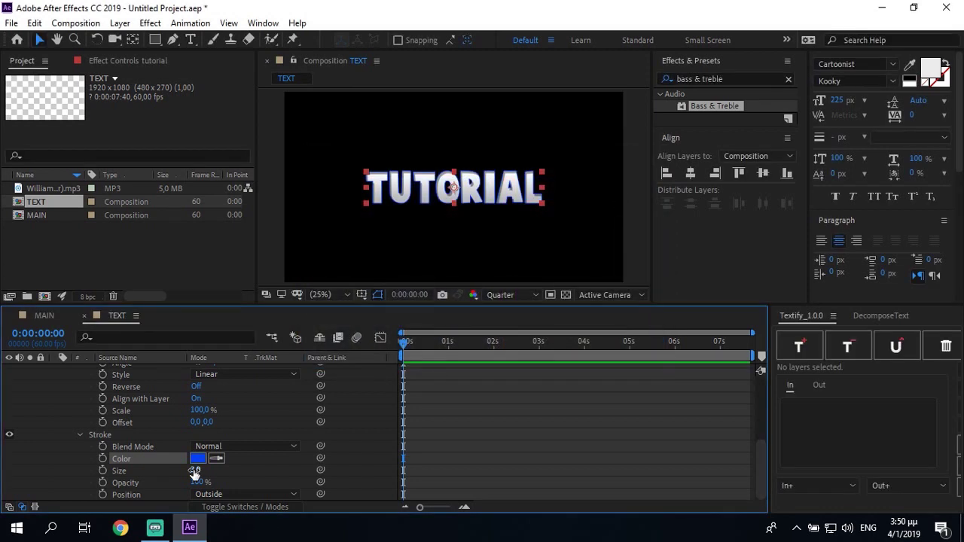
click(197, 459)
click(652, 150)
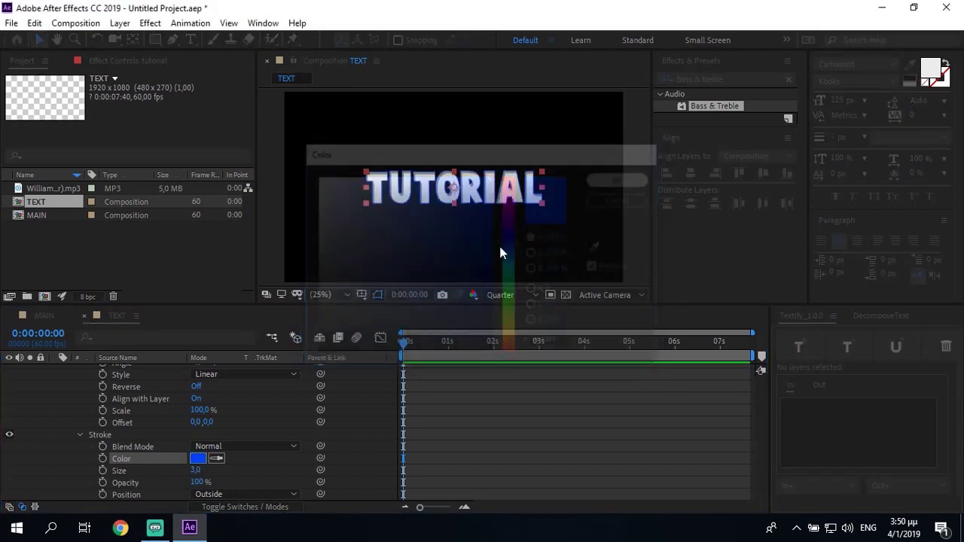
mouse_move(155, 527)
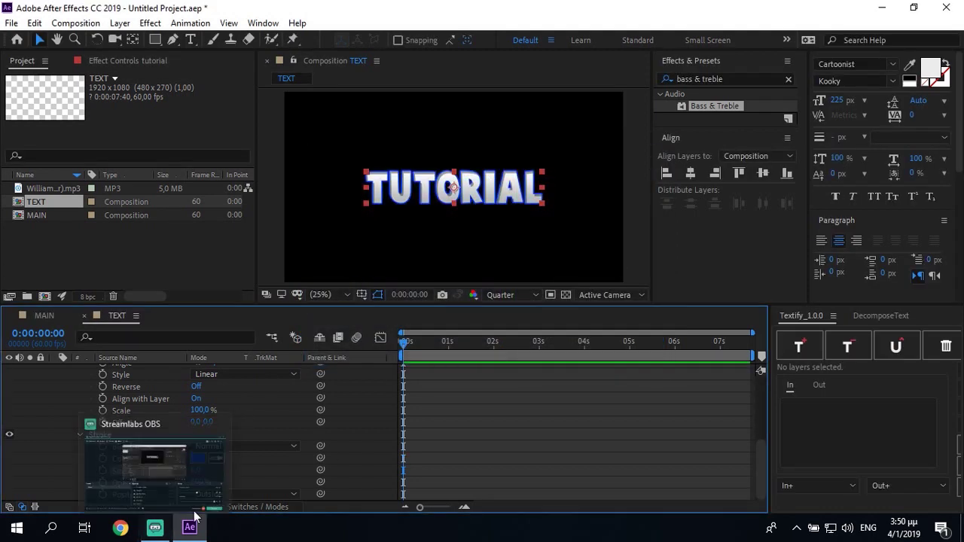
scroll(347, 449, up, 5)
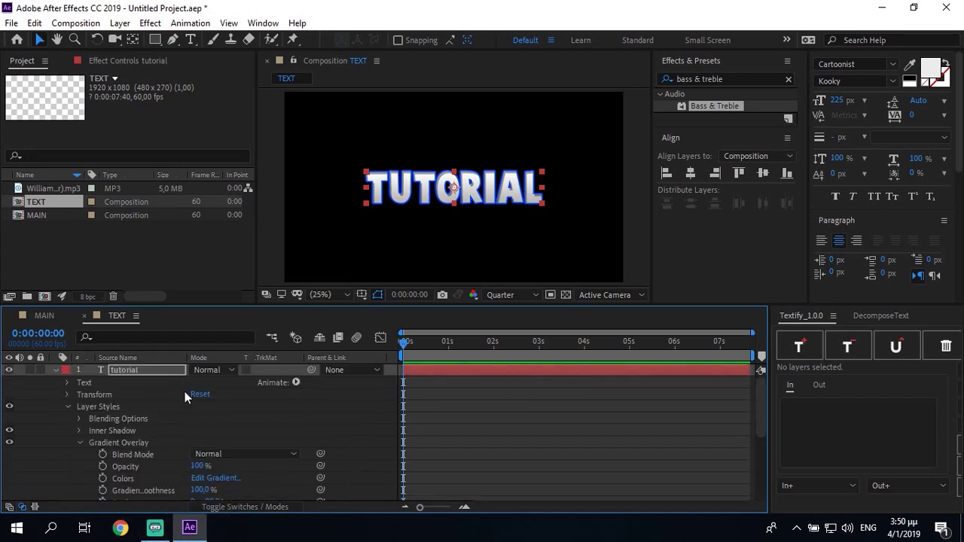
Step: Pre-compose the text layer into a composition named TEXT PRE COMP 1
click(61, 370)
right_click(148, 369)
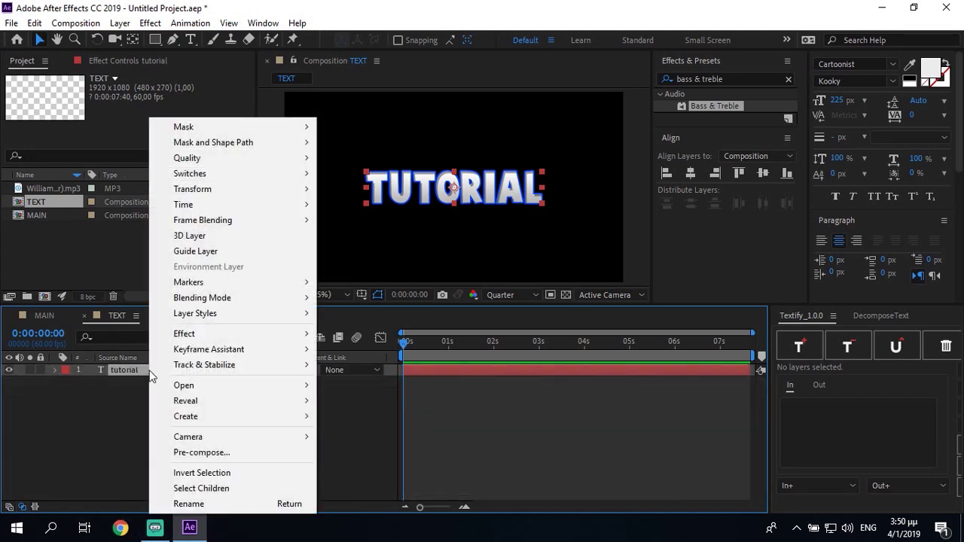
click(198, 452)
key(BackSpace)
text(T)
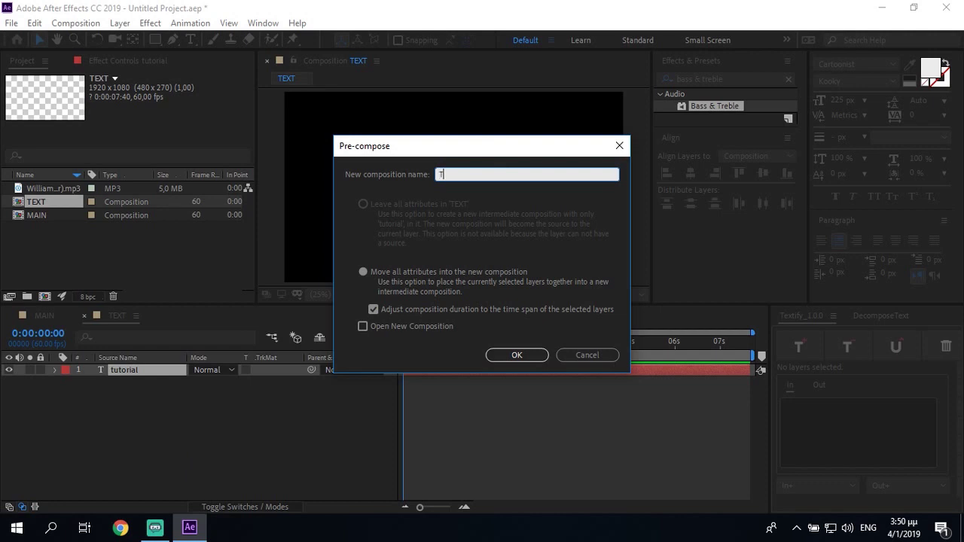
text(EXT PRE COMP 1)
key(Return)
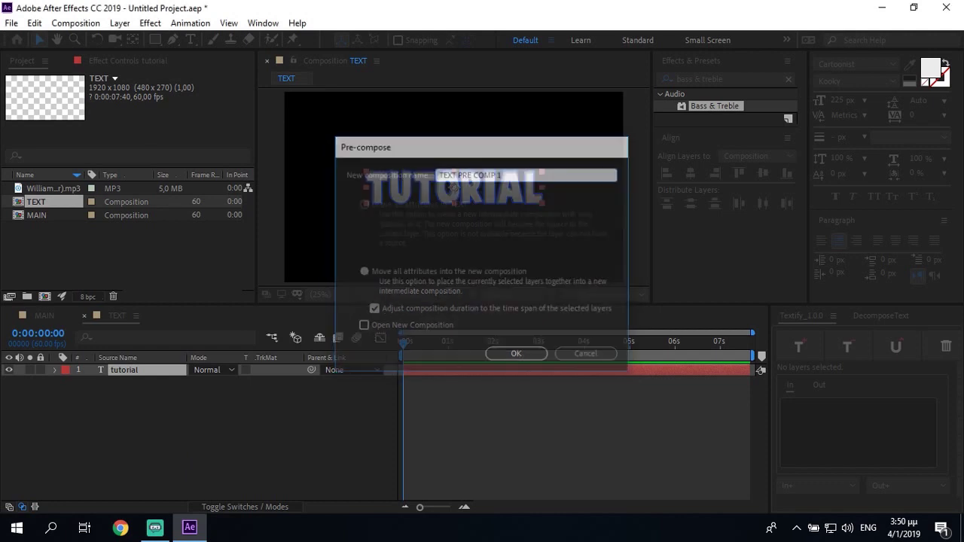
Step: Apply the Echospace effect to the TEXT PRE COMP 1 layer
key(ctrl+5)
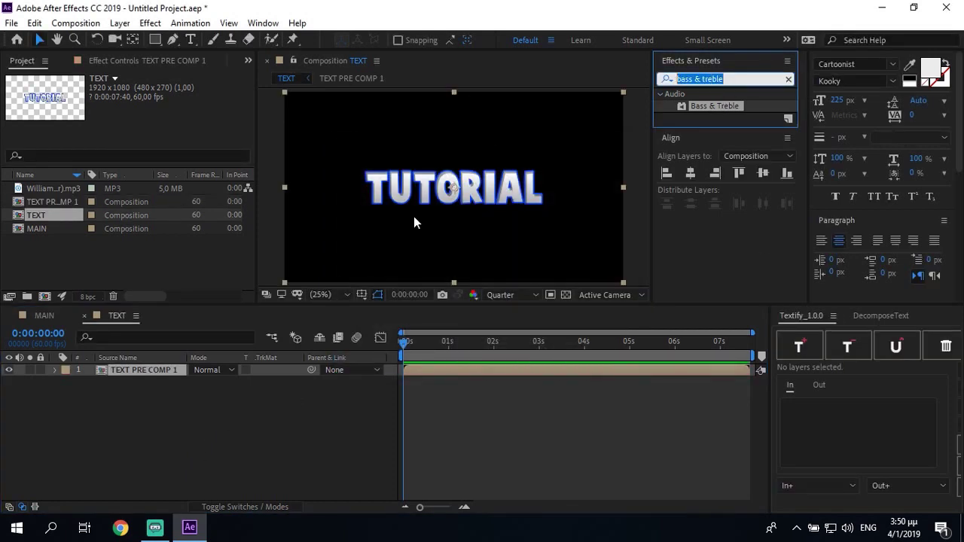
text(echospace)
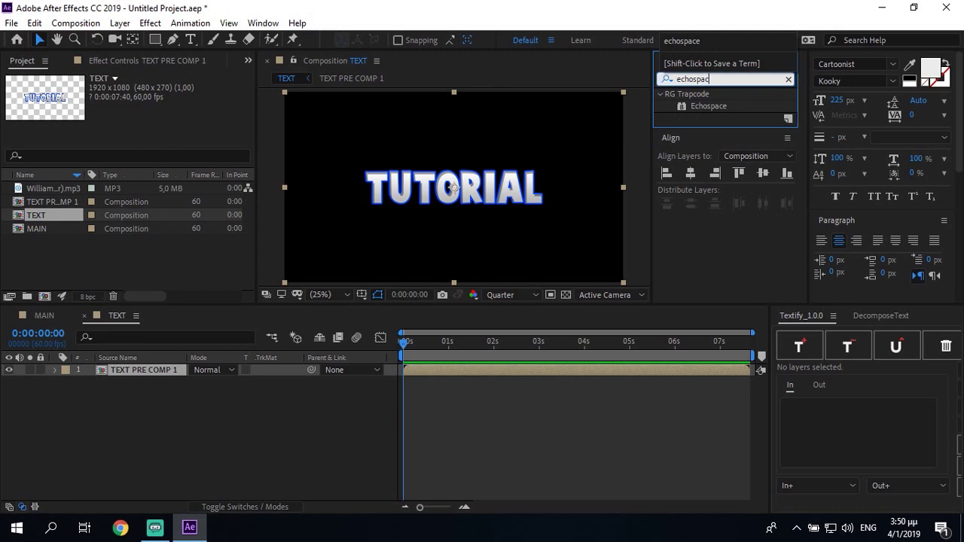
double_click(721, 105)
click(147, 370)
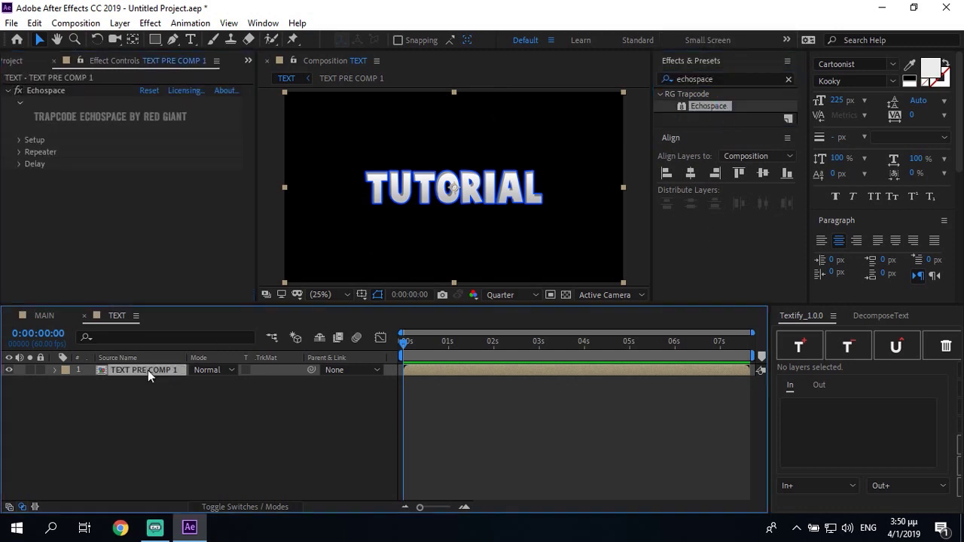
click(18, 95)
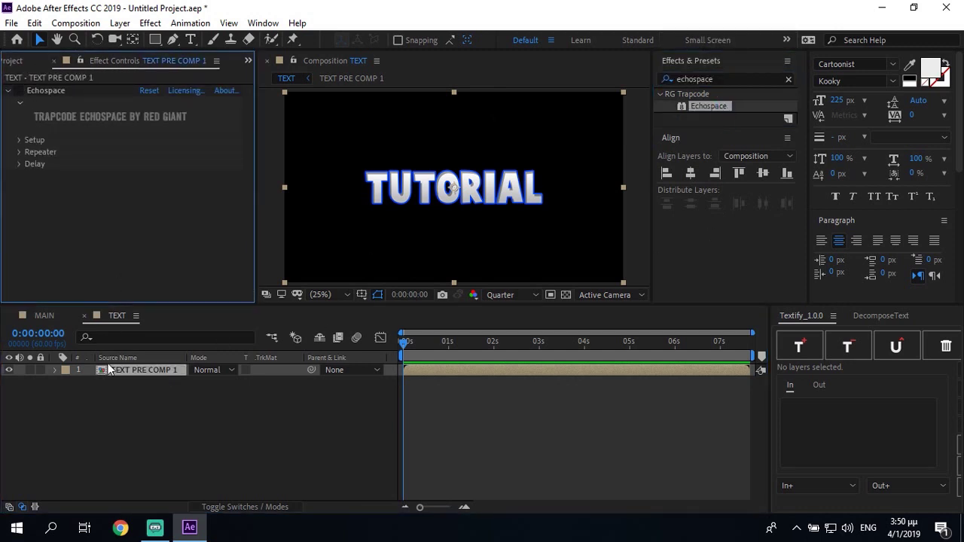
Step: Duplicate the TEXT PRE COMP 1 layer and scale the lower copy to 99,5%
click(139, 371)
key(ctrl+d)
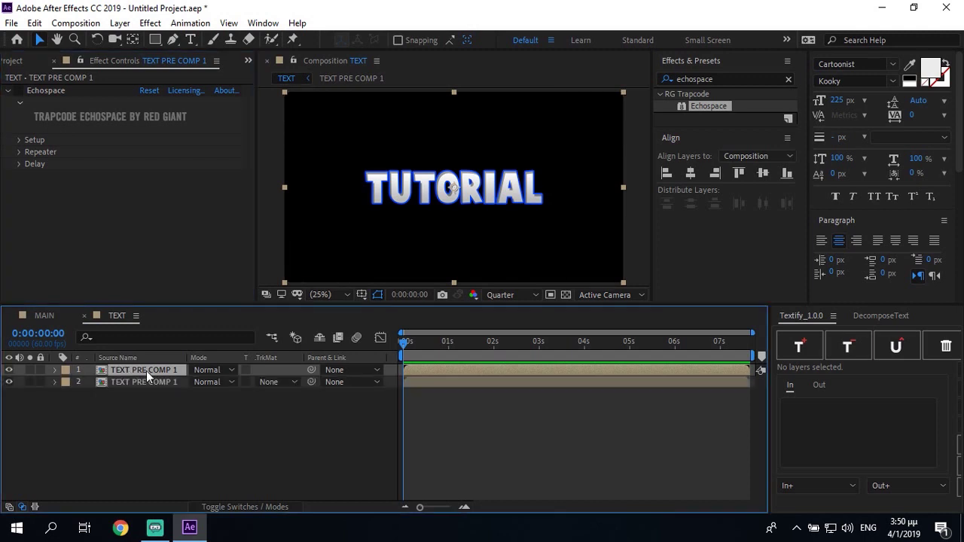
click(143, 381)
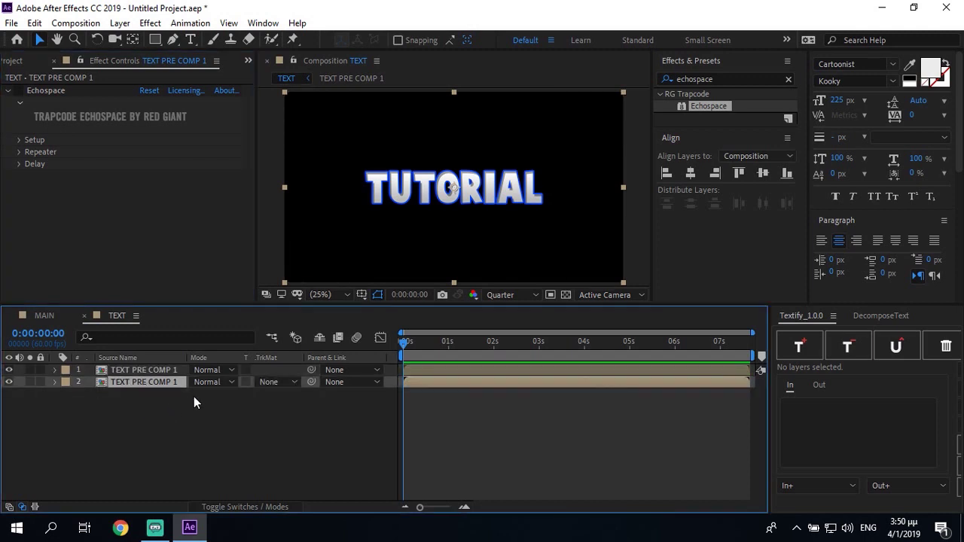
key(s)
click(215, 394)
text(9)
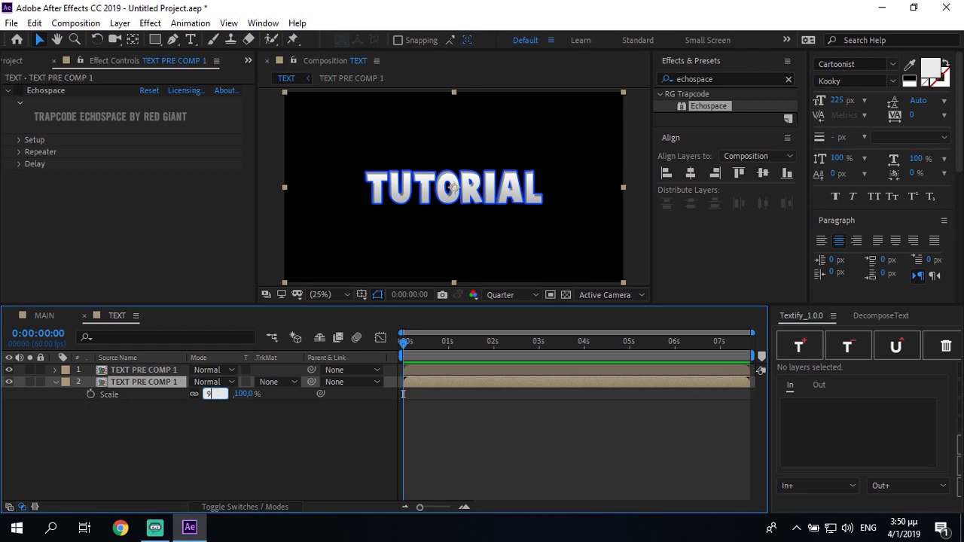
text(9,5)
key(Return)
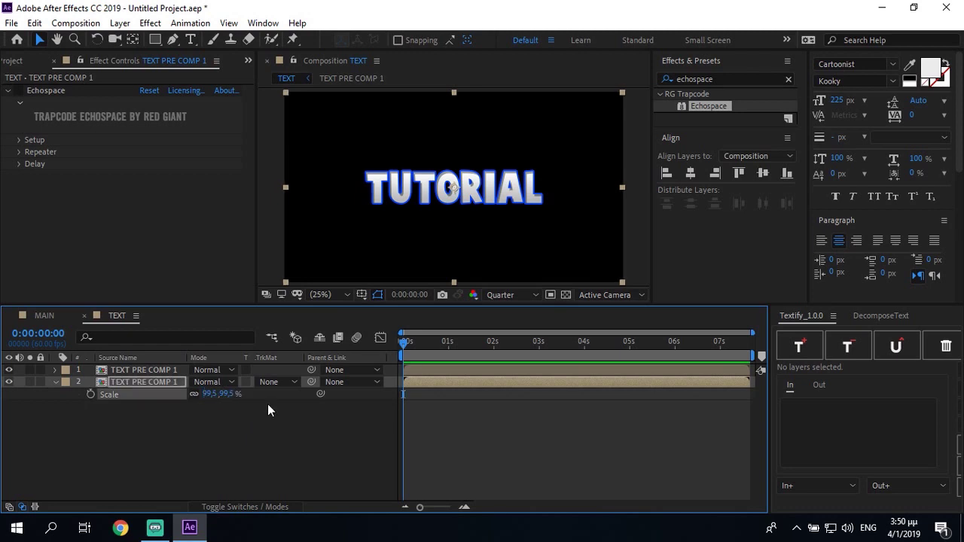
key(p)
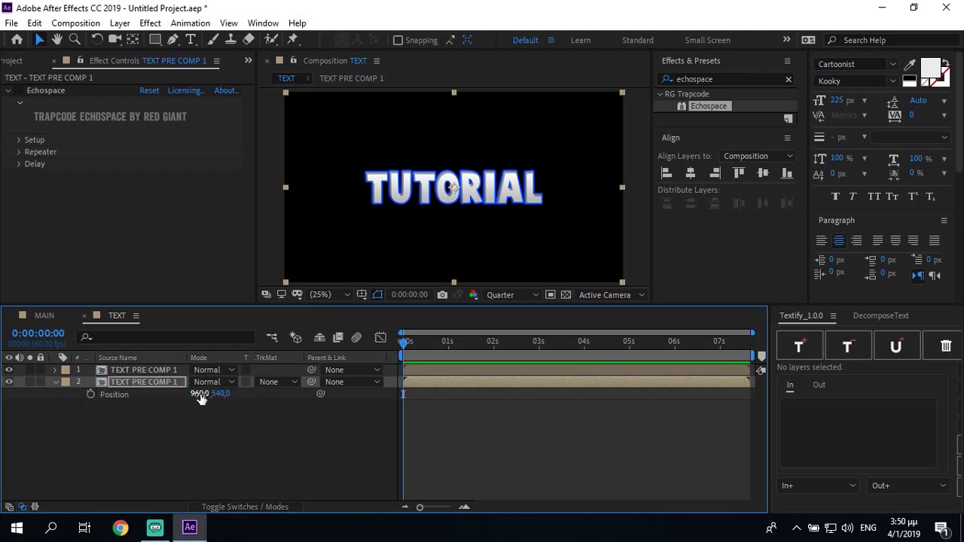
click(54, 383)
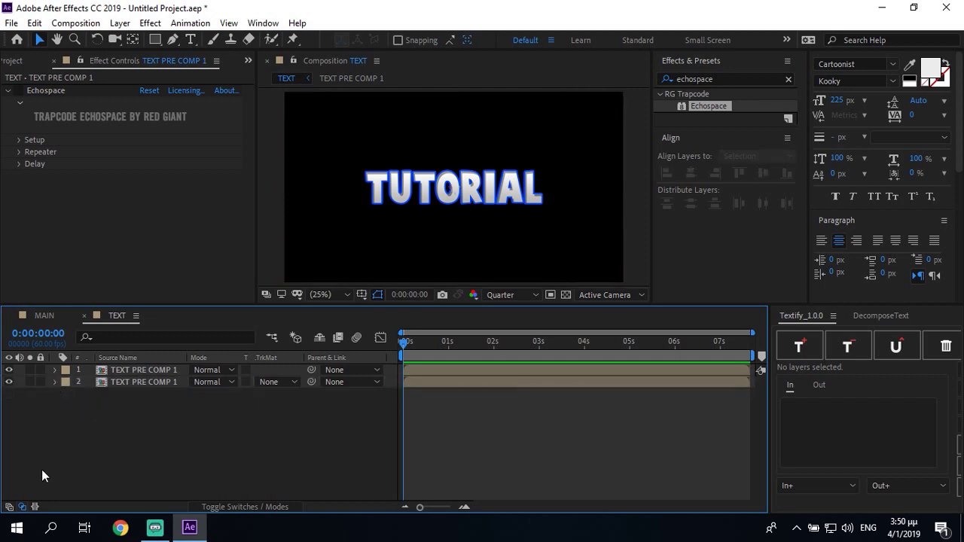
Step: Make another copy, move it to row 3, and scale it to 99%
click(133, 382)
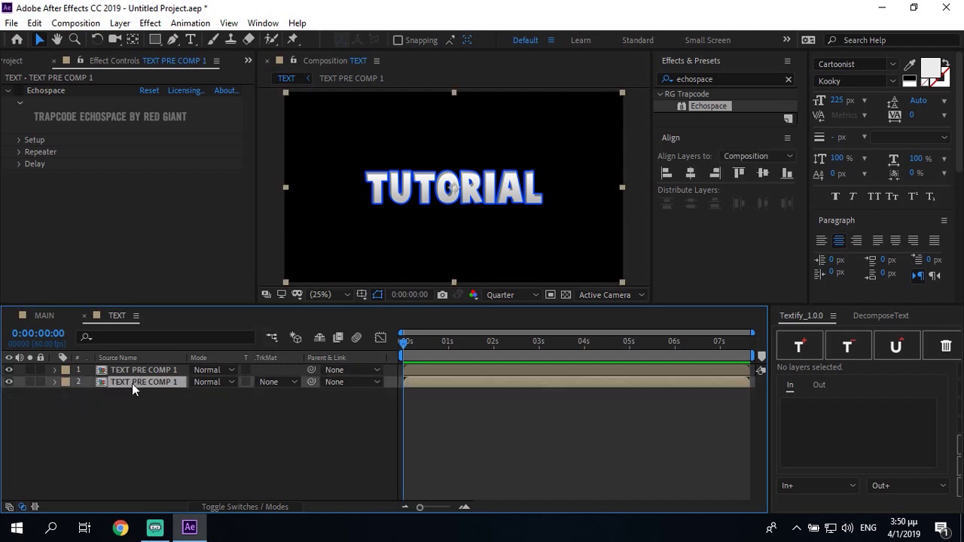
key(ctrl+d)
drag(129, 384, 140, 414)
key(s)
click(215, 406)
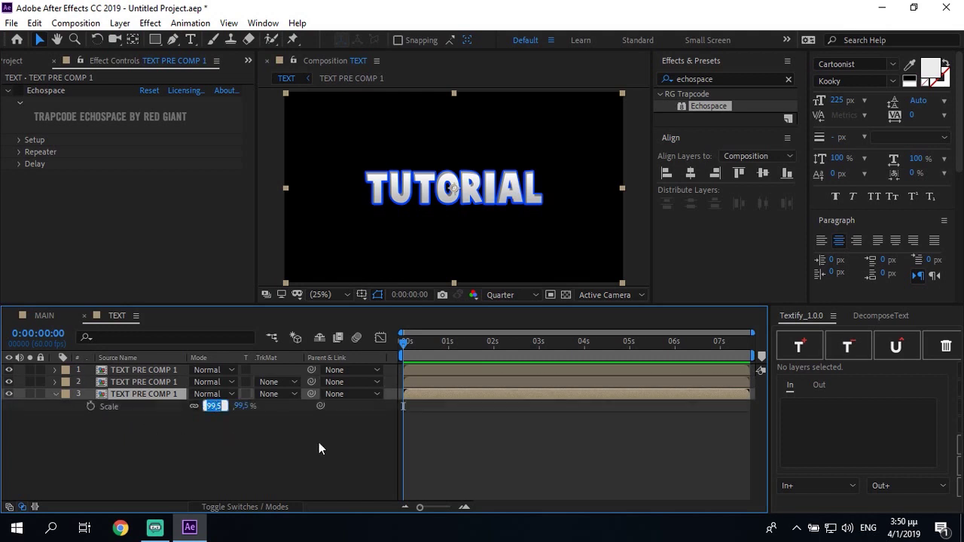
text(99)
key(Return)
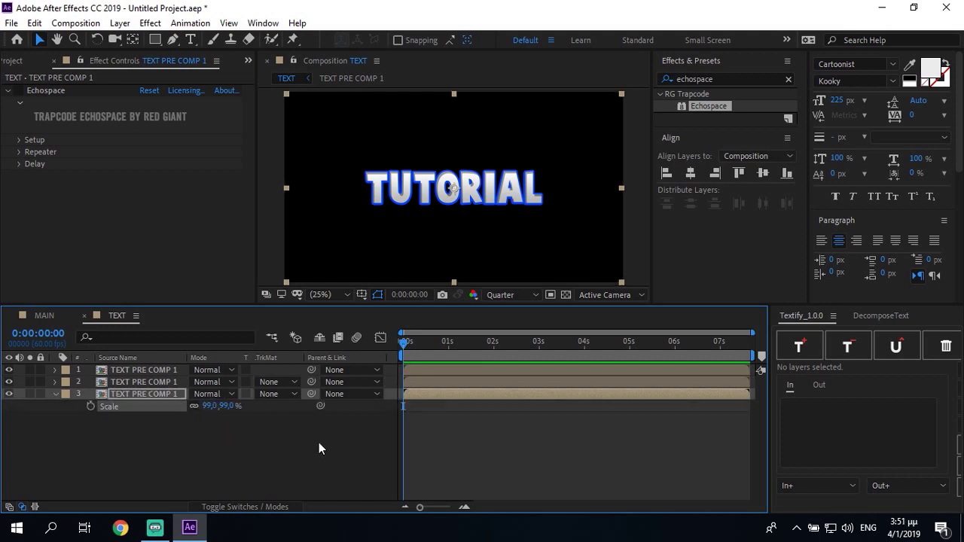
click(53, 393)
Step: Delete the two extra copies and select the original TEXT PRE COMP 1 layer
click(12, 480)
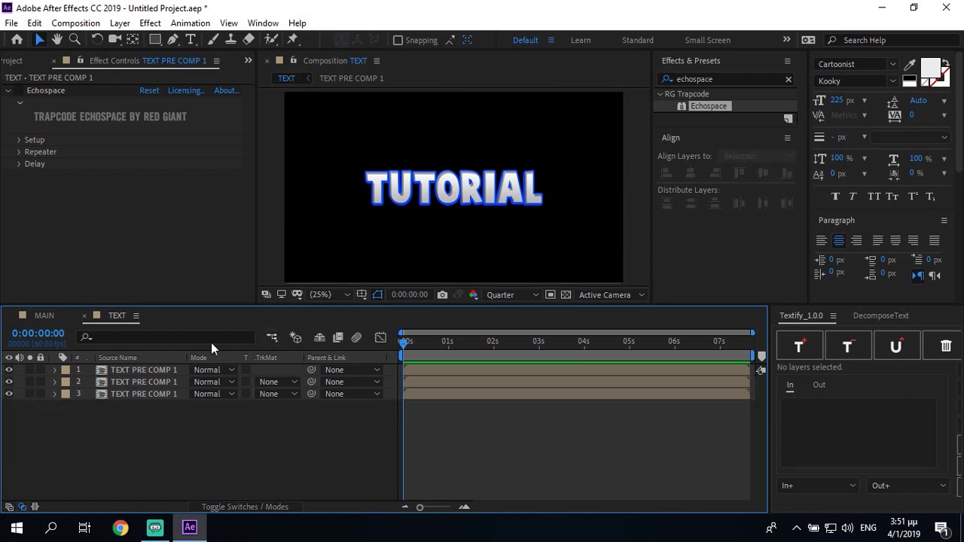
click(135, 382)
key(Delete)
click(135, 380)
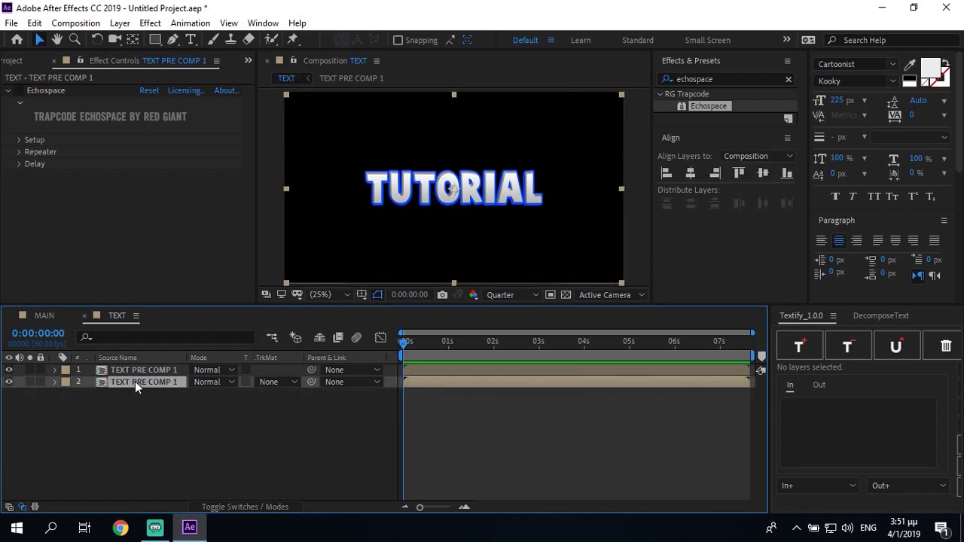
key(Delete)
click(150, 370)
Step: Set Echospace Instances to 15 and the Repeater Scale to -0,5
click(26, 142)
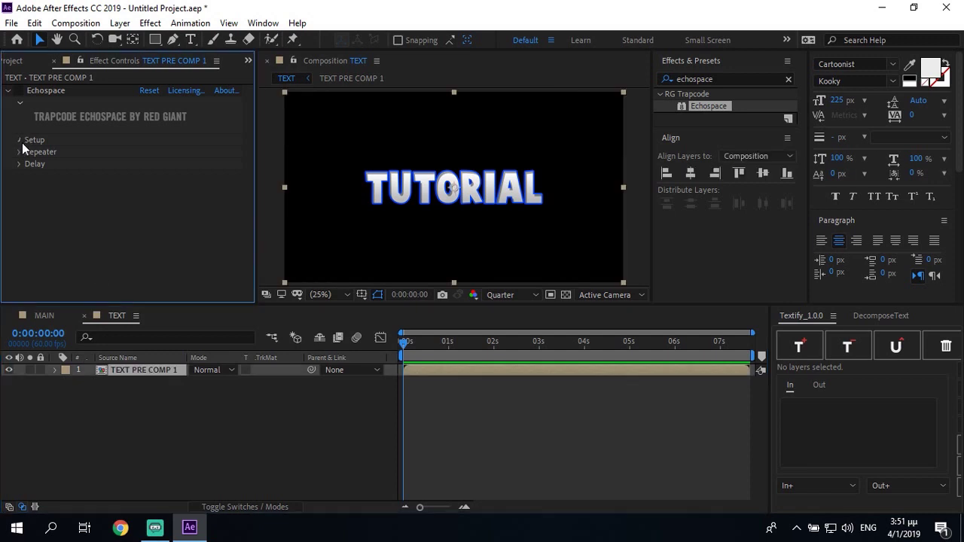
click(148, 152)
text(15)
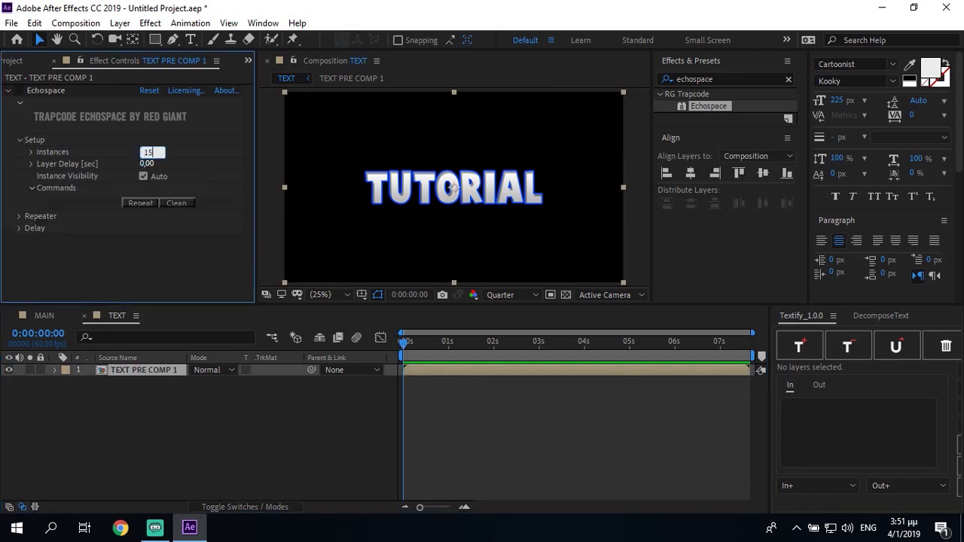
key(Return)
click(20, 217)
scroll(116, 190, down, 2)
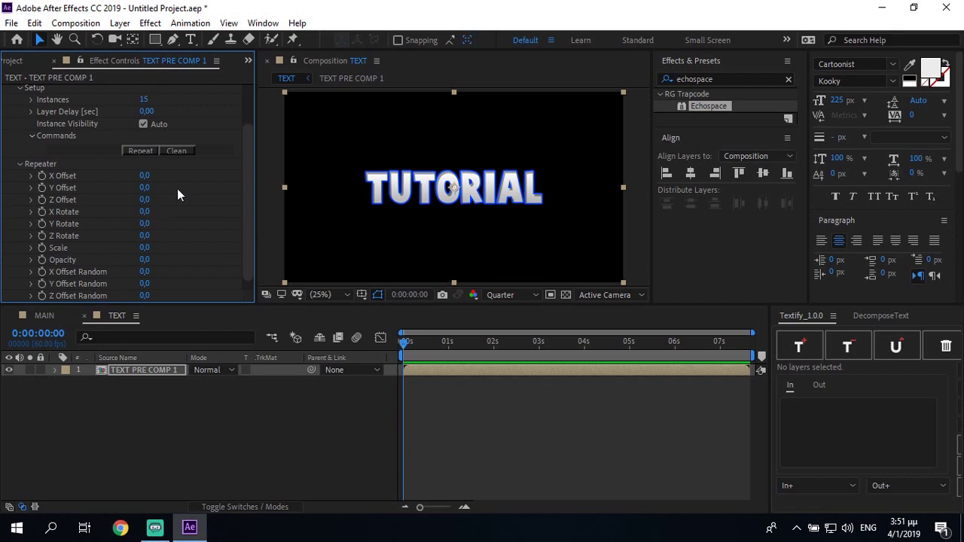
click(144, 248)
text(-0,5)
key(Return)
Step: Adjust the Repeater Y Offset through 0 and 1, ending at 1,4
click(144, 188)
text(0)
key(Return)
click(147, 188)
text(1)
key(Return)
click(150, 188)
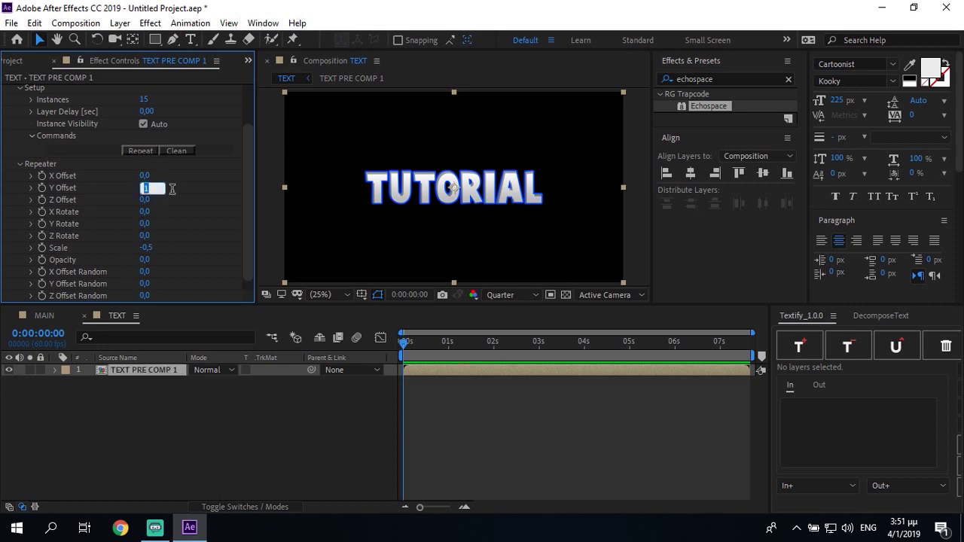
text(1,4)
key(Return)
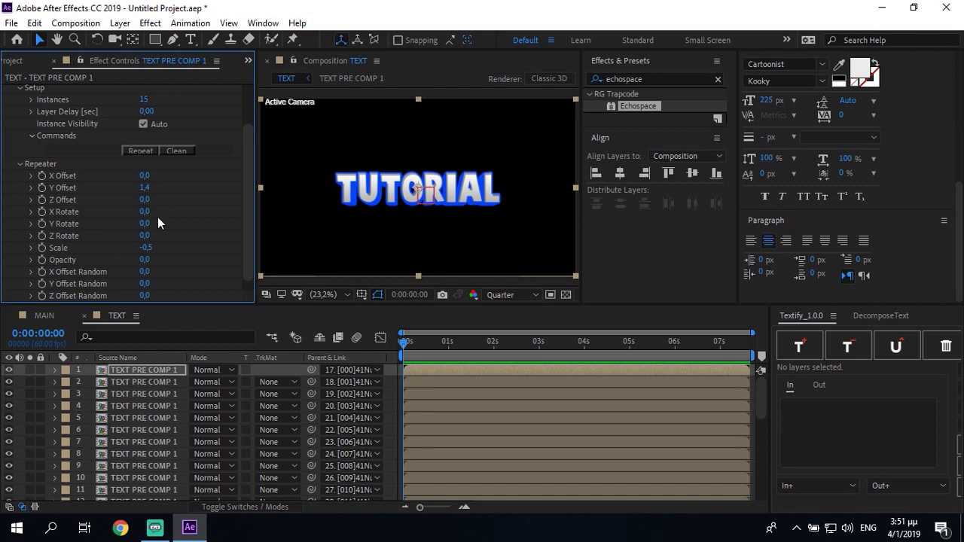
Step: Try several Repeater Y Offset values (1,5, 3, 2) and finish at 2,4
click(145, 188)
text(1,5)
key(Return)
click(142, 188)
key(Return)
click(144, 188)
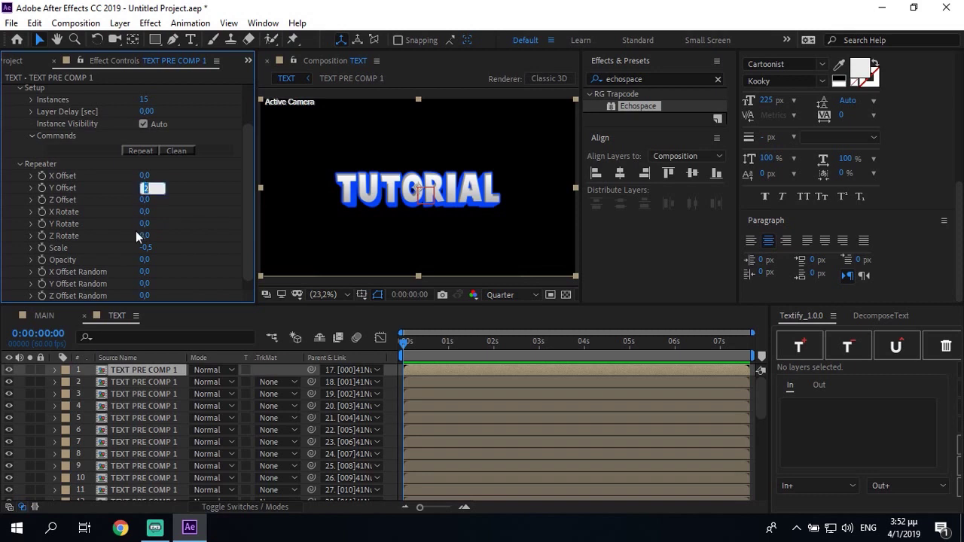
key(Return)
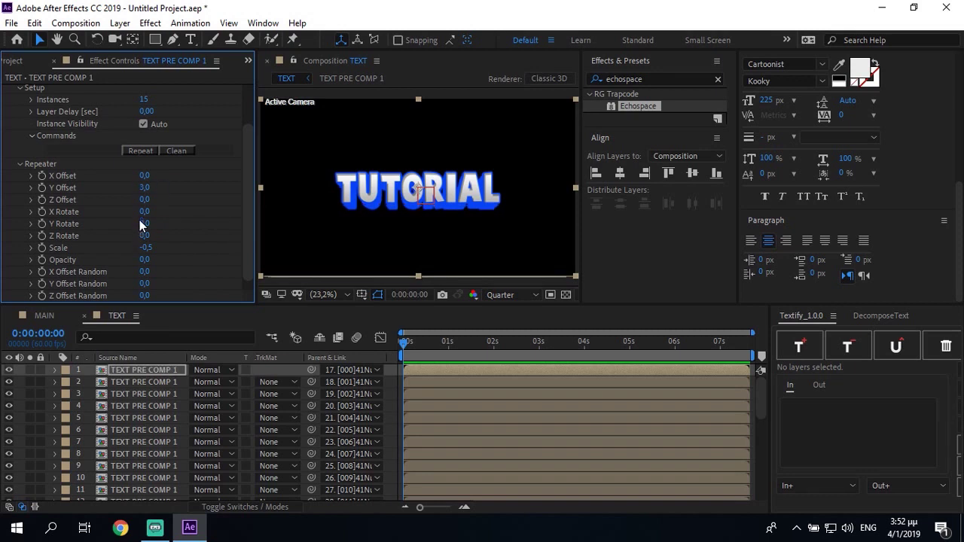
click(145, 187)
text(2)
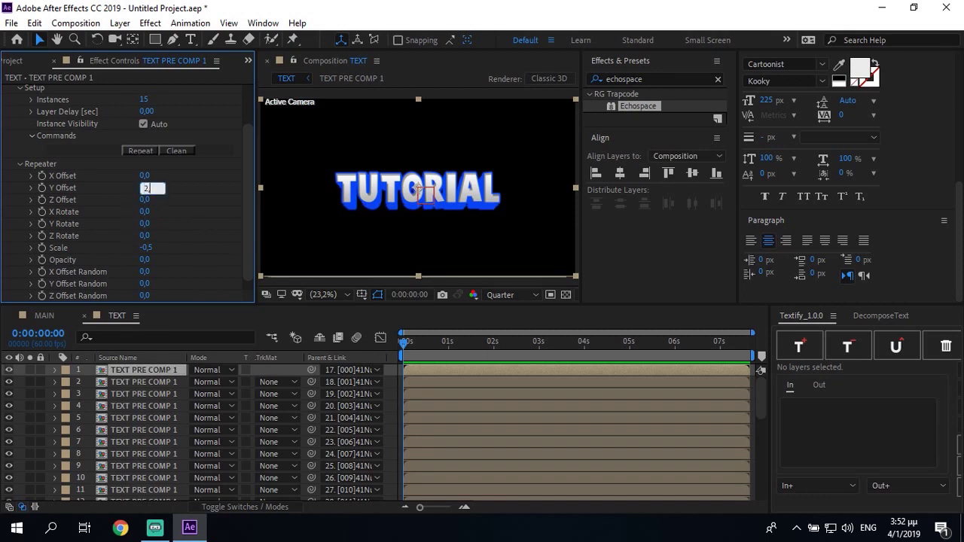
key(Return)
Step: Set the viewer to Full resolution with Fit magnification, then select layer 2
scroll(442, 230, up, 3)
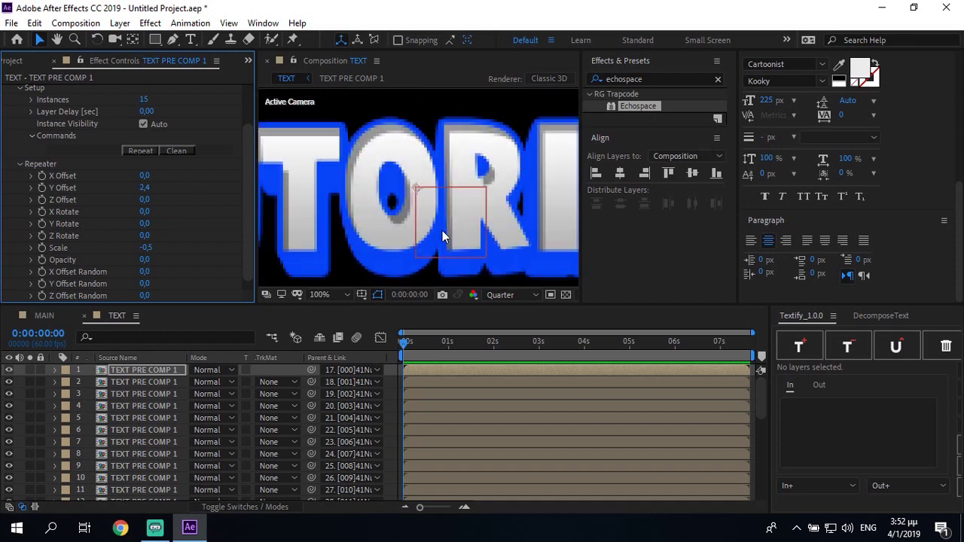
click(511, 294)
click(500, 332)
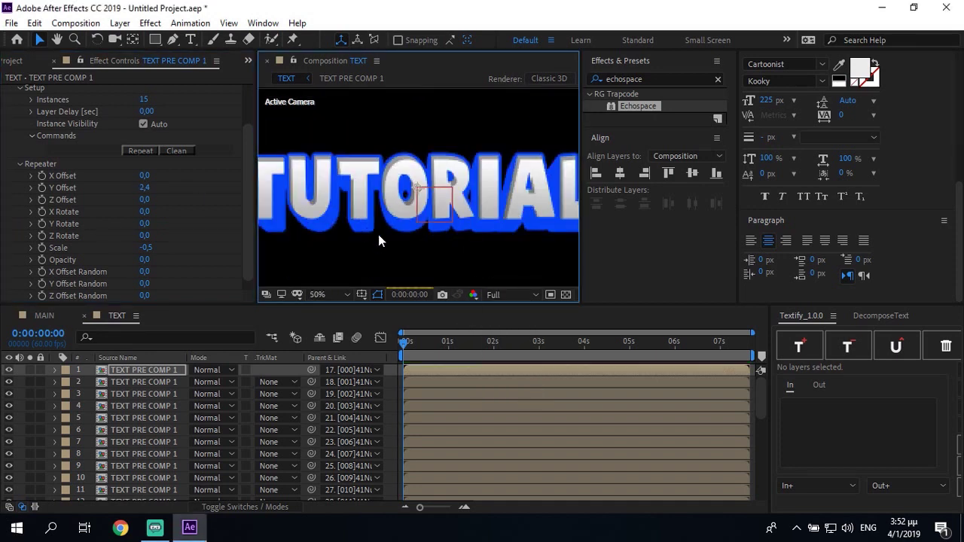
scroll(374, 237, down, 2)
click(349, 295)
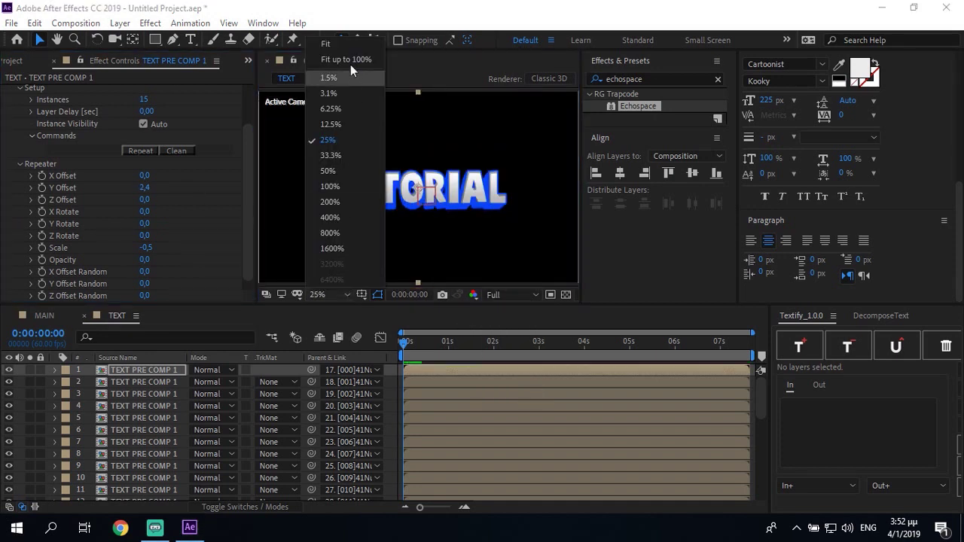
click(350, 64)
click(88, 373)
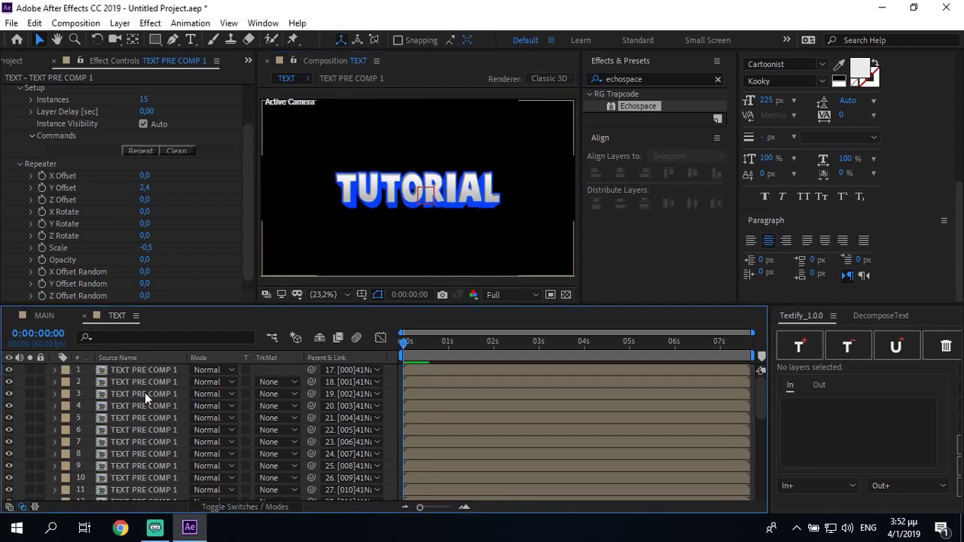
click(144, 392)
click(132, 383)
right_click(89, 391)
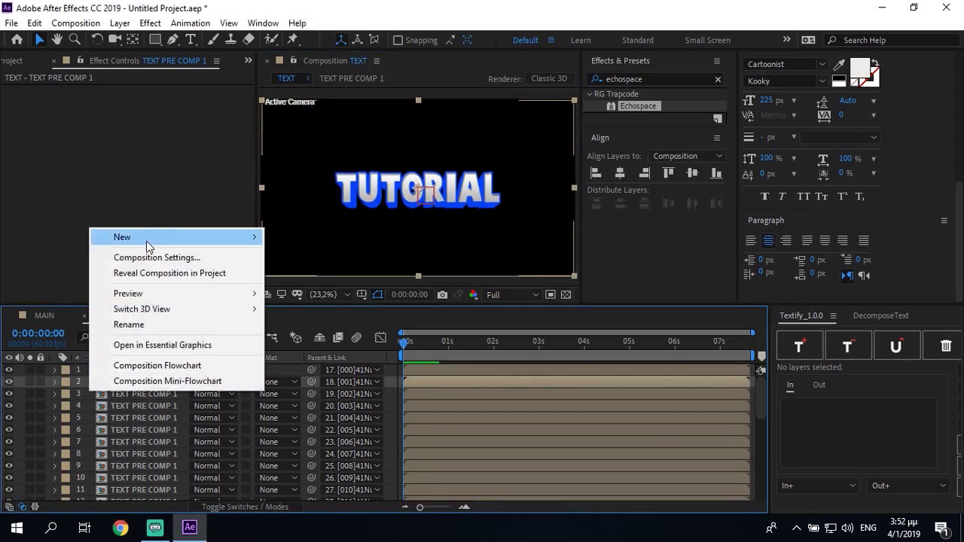
Step: Add a new adjustment layer above the Echospace text copies
mouse_move(146, 240)
click(307, 352)
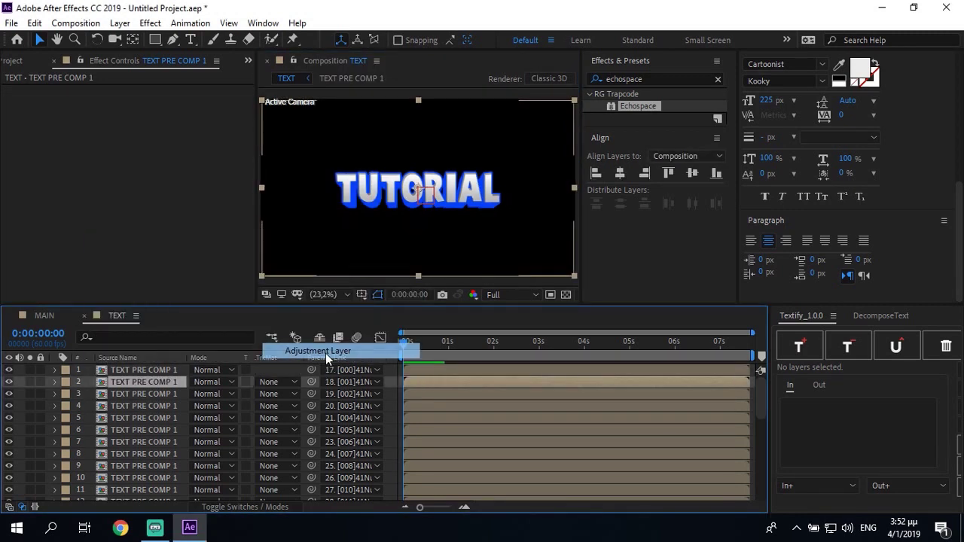
click(144, 391)
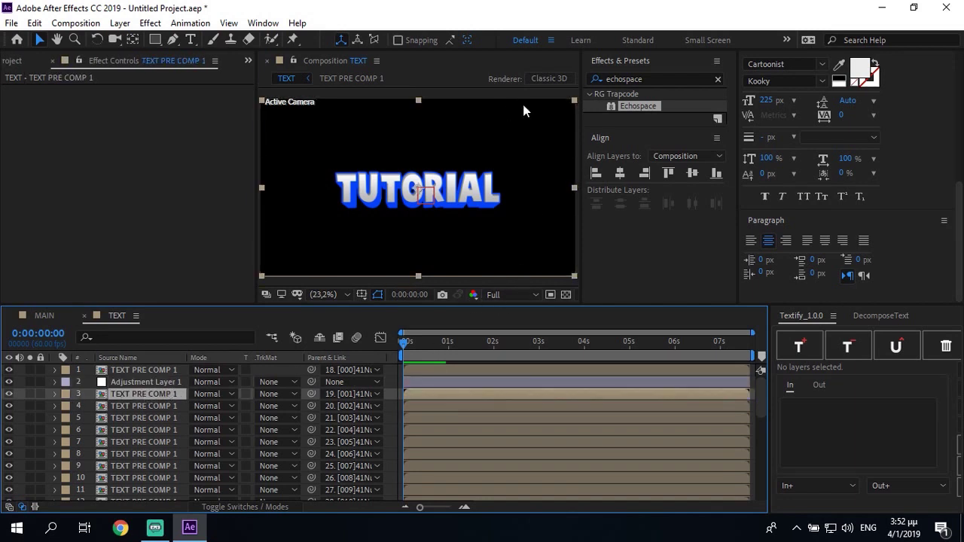
Step: Apply Hue/Saturation to Adjustment Layer 1 with Master Lightness -40, then select all layers
click(656, 76)
text(hue/)
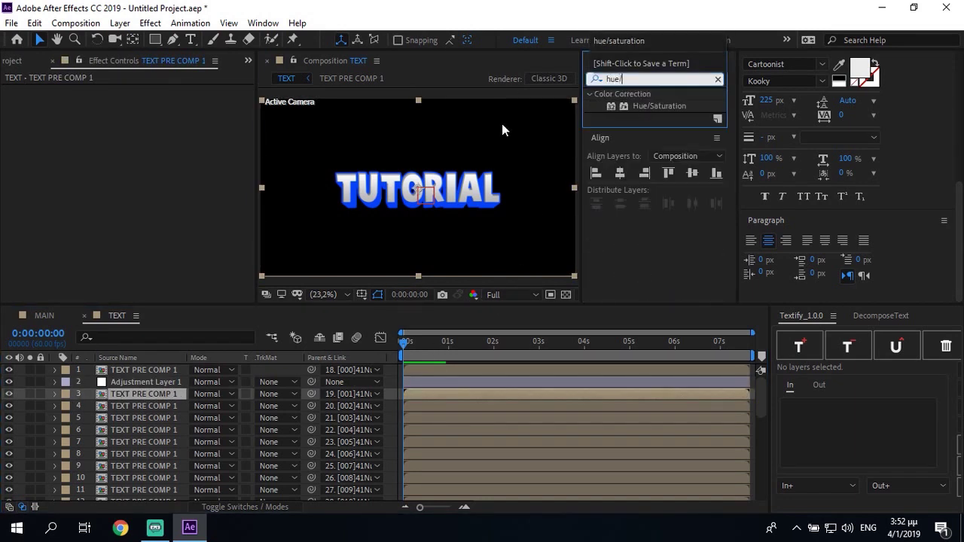
text(saturation)
drag(631, 105, 150, 381)
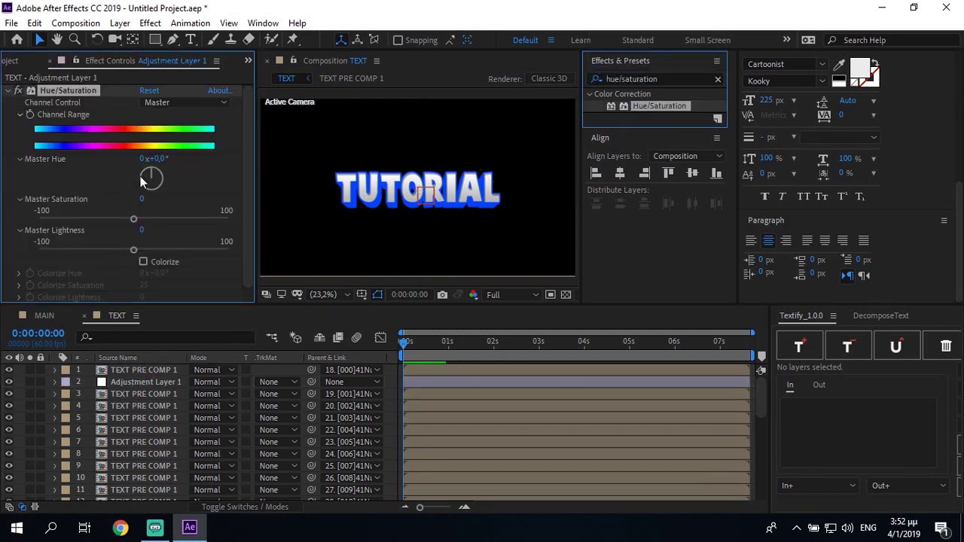
click(143, 230)
text(-40)
key(Return)
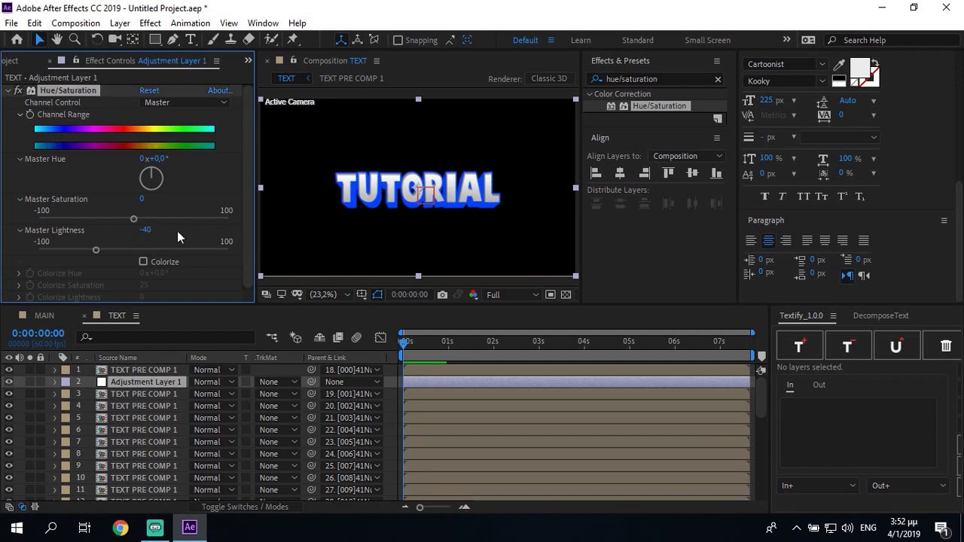
click(86, 385)
key(ctrl+a)
Step: Pre-compose all the layers into a new composition, TEXT PRE COMP 2
right_click(141, 406)
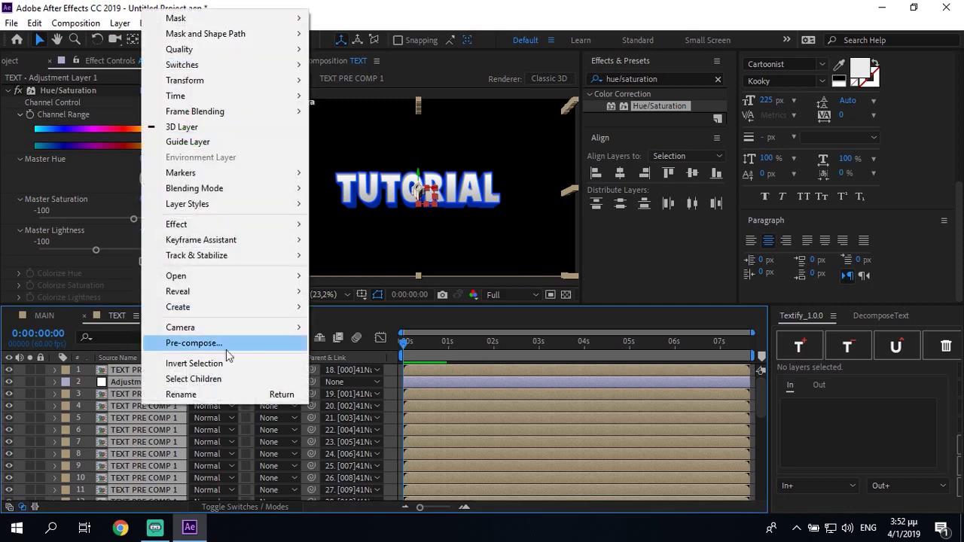
click(209, 337)
text(TEXT R)
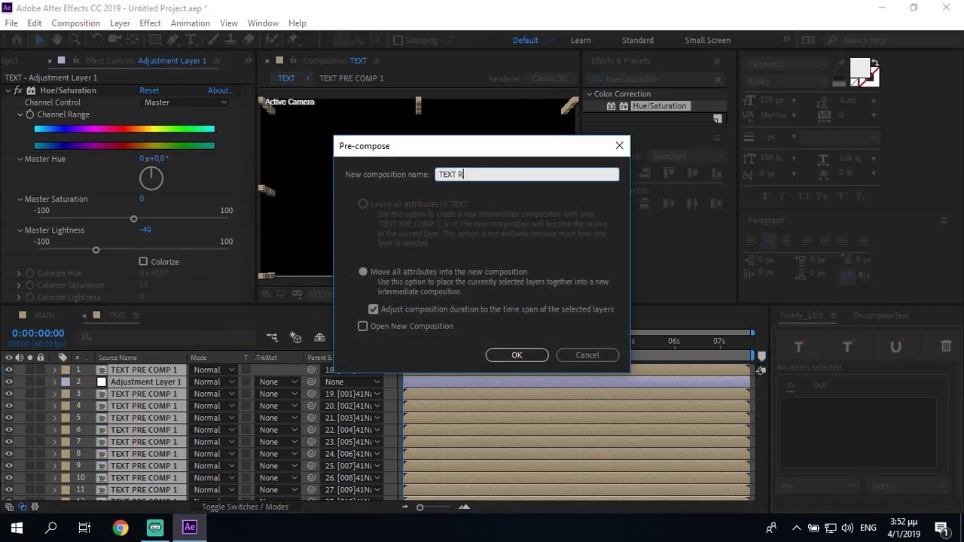
text(PRE COMP 2)
key(Return)
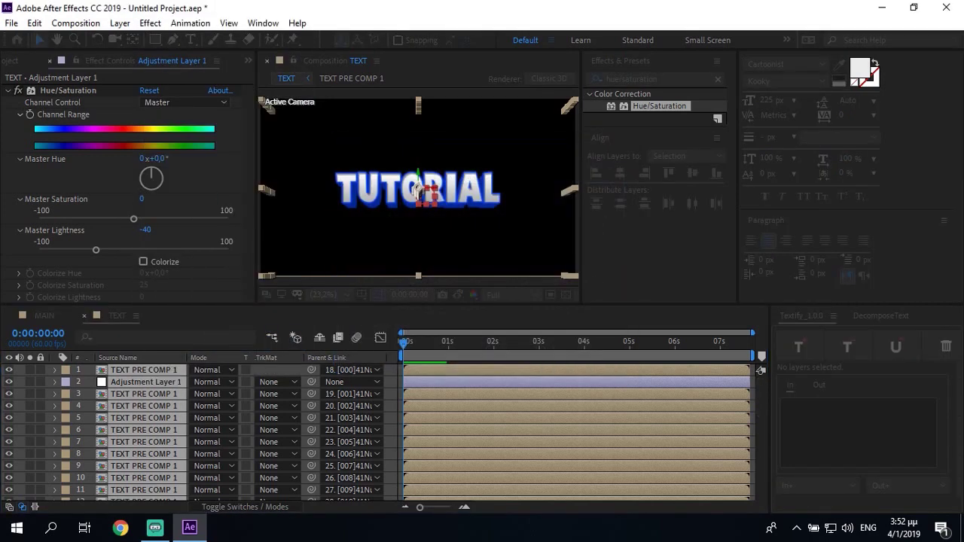
Step: Apply the Warp effect with Shell Lower style on the horizontal axis
click(681, 78)
text(warp)
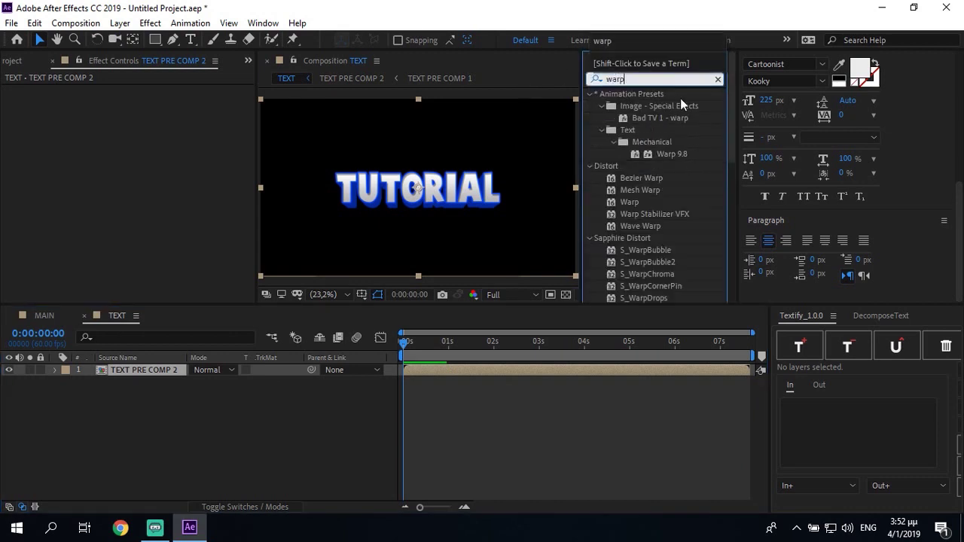
double_click(644, 199)
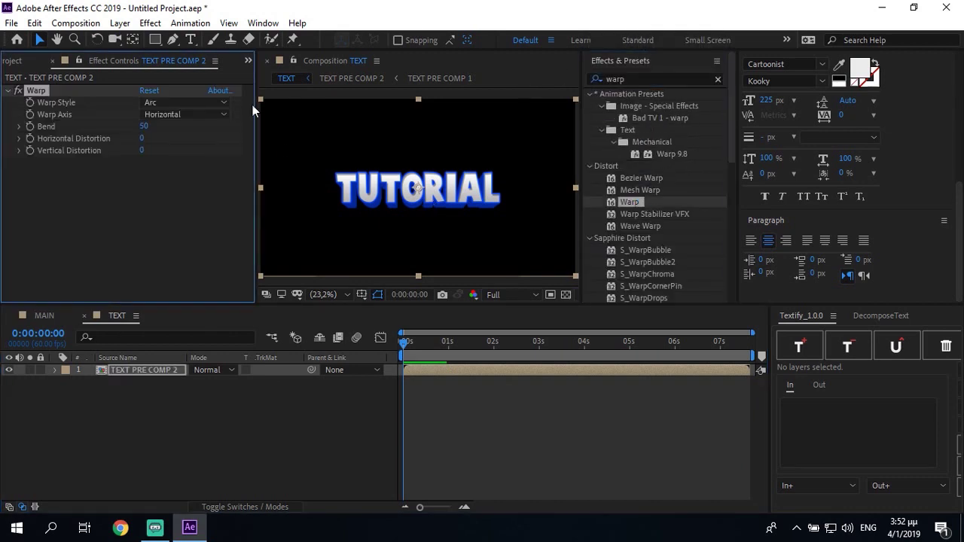
click(173, 103)
click(197, 195)
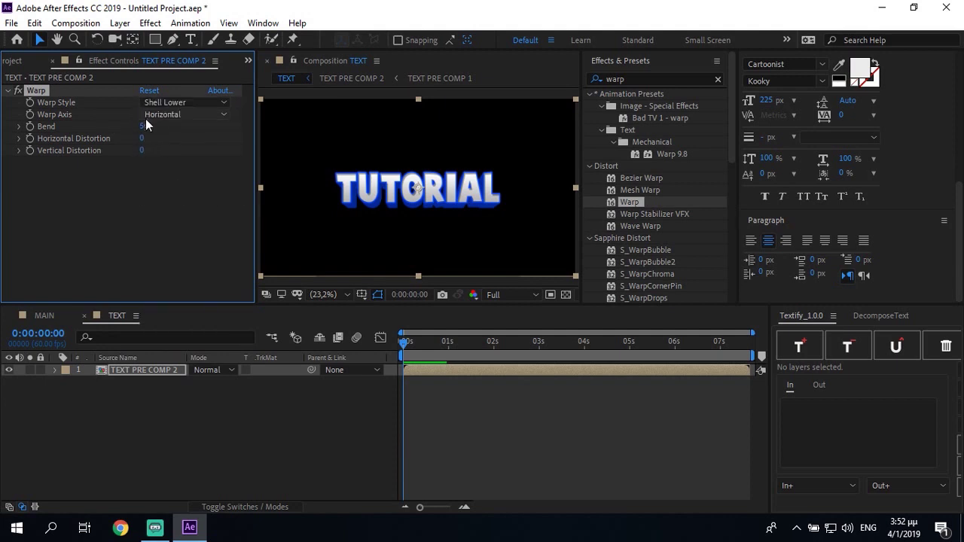
click(146, 115)
click(150, 126)
click(149, 127)
Step: Set Vertical Distortion to 15 and lower the preview resolution to Quarter
click(147, 152)
text(15)
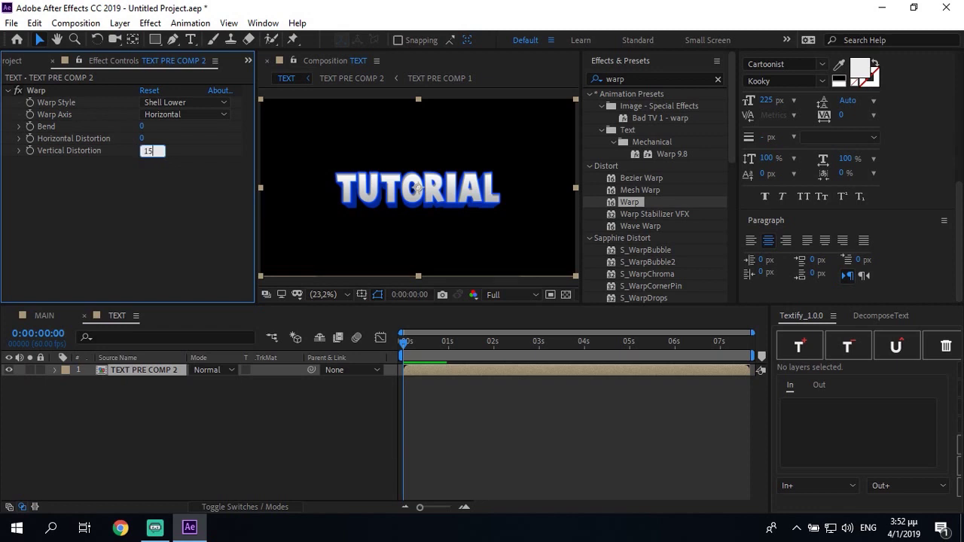
key(Return)
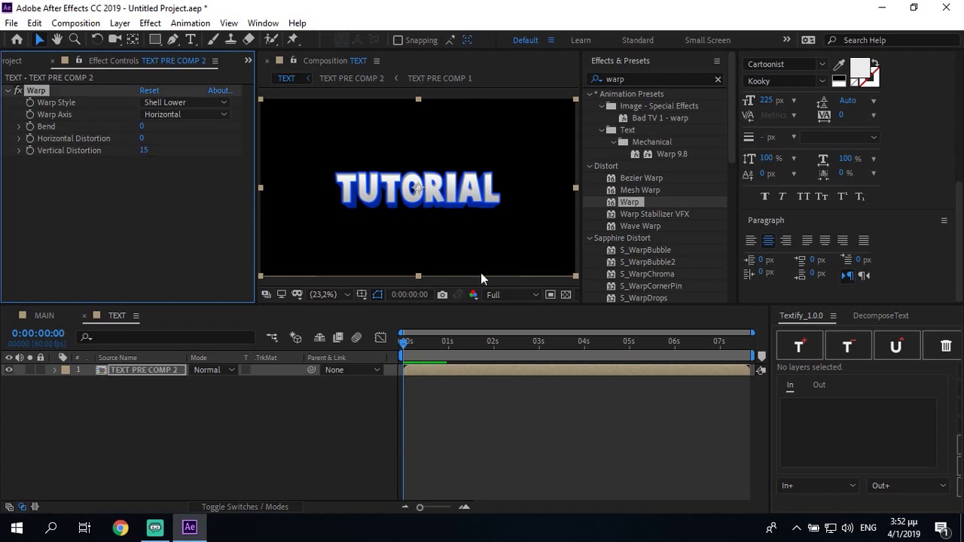
click(501, 296)
click(514, 373)
click(396, 458)
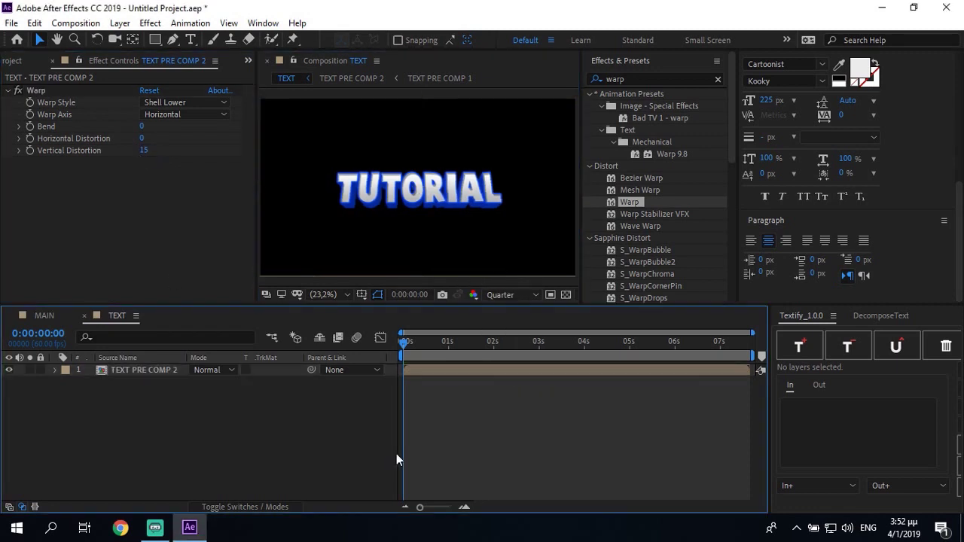
Step: Compare Vertical Distortion values of 20, 10, 8 and 16 before settling the warp at 15
click(142, 151)
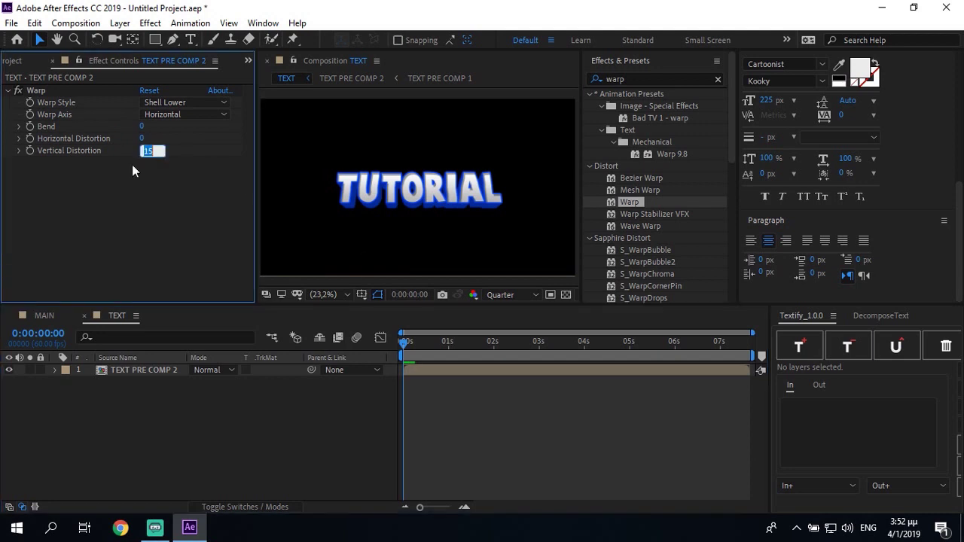
key(Return)
click(255, 401)
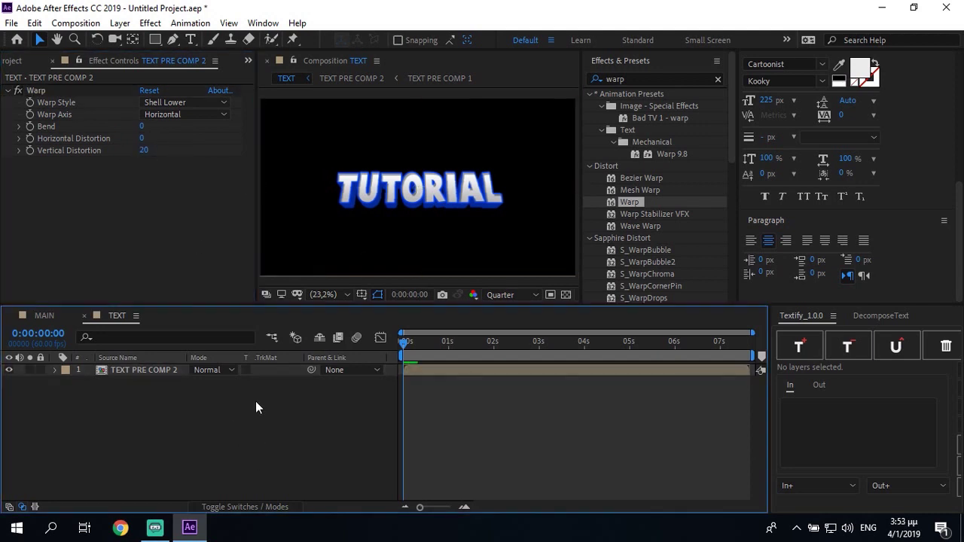
click(144, 151)
text(1)
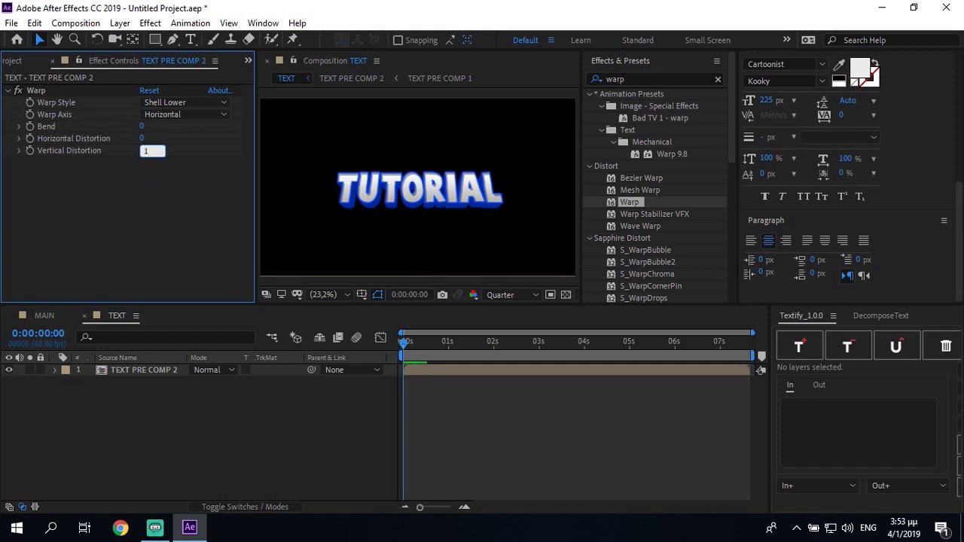
text(0)
key(Return)
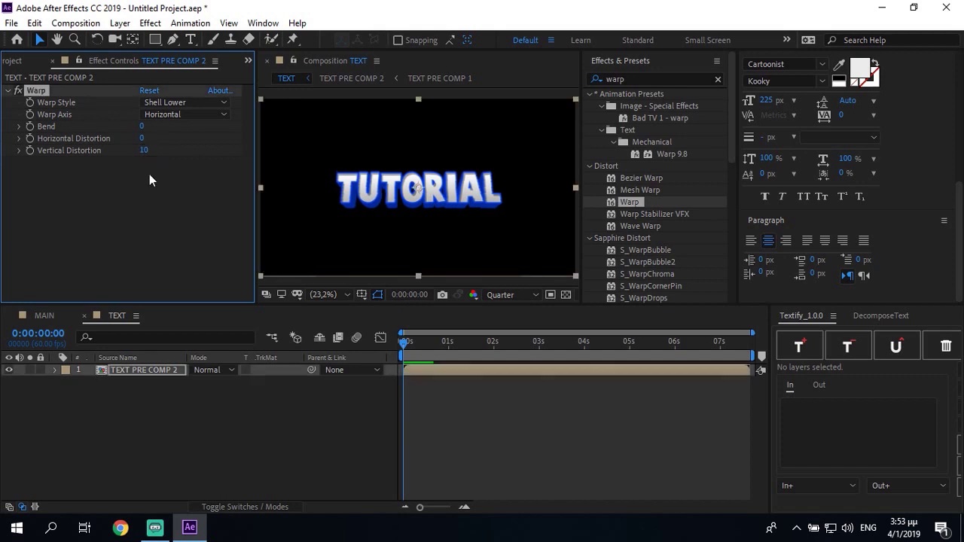
click(145, 150)
text(8)
key(Return)
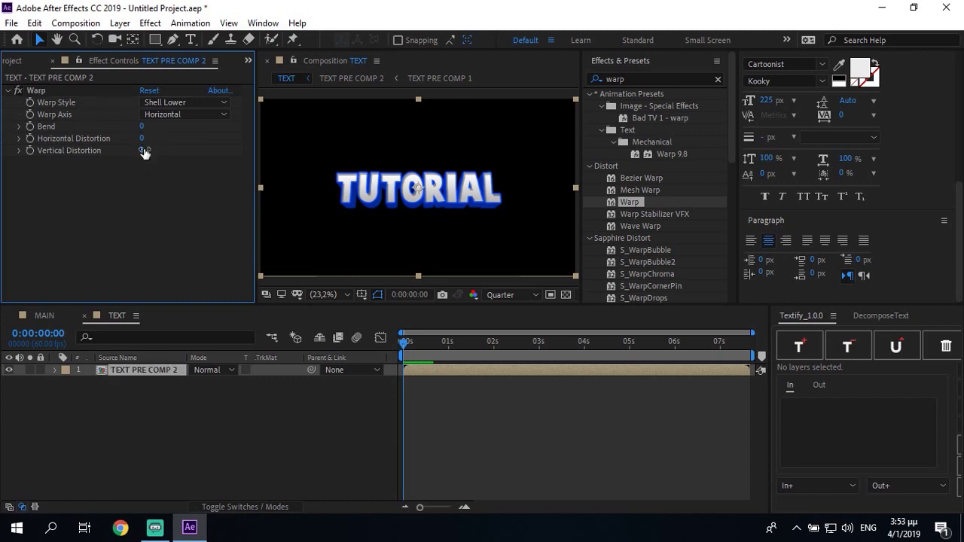
click(145, 151)
text(16)
key(Return)
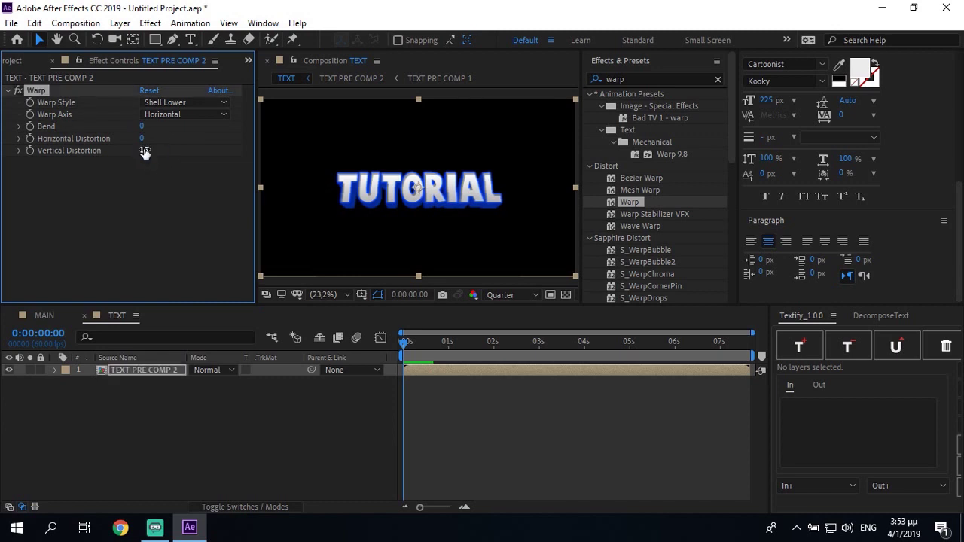
click(254, 434)
click(193, 373)
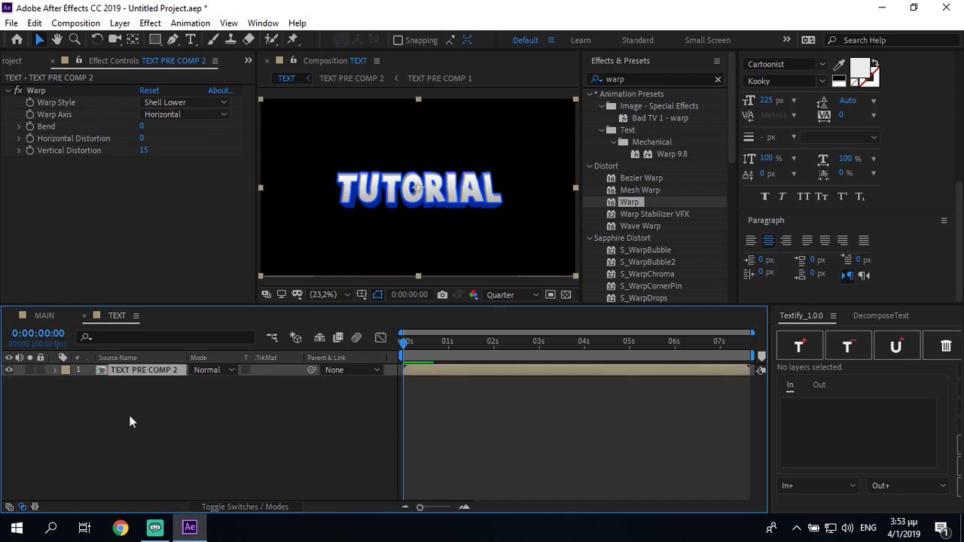
right_click(138, 372)
Step: Add Gradient Overlay and Stroke layer styles, with the stroke white (ffffff) at size 8
mouse_move(196, 320)
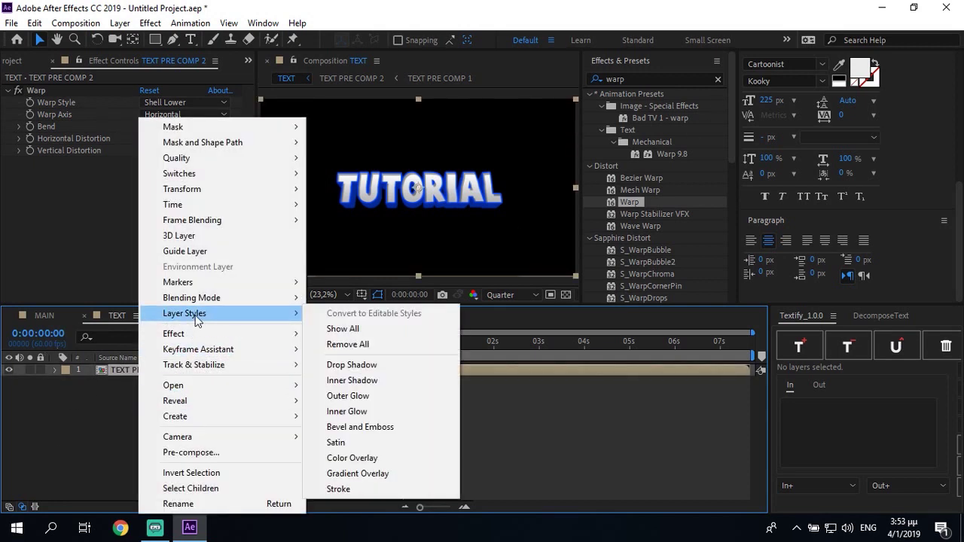
click(354, 473)
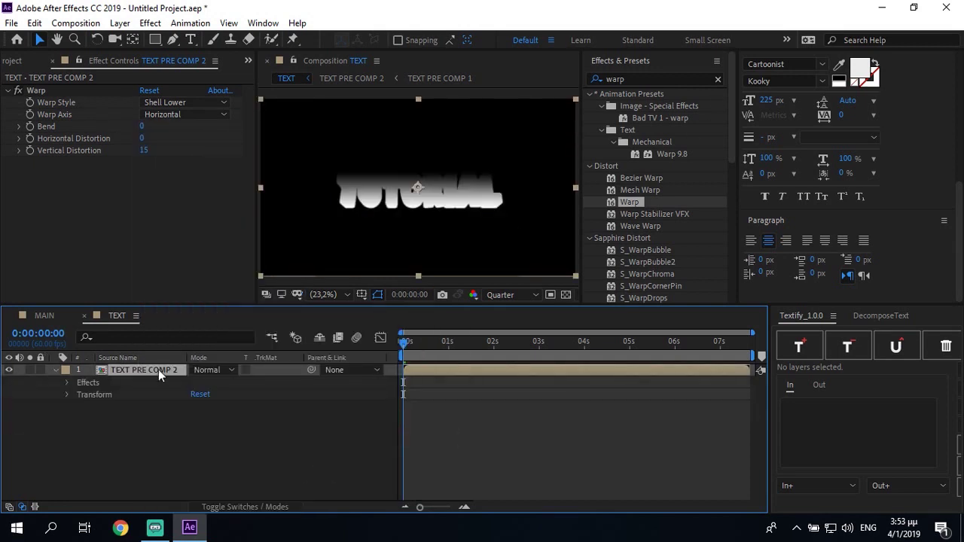
right_click(160, 375)
mouse_move(194, 312)
click(354, 489)
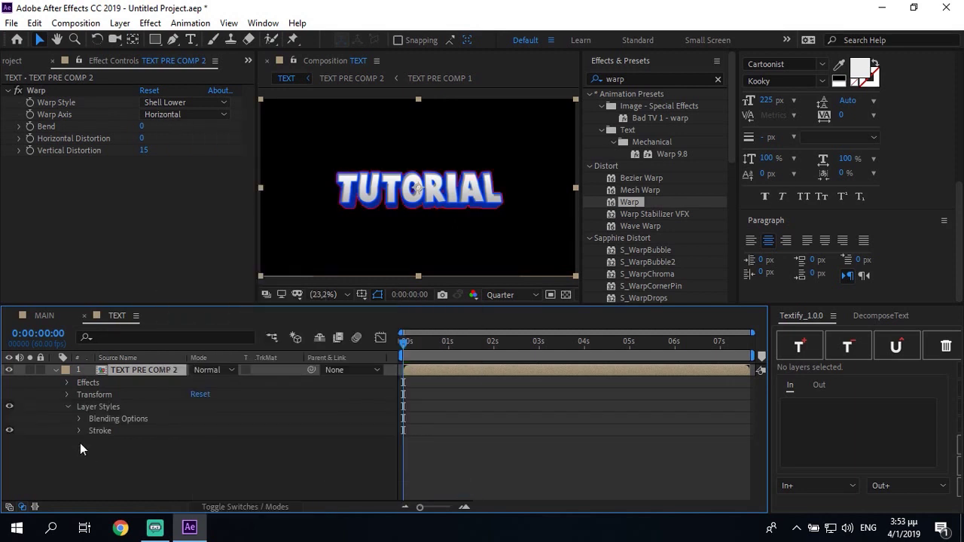
click(79, 431)
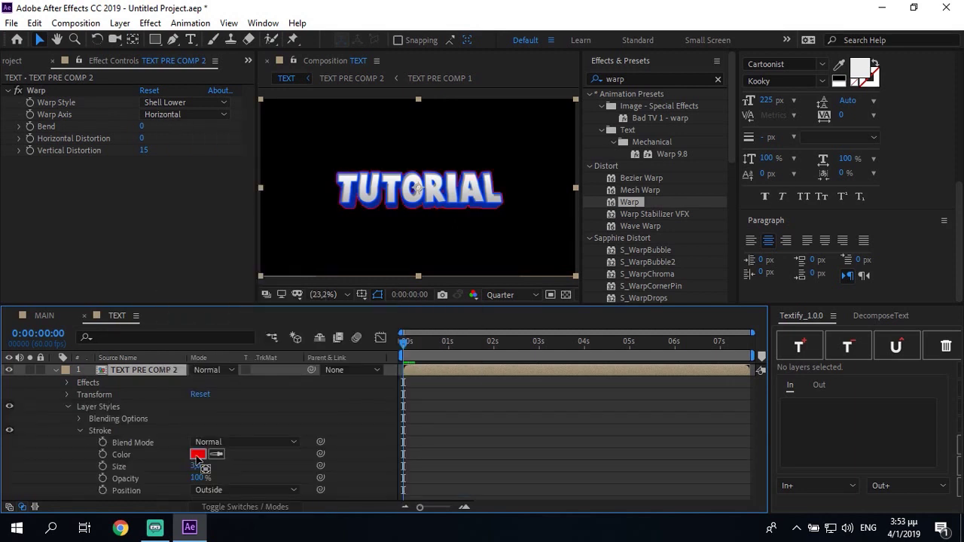
click(197, 455)
text(ffffff)
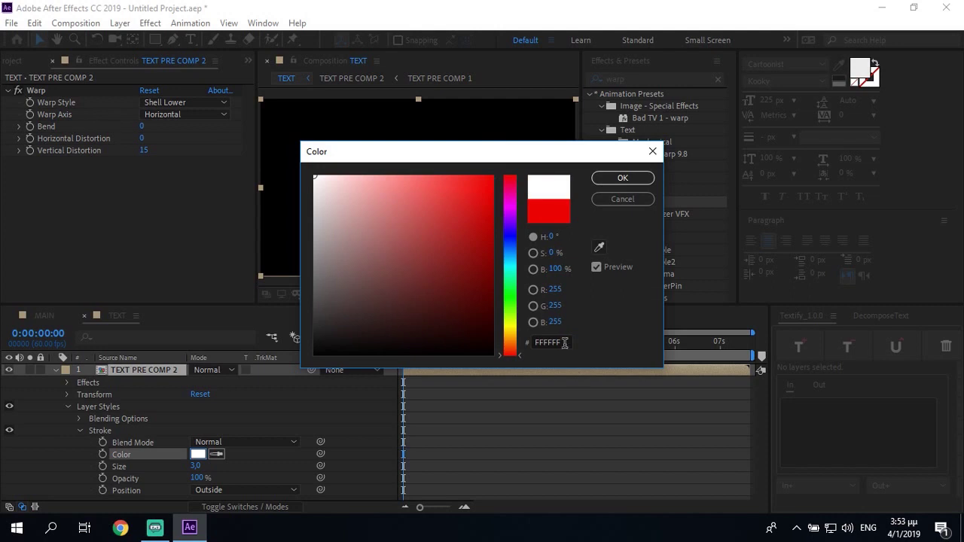
key(Return)
click(198, 466)
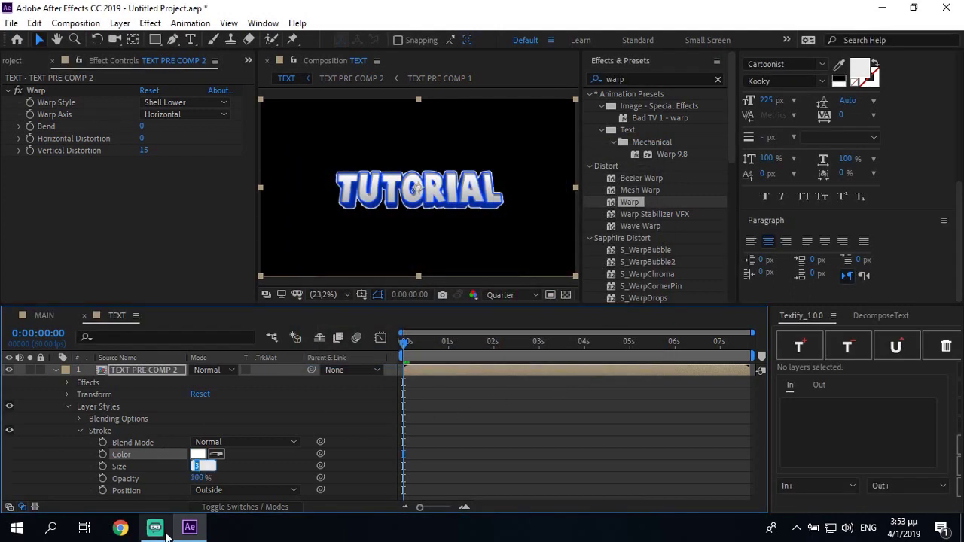
click(342, 458)
Step: Set the preview back to Full resolution and switch to the MAIN composition
click(55, 370)
click(486, 295)
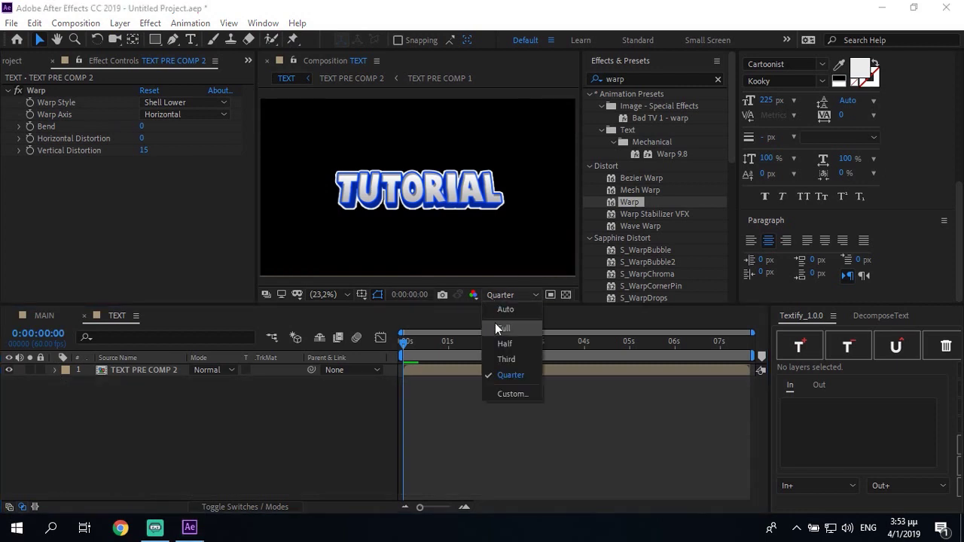
click(494, 322)
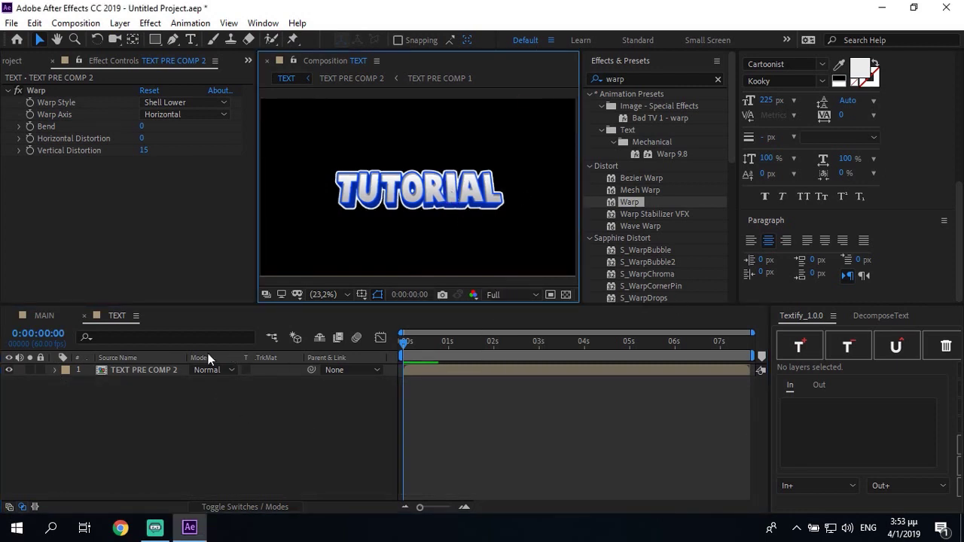
click(135, 371)
click(416, 484)
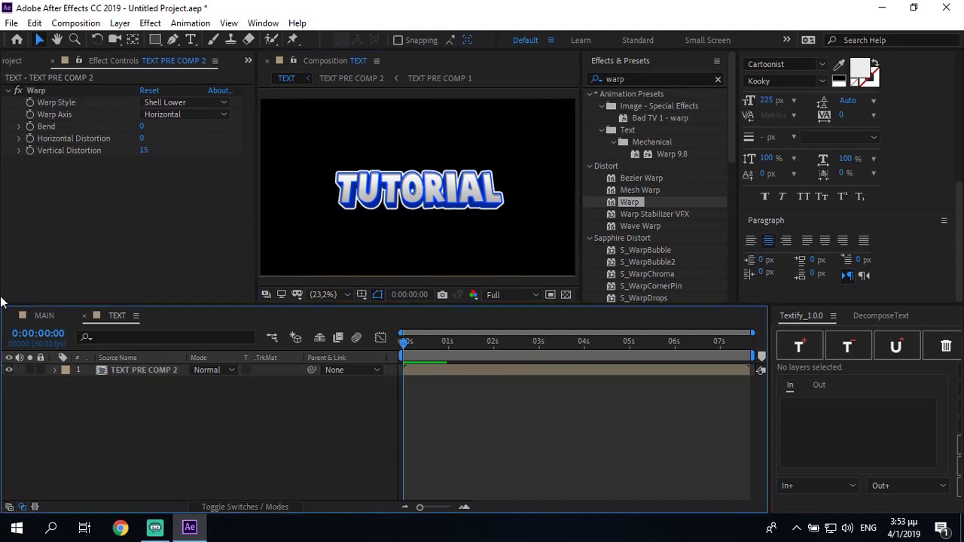
click(42, 316)
Step: Group the three text compositions into a new project folder named TEXT
click(21, 60)
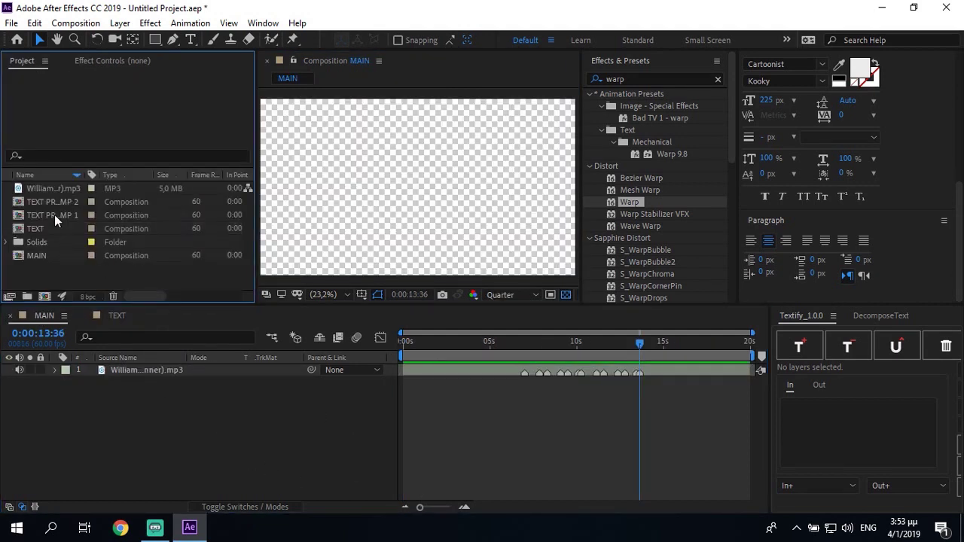
drag(9, 204, 27, 286)
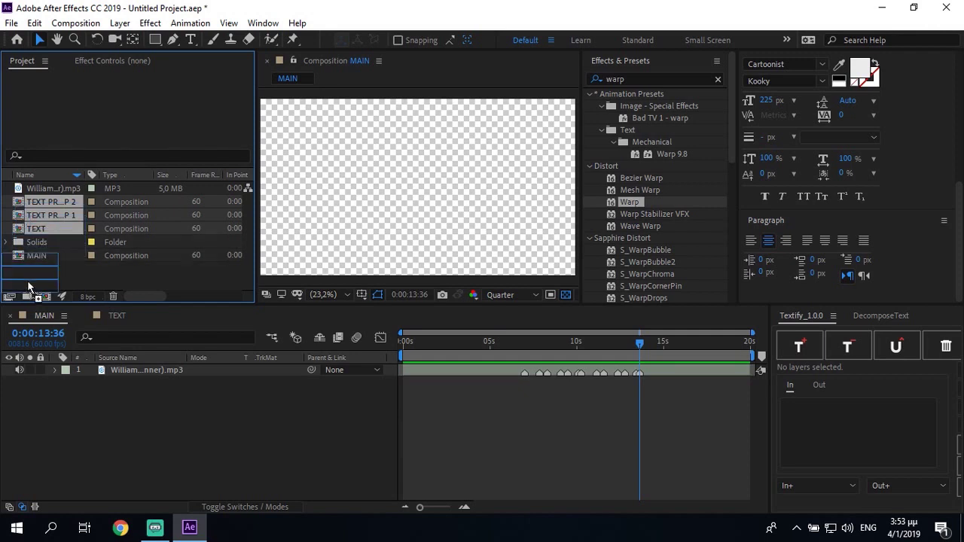
drag(42, 222, 27, 296)
text(TEXT)
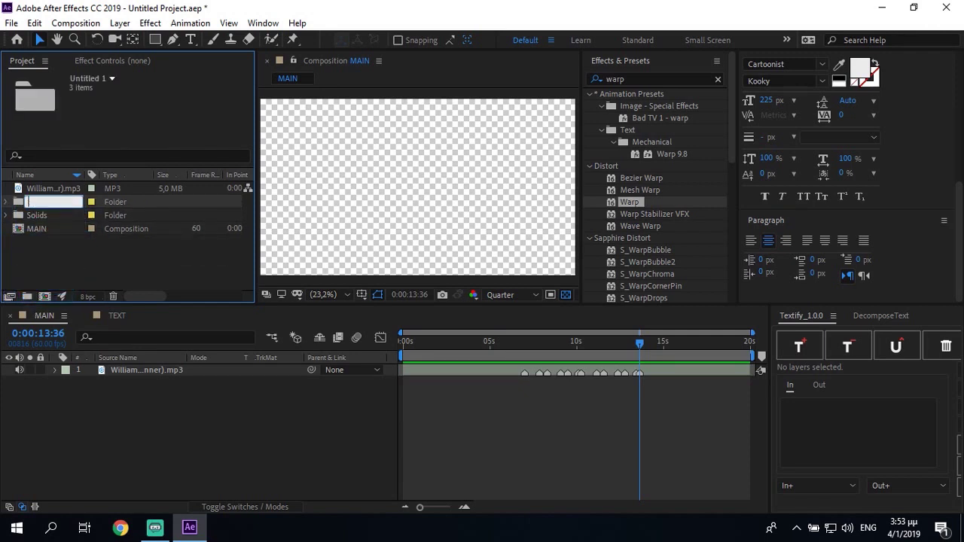
key(Return)
click(70, 269)
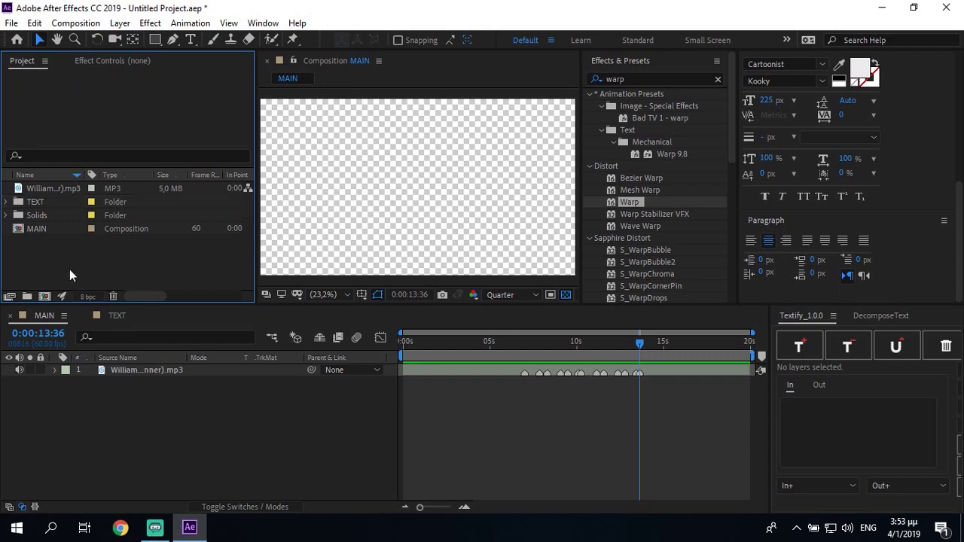
Step: Create a new 1920×1080 composition named BG
right_click(70, 269)
click(131, 279)
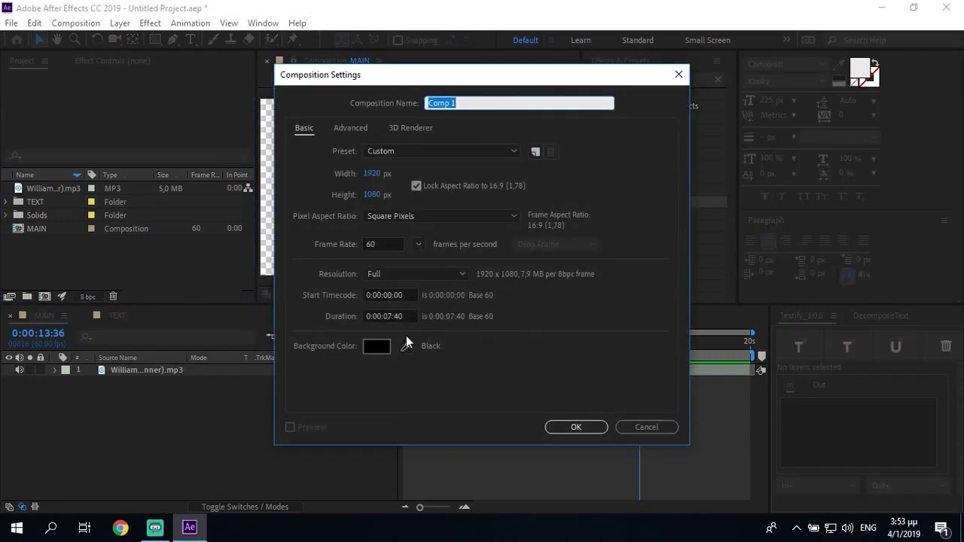
key(BackSpace)
text(BG)
key(Return)
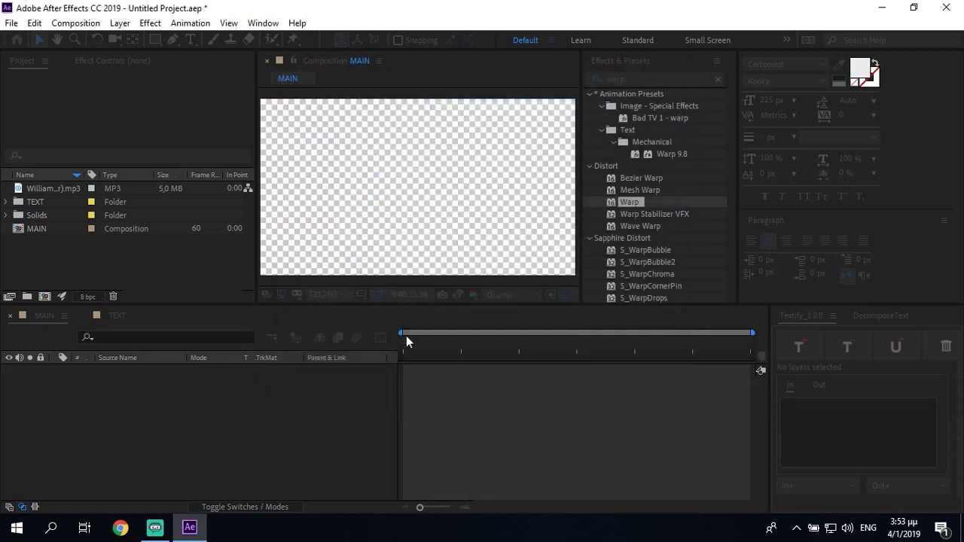
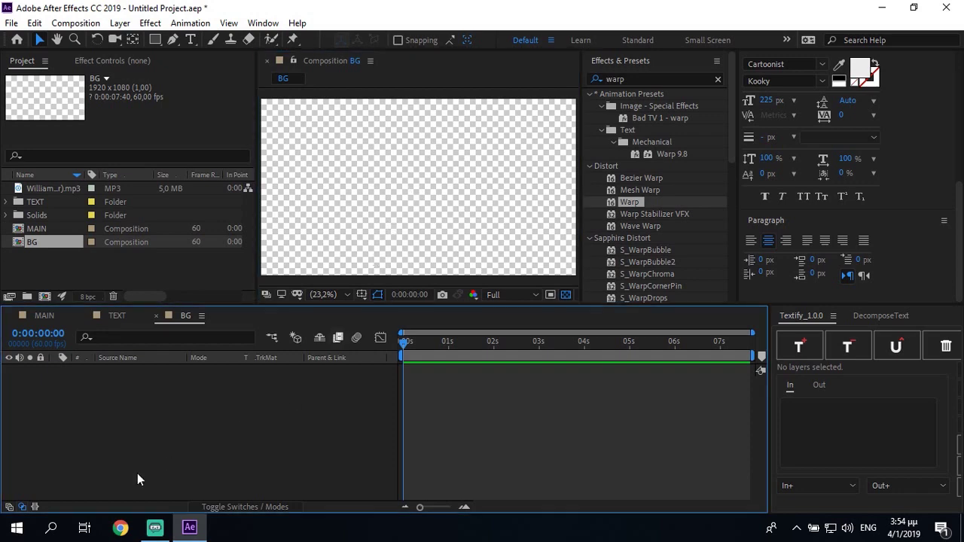
Step: Cancel the new solid without changing its colour, then minimize After Effects and OBS
right_click(139, 426)
mouse_move(208, 280)
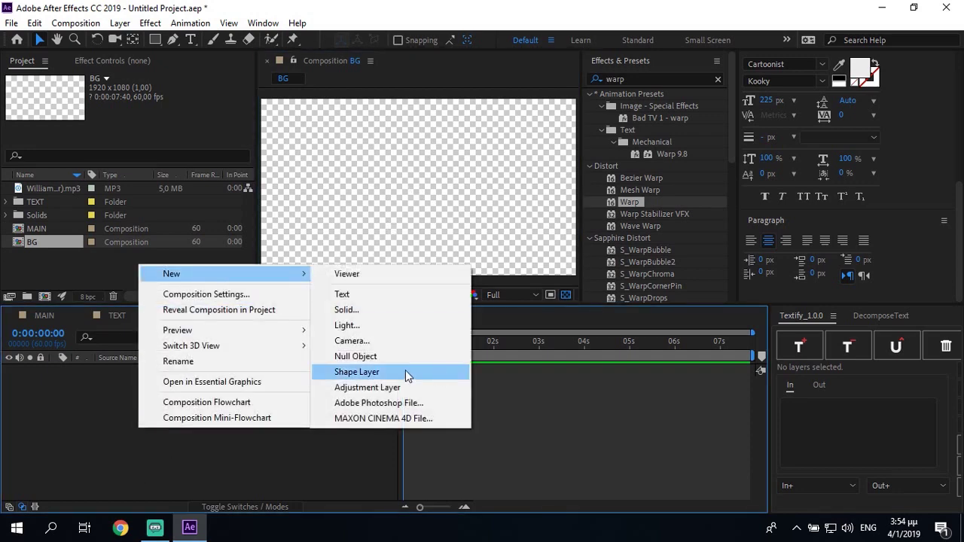
click(361, 306)
click(474, 348)
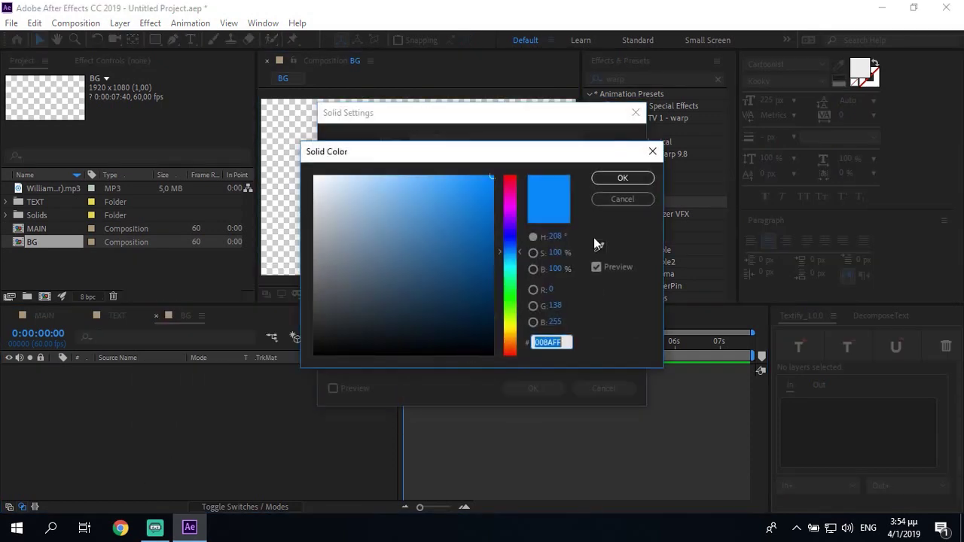
click(622, 199)
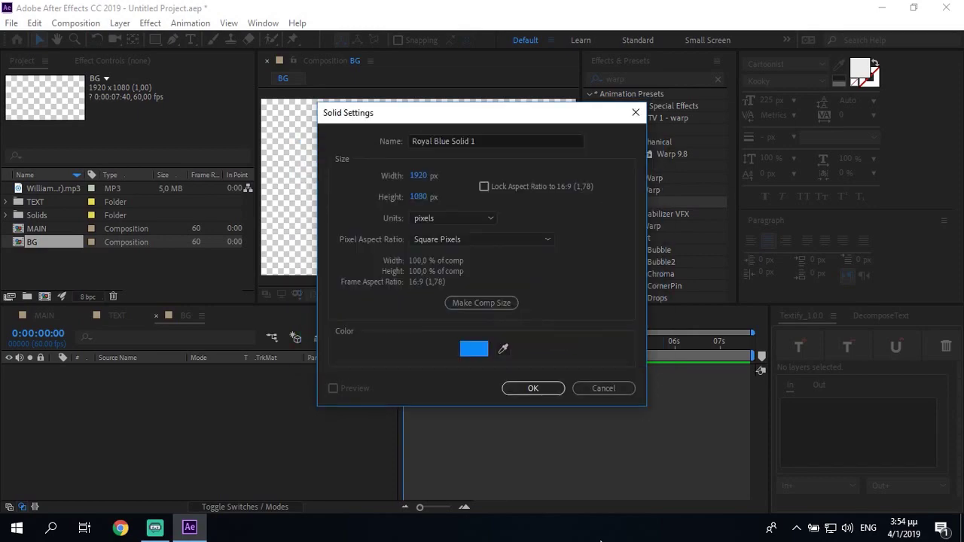
click(603, 388)
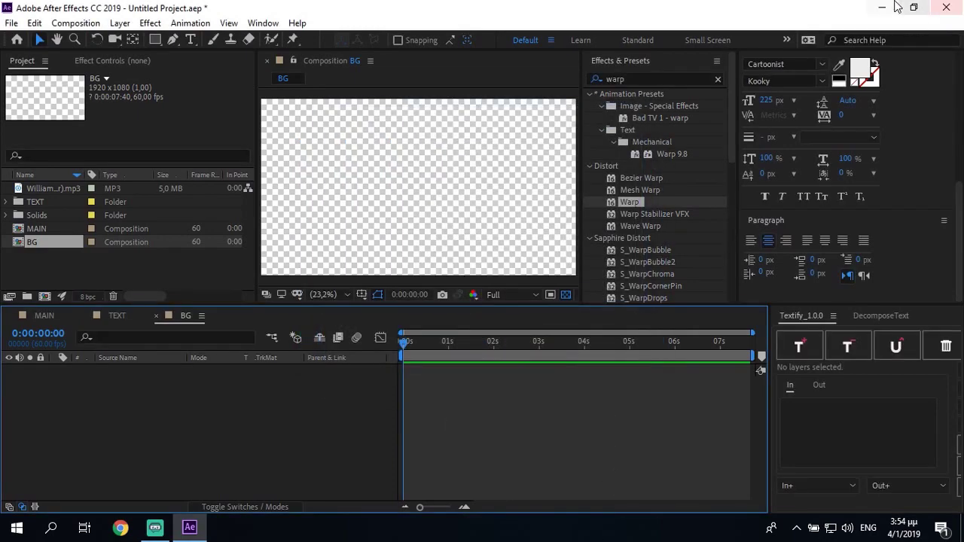
click(881, 8)
click(868, 16)
Step: Create a new text document named 'colors' on the desktop and open it in Notepad
right_click(558, 182)
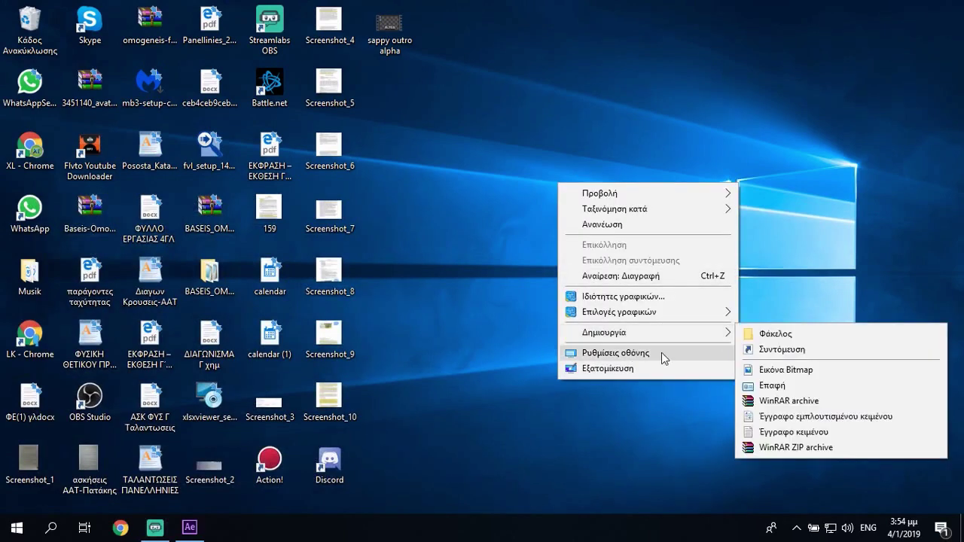
click(793, 431)
key(BackSpace)
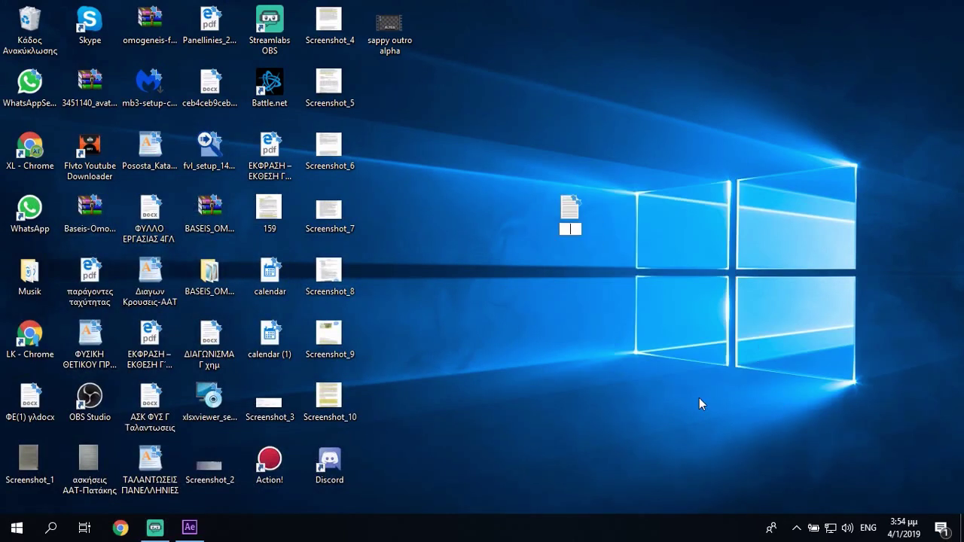
text(colors)
key(Return)
double_click(570, 215)
Step: Open TEXT PRE COMP 2 and bring up the tutorial text layer's Stroke colour picker
click(189, 527)
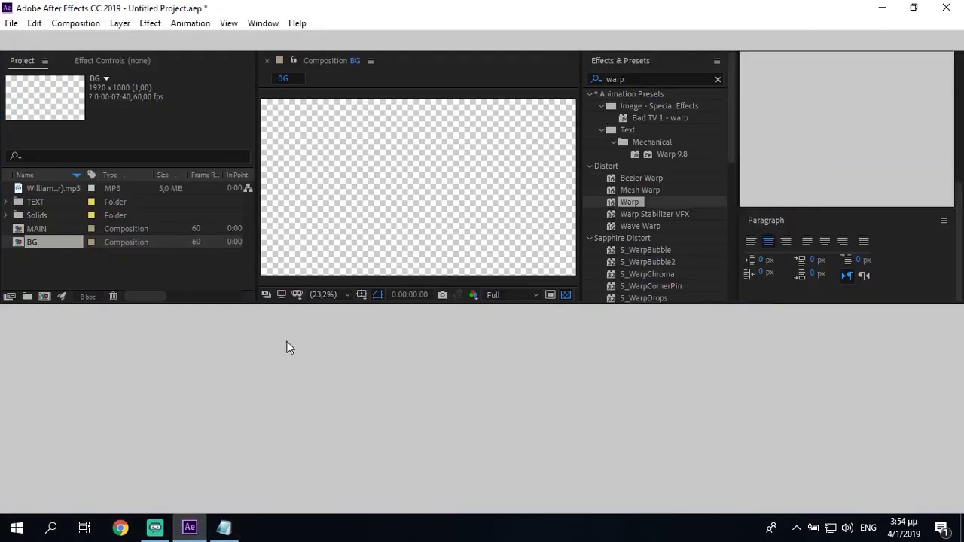
click(120, 316)
click(137, 367)
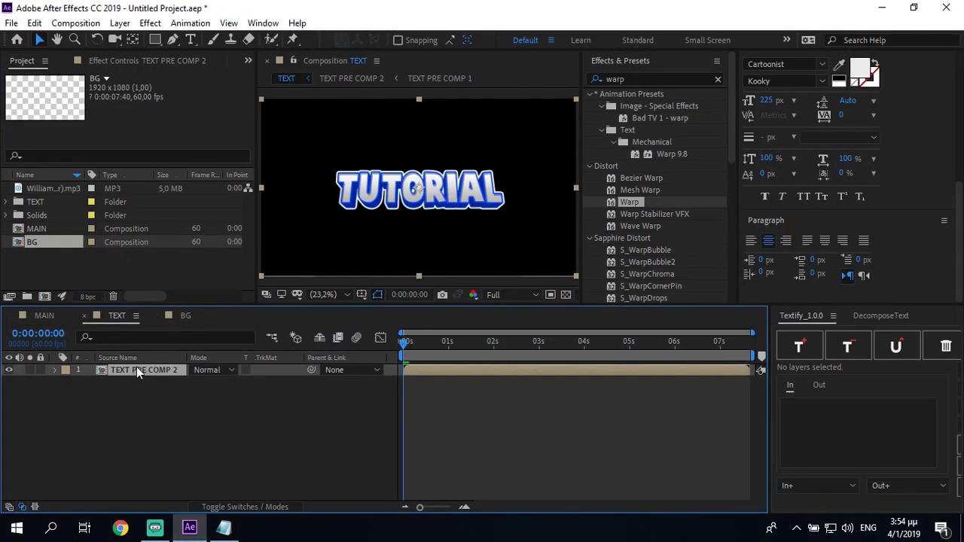
double_click(136, 369)
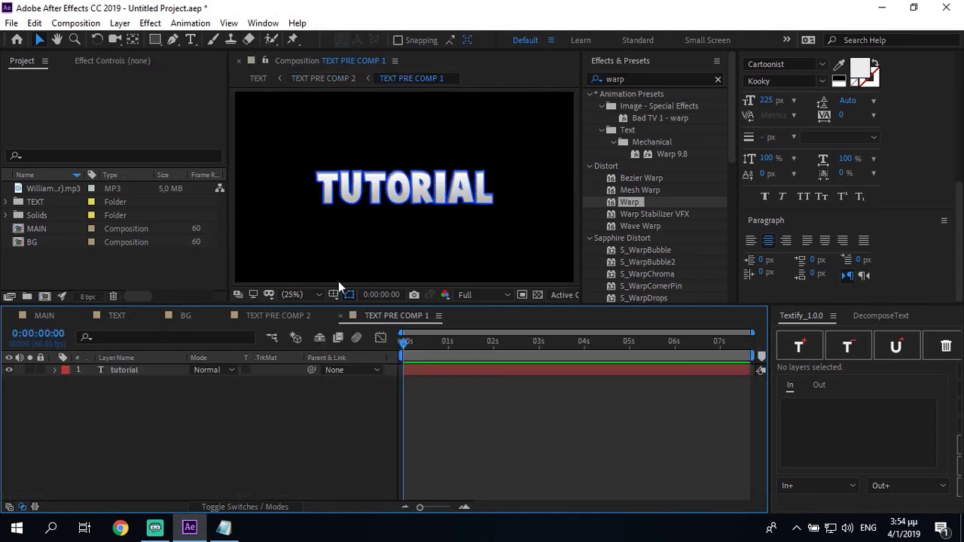
click(67, 370)
click(54, 370)
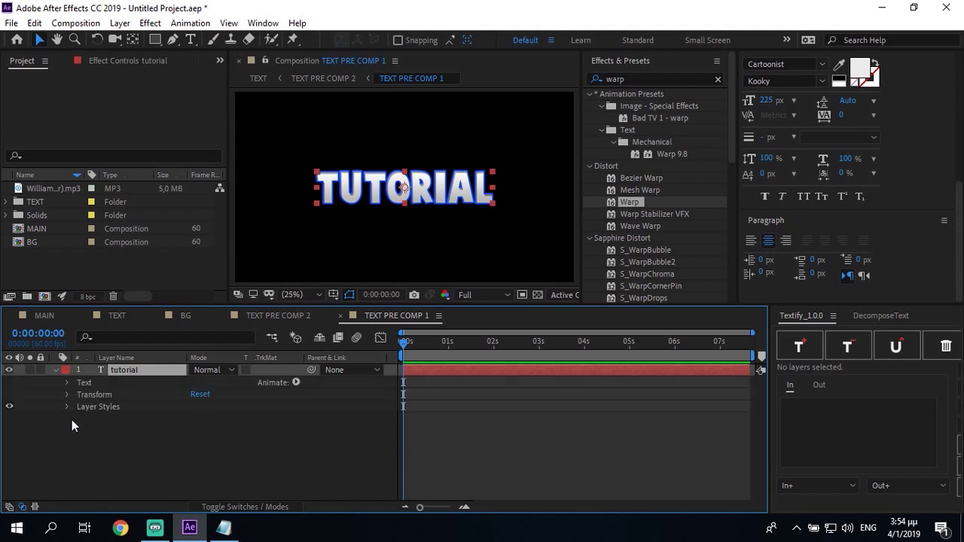
click(66, 406)
click(77, 455)
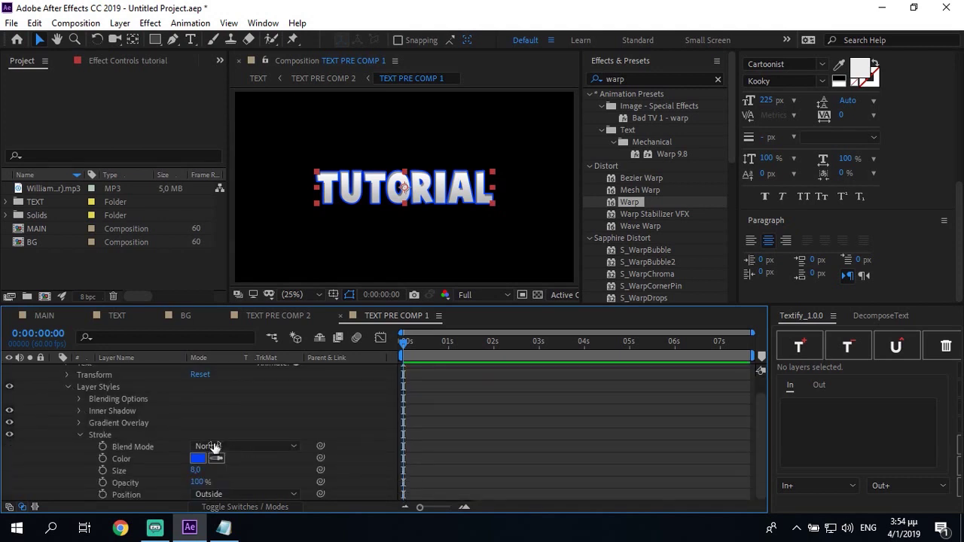
click(204, 459)
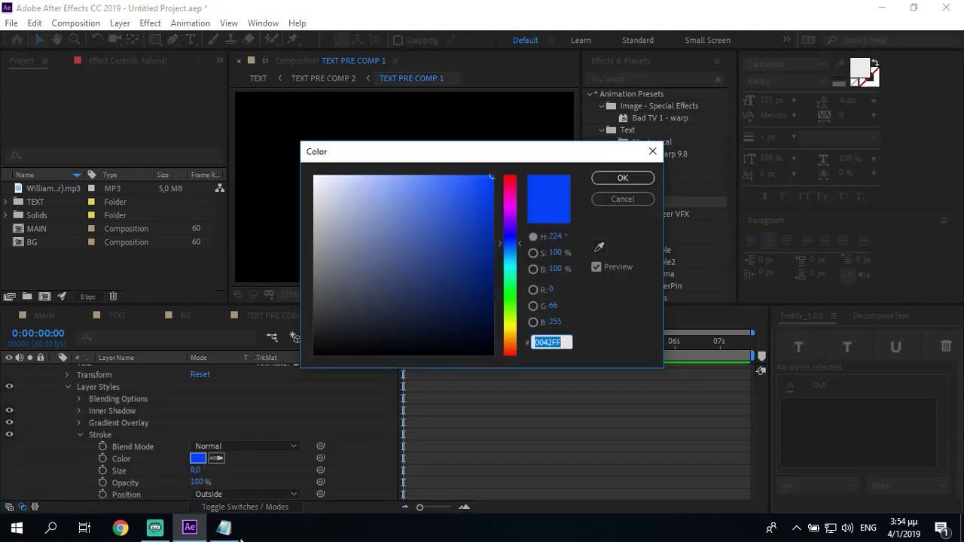
Step: Paste the stroke hex 0042FF into the colors note, then close the precomps back to BG
click(224, 527)
text(0042FF)
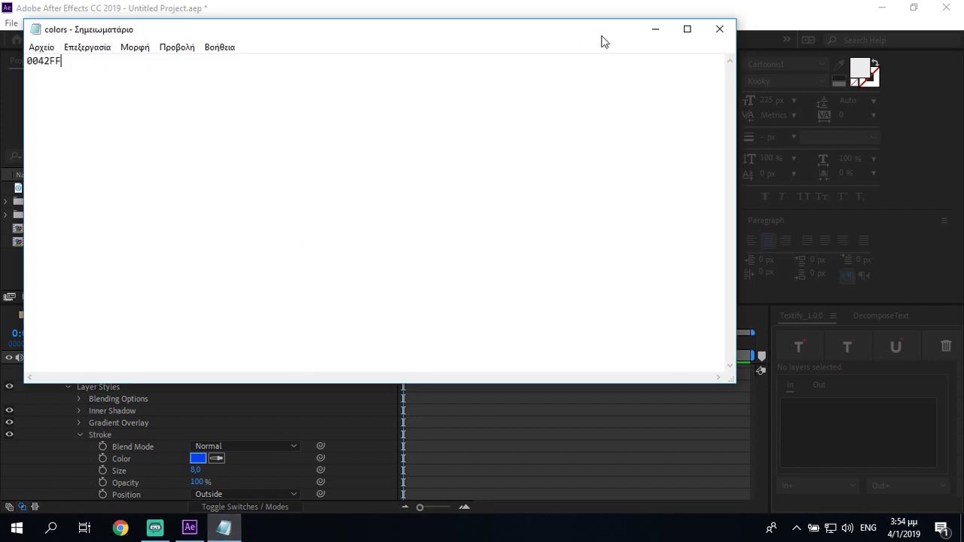
click(666, 28)
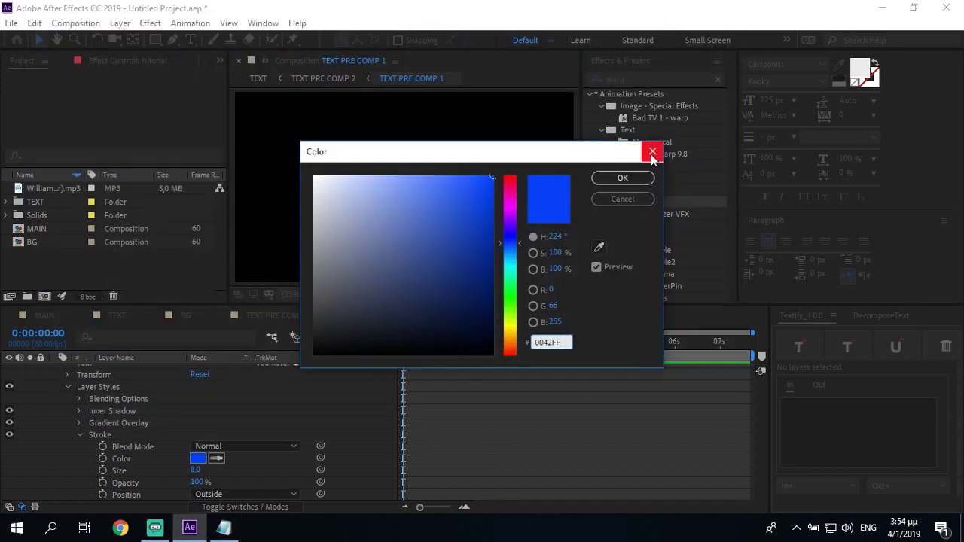
click(641, 180)
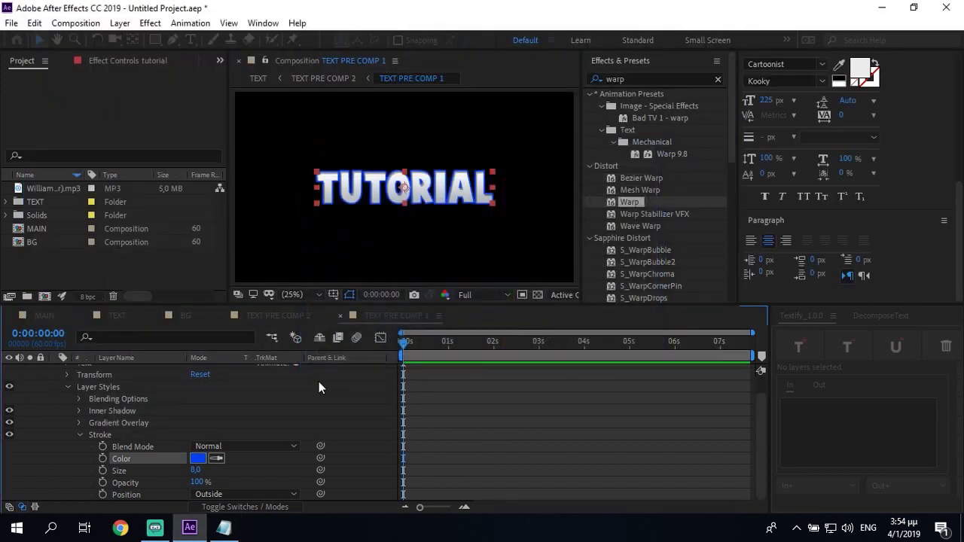
click(340, 315)
click(228, 317)
Step: Create a Deep Royal Blue solid coloured 001551 in the BG composition
right_click(179, 437)
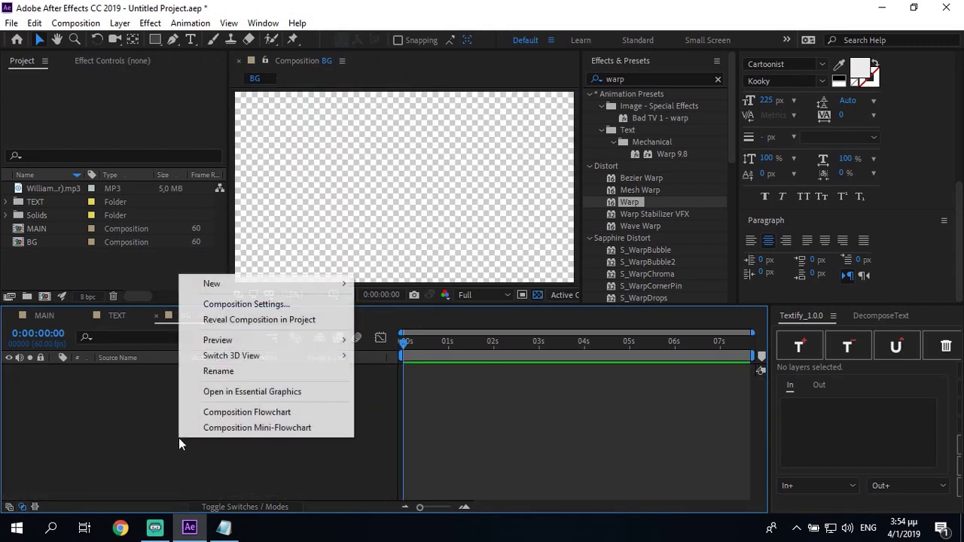
mouse_move(249, 283)
click(399, 319)
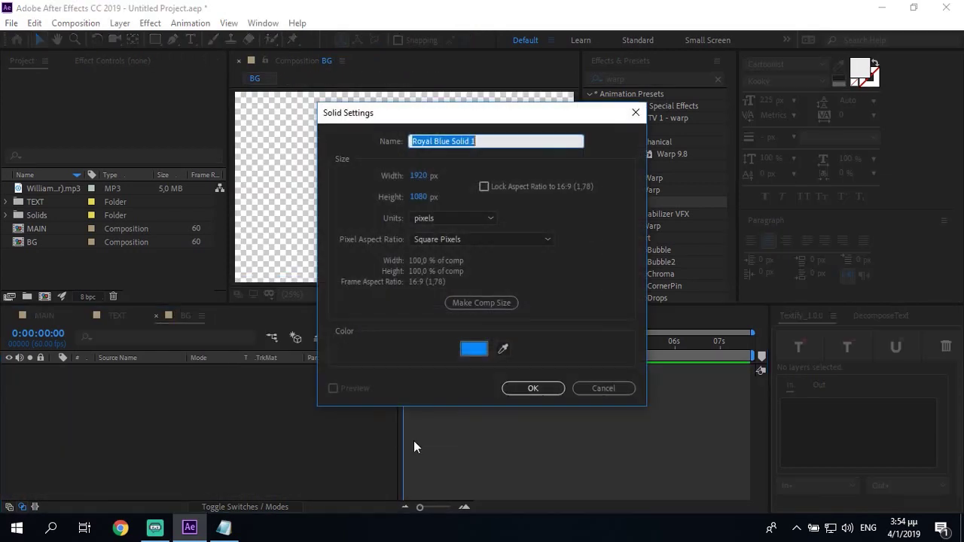
click(466, 354)
mouse_move(489, 269)
mouse_down()
mouse_move(499, 282)
mouse_move(585, 306)
mouse_move(594, 298)
mouse_up()
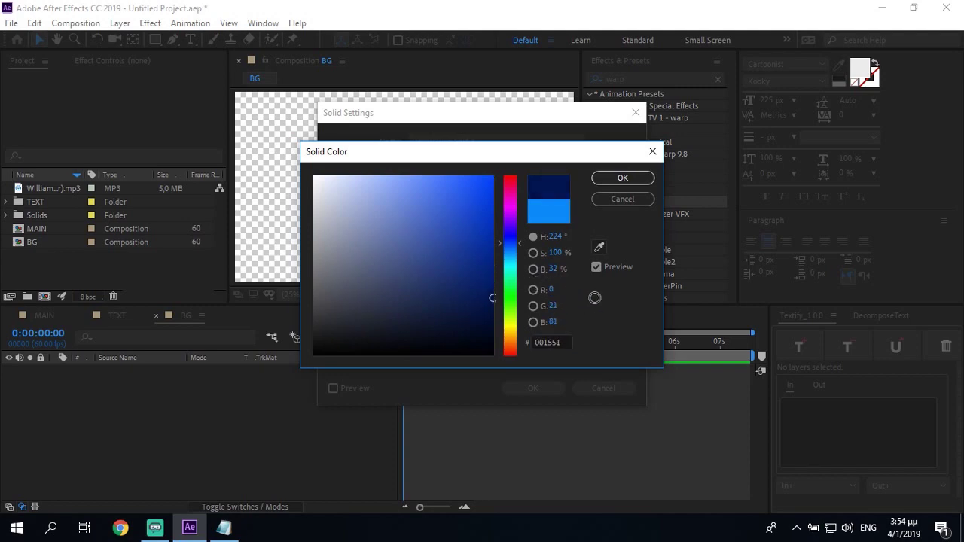
key(Return)
key(Return)
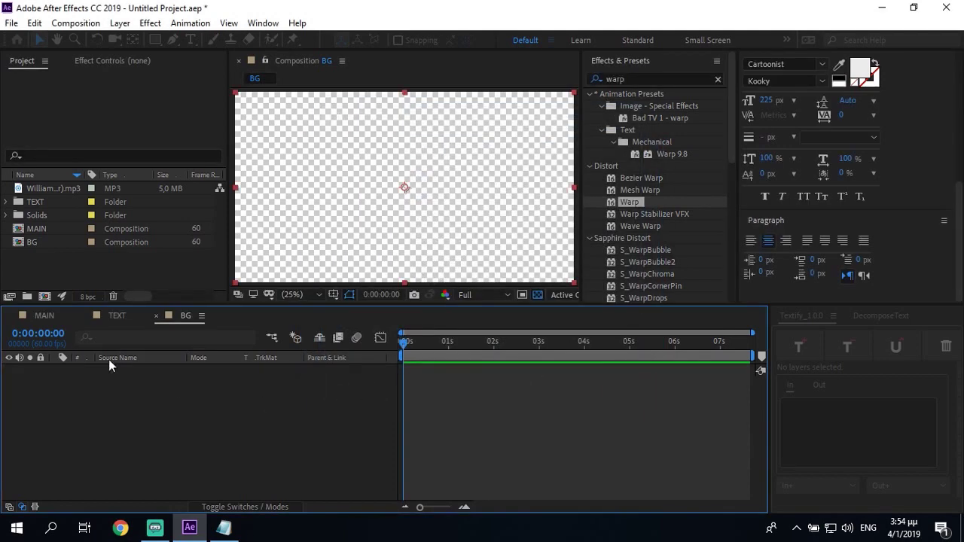
Step: Add a second, darker Dark Royal Blue solid coloured 000922 on top
right_click(96, 397)
mouse_move(169, 238)
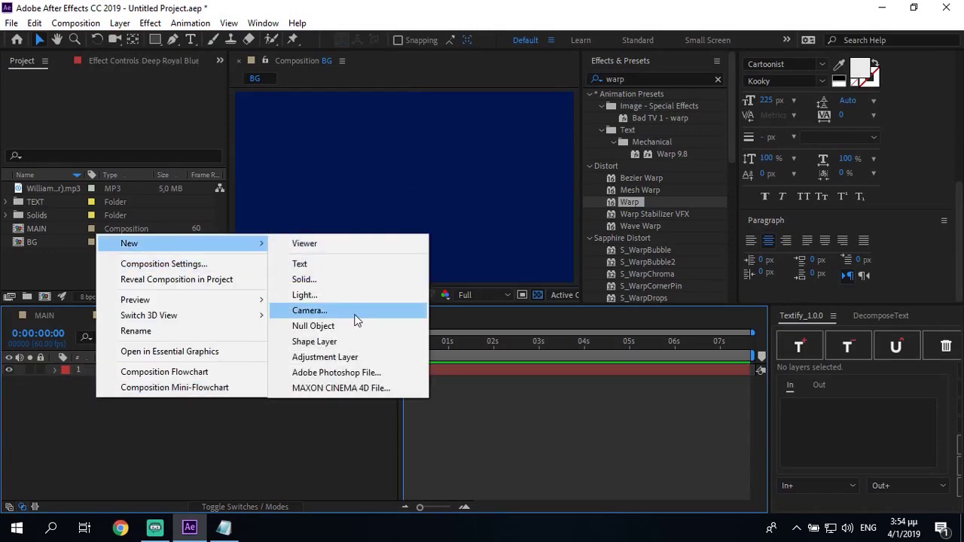
click(327, 279)
click(473, 348)
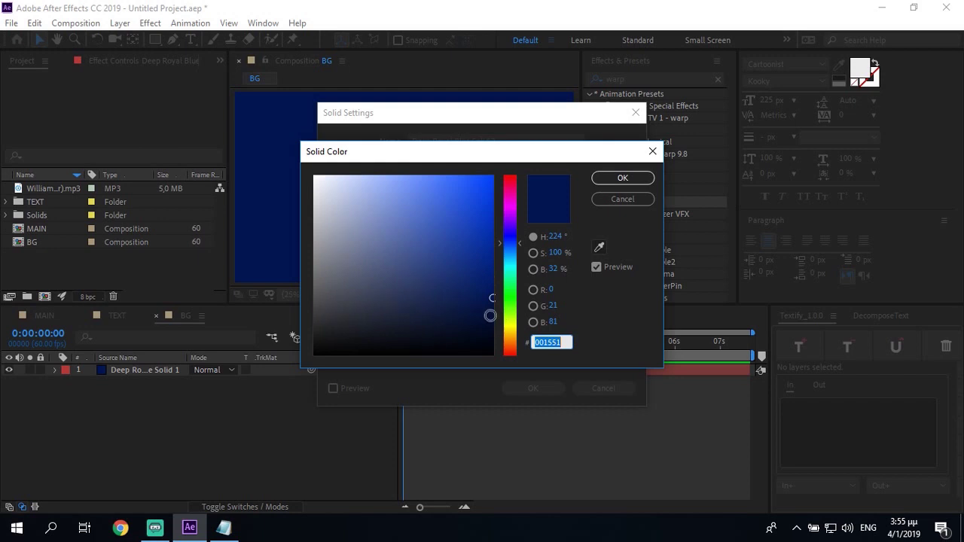
click(493, 332)
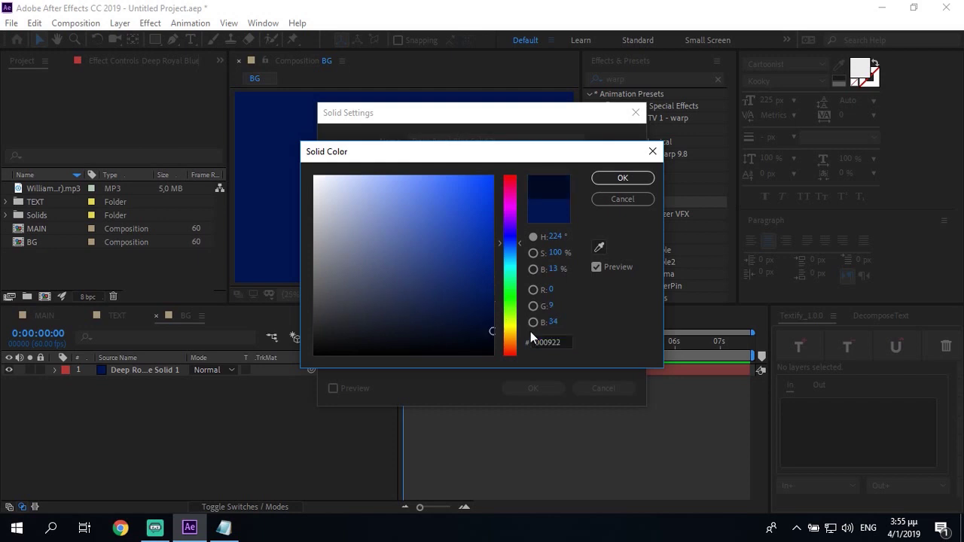
key(Return)
key(Return)
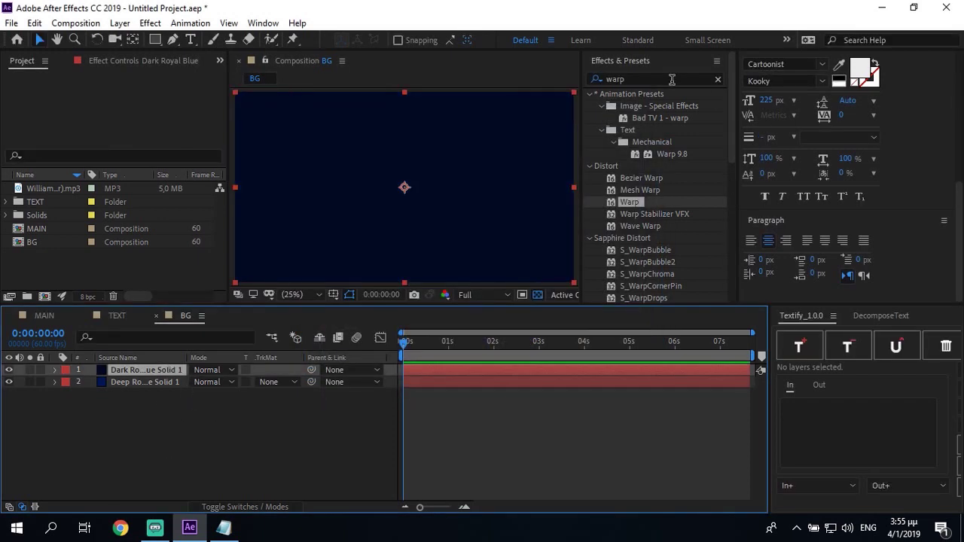
click(615, 79)
Step: Apply S_WipeTiles to the top solid with Wipe Percent 90 and Frequency 12
text(s_wipetiles)
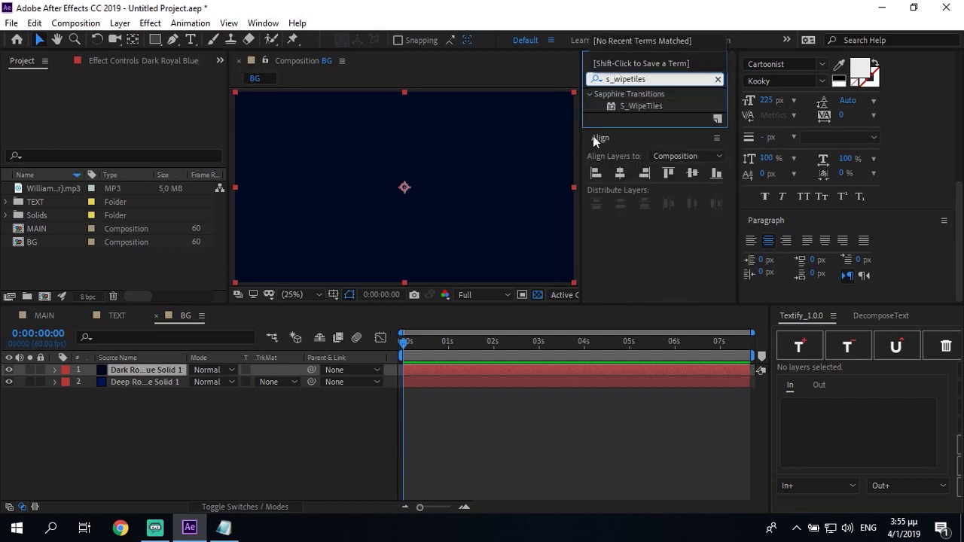
drag(620, 110, 388, 139)
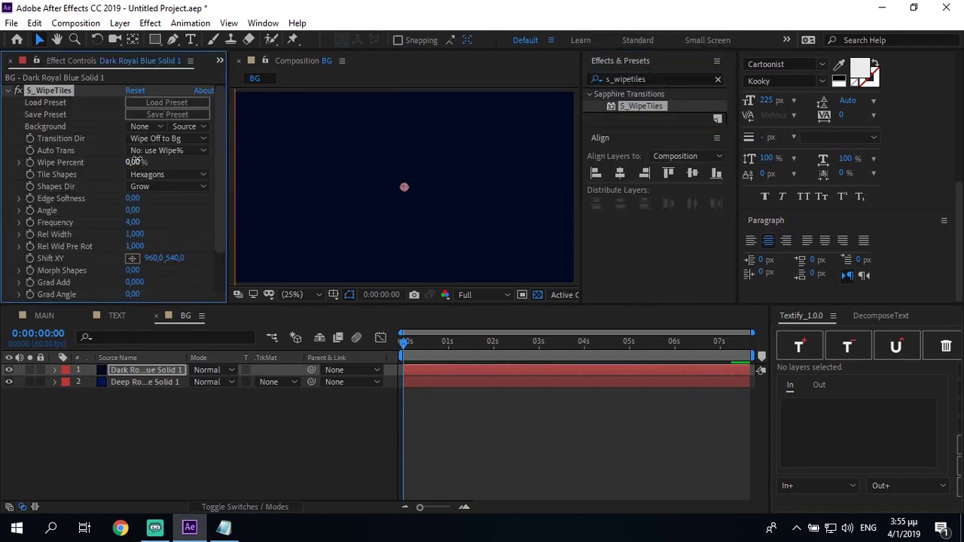
click(133, 163)
text(90)
key(Return)
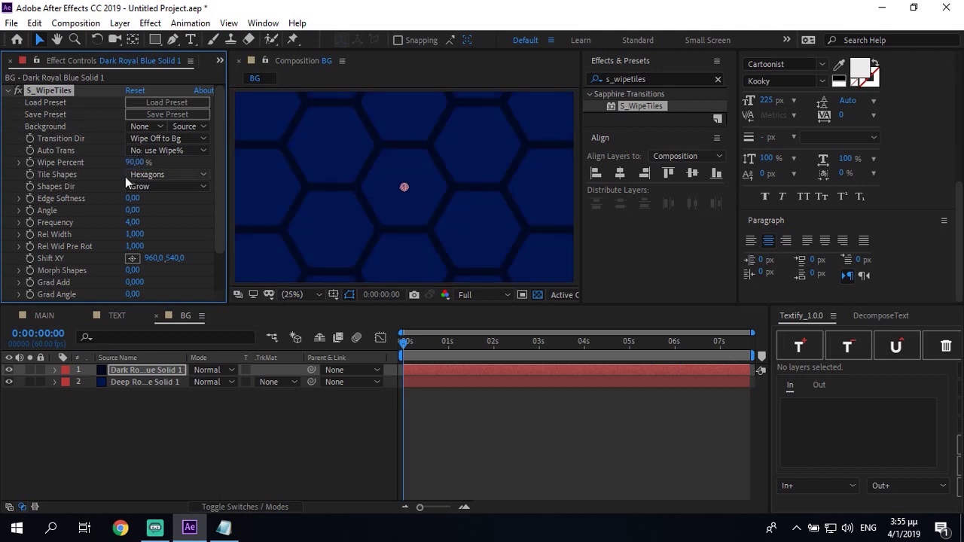
click(133, 222)
text(12)
key(Return)
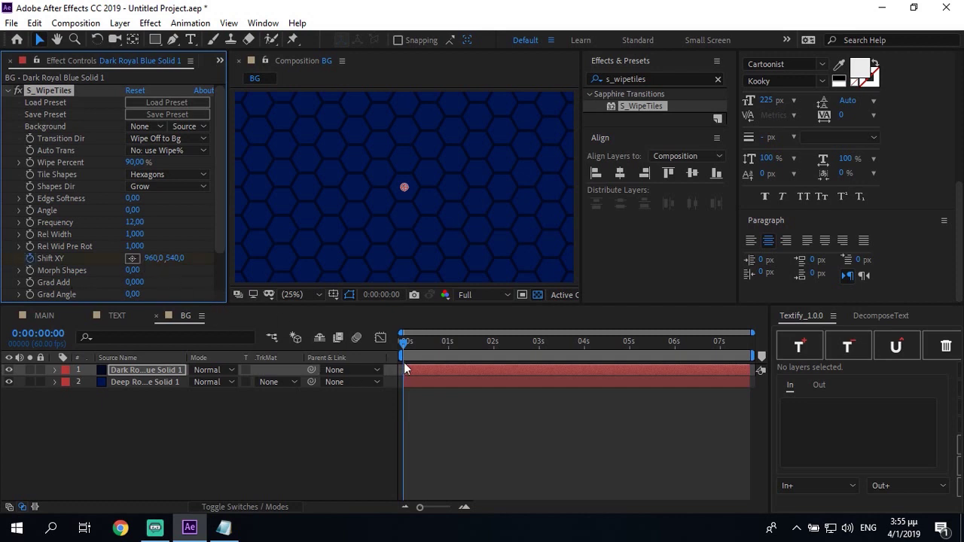
Step: At the comp's end, set the Shift XY horizontal value to -960 and preview
drag(406, 360, 786, 360)
click(155, 258)
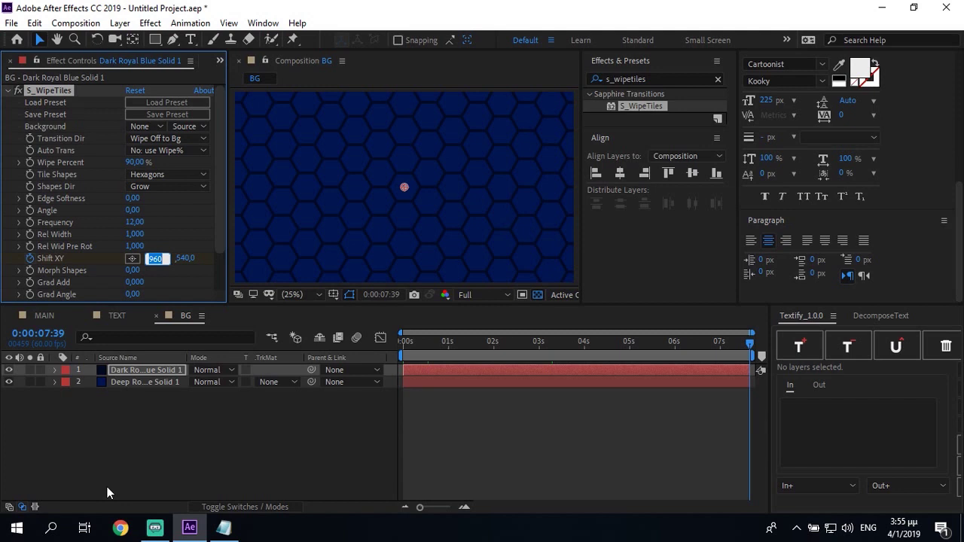
text(-960)
key(Return)
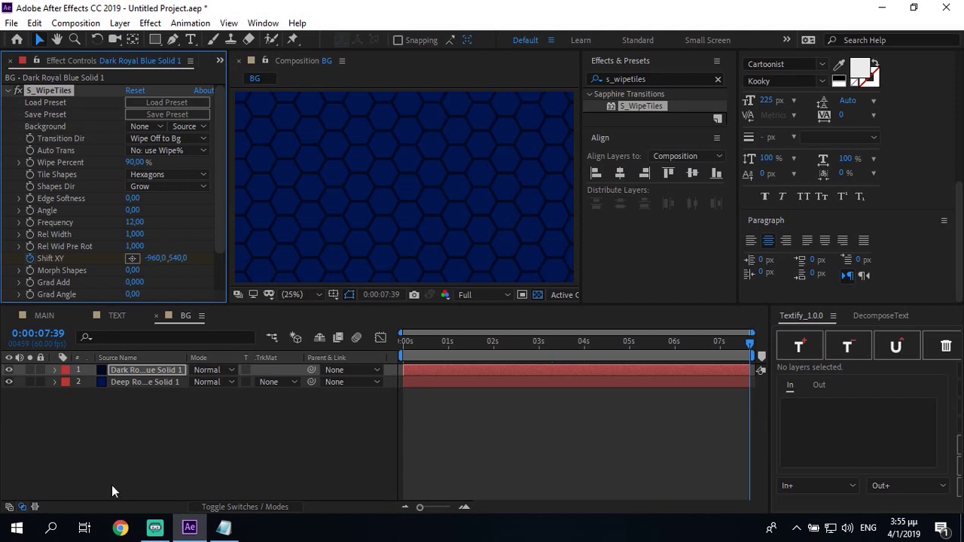
key(space)
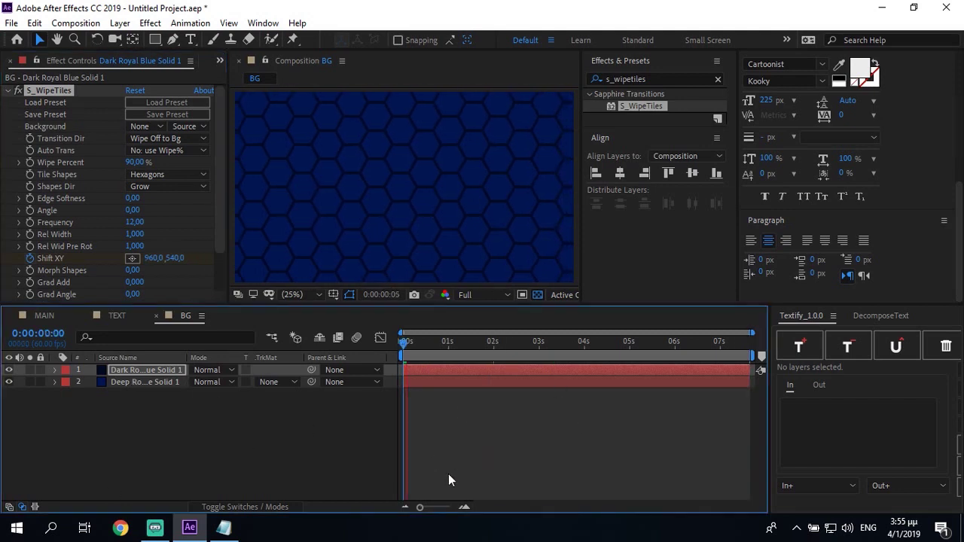
key(space)
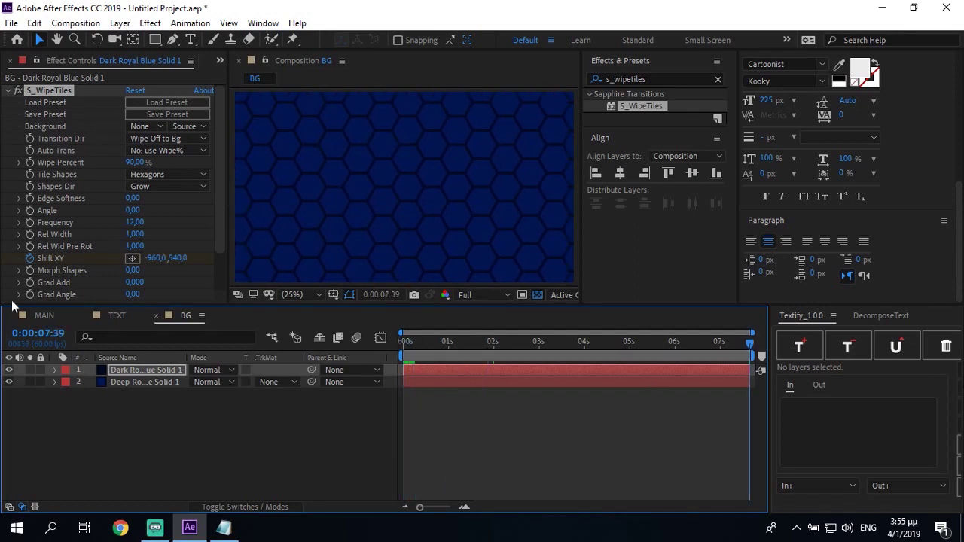
click(154, 258)
Step: Restore Shift XY X to 960, then offset it to 960+1520 and Y to 540+1080
text(960)
key(Return)
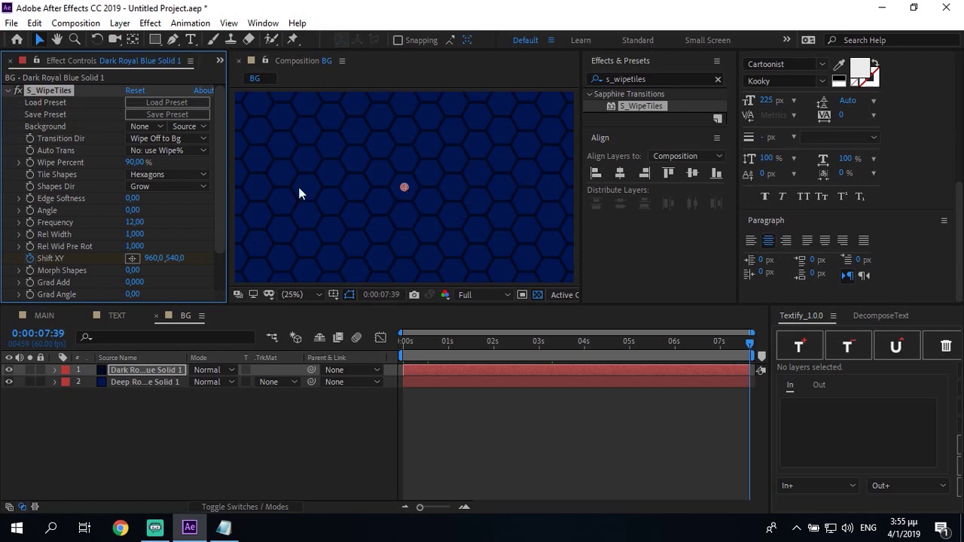
click(206, 186)
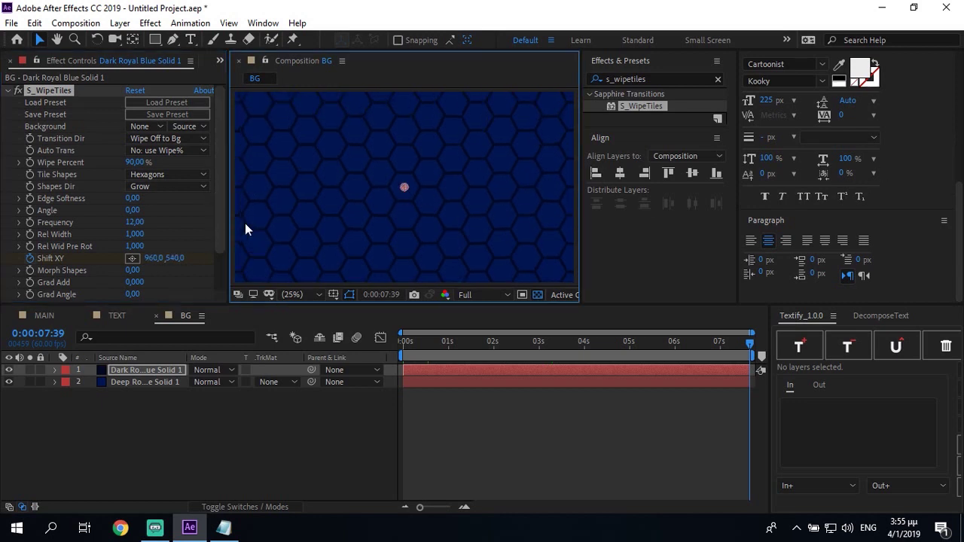
click(153, 258)
key(Right)
text(+)
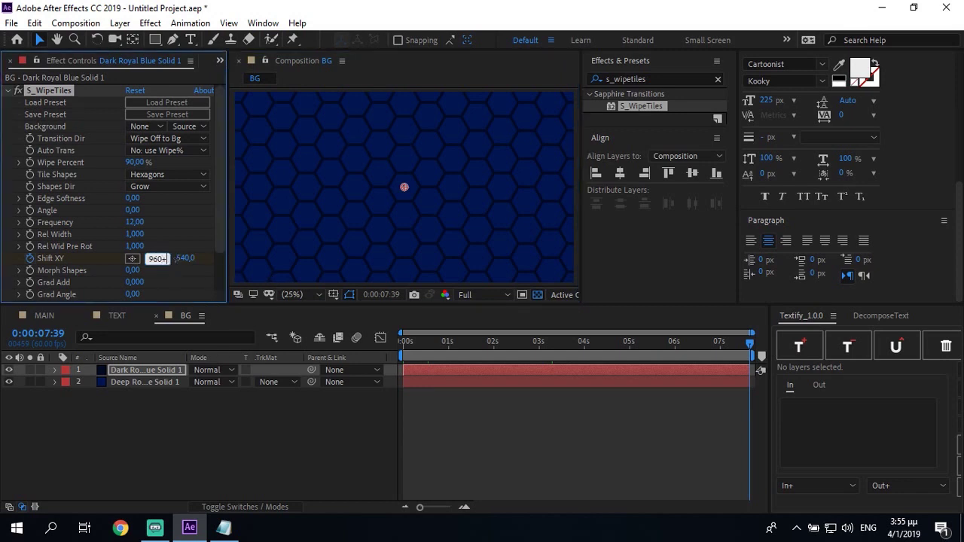
text(1520)
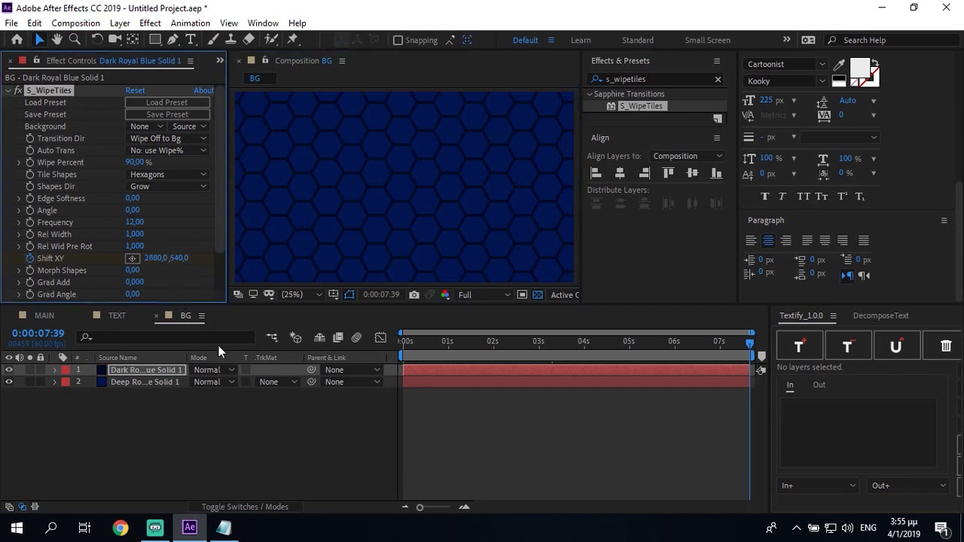
click(181, 258)
key(Right)
text(+1080)
key(Return)
Step: Set the viewer resolution to Quarter and preview the tile animation from the start
click(466, 294)
click(482, 374)
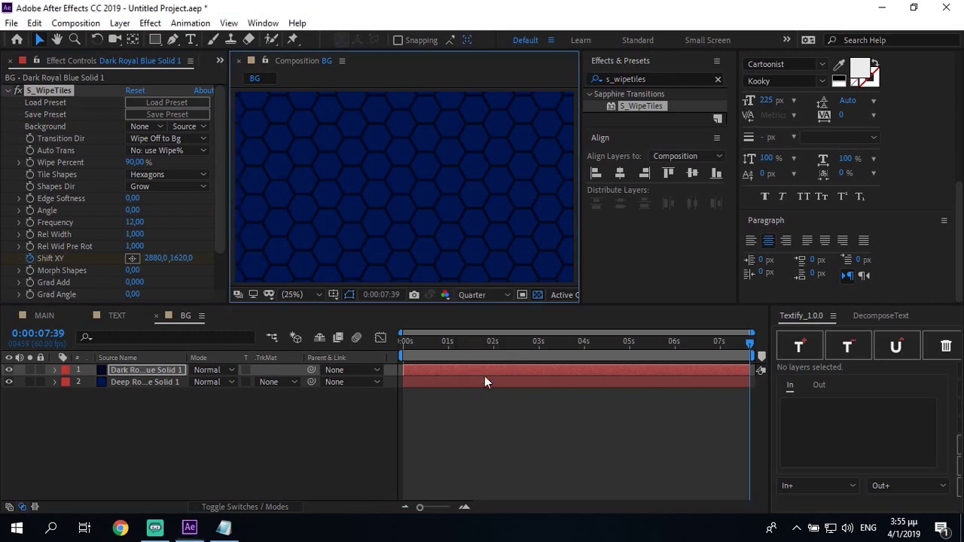
key(Home)
key(space)
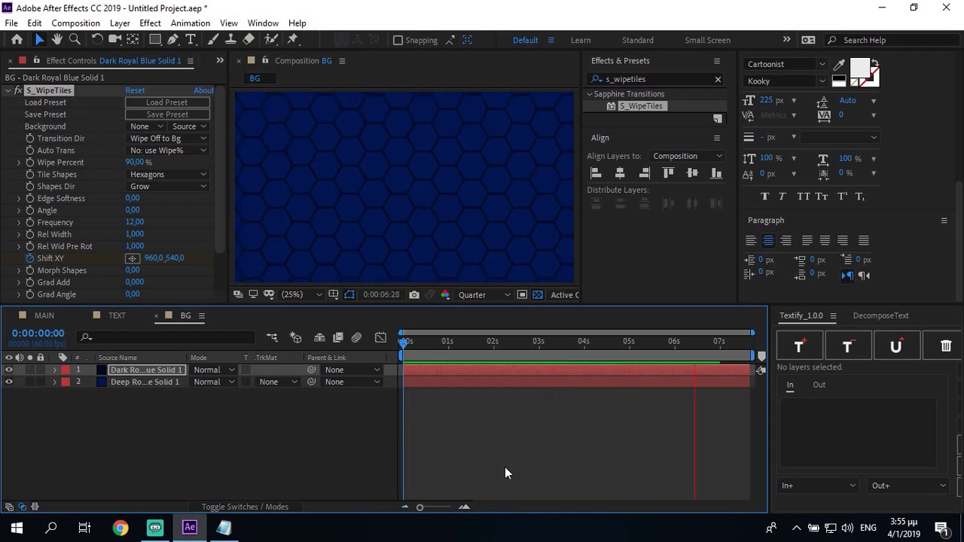
key(space)
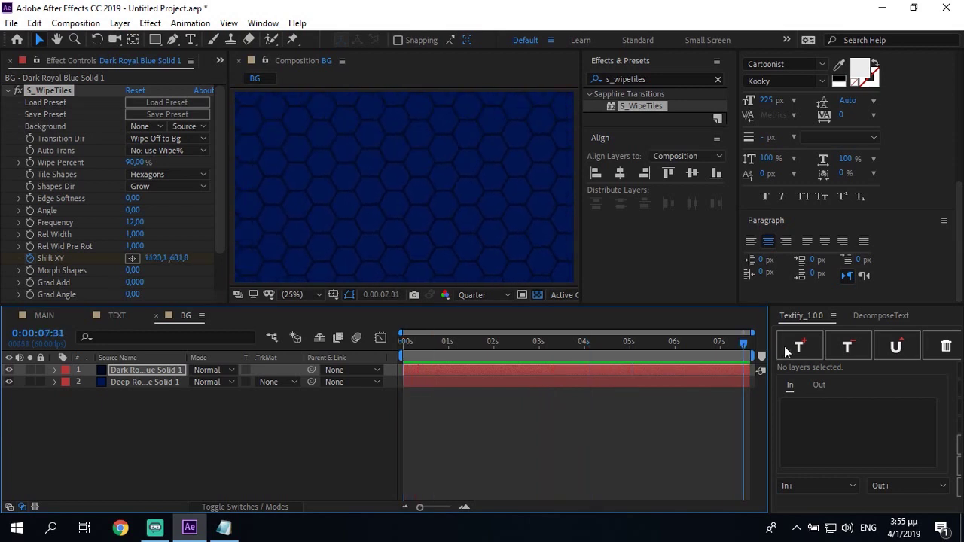
Step: At about 6:31, set the Shift XY X value to -960
drag(741, 339, 788, 345)
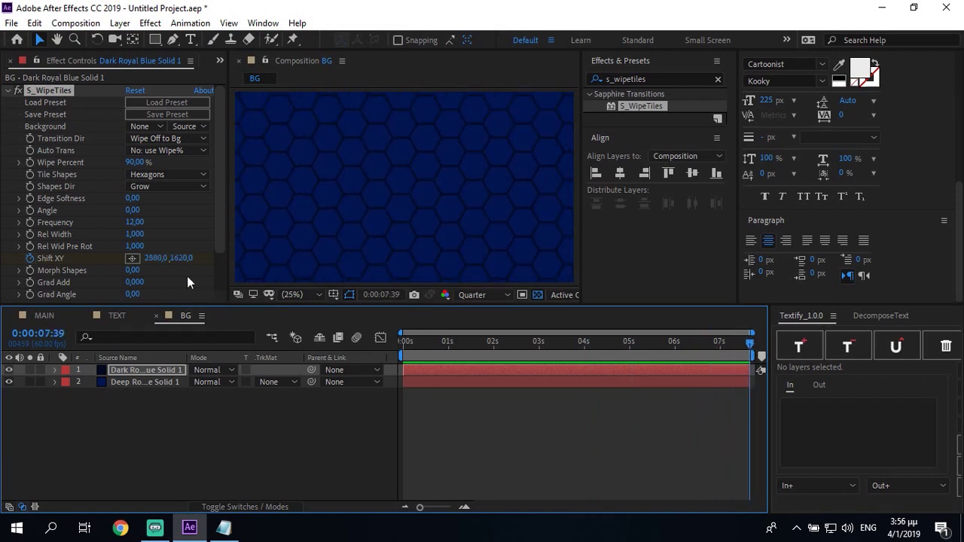
drag(172, 258, 962, 260)
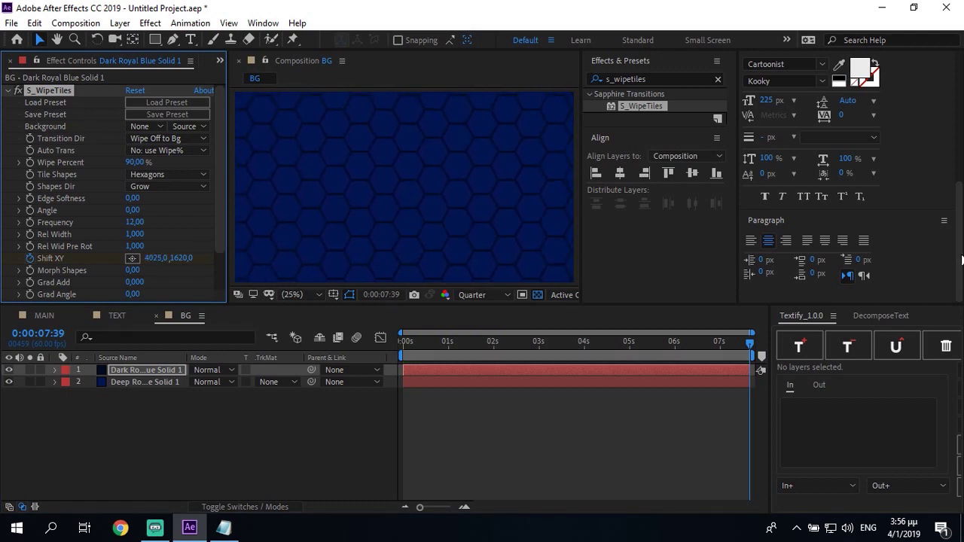
drag(158, 258, 134, 259)
click(156, 258)
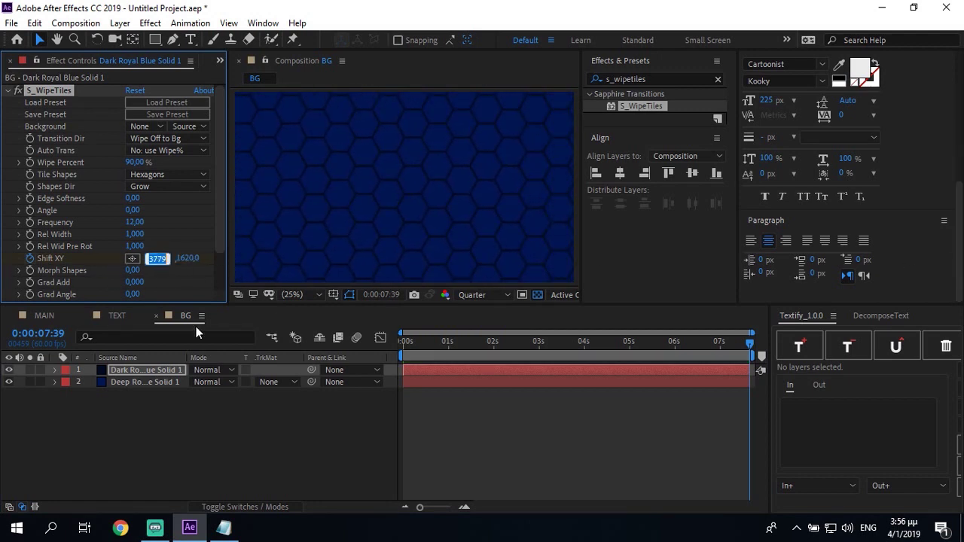
text(-960)
key(Return)
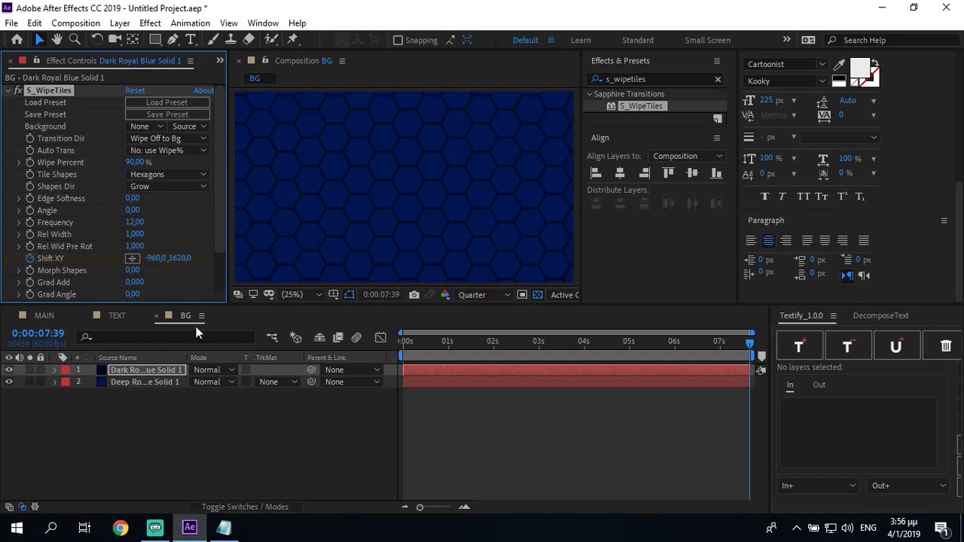
Step: Preview the drifting hexagon tiles and deselect all layers
drag(430, 345, 375, 344)
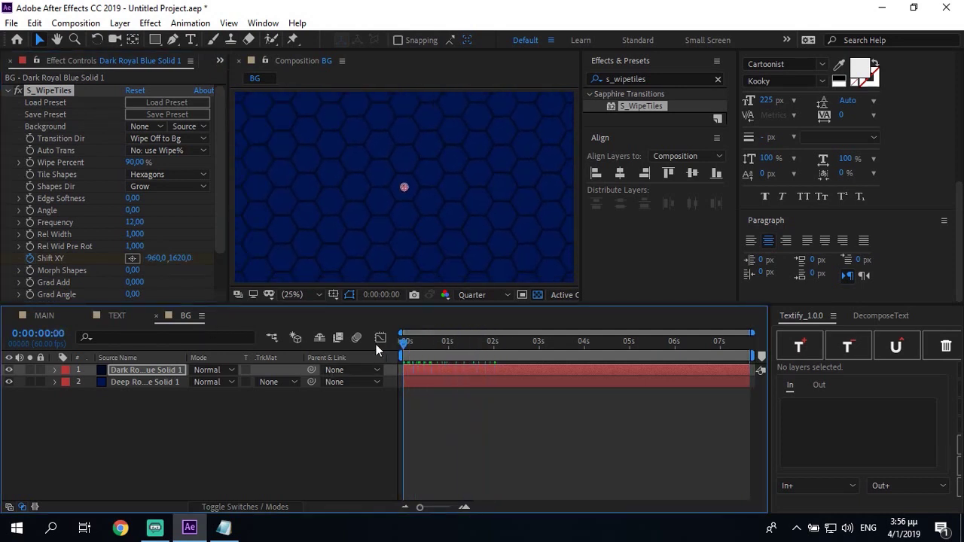
key(End)
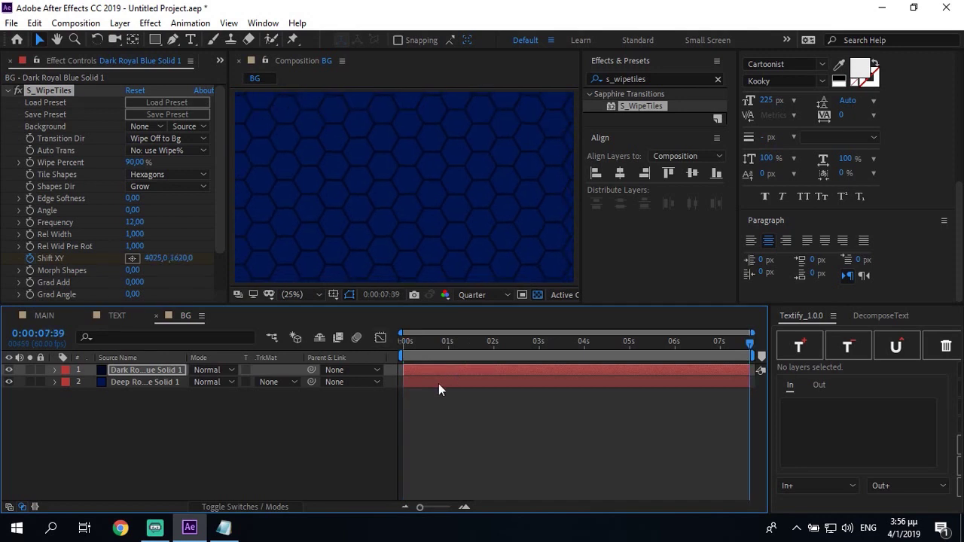
key(space)
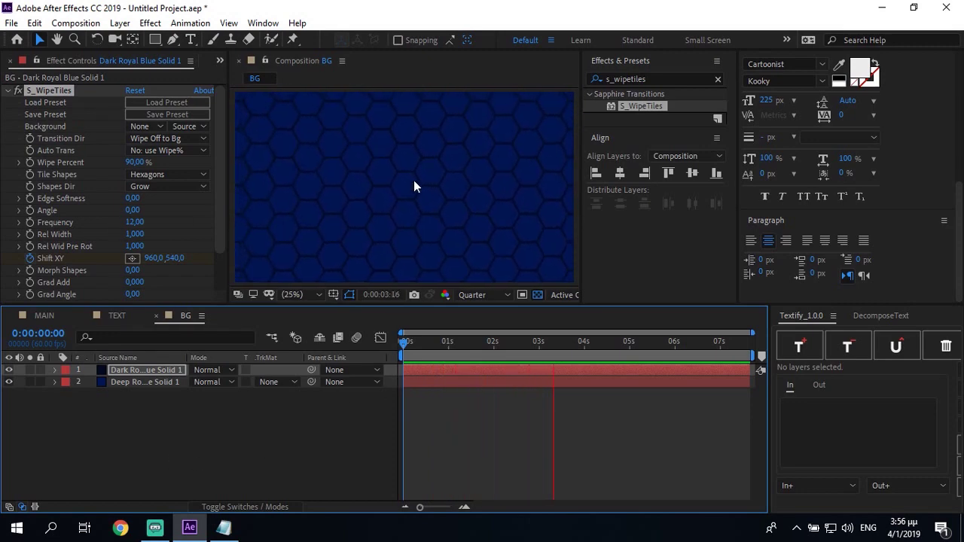
key(space)
click(146, 455)
Step: Add Shape Layer 1 above the blue solids, scrub the opening seconds, and select it
right_click(140, 435)
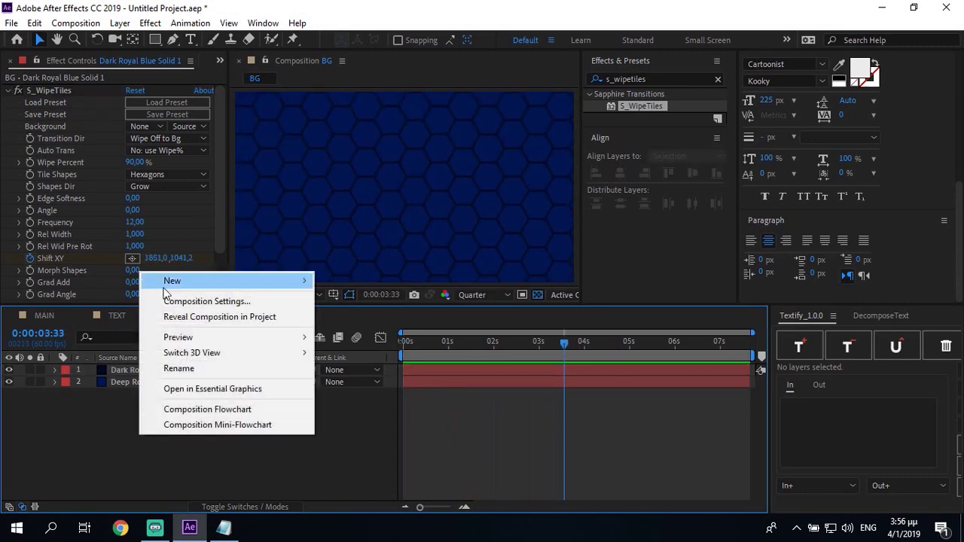
mouse_move(143, 284)
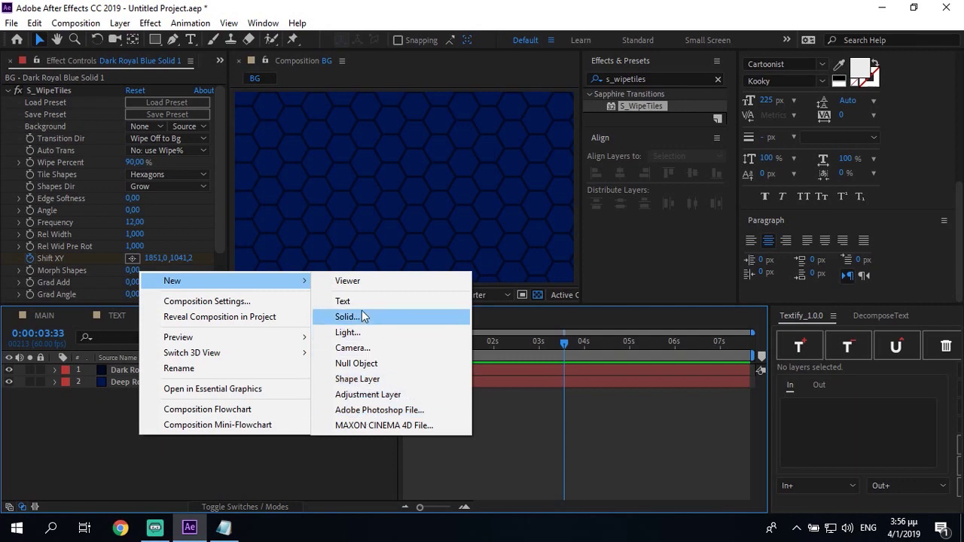
click(370, 385)
drag(432, 355, 383, 380)
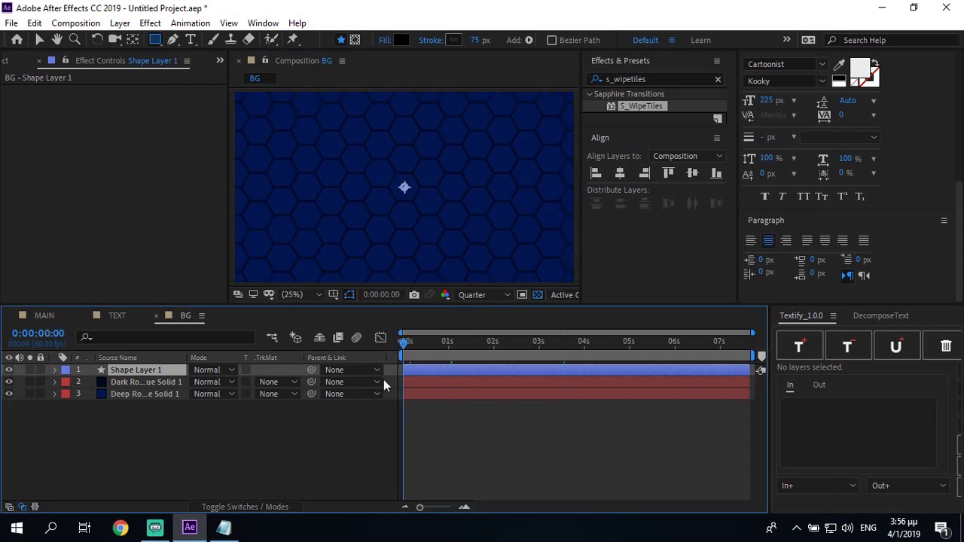
click(433, 393)
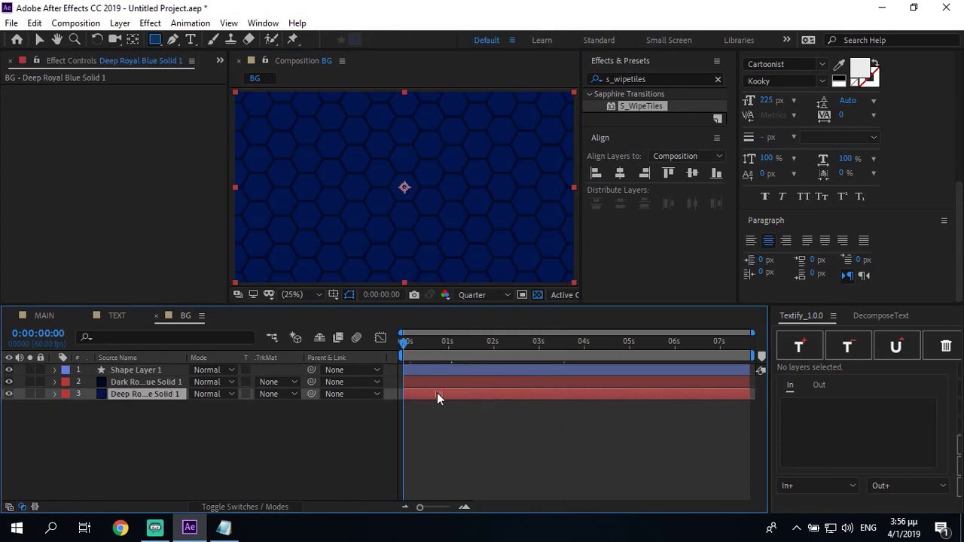
click(445, 420)
drag(491, 342, 402, 378)
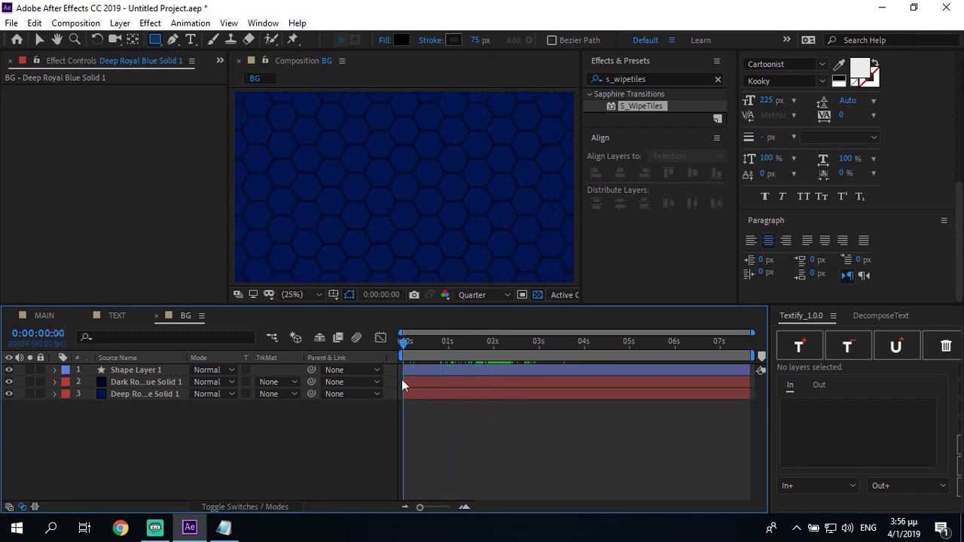
click(406, 369)
Step: Add a Polystar to Shape Layer 1 with 4 points and type set to Polygon
click(528, 39)
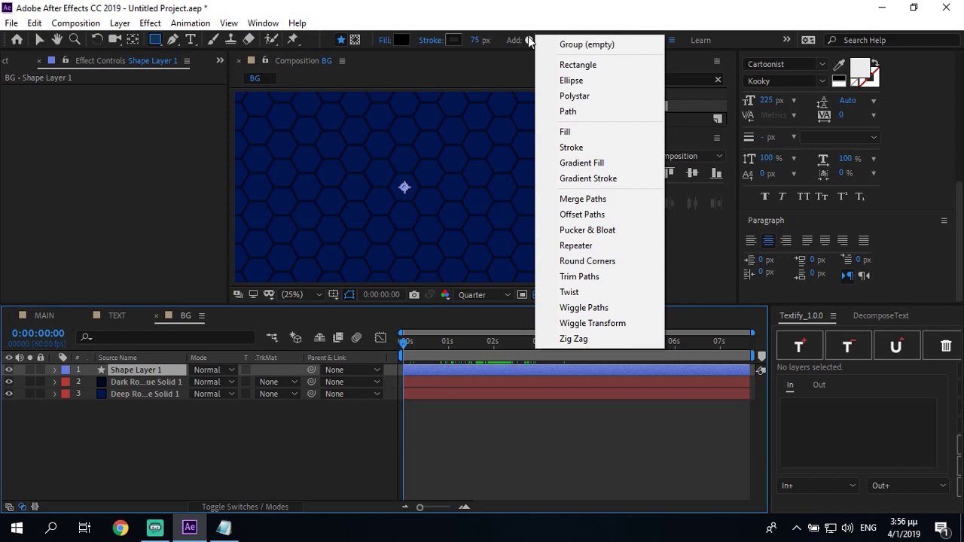
click(587, 95)
click(79, 395)
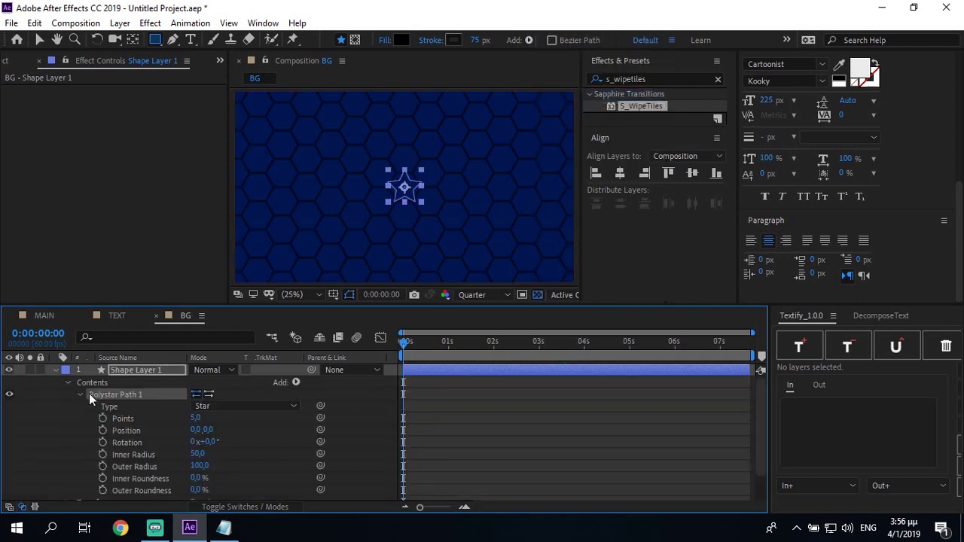
click(197, 418)
text(4)
key(Return)
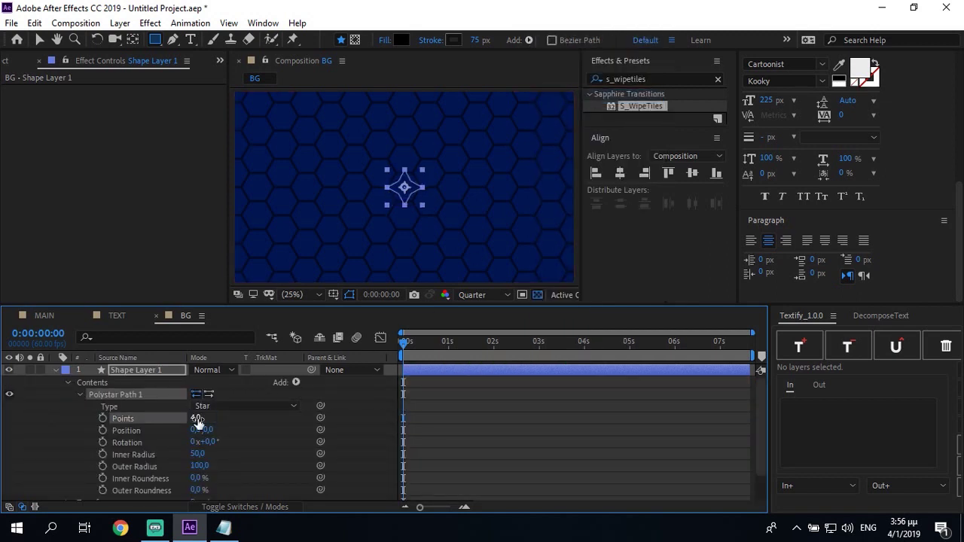
click(223, 405)
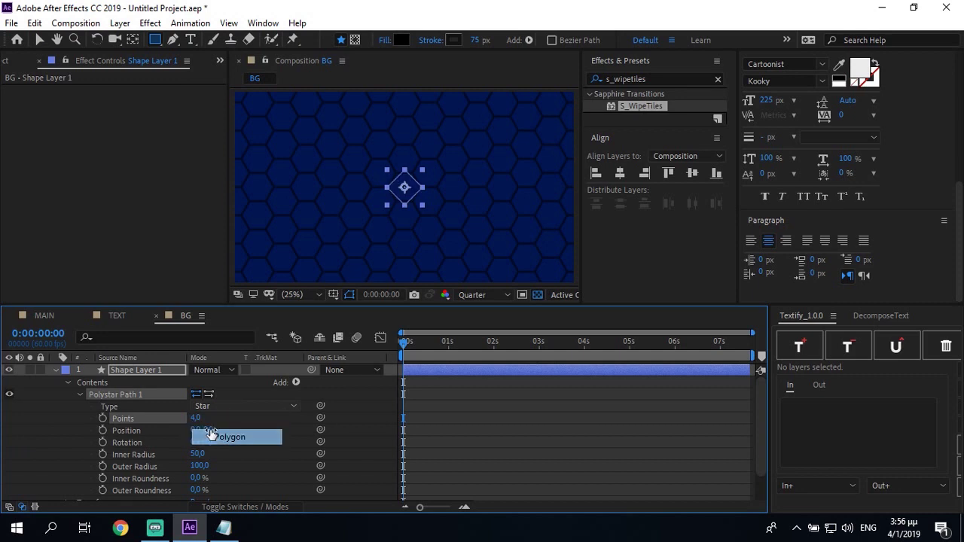
click(221, 435)
click(236, 426)
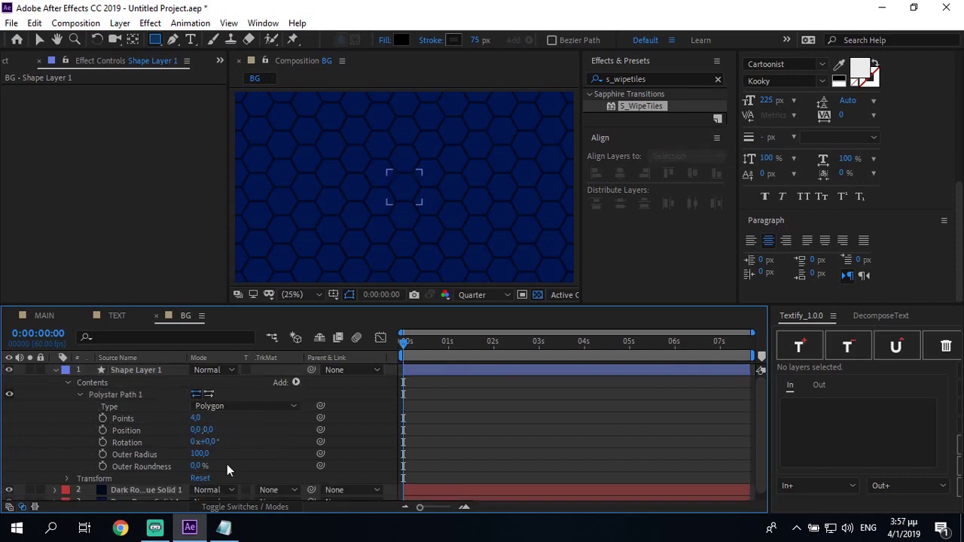
Step: Keyframe the polygon's Outer Radius from 0 at the start to 1640 at 1:30
click(198, 453)
text(0)
key(Return)
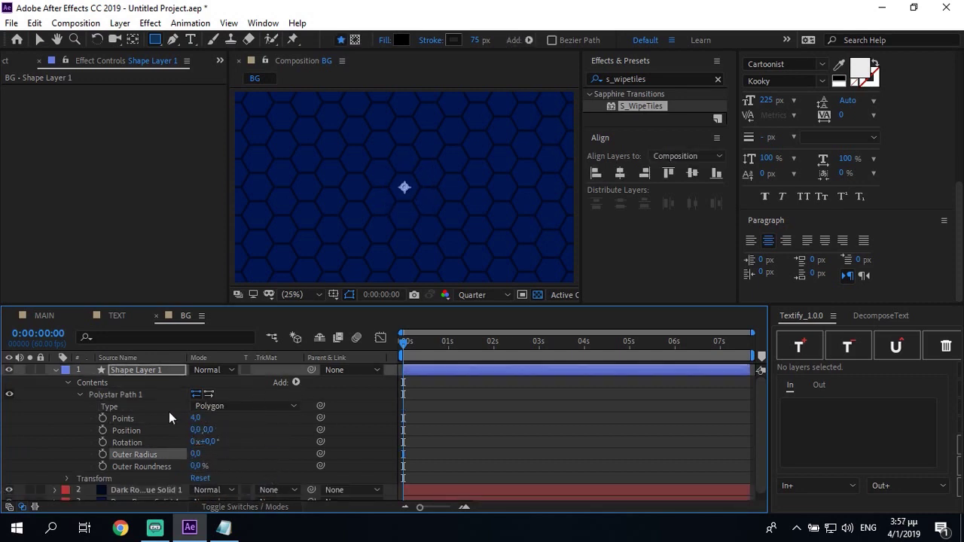
click(101, 455)
key(space)
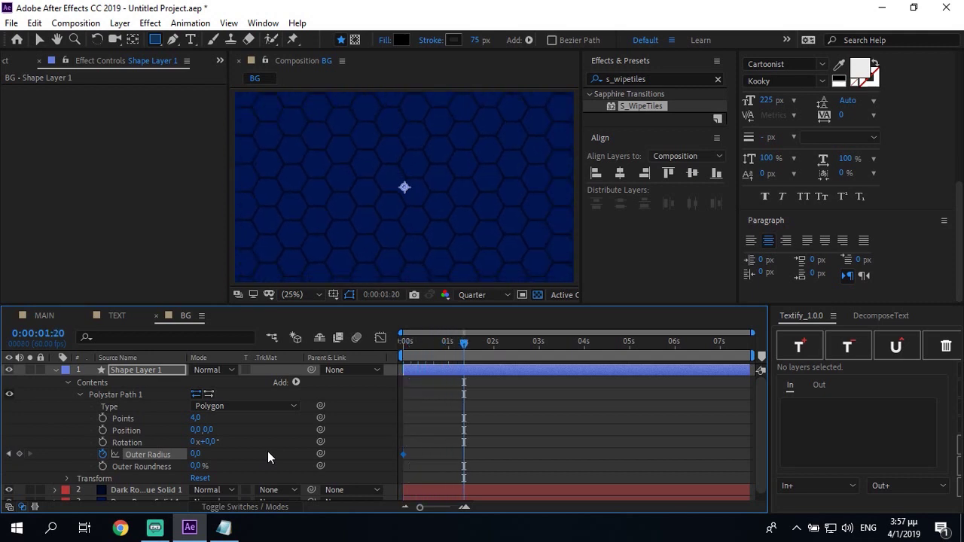
key(space)
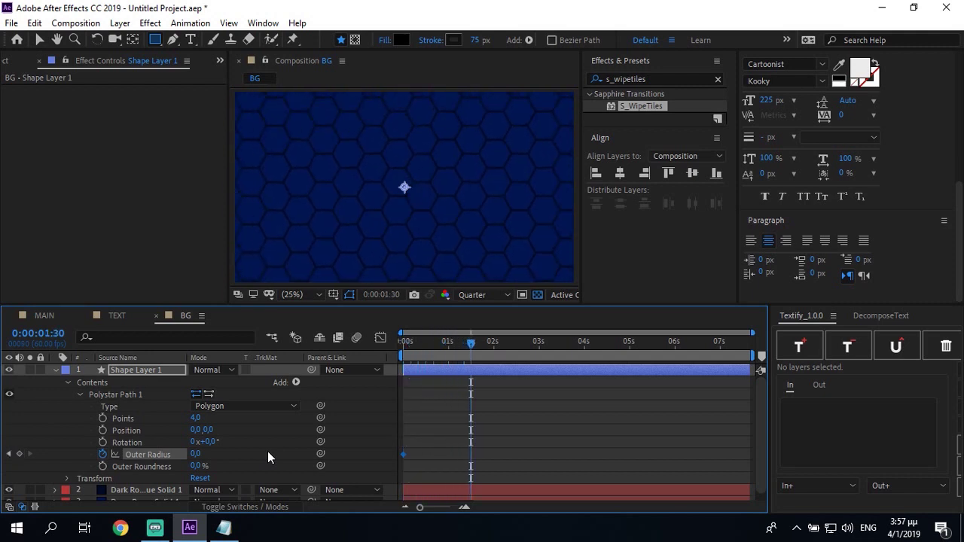
click(194, 455)
text(1640)
key(Return)
Step: Add a Stroke to the polygon with a width of 200 px
click(78, 394)
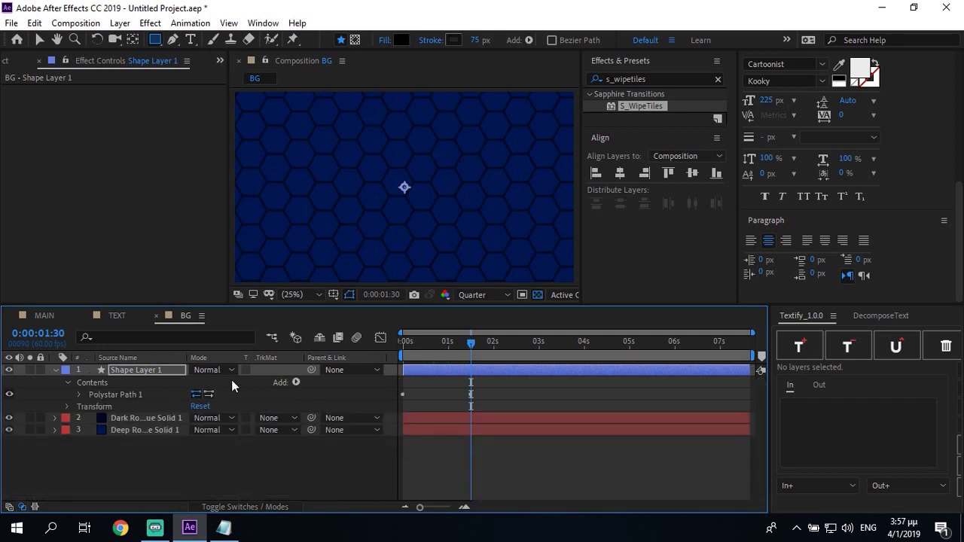
click(296, 382)
click(342, 175)
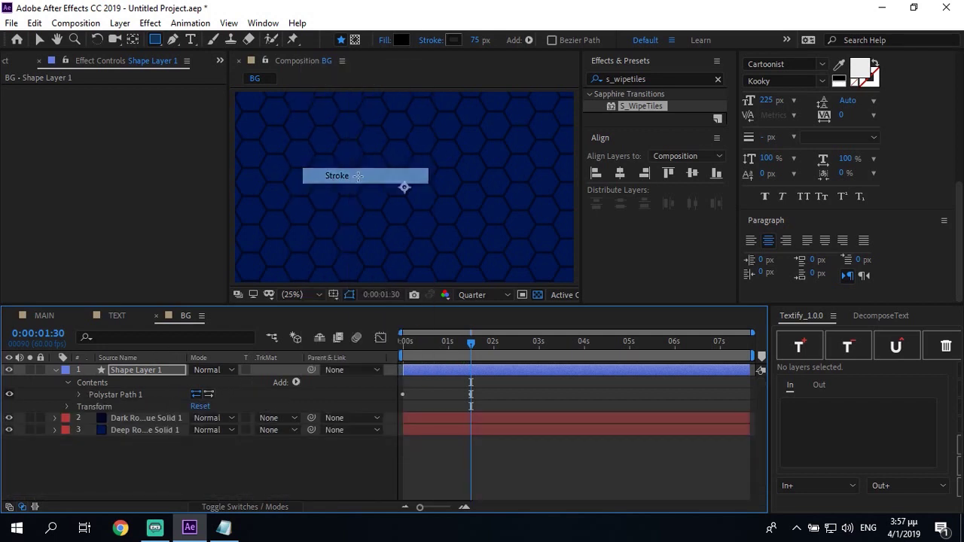
click(475, 39)
text(200)
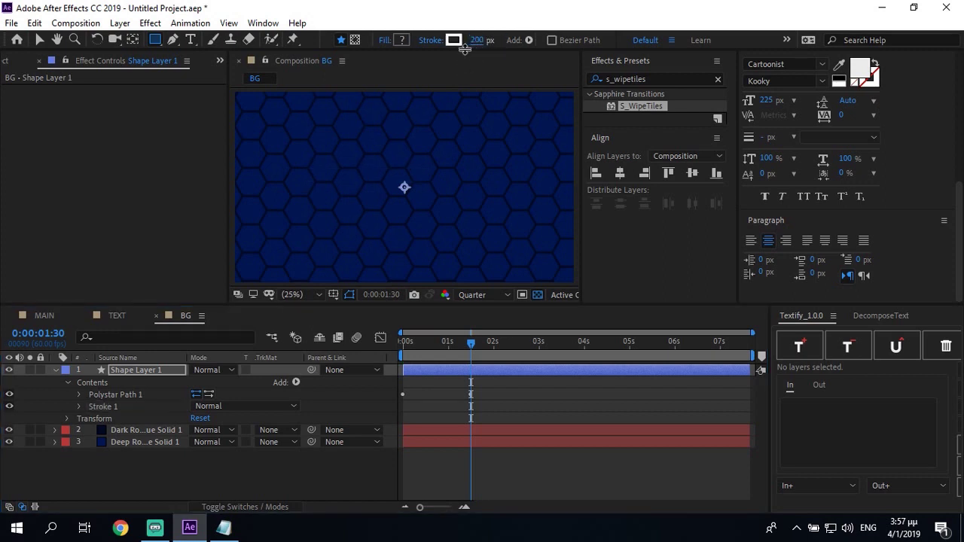
key(Return)
click(211, 441)
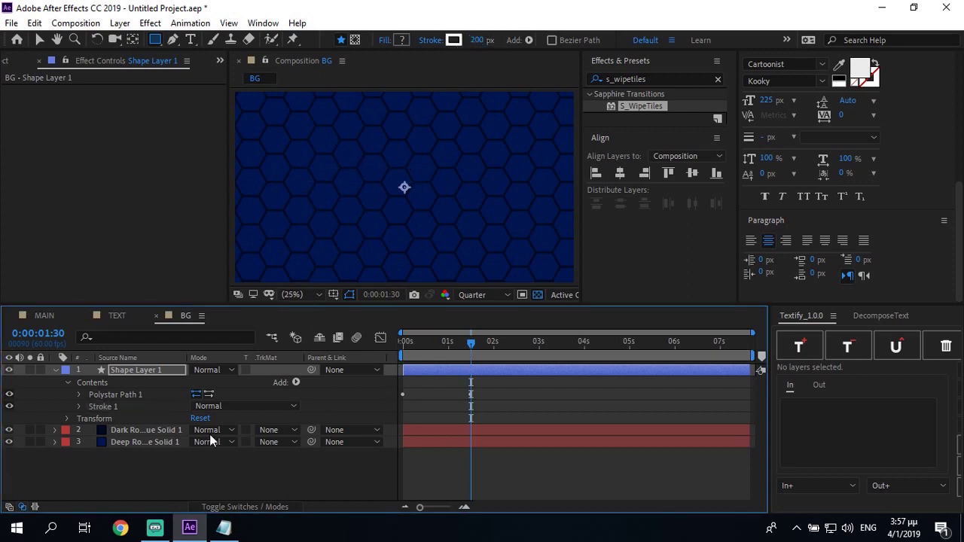
Step: Keyframe the stroke width from 100 at the start to 200 at 1:30, then collapse Shape Layer 1
click(79, 407)
click(103, 447)
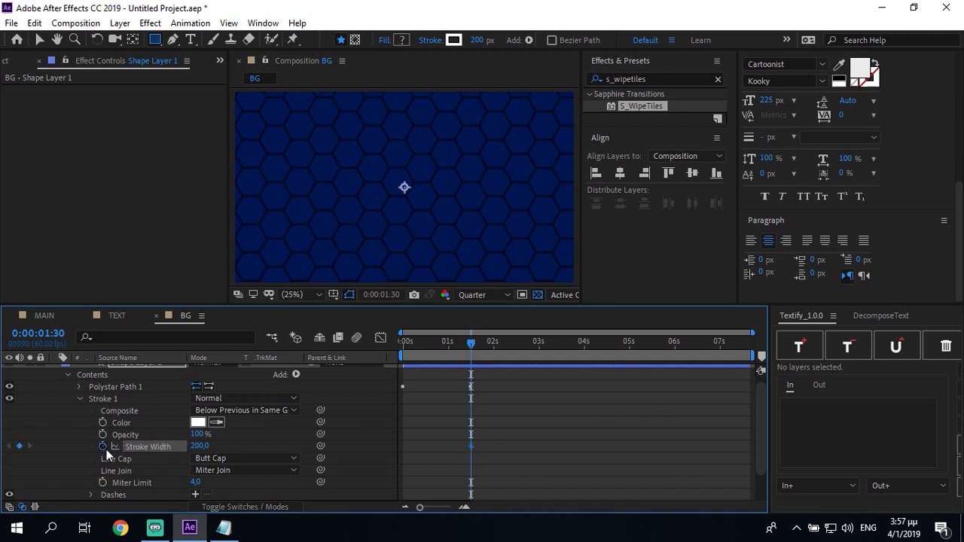
drag(433, 349, 249, 351)
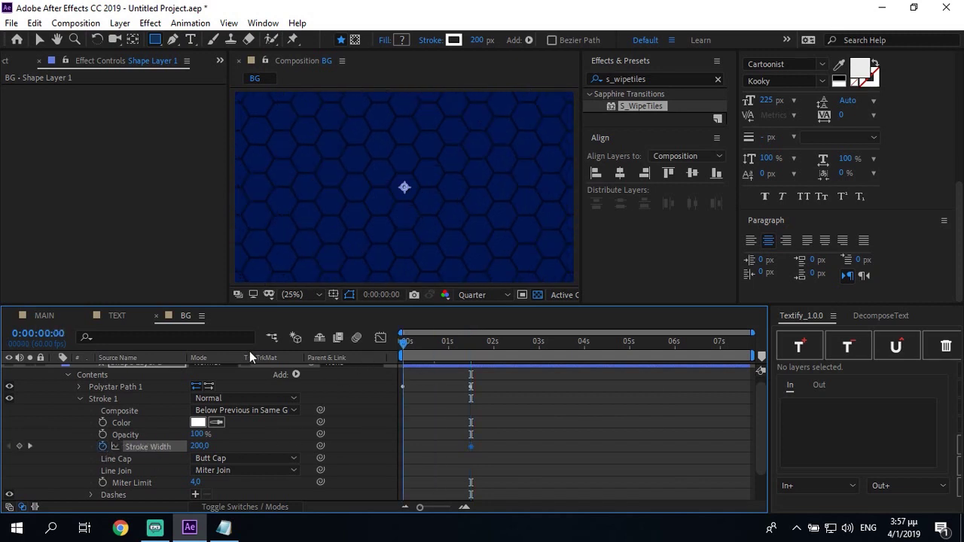
click(200, 446)
text(100)
key(Return)
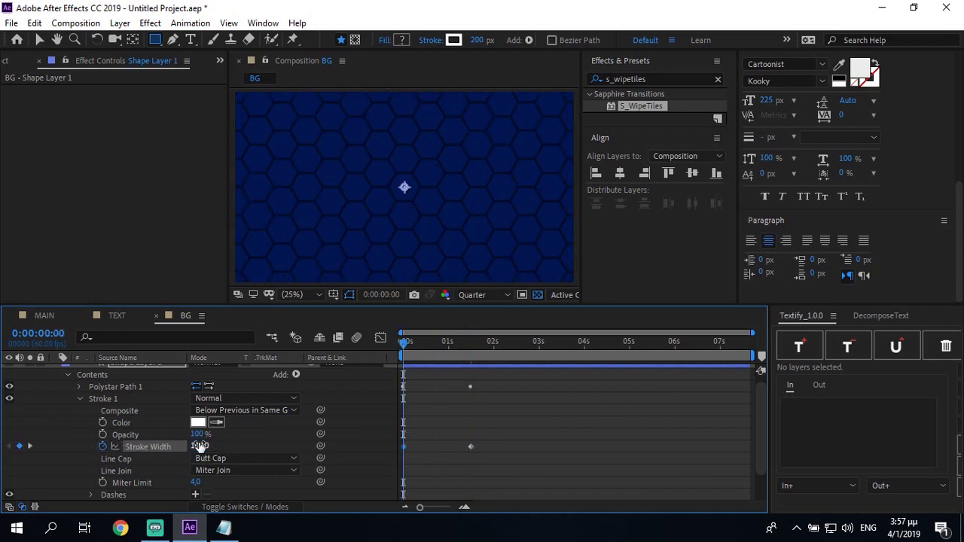
click(80, 399)
click(55, 370)
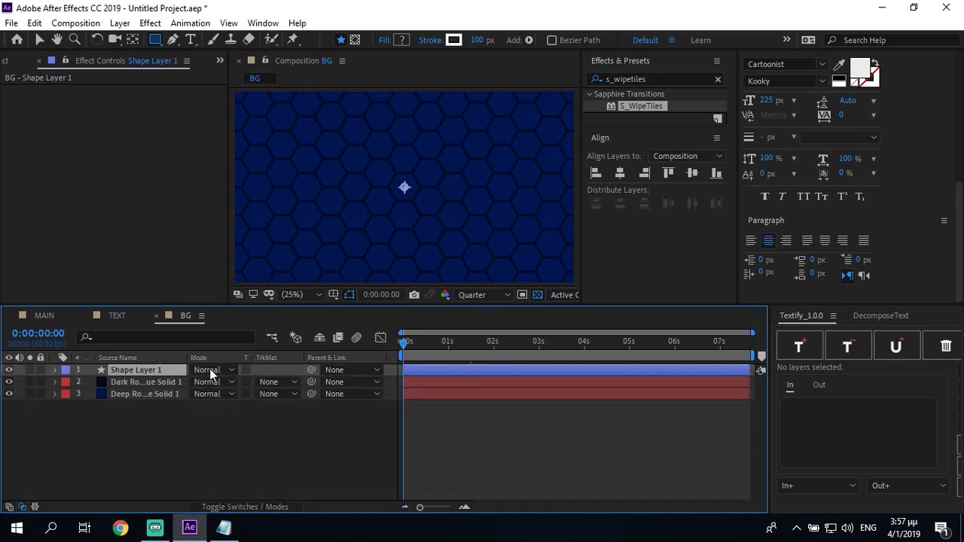
Step: Preview the chevron wipe animation from around 1:28
click(469, 351)
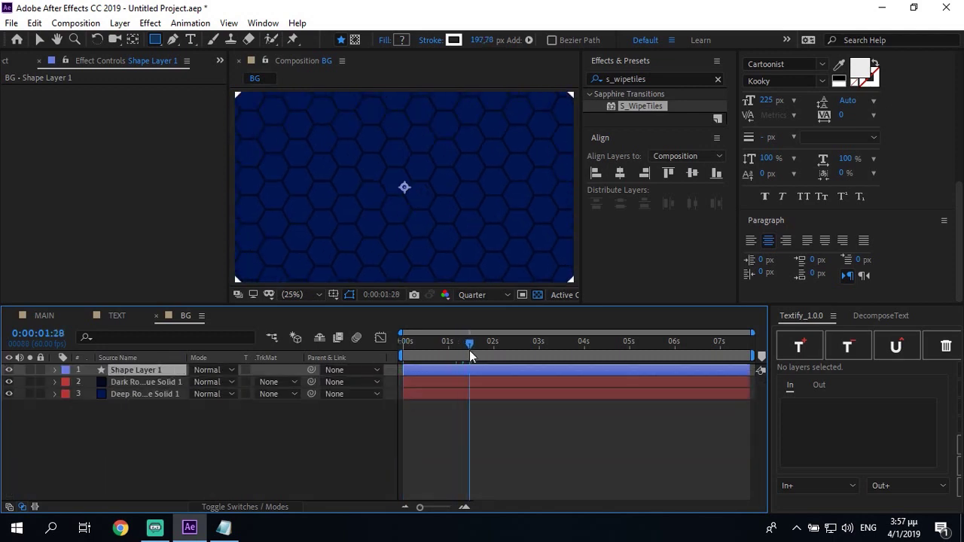
key(Page_Down)
key(Page_Down)
key(ctrl+Down)
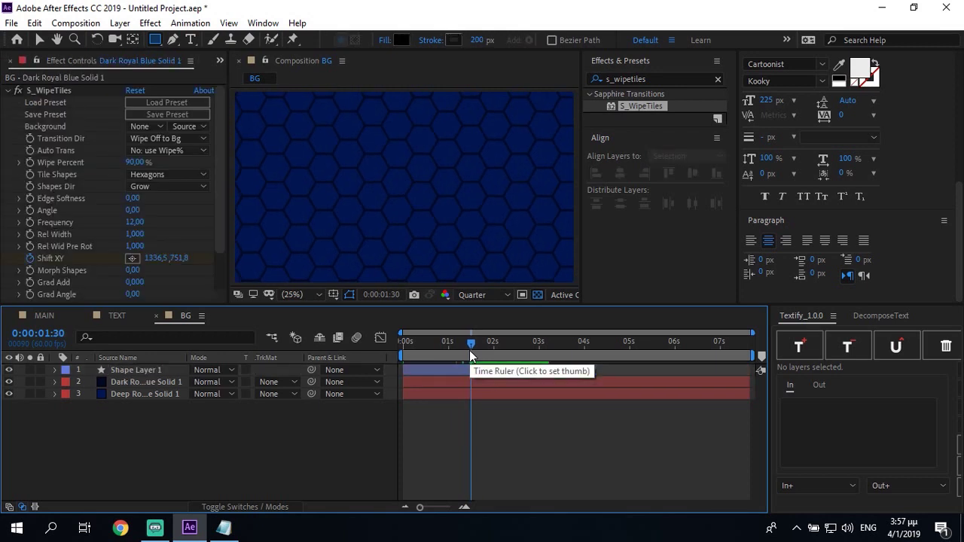
key(space)
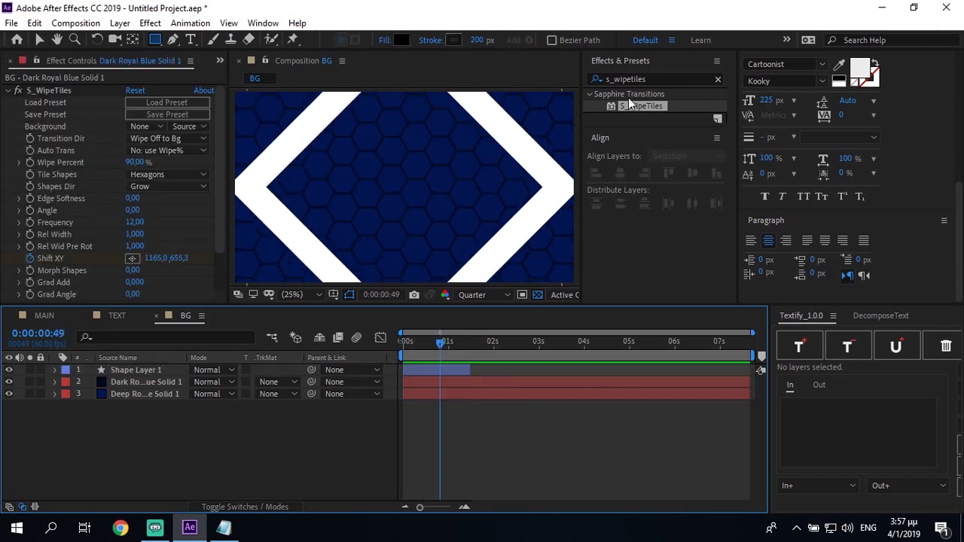
Step: Apply a Drop Shadow effect from Effects & Presets to Shape Layer 1
click(627, 79)
text(drop shadow)
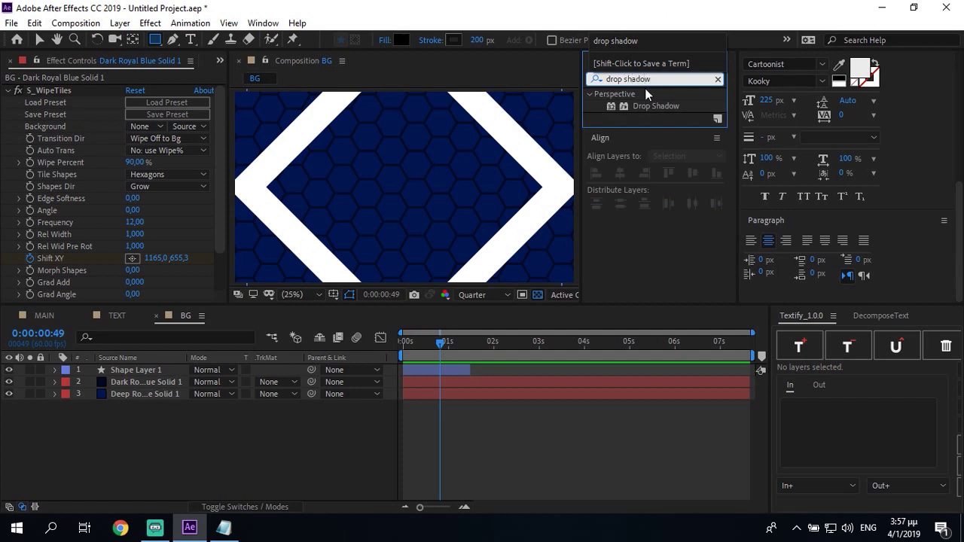
drag(640, 105, 438, 371)
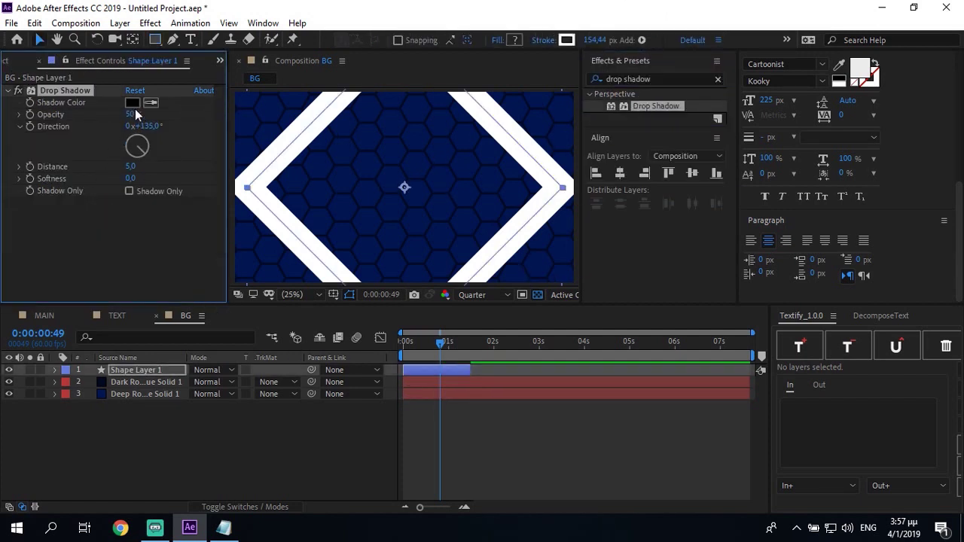
Step: Set the drop shadow to 40% opacity and a distance of 15
click(133, 114)
click(97, 204)
click(129, 167)
text(15)
key(Return)
Step: Duplicate Shape Layer 1 with Ctrl+D
click(208, 435)
click(172, 366)
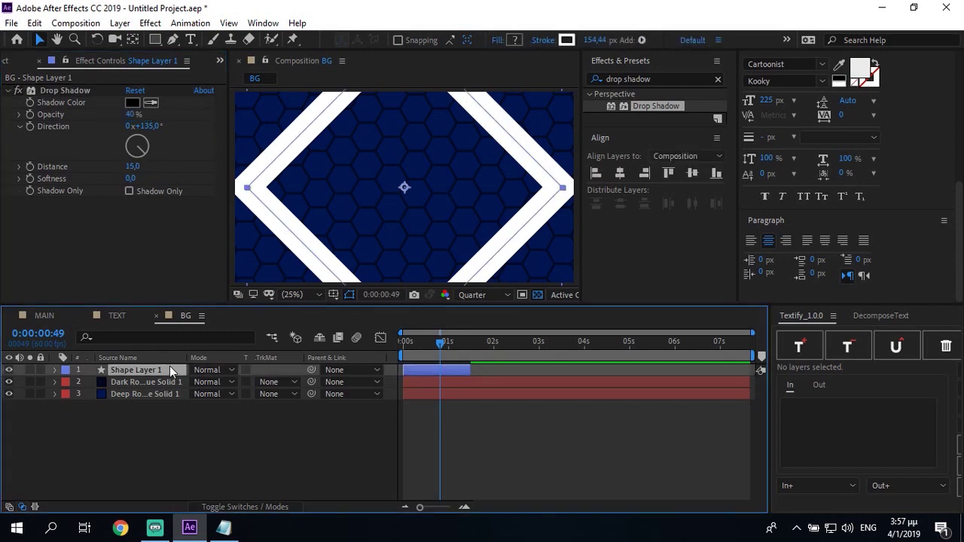
key(ctrl+d)
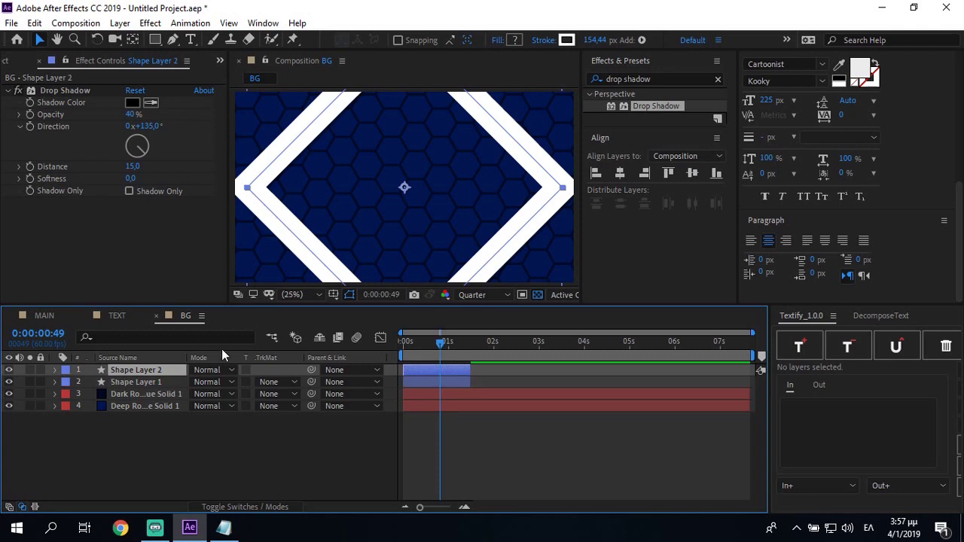
Step: Change Shape Layer 1's stroke colour to blue hex 0042FF
click(417, 377)
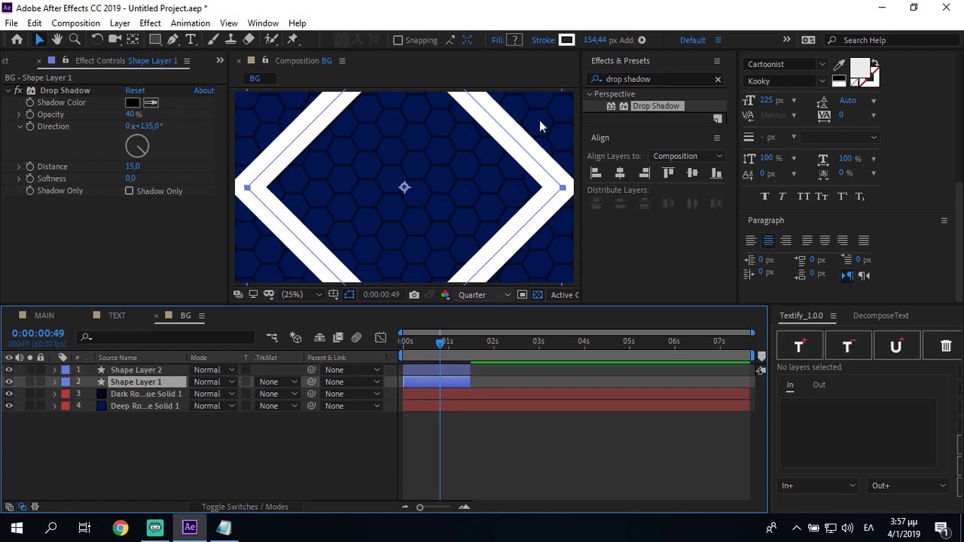
click(566, 40)
click(224, 527)
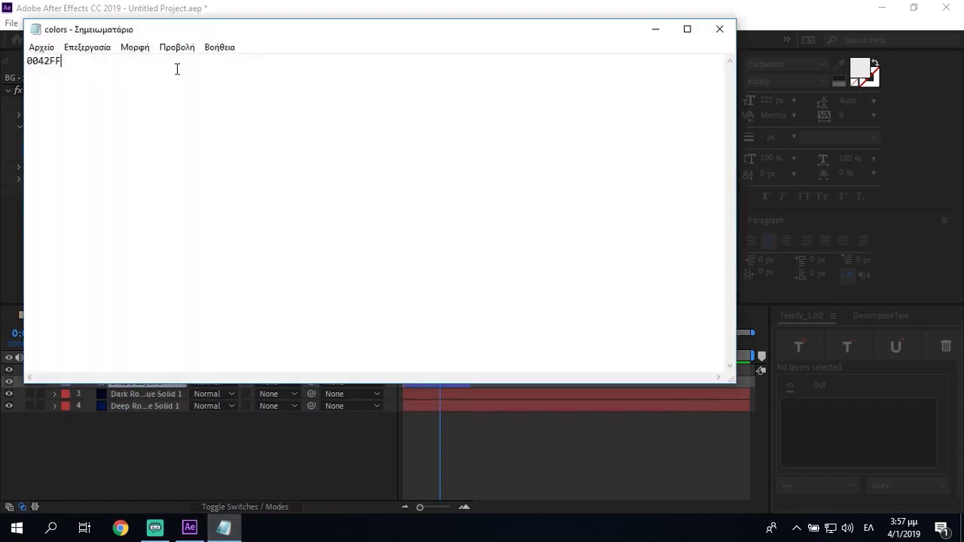
double_click(58, 61)
click(653, 30)
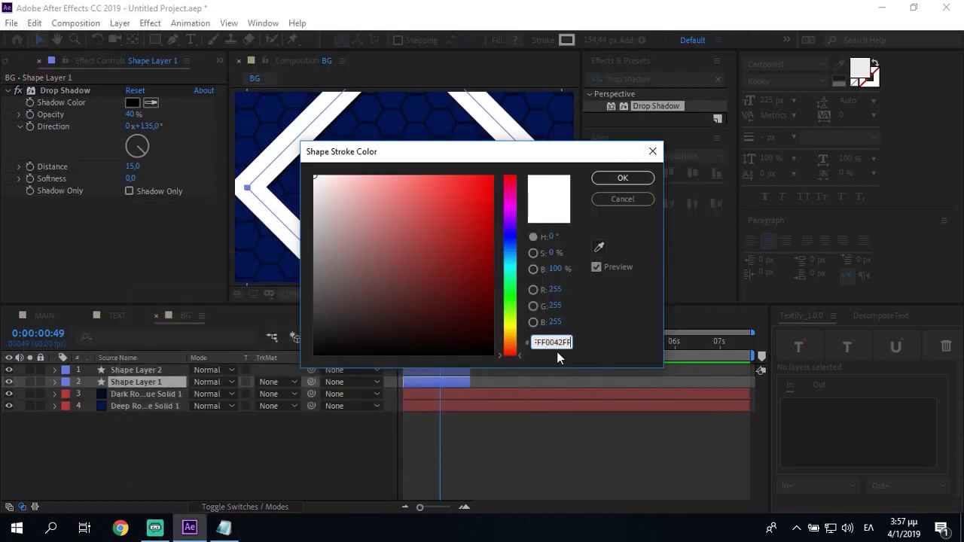
key(Tab)
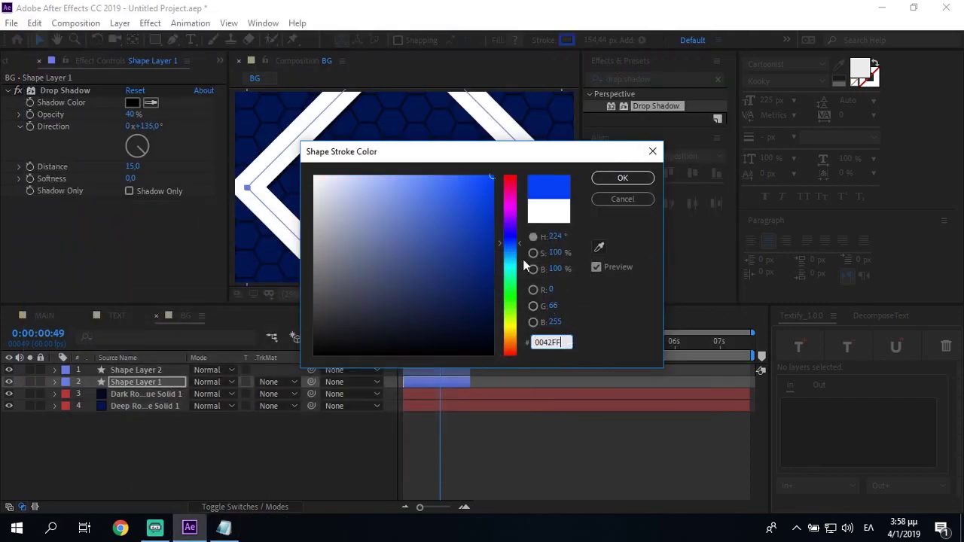
click(622, 179)
click(443, 369)
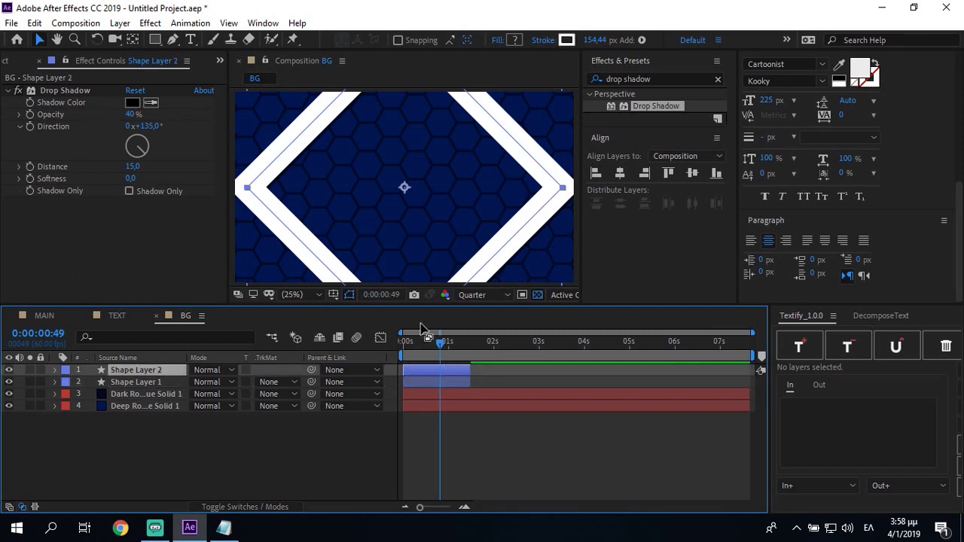
click(613, 80)
Step: Apply the Venetian Blinds effect to Shape Layer 2
text(wave)
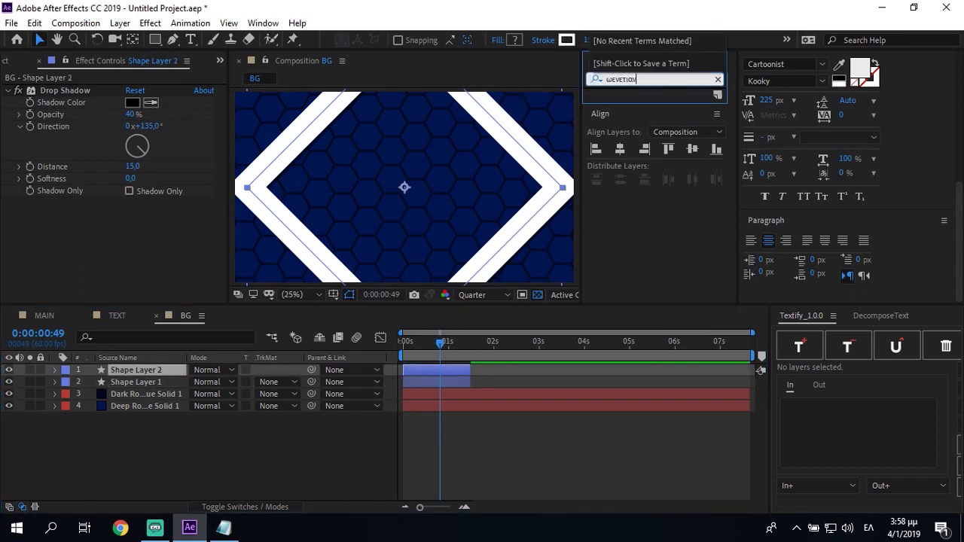
key(BackSpace)
key(BackSpace)
key(BackSpace)
key(BackSpace)
text(venetian)
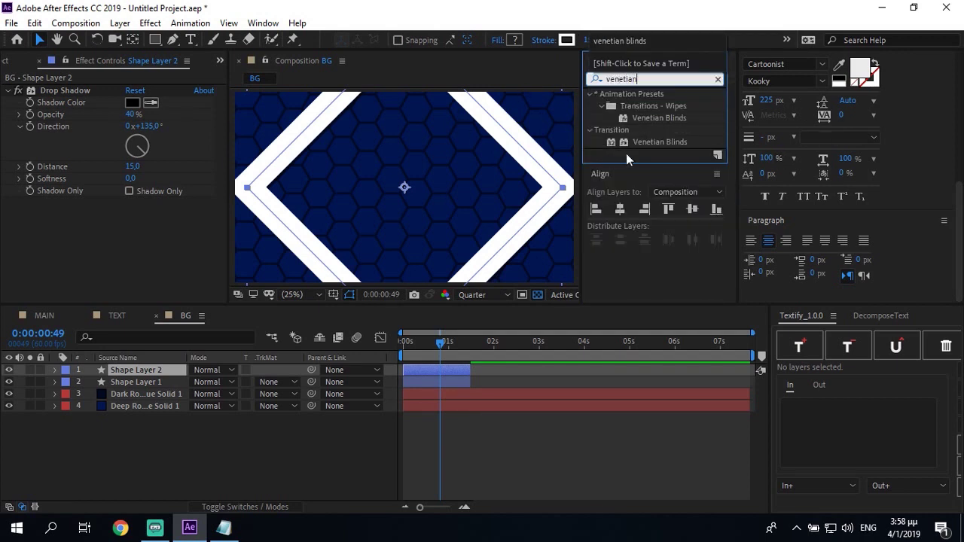
double_click(632, 142)
Step: Set the blinds to 25% completion, width 60 and 90°, and delay Shape Layer 2 about 40 frames
click(131, 216)
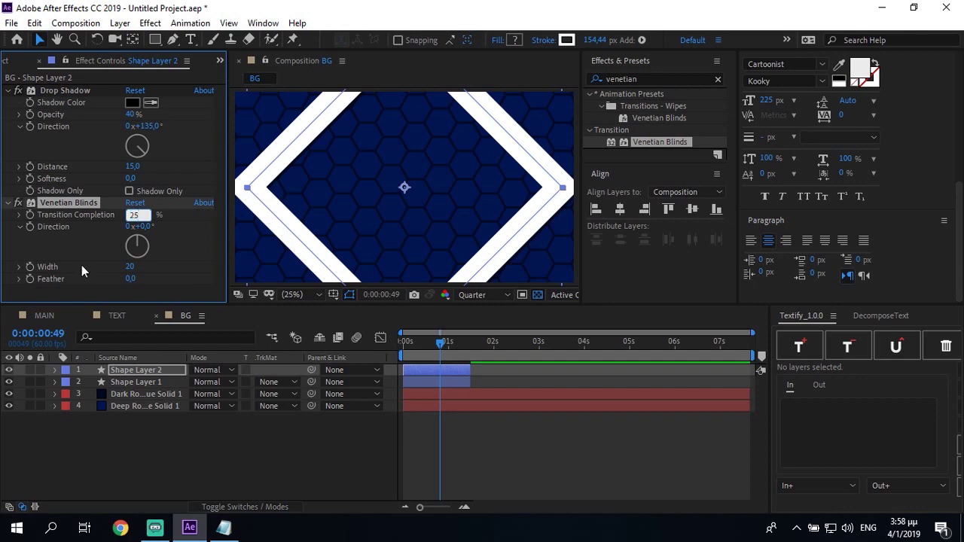
key(Return)
click(132, 267)
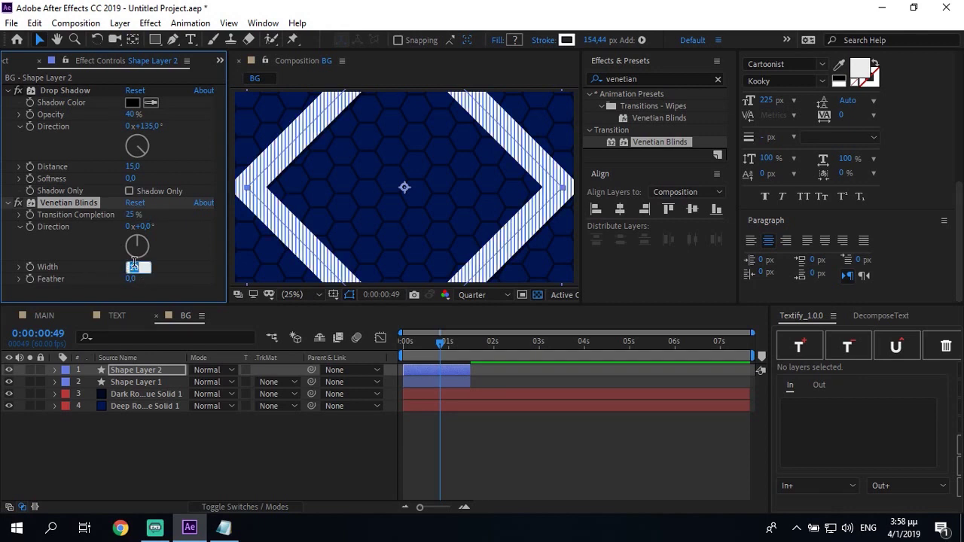
text(60)
key(Return)
click(143, 225)
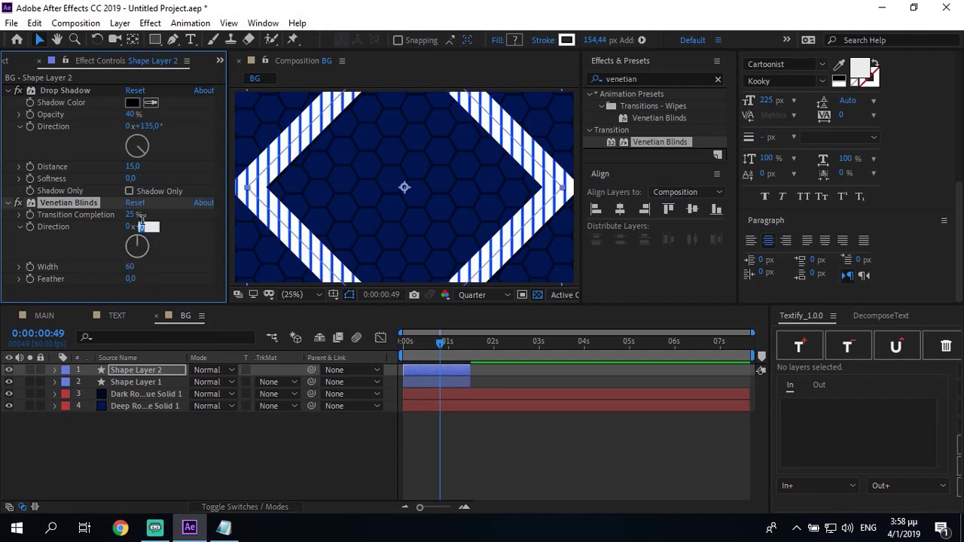
text(90)
key(Return)
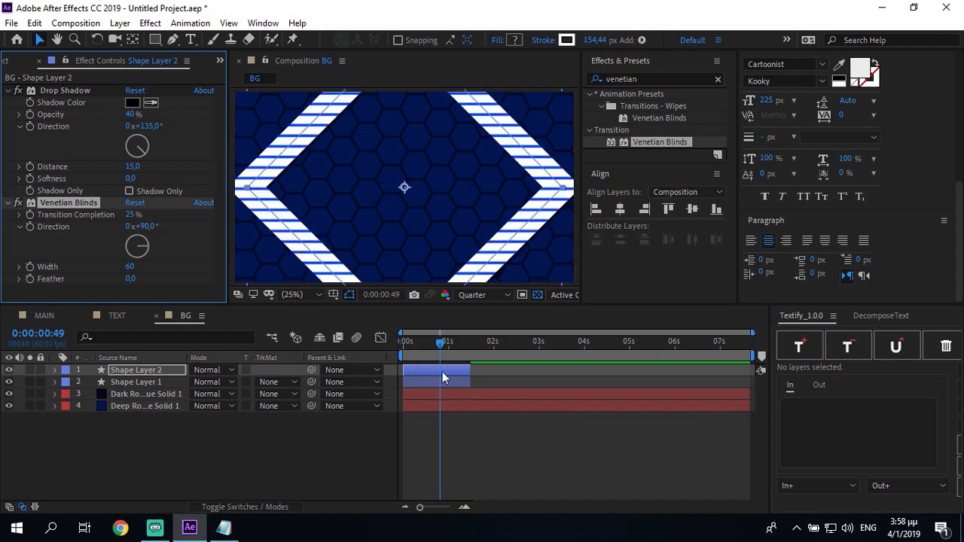
click(445, 372)
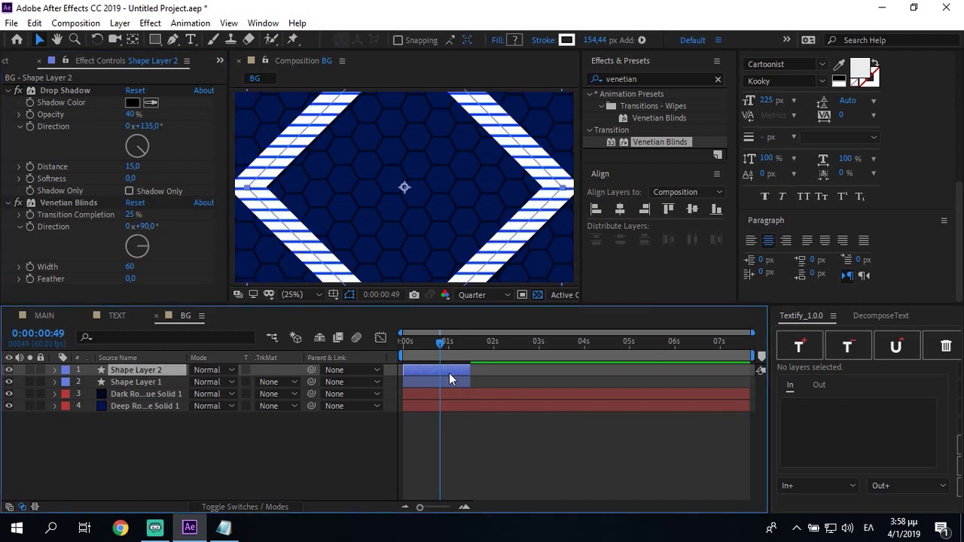
key(shift+alt+Page_Down)
key(shift+alt+Page_Down)
key(shift+alt+Page_Down)
key(shift+alt+Page_Down)
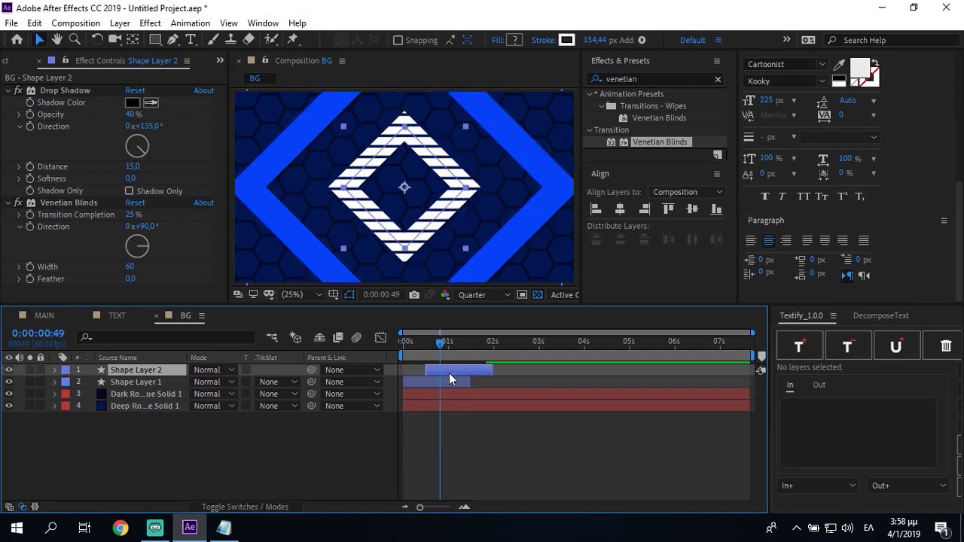
Step: Pre-compose both shape layers into a new composition named BG SHAPES
shift+click(120, 381)
right_click(137, 378)
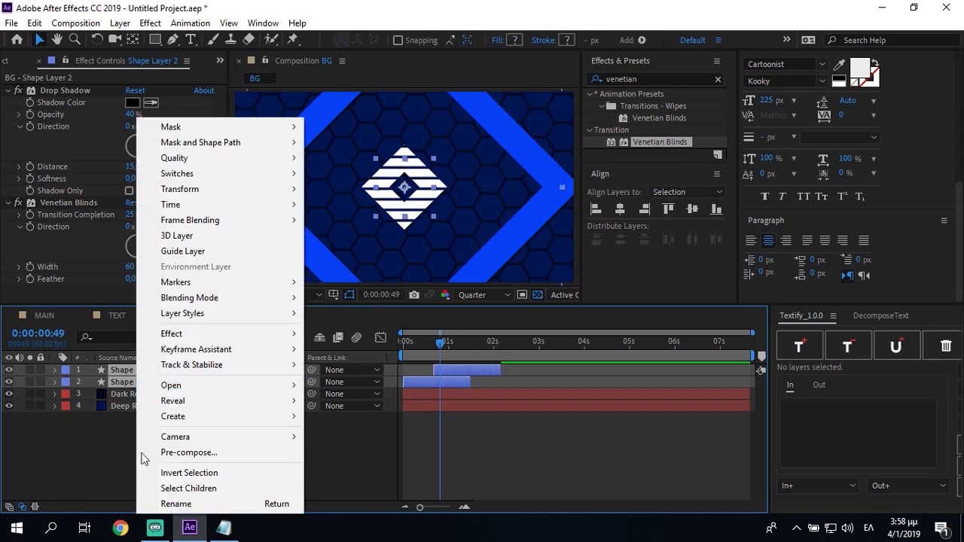
click(168, 454)
key(BackSpace)
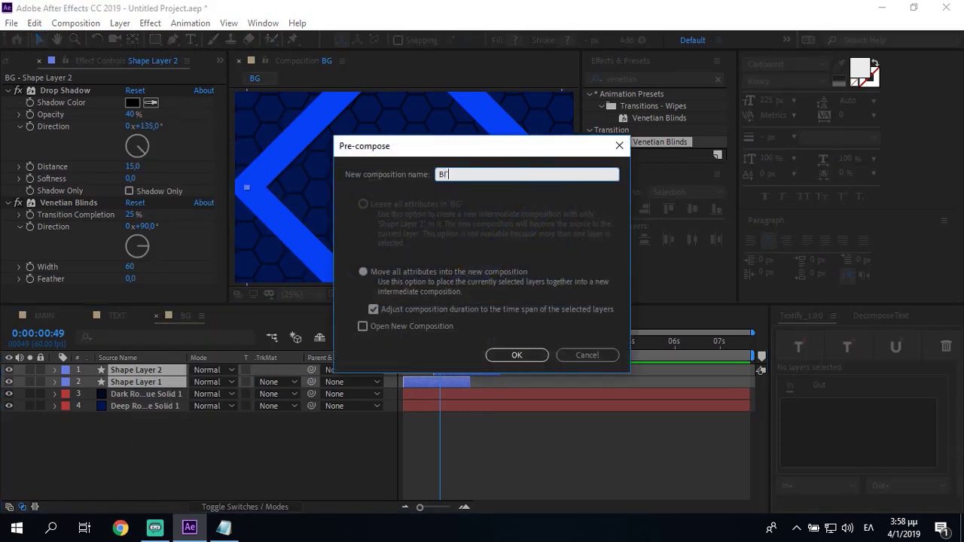
text(ΒΓ ΣΗΑΠΡ)
key(BackSpace)
key(BackSpace)
key(BackSpace)
key(BackSpace)
key(BackSpace)
key(BackSpace)
key(BackSpace)
key(Return)
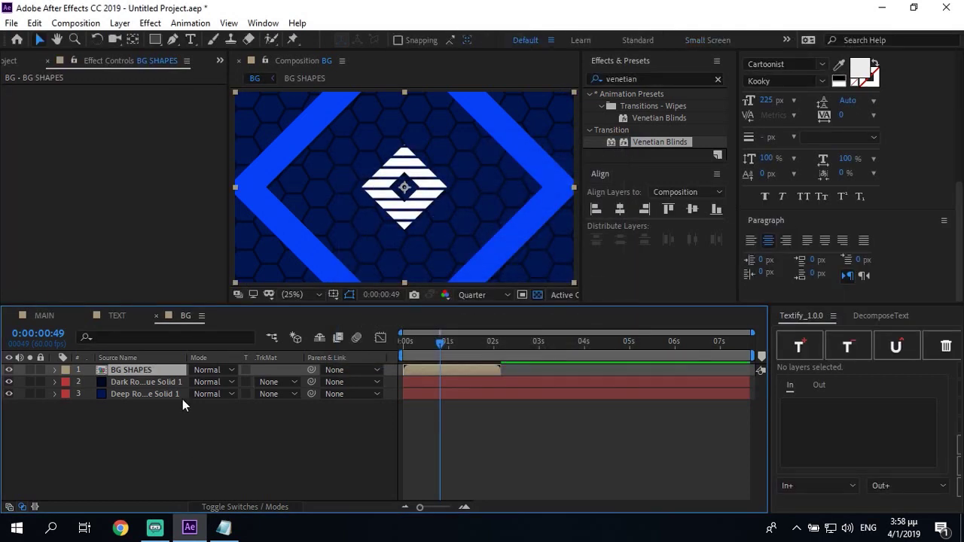
Step: Open the BG SHAPES composition from the composition navigation map
double_click(414, 368)
drag(123, 427, 157, 429)
click(187, 316)
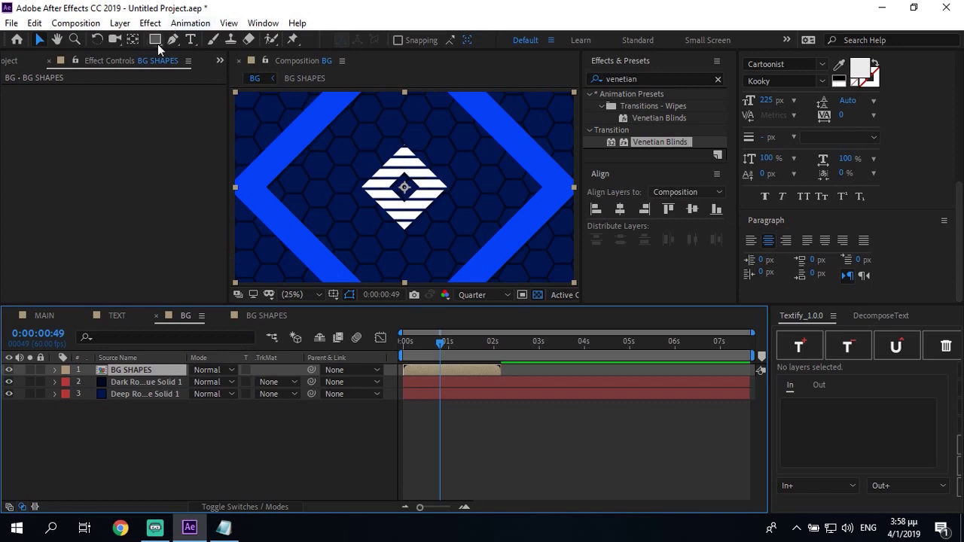
key(Tab)
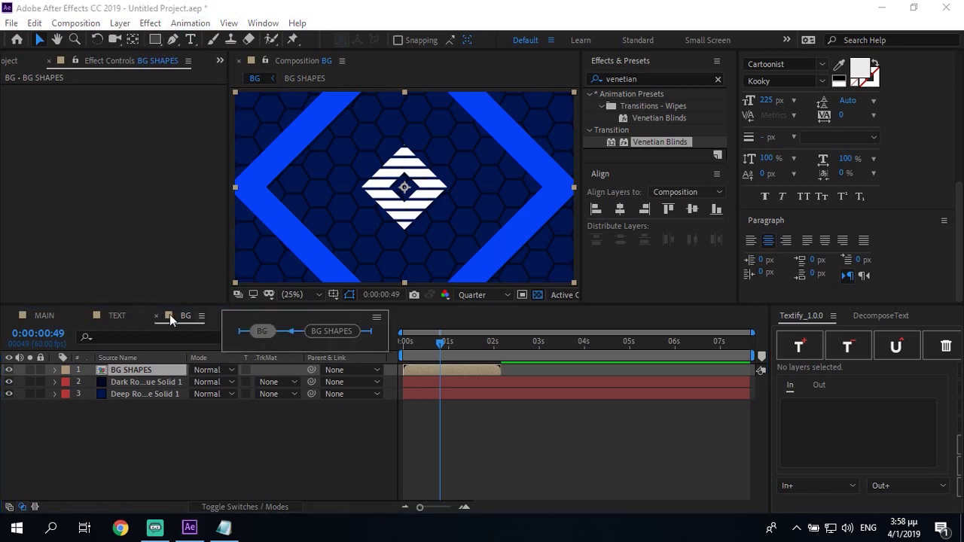
click(331, 331)
click(136, 370)
Step: Set Shape Layer 2's X position to 420 and Shape Layer 1's X position to 480
key(p)
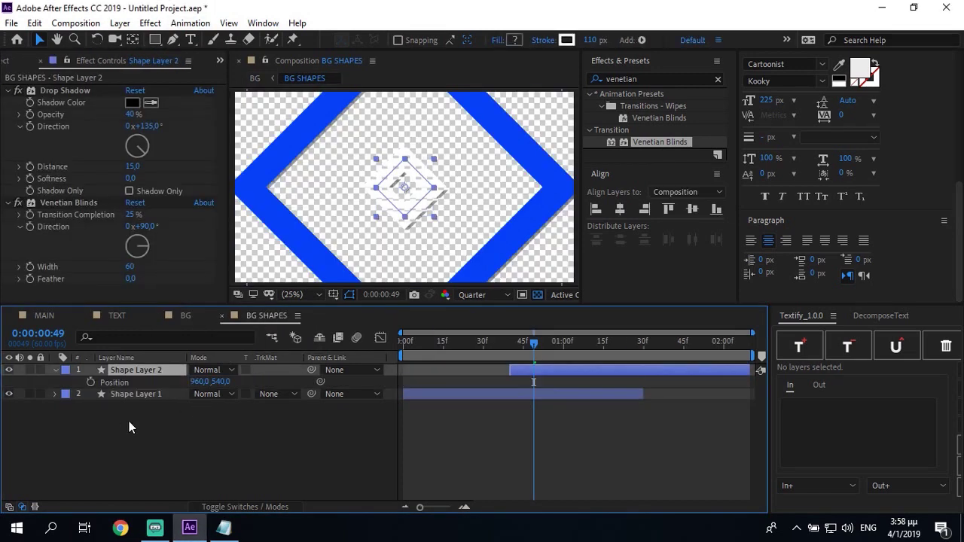
click(197, 382)
text(420)
key(Return)
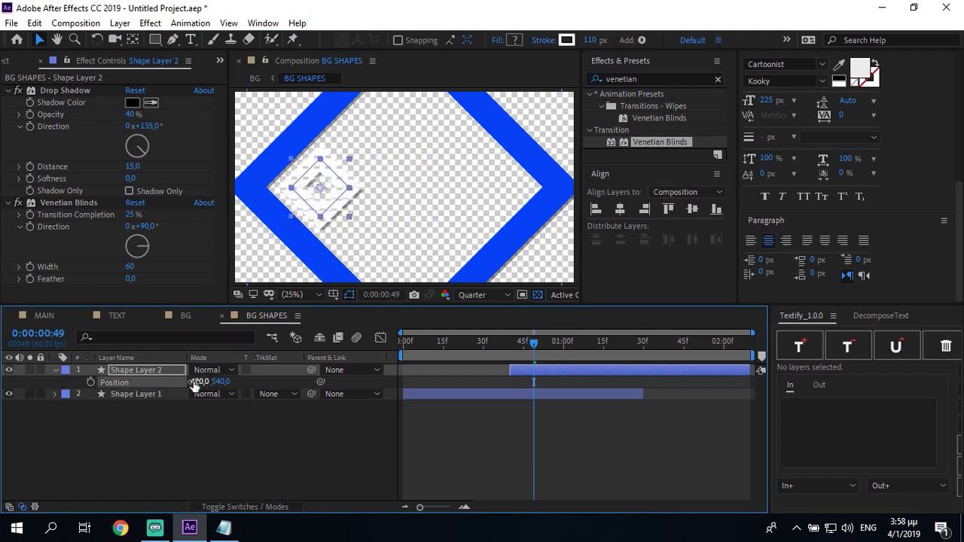
click(147, 393)
key(p)
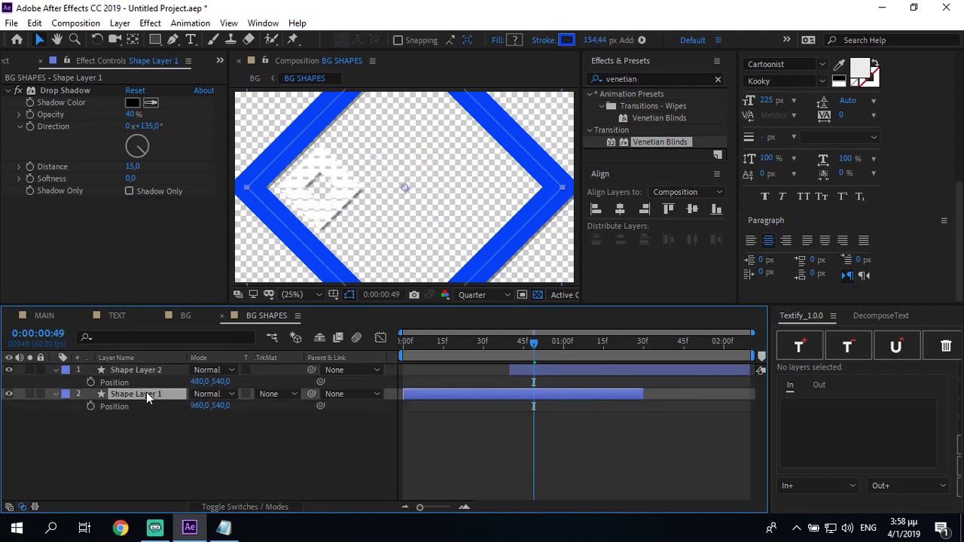
click(198, 406)
text(480)
key(Return)
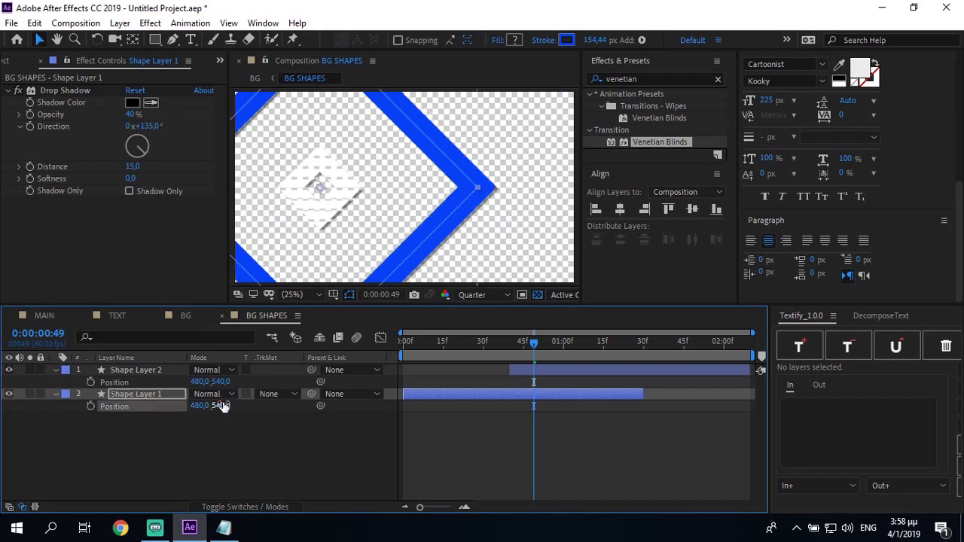
Step: Move both shape layers to Y position 1080 and return to the BG composition
click(223, 405)
click(215, 405)
text(0)
key(Return)
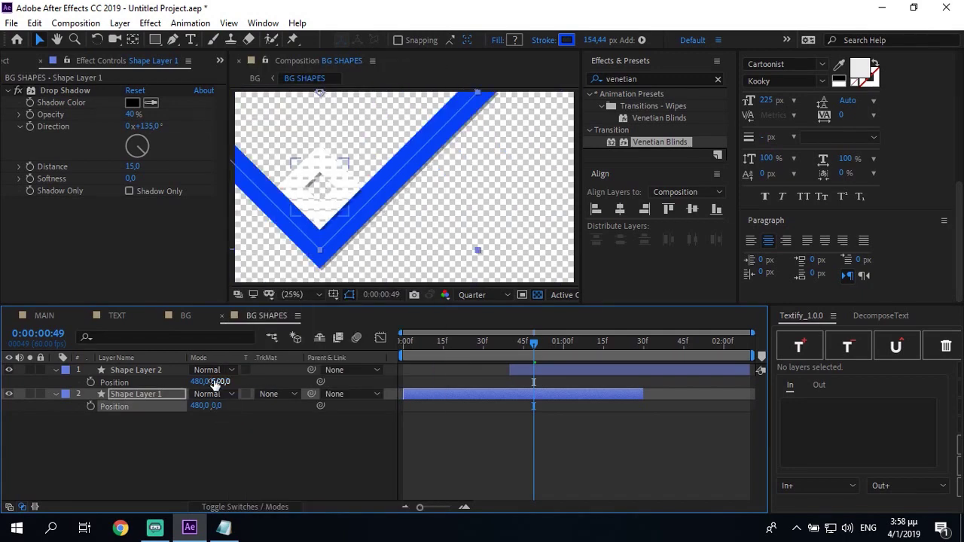
key(ctrl+z)
click(222, 406)
text(108)
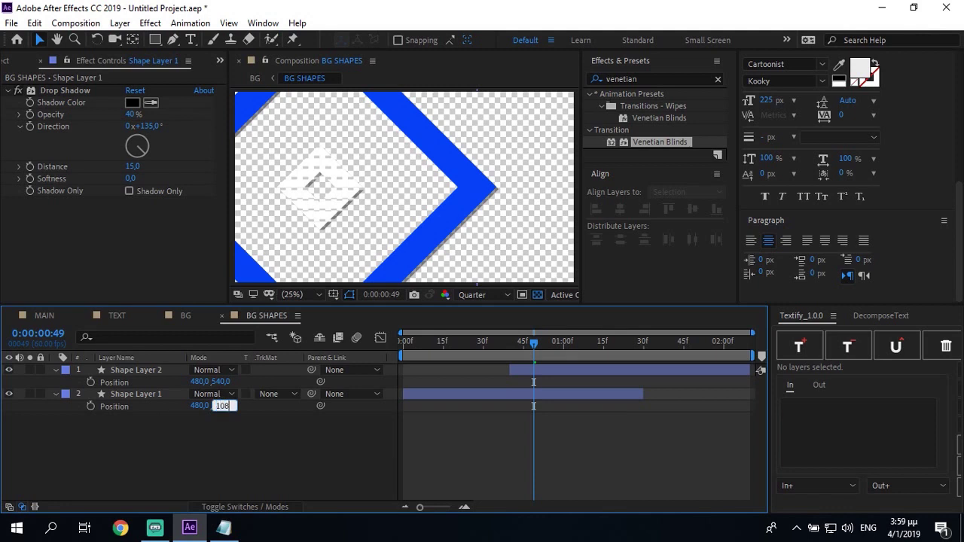
text(0)
key(Return)
click(221, 382)
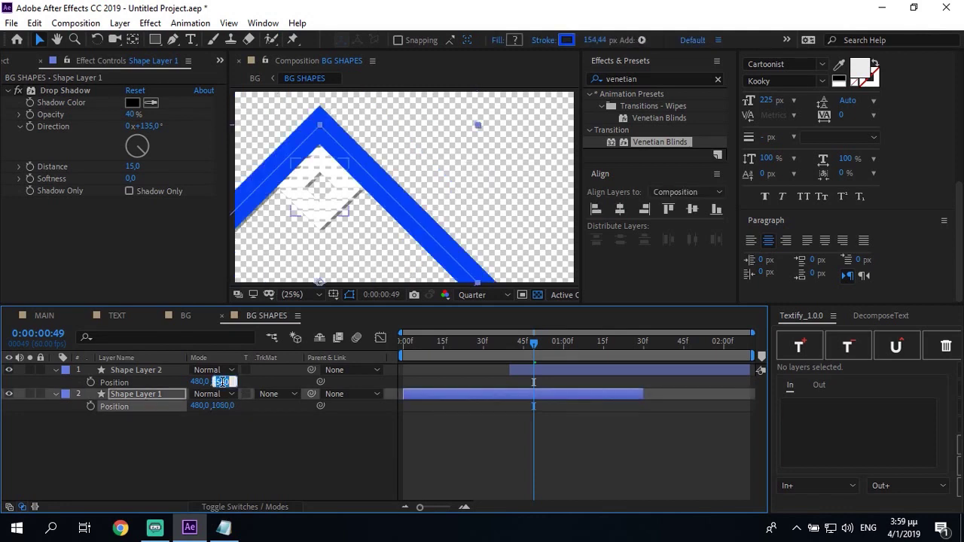
text(1080)
key(Return)
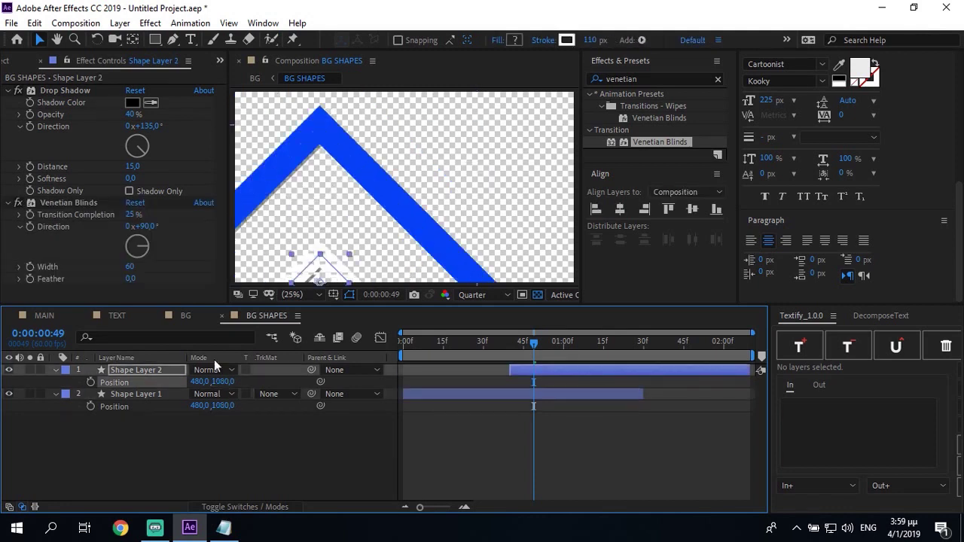
click(189, 315)
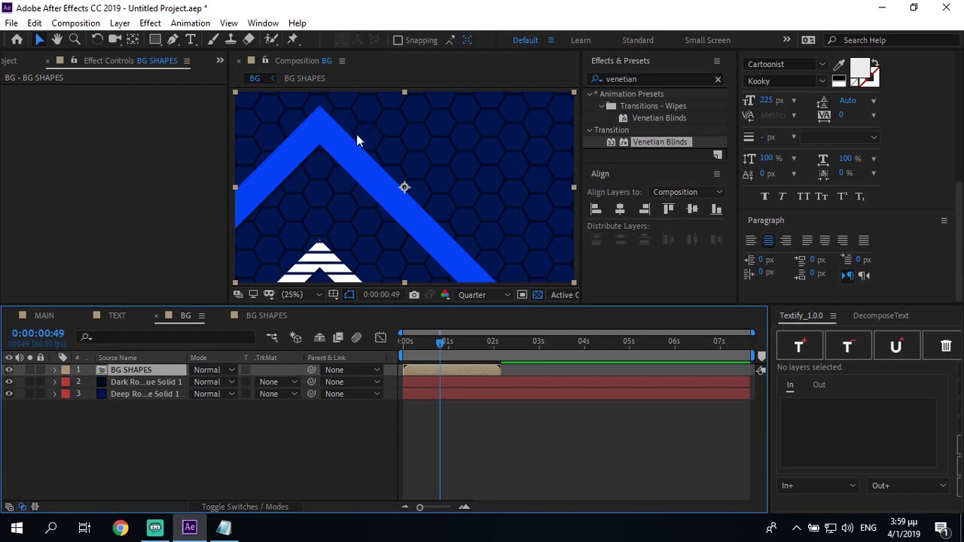
Step: Draw a rectangle mask on the BG SHAPES layer over the left side of the frame
click(155, 39)
scroll(446, 168, up, 7)
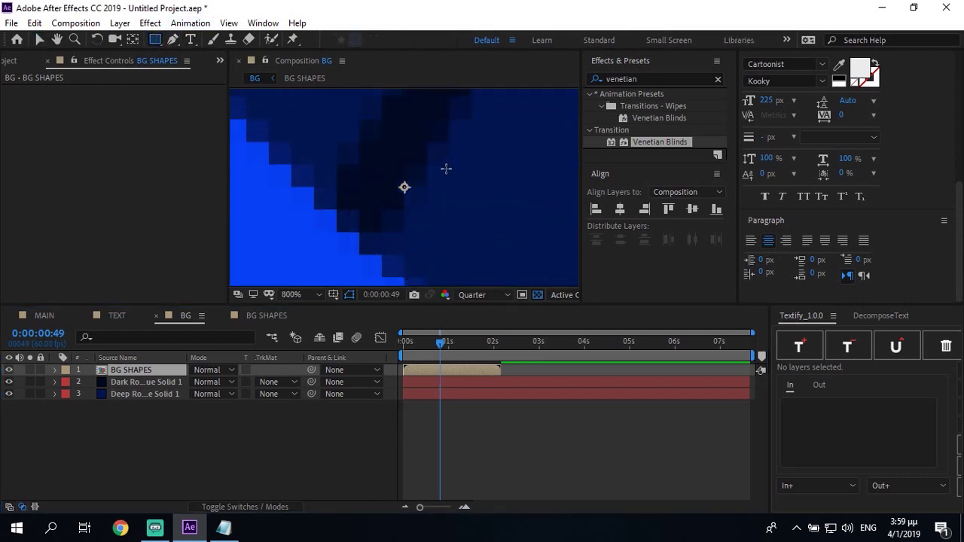
key(h)
scroll(421, 152, down, 4)
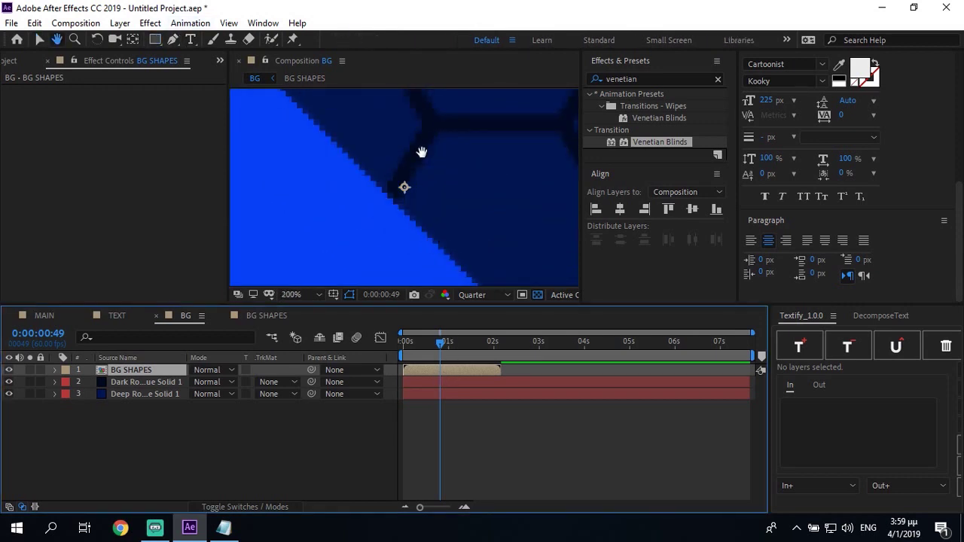
drag(388, 172, 434, 163)
click(155, 41)
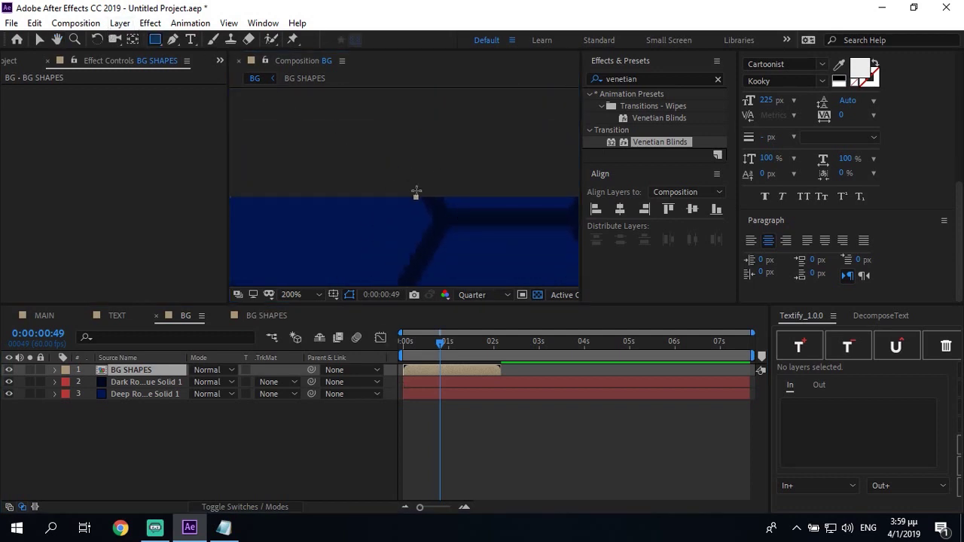
drag(416, 176, 2, 473)
drag(7, 536, 7, 536)
scroll(291, 215, down, 8)
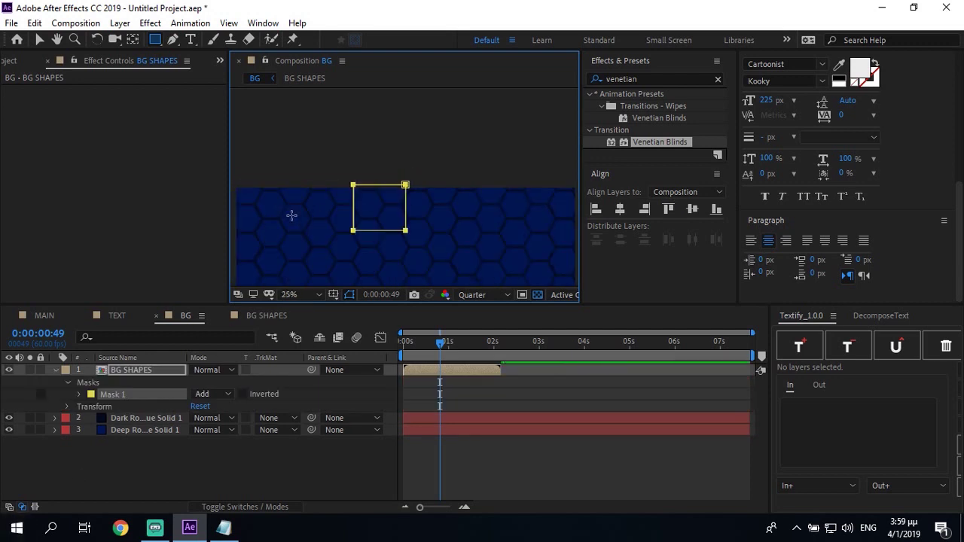
Step: Stretch the mask past the composition's top, bottom and left edges, then zoom to Fit
click(39, 39)
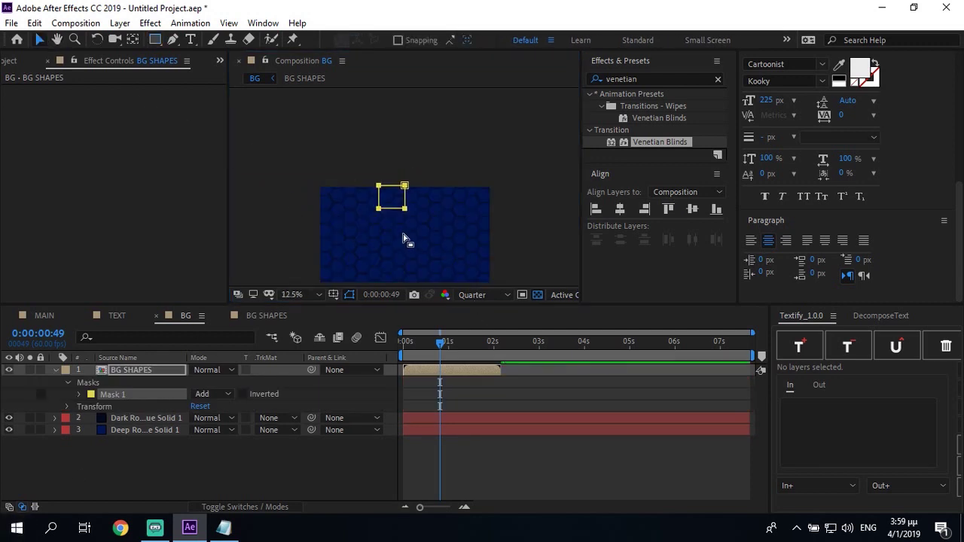
drag(377, 208, 312, 243)
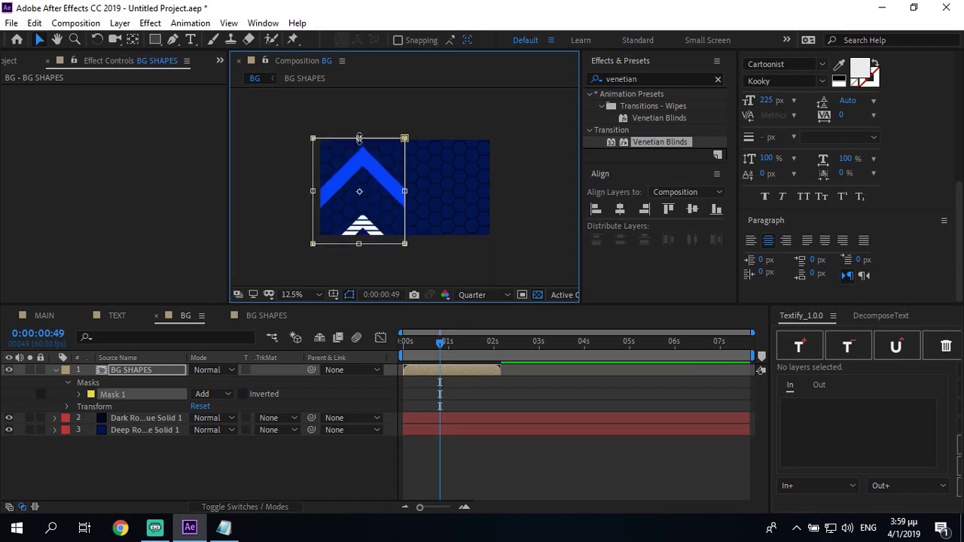
drag(358, 138, 358, 117)
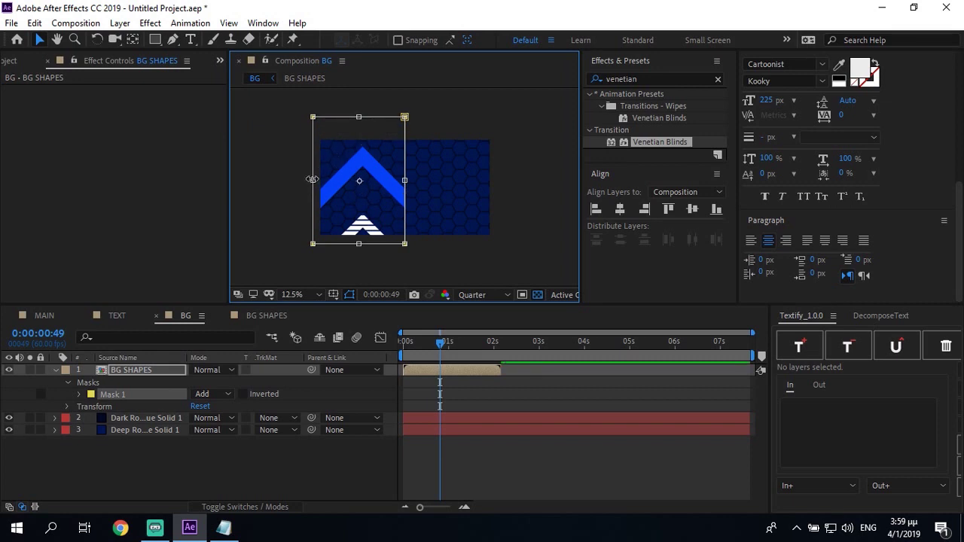
drag(313, 179, 294, 180)
click(292, 294)
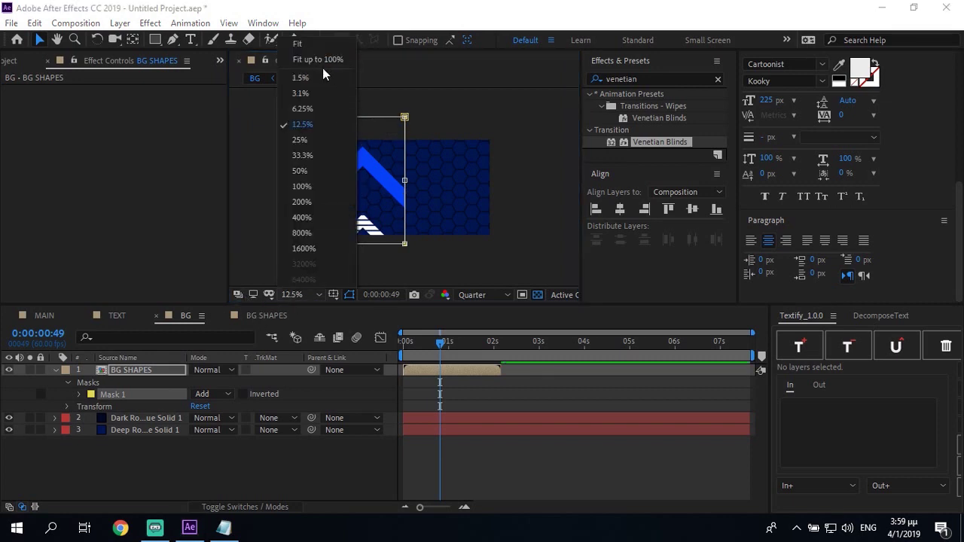
click(319, 60)
click(227, 460)
Step: Duplicate the BG SHAPES layer and rotate the copy 180°
click(40, 369)
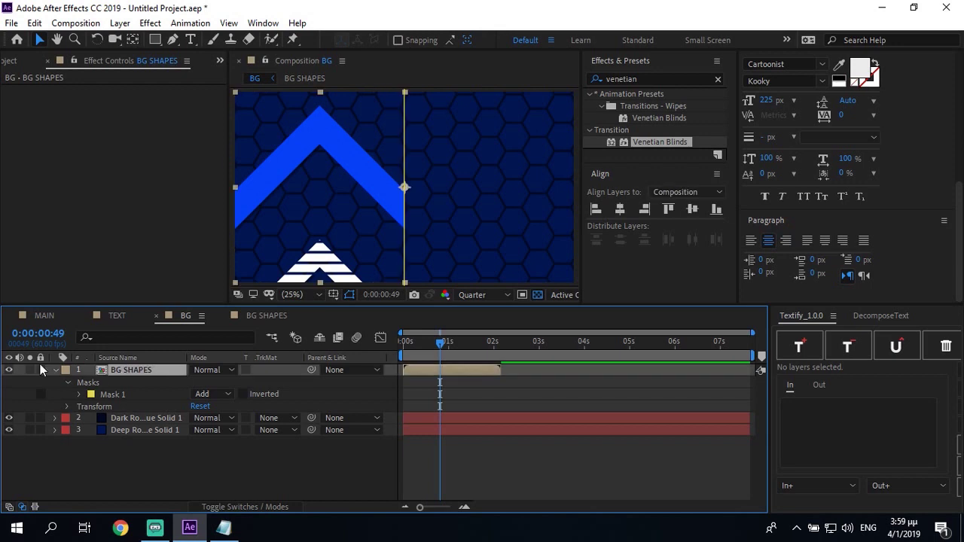
click(55, 369)
key(ctrl+d)
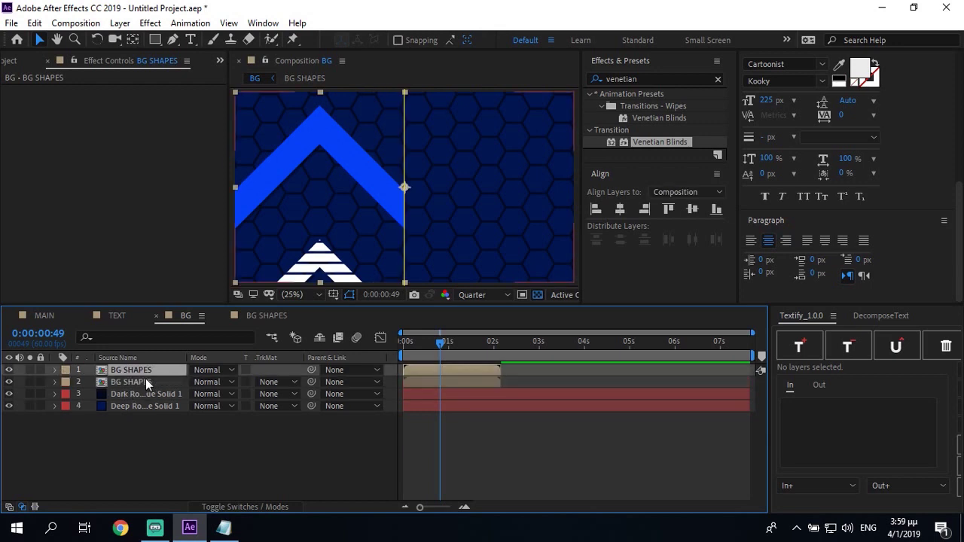
key(r)
click(211, 381)
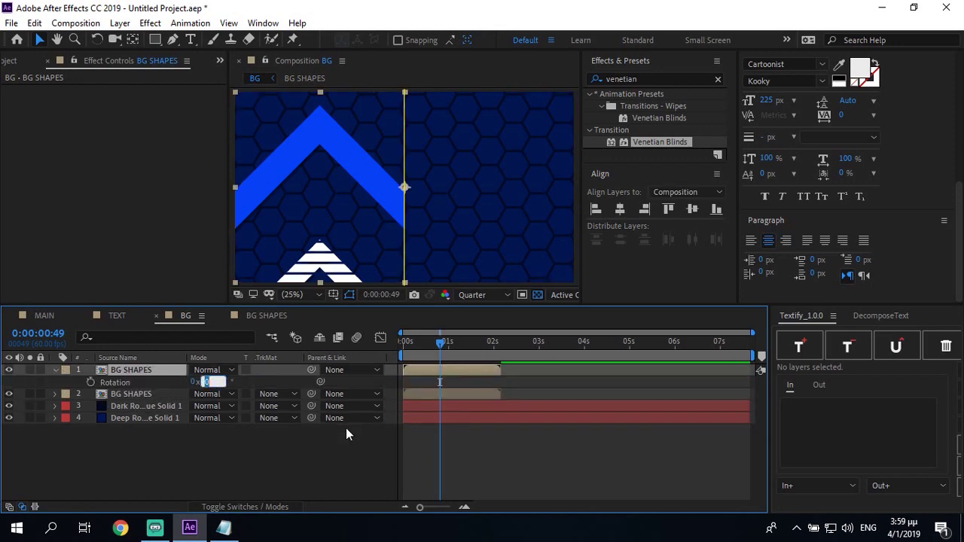
text(180)
key(Return)
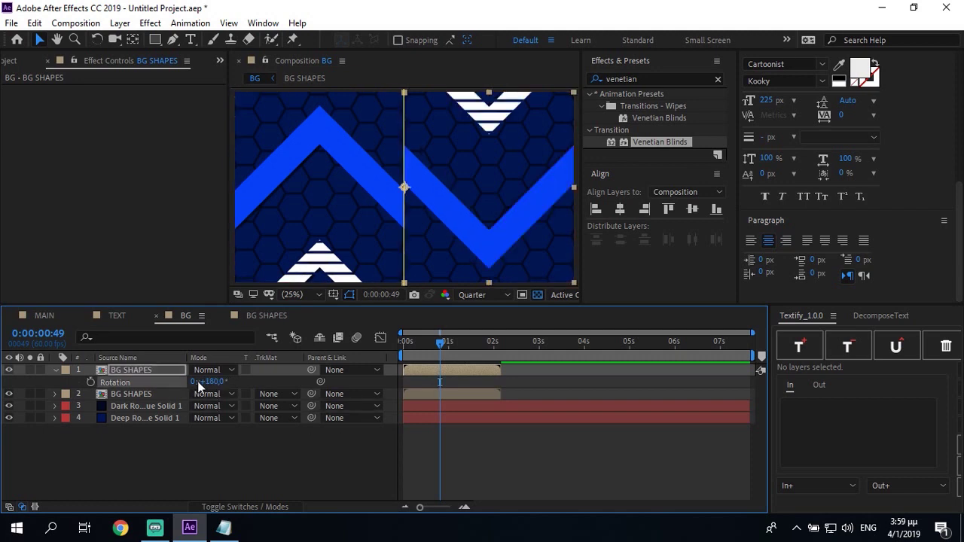
click(253, 379)
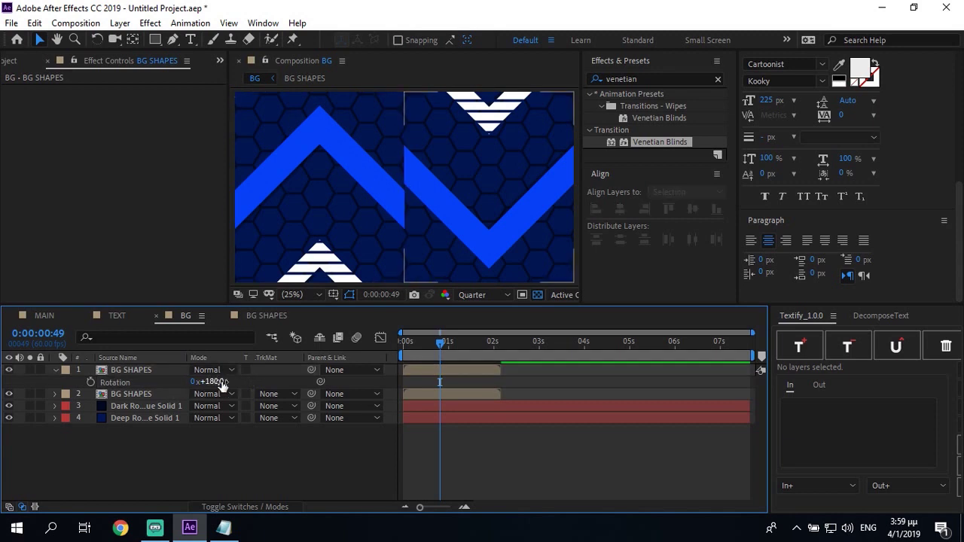
click(55, 371)
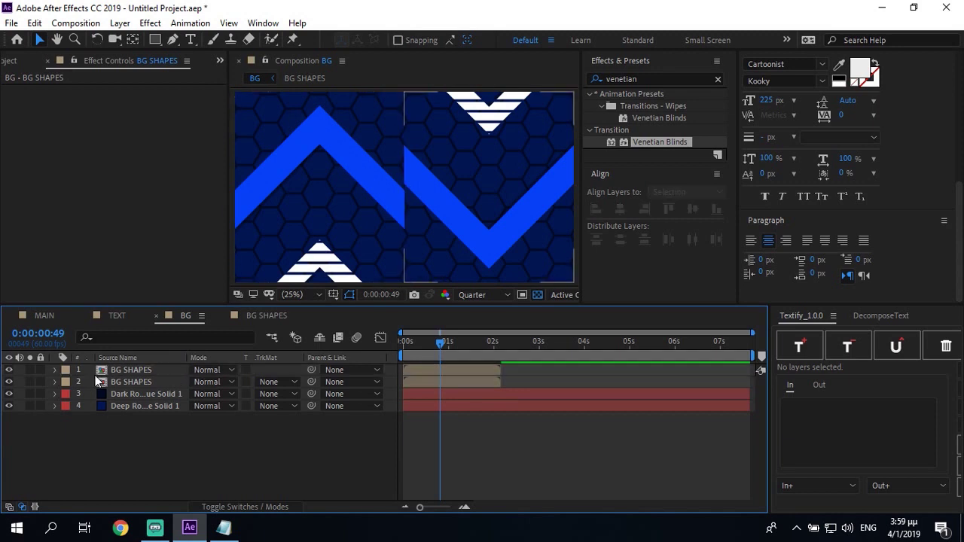
Step: Pre-compose the original and rotated BG SHAPES layers together into one precomp
click(98, 370)
shift+click(108, 382)
right_click(132, 380)
click(187, 453)
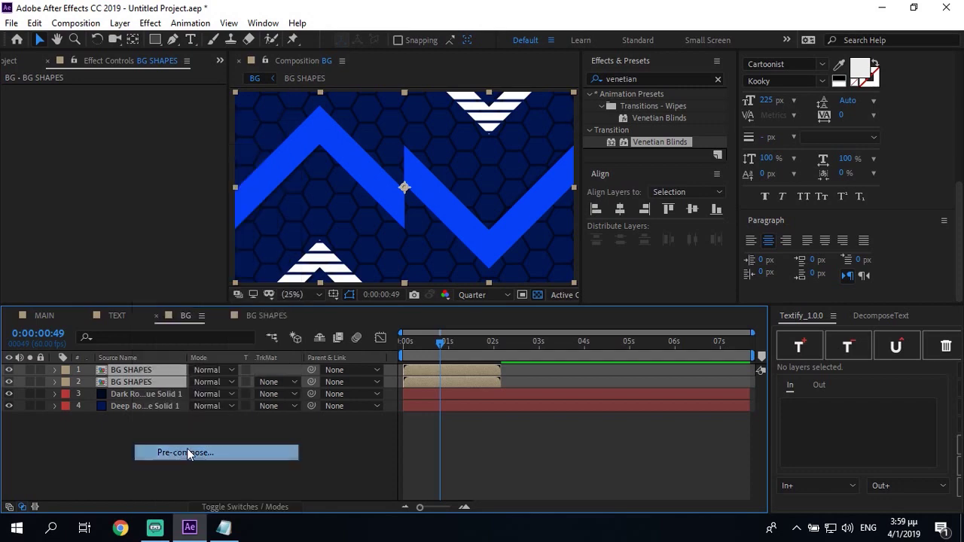
text(BG SHAPES)
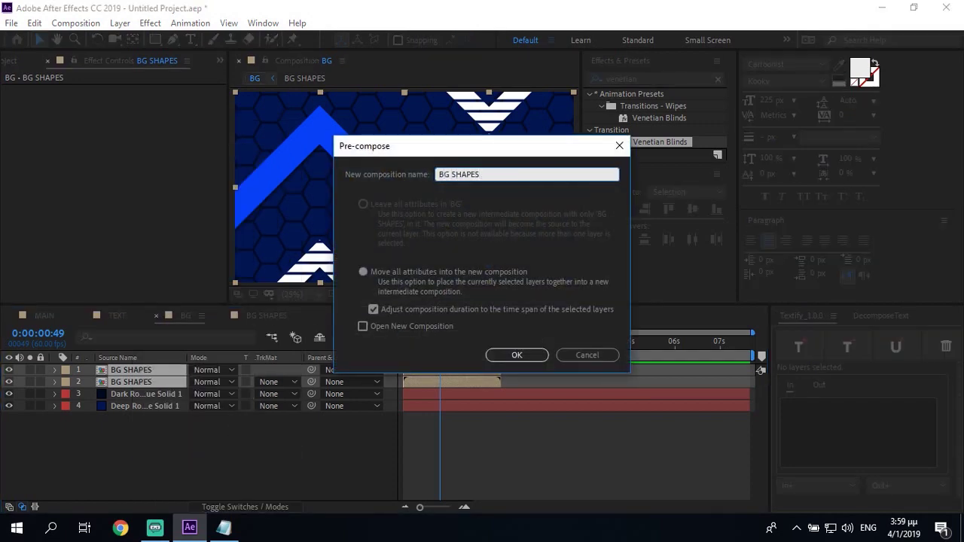
key(Return)
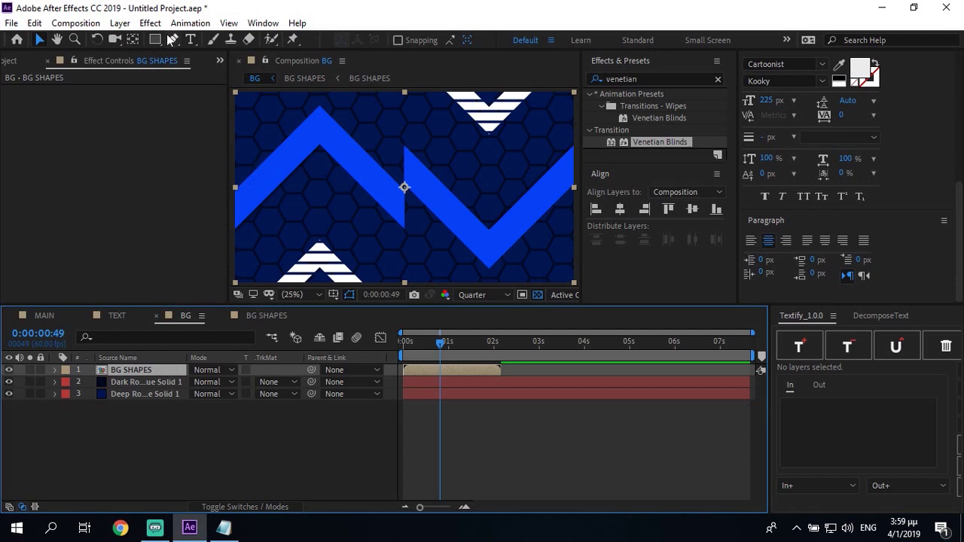
Step: Apply the Echo effect to the BG SHAPES layer
click(588, 73)
text(echo)
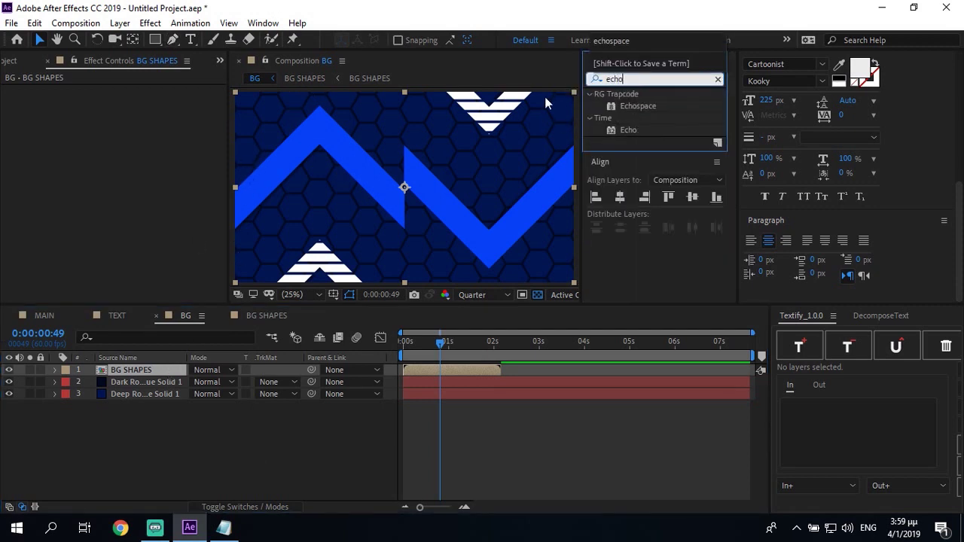
double_click(627, 129)
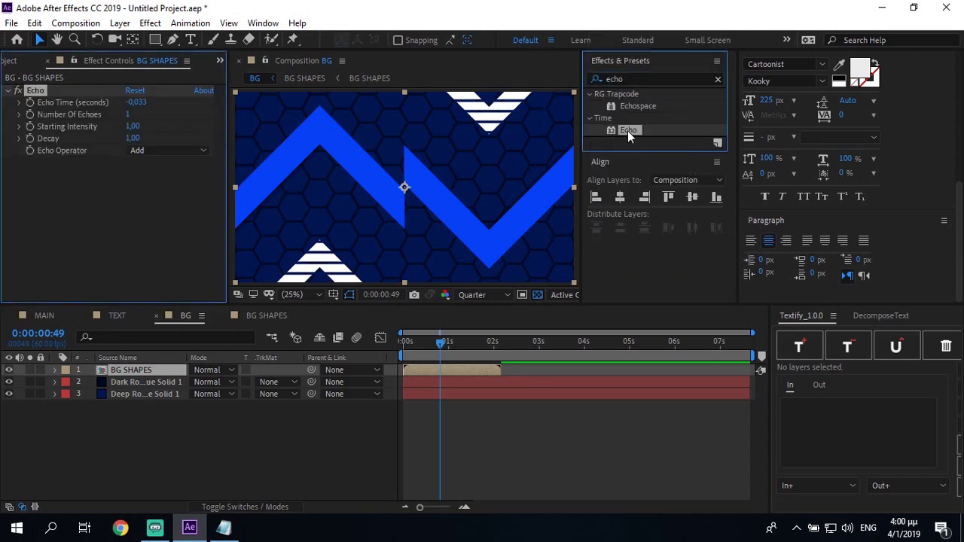
mouse_move(467, 358)
mouse_down()
mouse_move(469, 349)
mouse_move(454, 349)
mouse_move(475, 348)
mouse_up()
Step: Try Echo Time values from 0.2333 up to 1.2333 seconds, ending at -1.2333
click(138, 102)
text(0,2333)
key(Return)
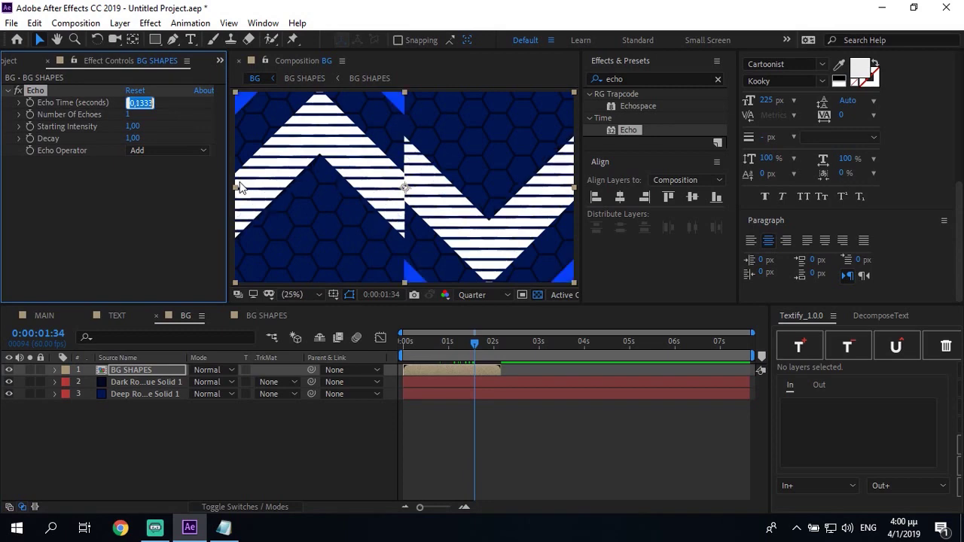
text(0,5333)
key(Return)
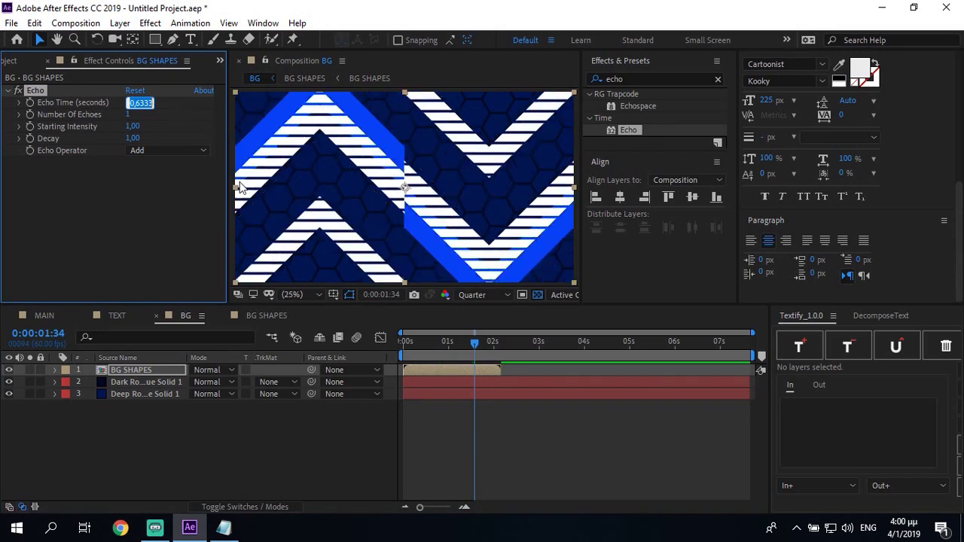
text(0,9333)
key(Return)
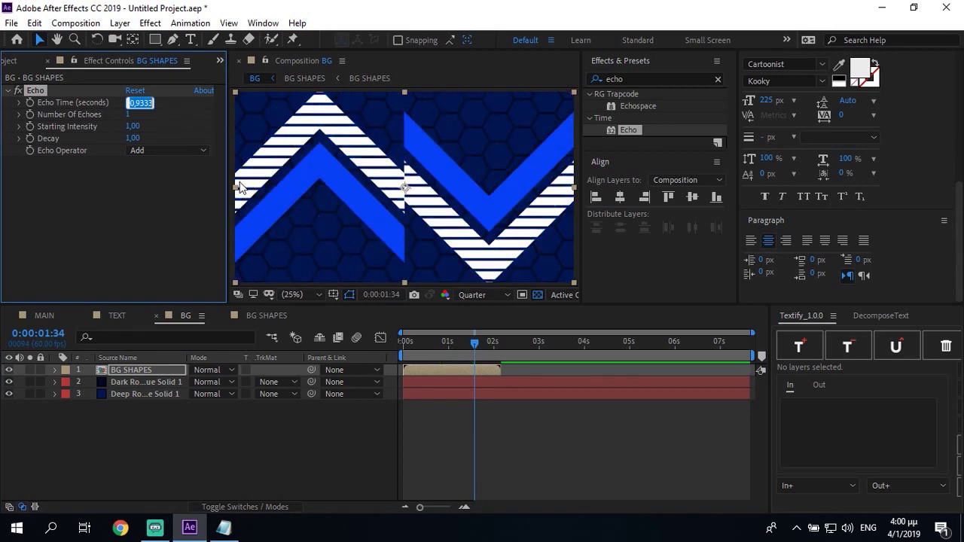
text(1,2333)
key(Return)
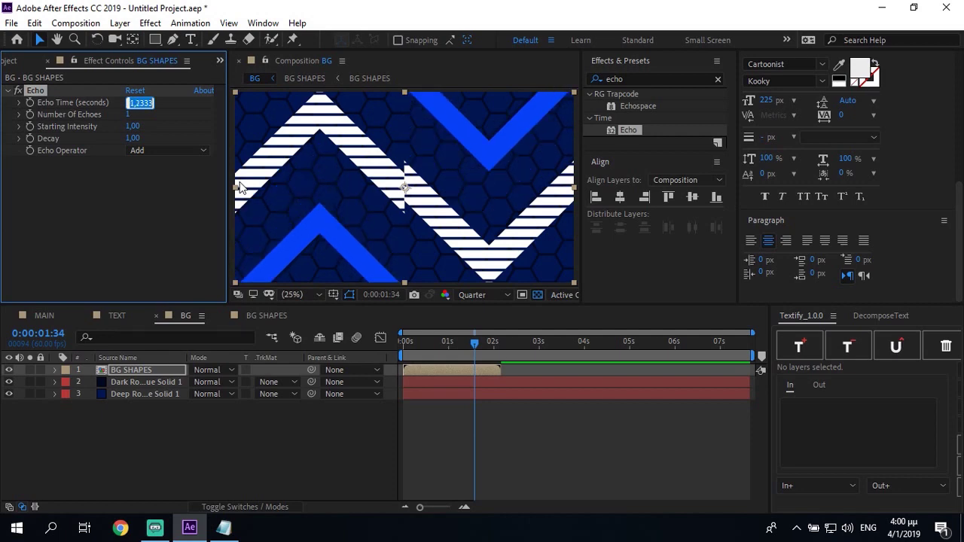
text(-1,2333)
key(Return)
Step: Preview the animation and settle the Echo Time at -1.333 seconds
drag(452, 353, 369, 353)
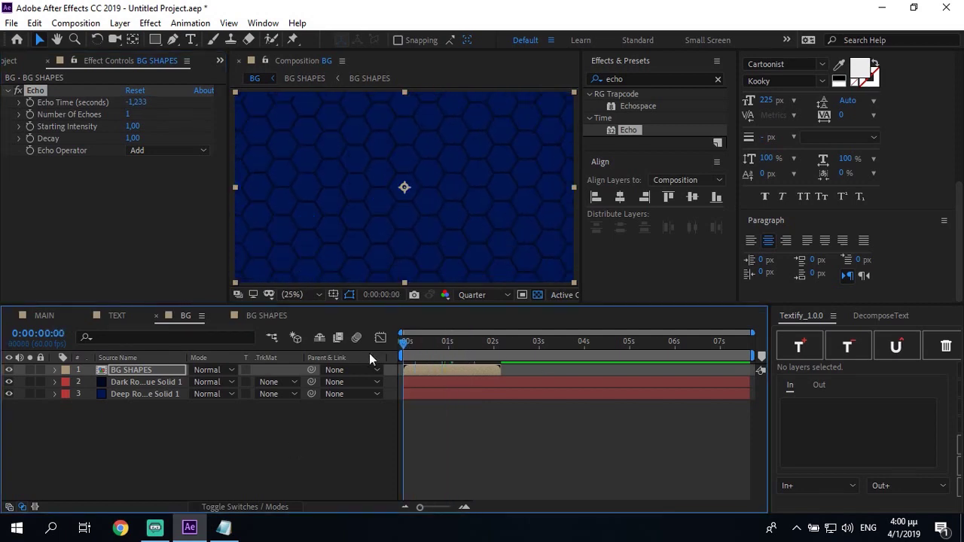
key(space)
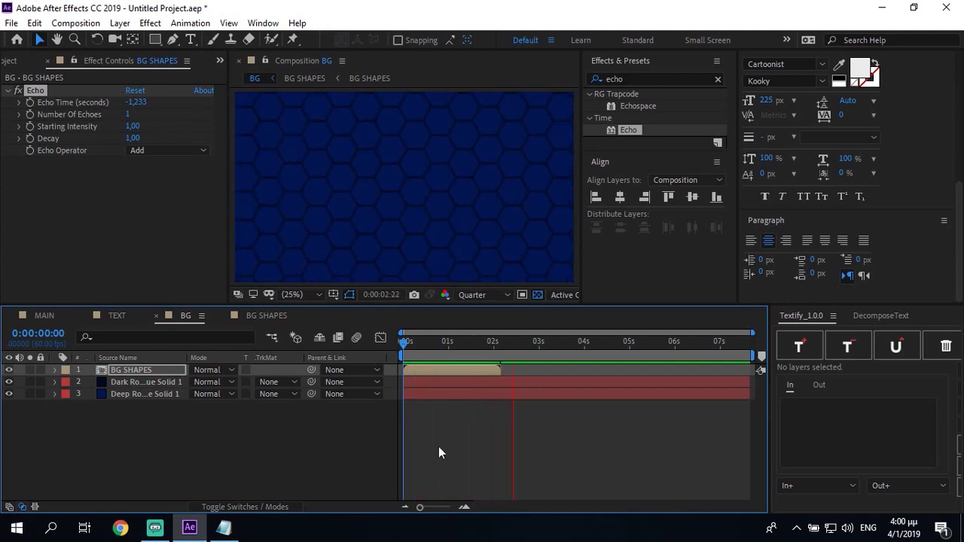
click(457, 381)
click(463, 347)
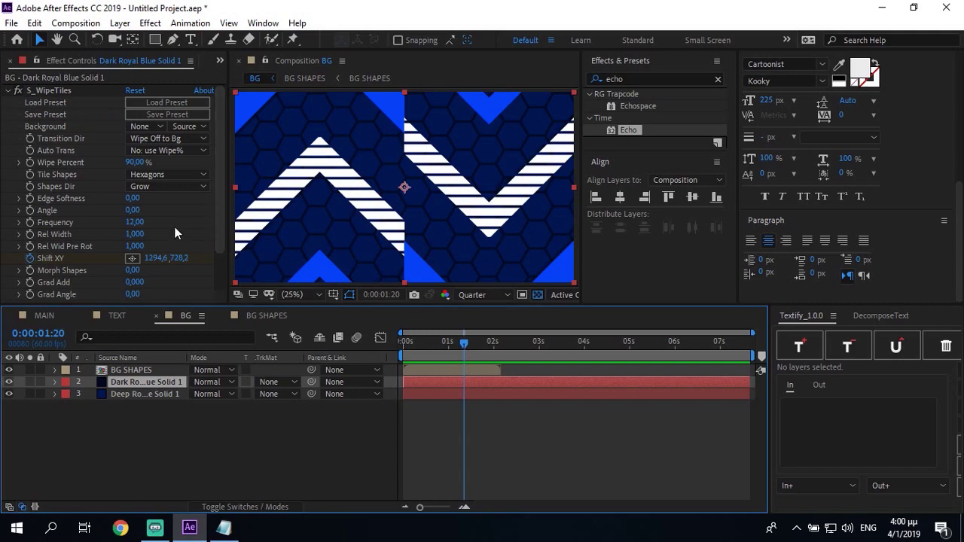
click(428, 368)
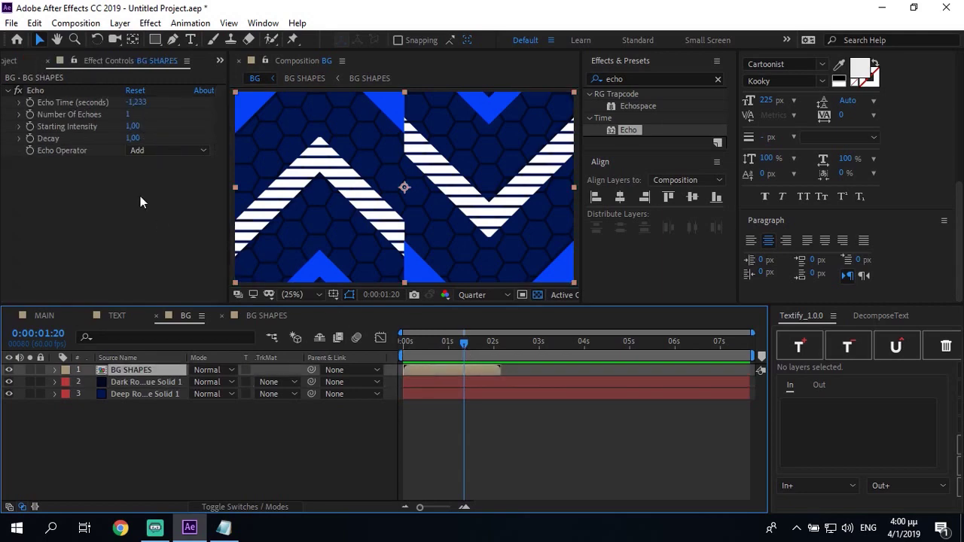
click(138, 105)
key(Return)
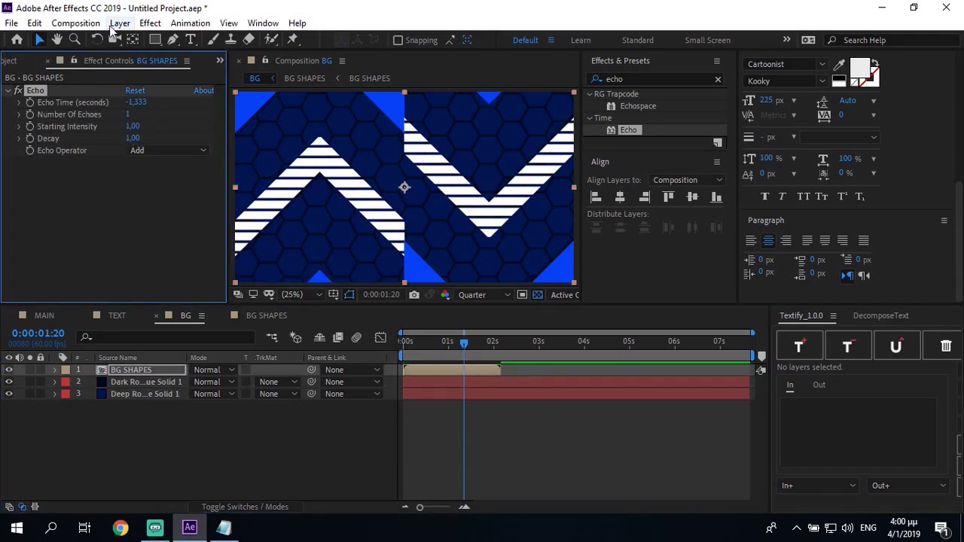
click(21, 61)
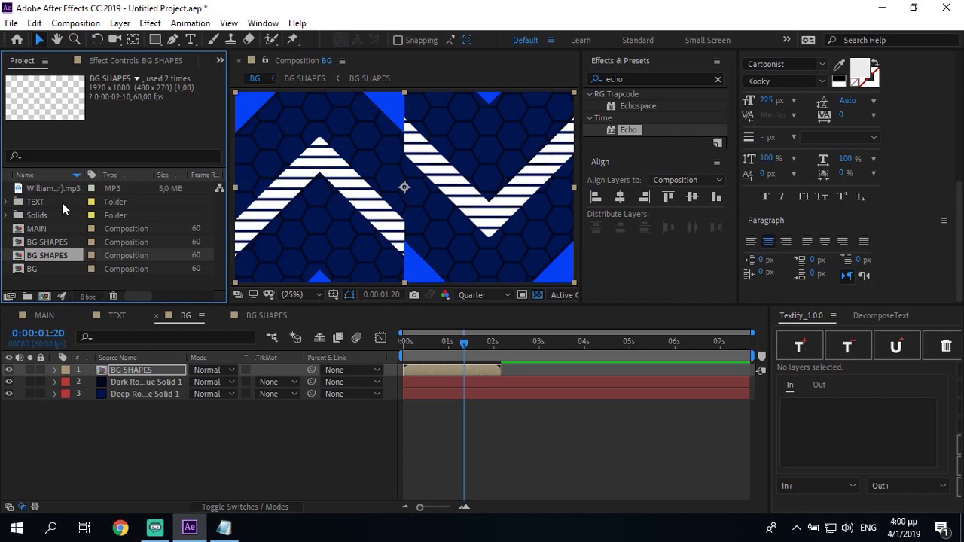
Step: Set both BG SHAPES compositions' duration to 0:00:07:40
right_click(51, 253)
click(89, 261)
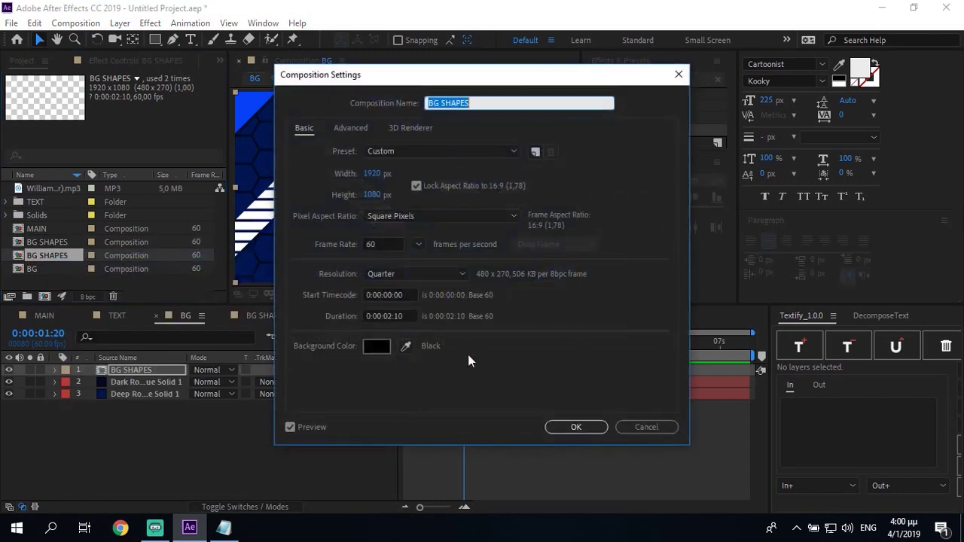
double_click(390, 313)
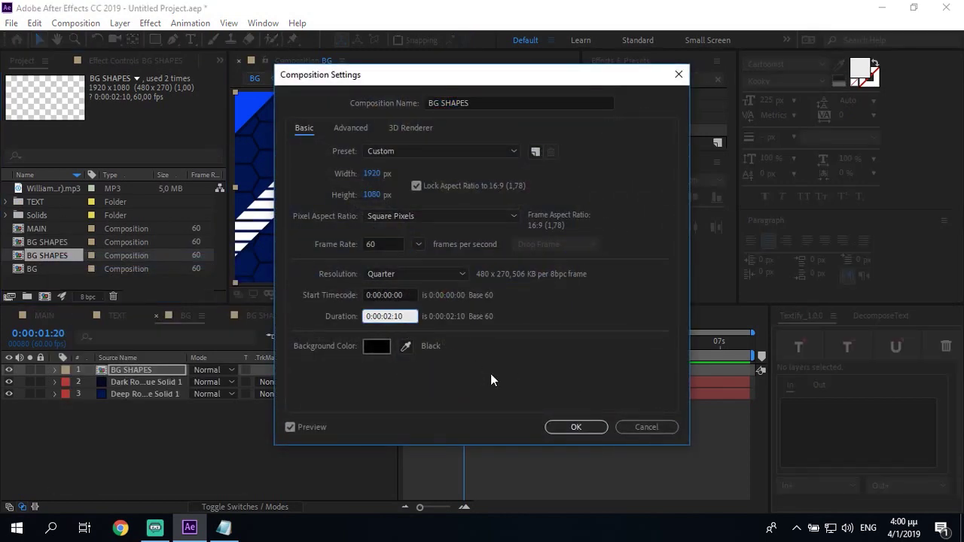
text(07)
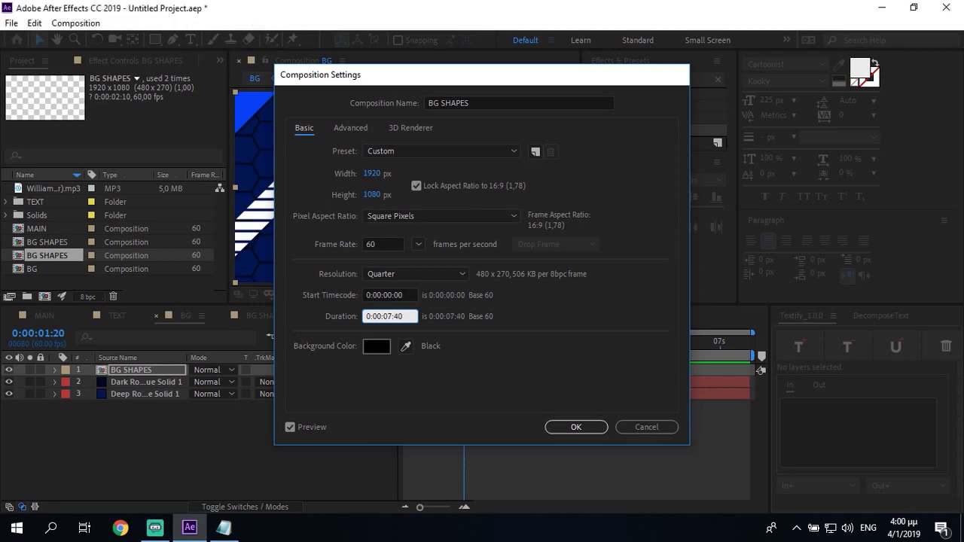
key(Return)
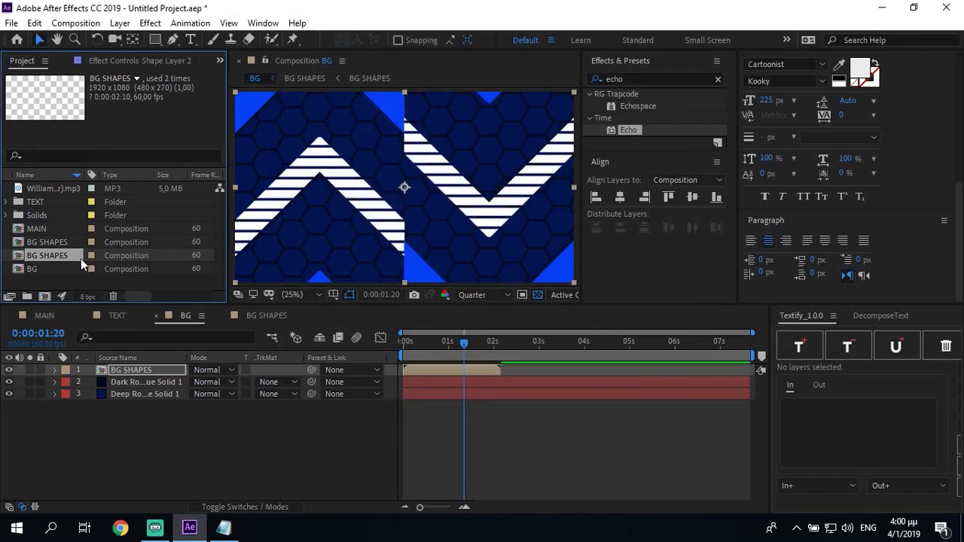
right_click(60, 241)
click(113, 249)
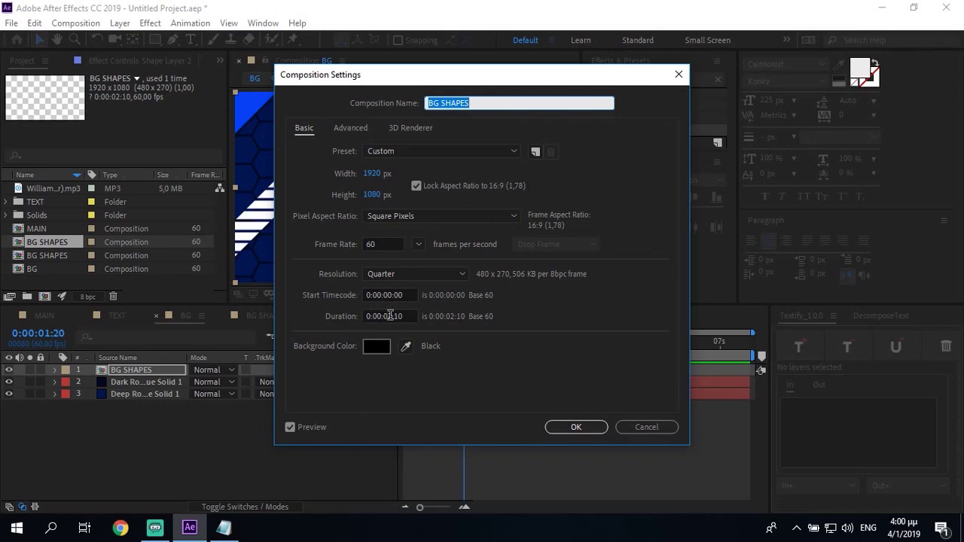
click(390, 316)
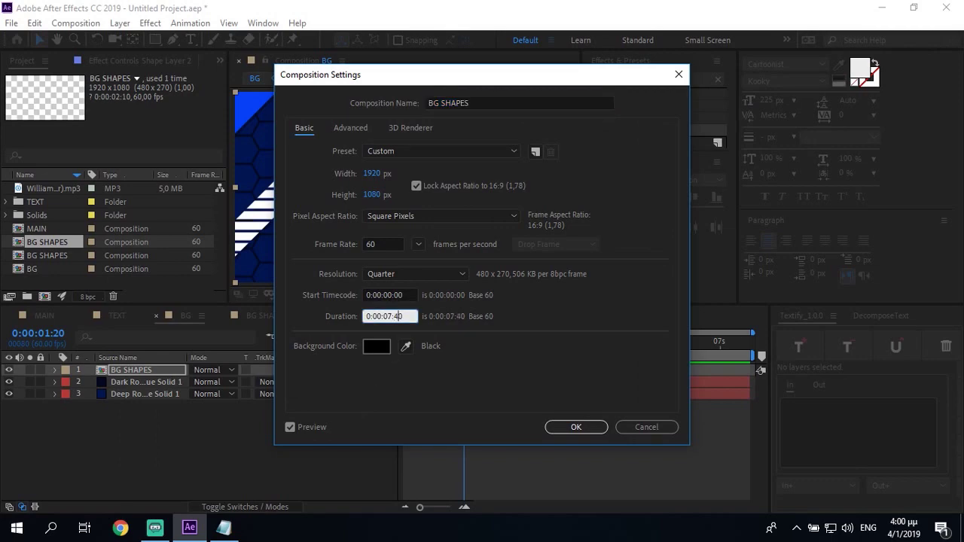
key(Return)
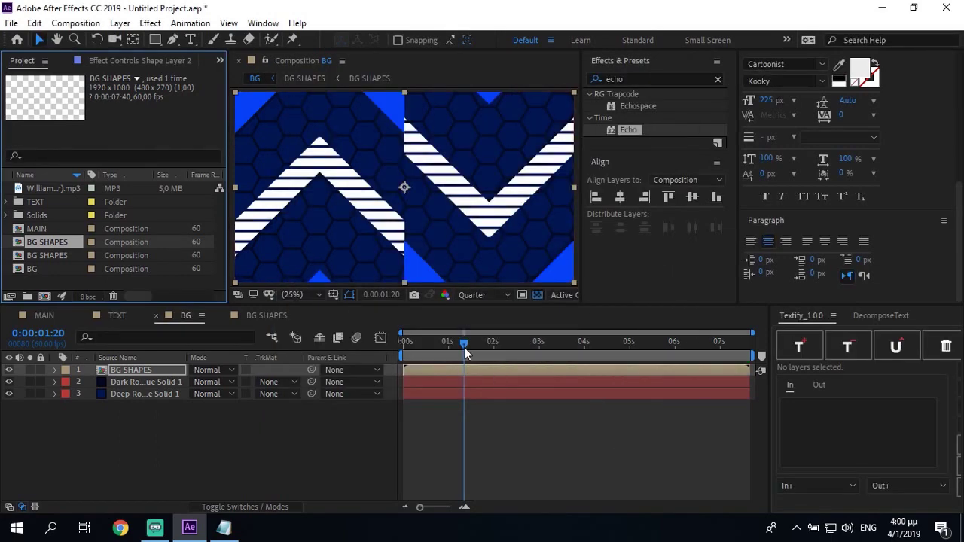
Step: Raise the Echo effect's Number of Echoes to 10
drag(464, 352, 538, 348)
click(154, 62)
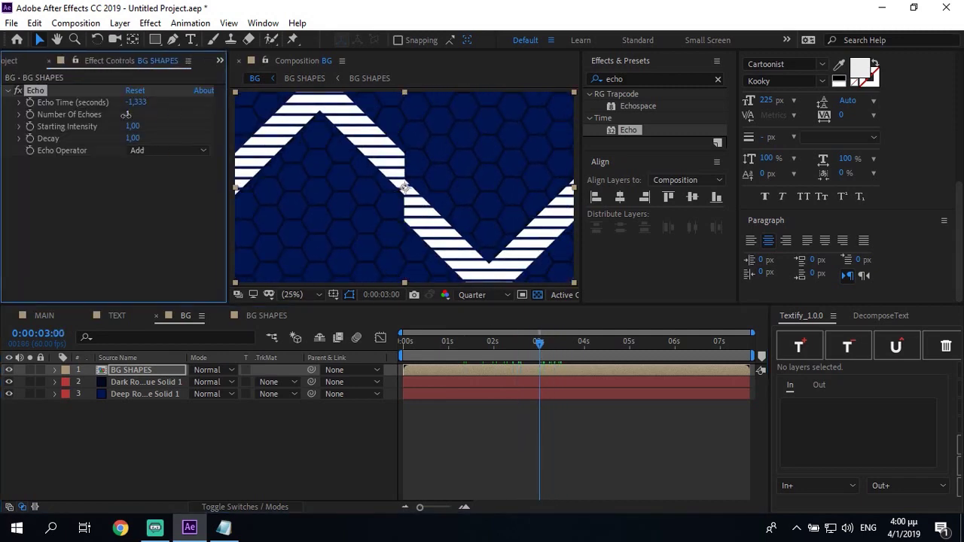
click(126, 114)
key(Return)
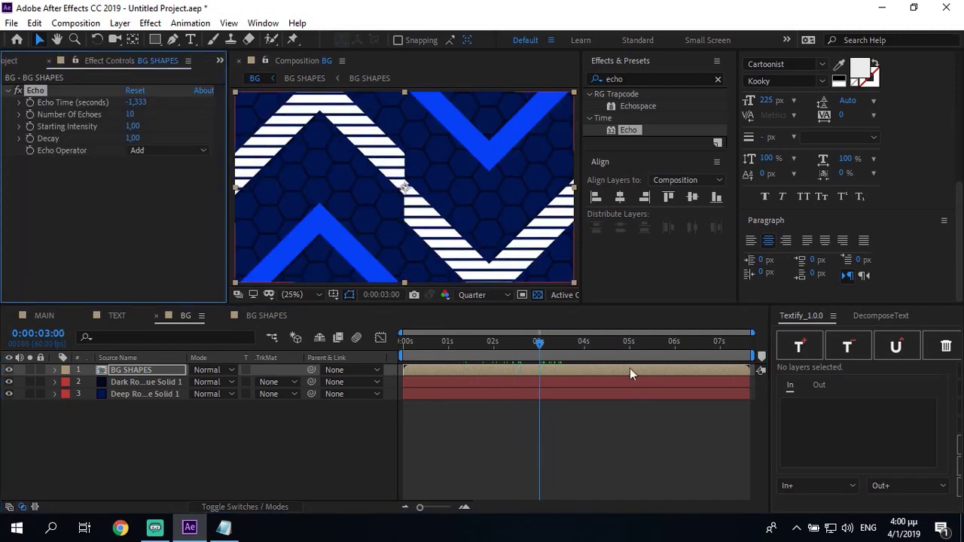
drag(623, 342, 759, 334)
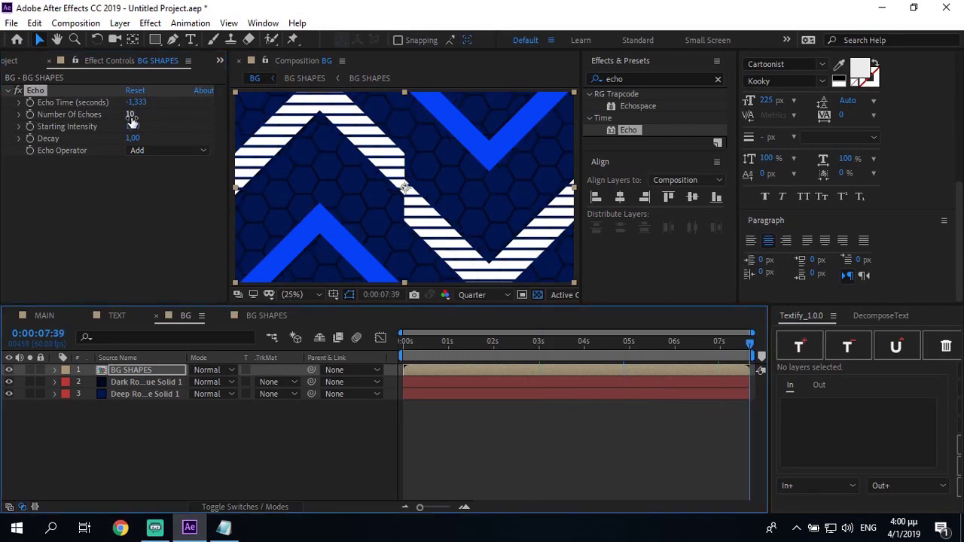
Step: Change the other BG SHAPES composition's duration to 0:00:07:40
click(21, 64)
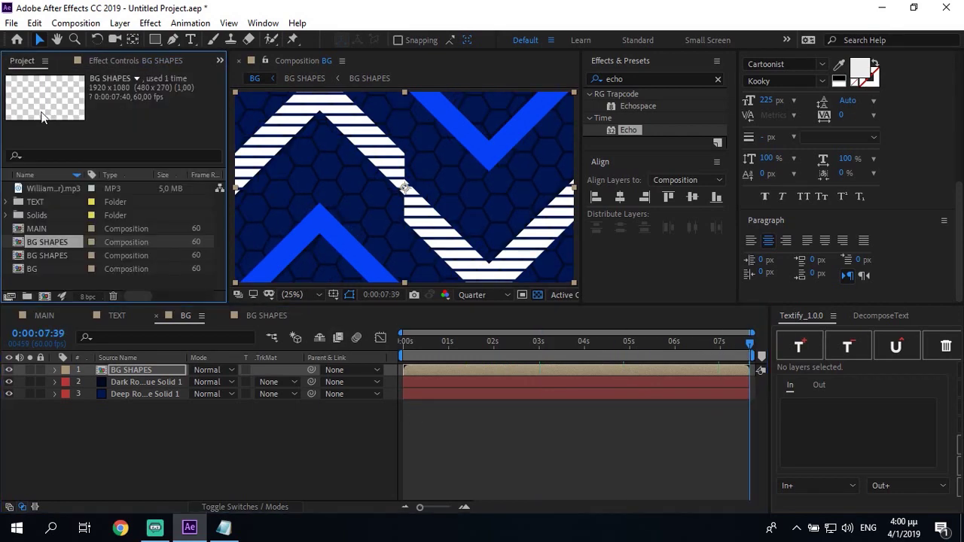
right_click(45, 255)
click(72, 267)
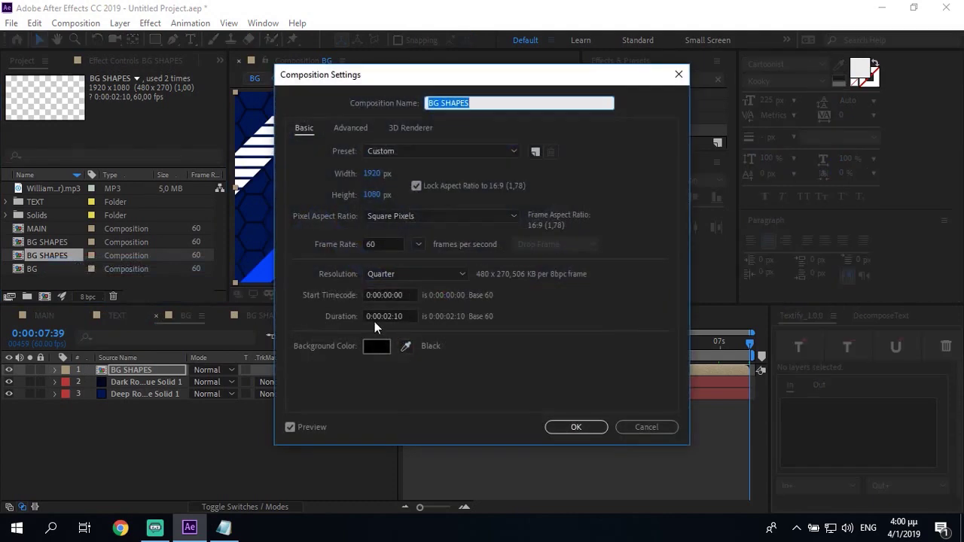
click(393, 316)
key(BackSpace)
text(7:)
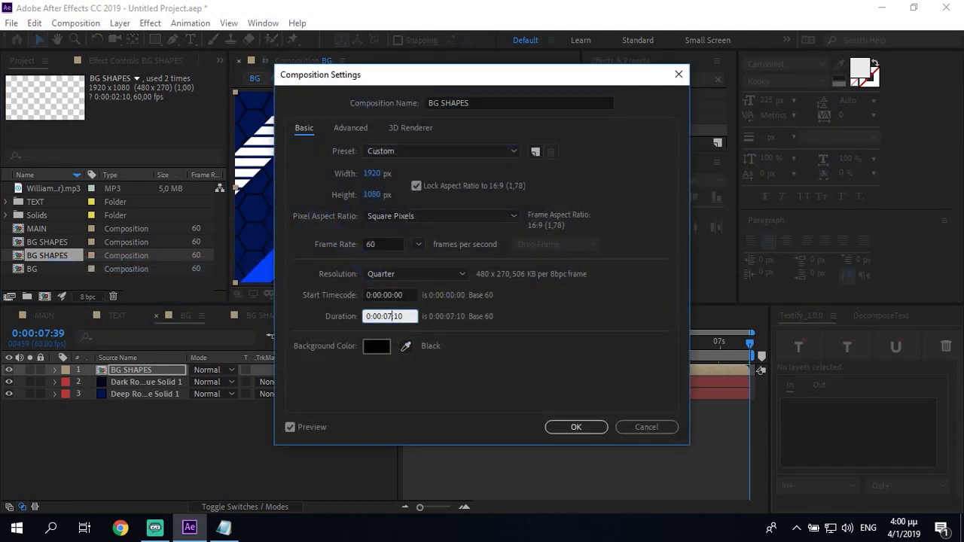
text(4)
key(Return)
Step: Inspect the BG SHAPES comp's two nested layers by layer name, with the time at 0:00:01:26
double_click(412, 368)
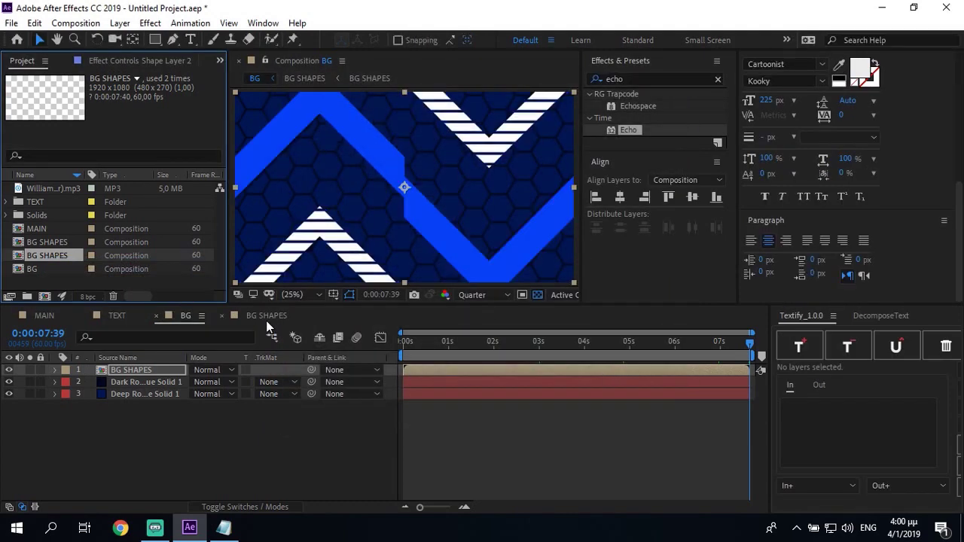
click(187, 315)
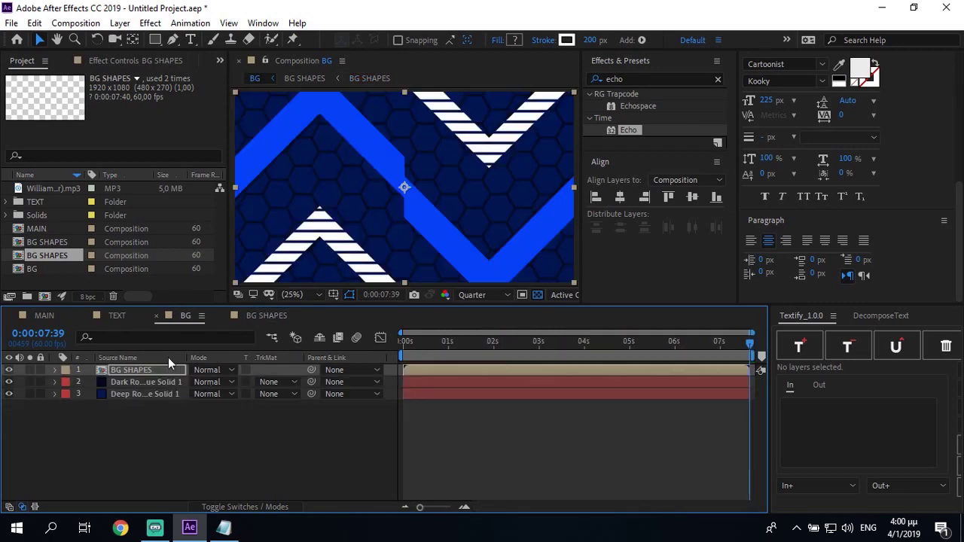
double_click(155, 369)
click(162, 359)
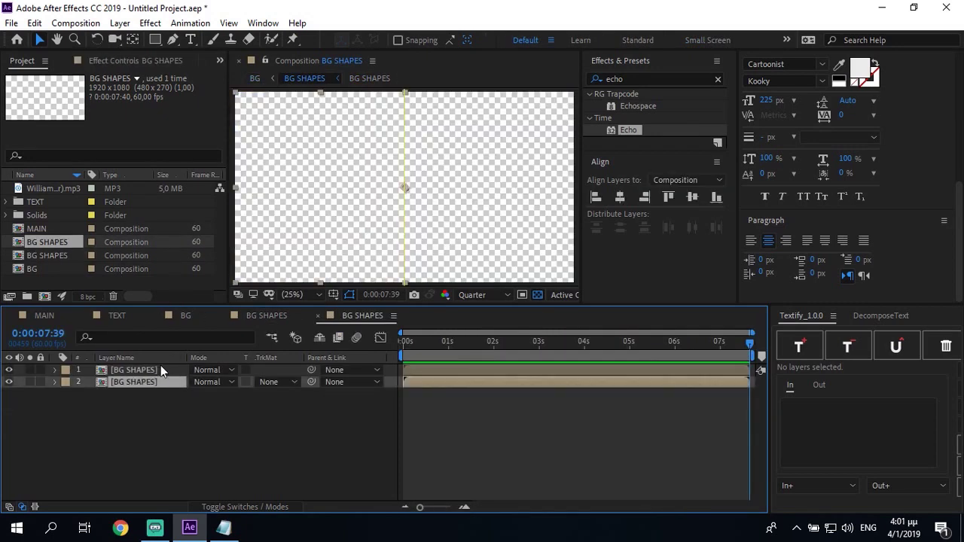
click(160, 367)
drag(478, 349, 517, 359)
Step: Preview the BG comp and reduce the Echo effect's Number of Echoes to 5
click(177, 317)
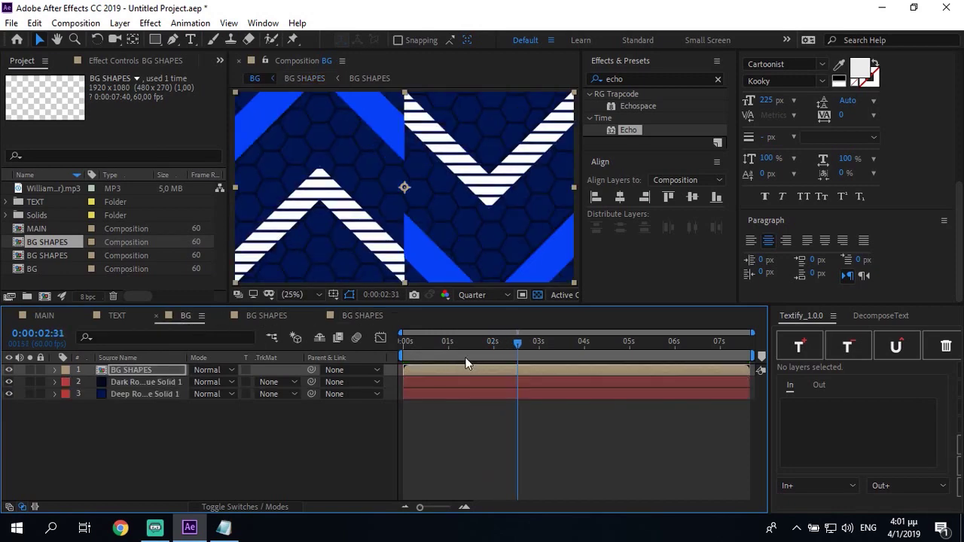
key(space)
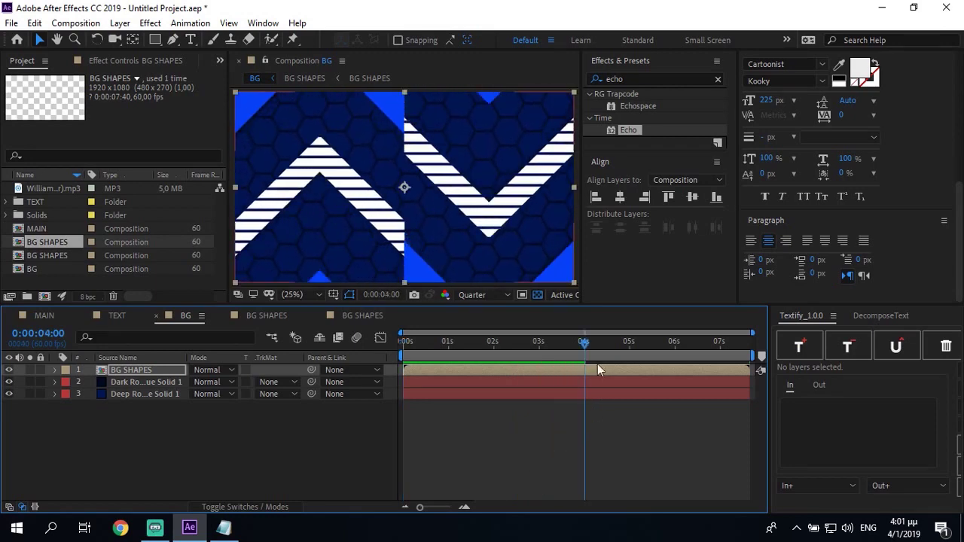
drag(628, 129, 108, 211)
click(109, 212)
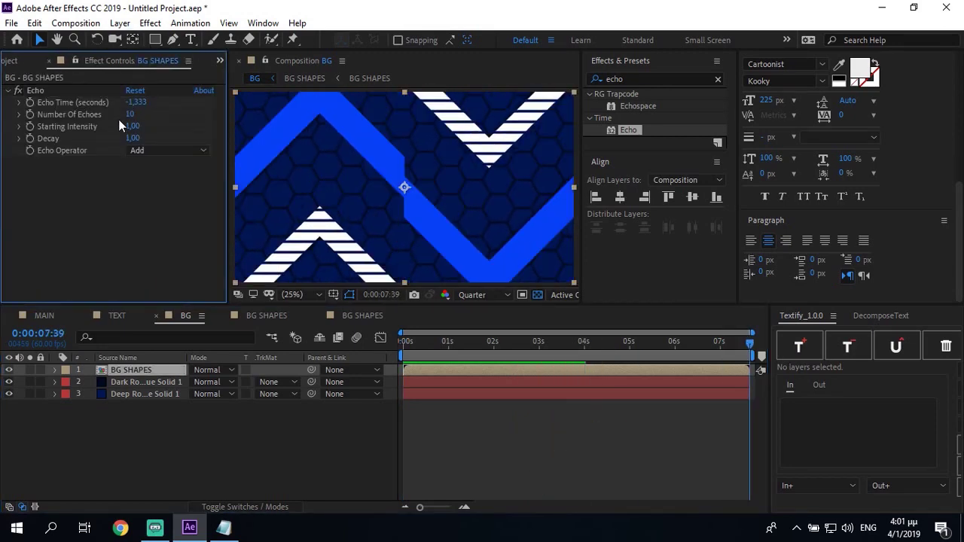
text(8)
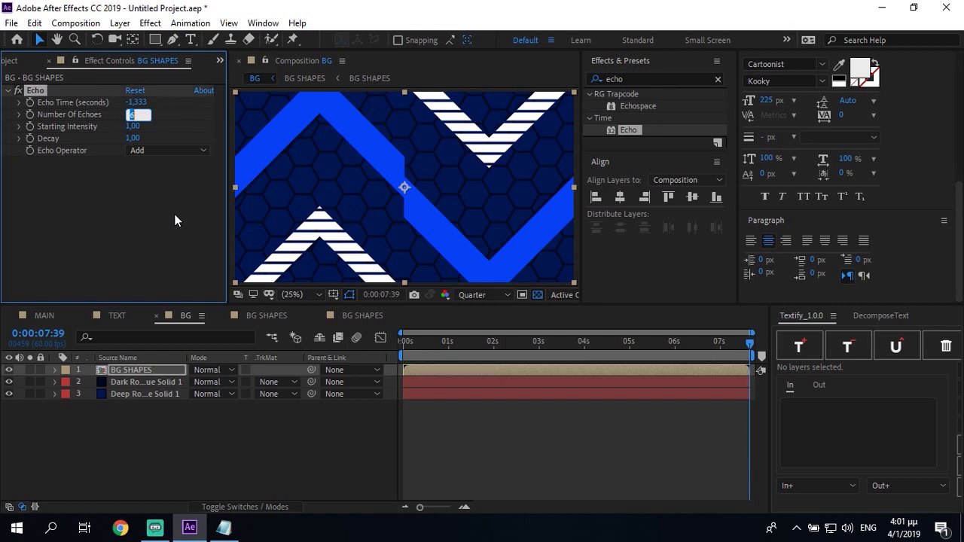
key(Down)
key(Up)
key(Return)
Step: Replay the chevron animation, stop at 0:00:03:17, and reselect the BG SHAPES layer
click(545, 418)
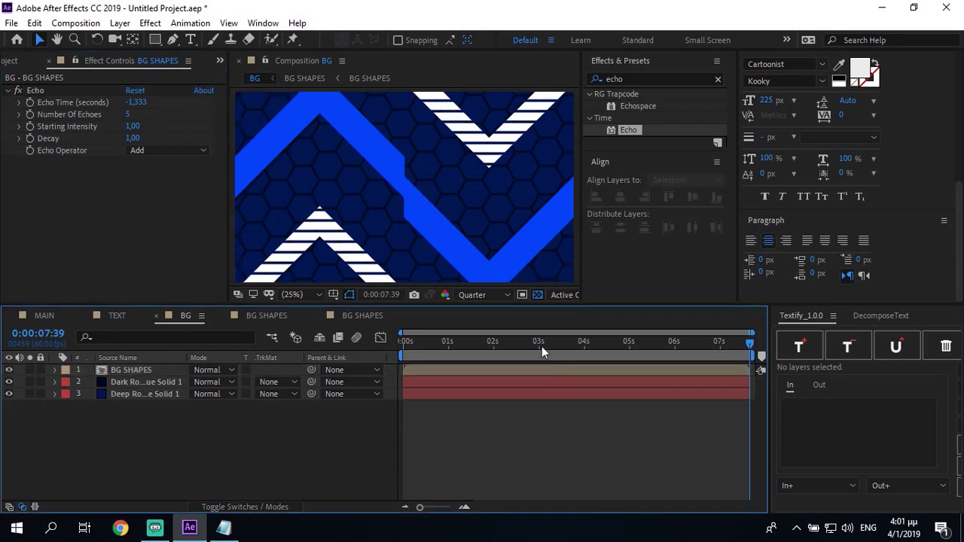
key(space)
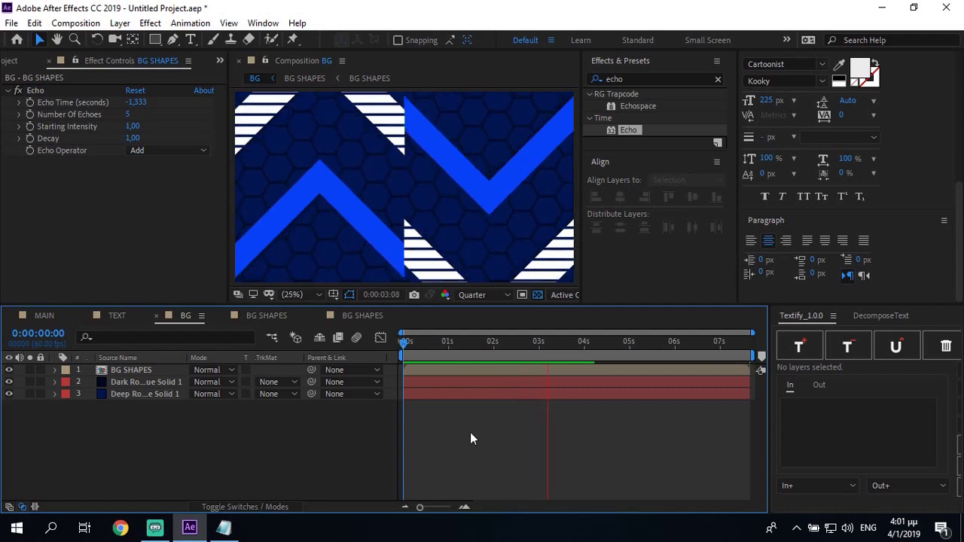
key(space)
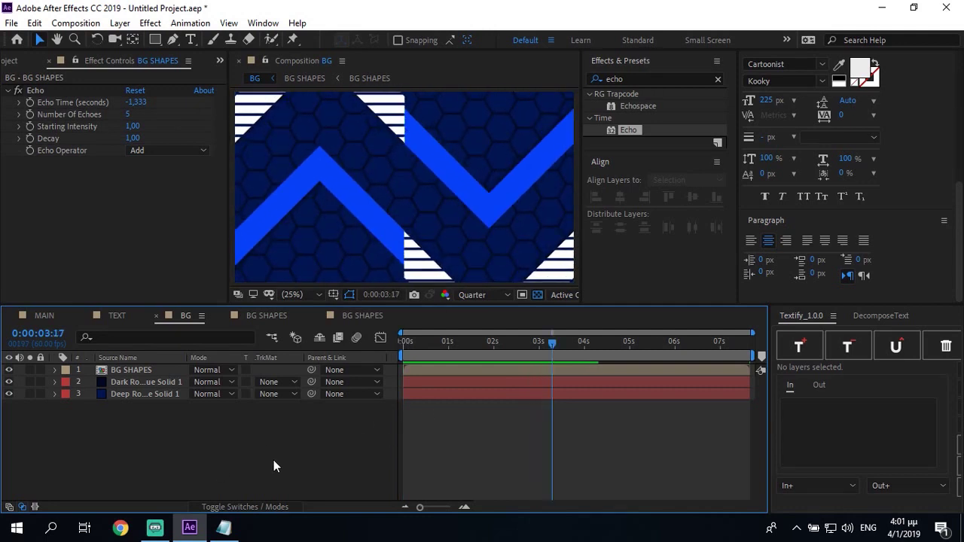
click(147, 367)
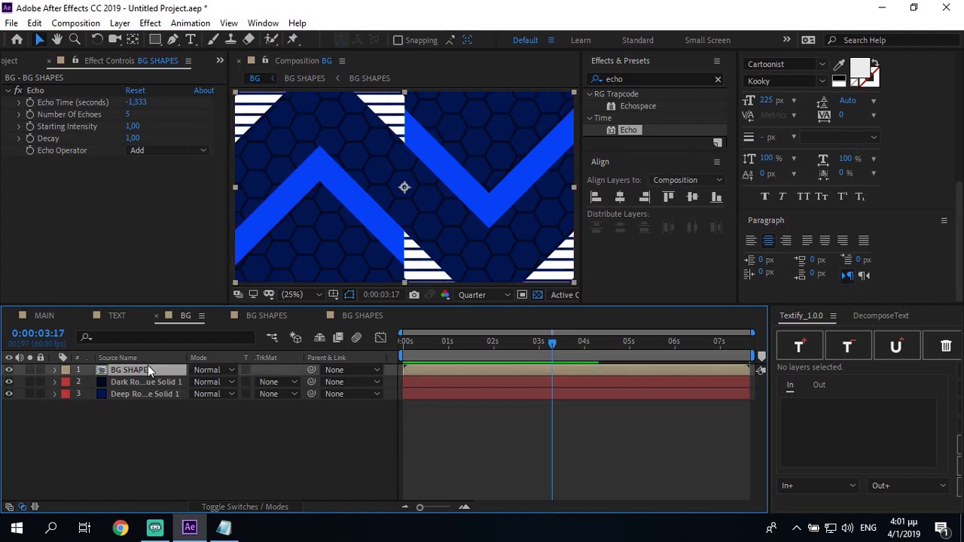
click(172, 41)
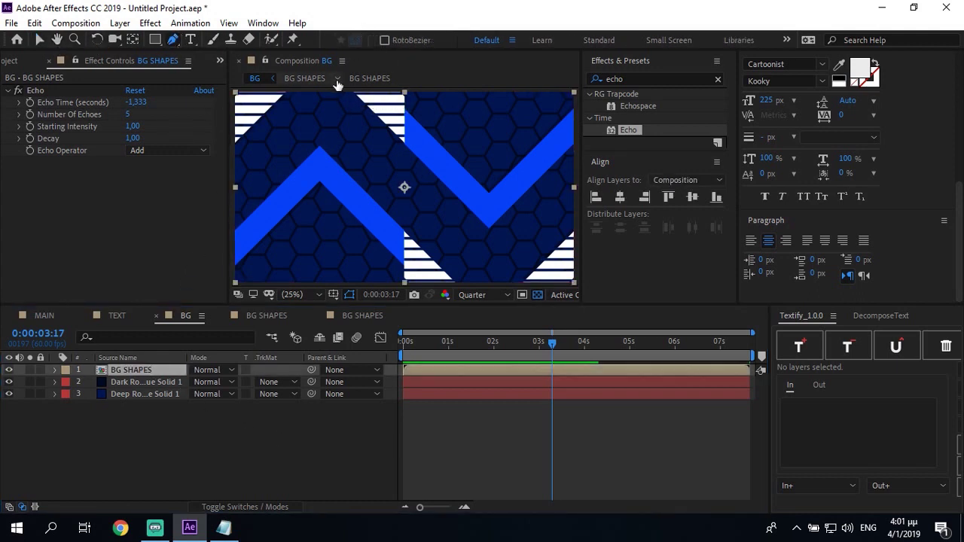
Step: Draw a vertical line from top centre to bottom centre on a new shape layer
click(405, 92)
click(404, 91)
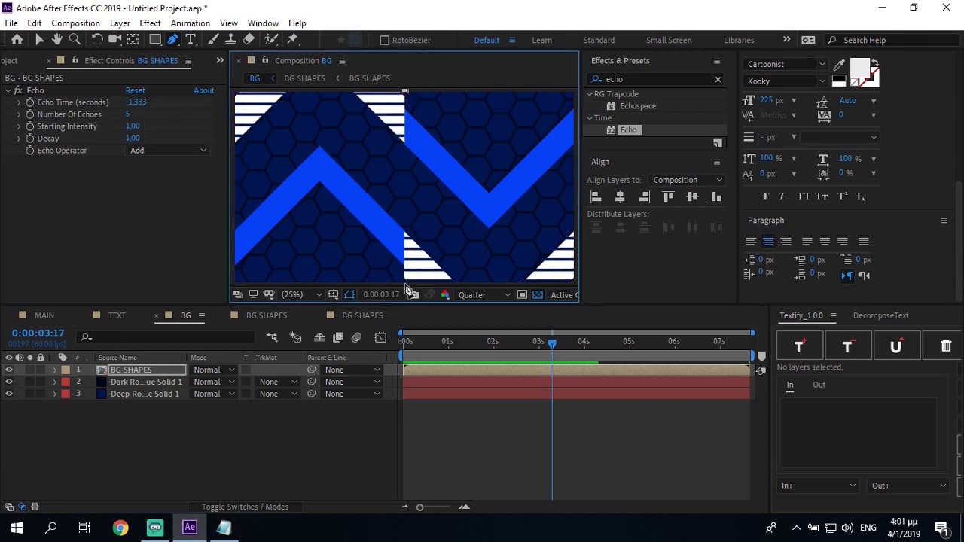
click(298, 456)
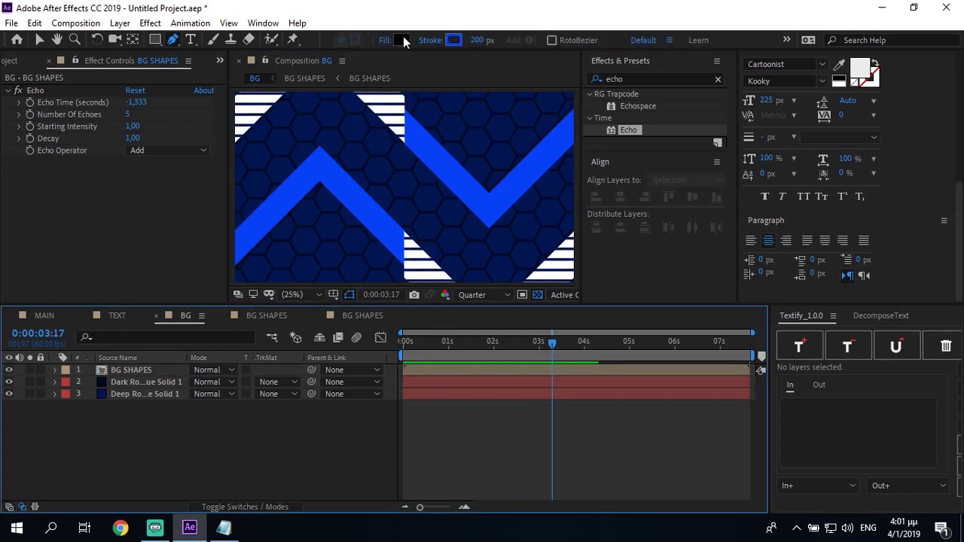
click(405, 93)
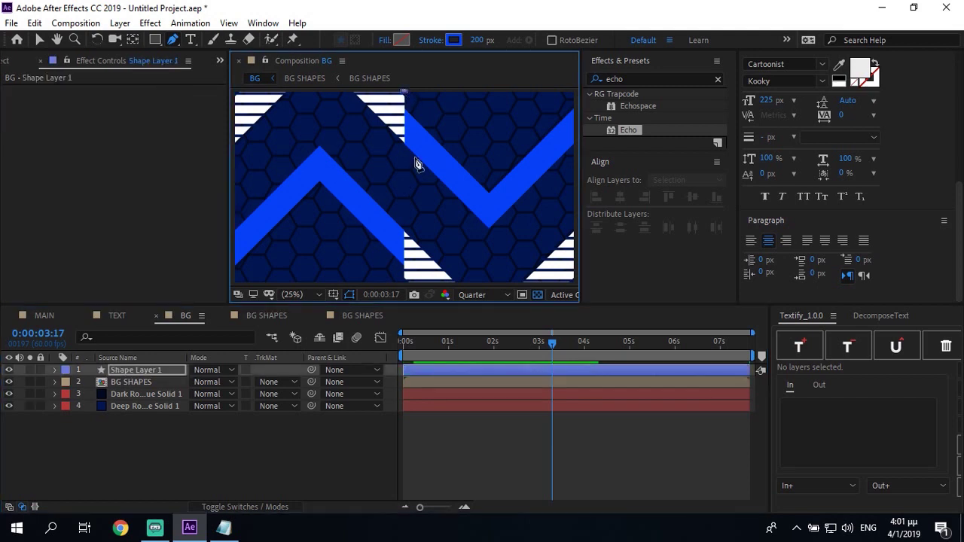
click(405, 282)
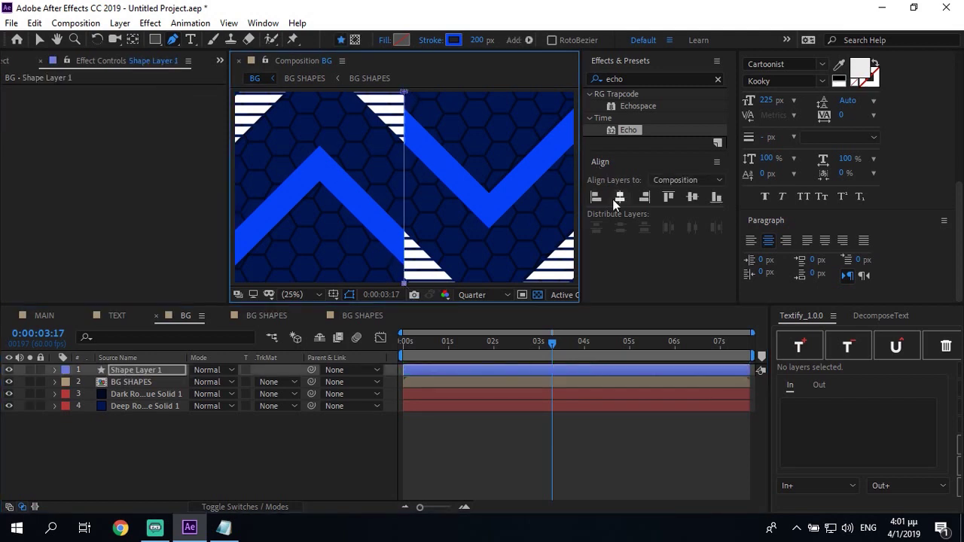
click(615, 202)
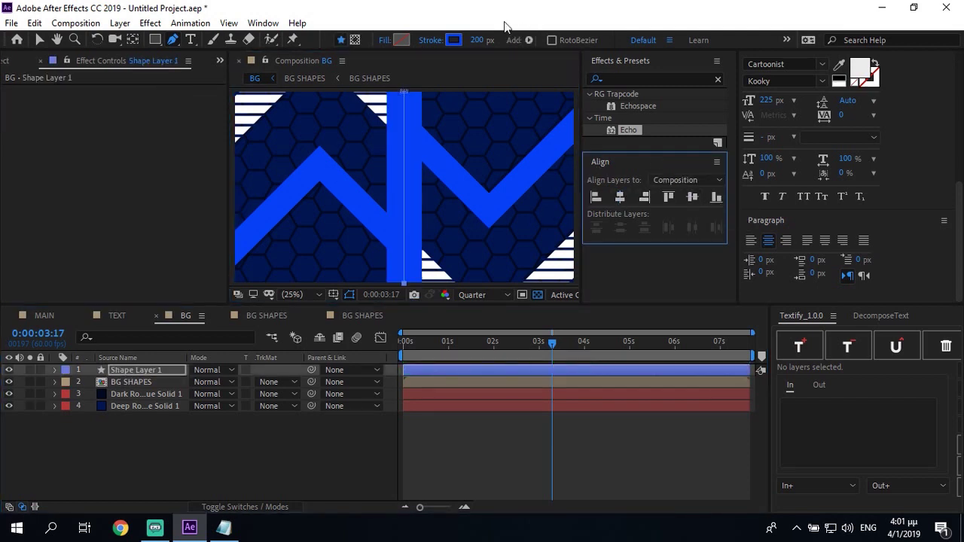
Step: Give the line a 75 px radial gradient stroke
drag(481, 41, 481, 41)
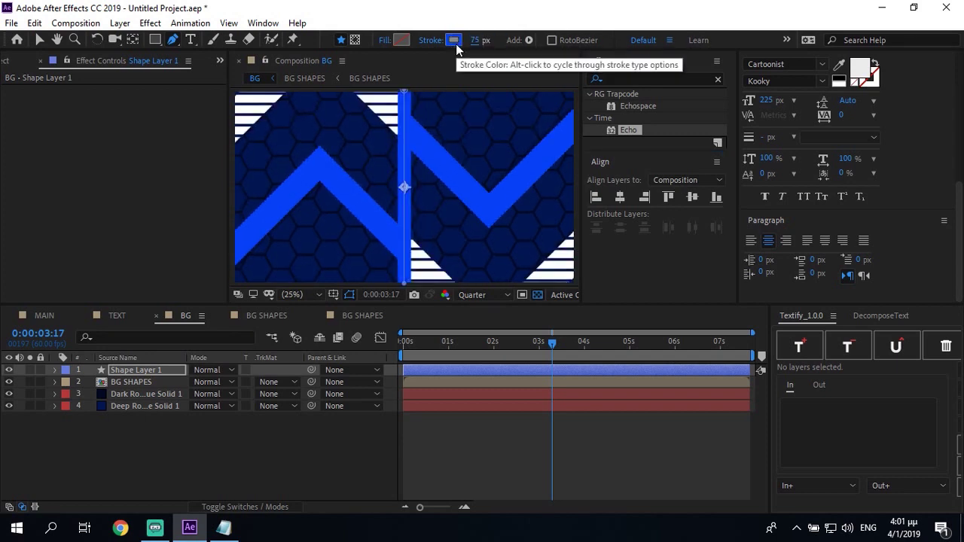
alt+click(453, 40)
alt+click(453, 40)
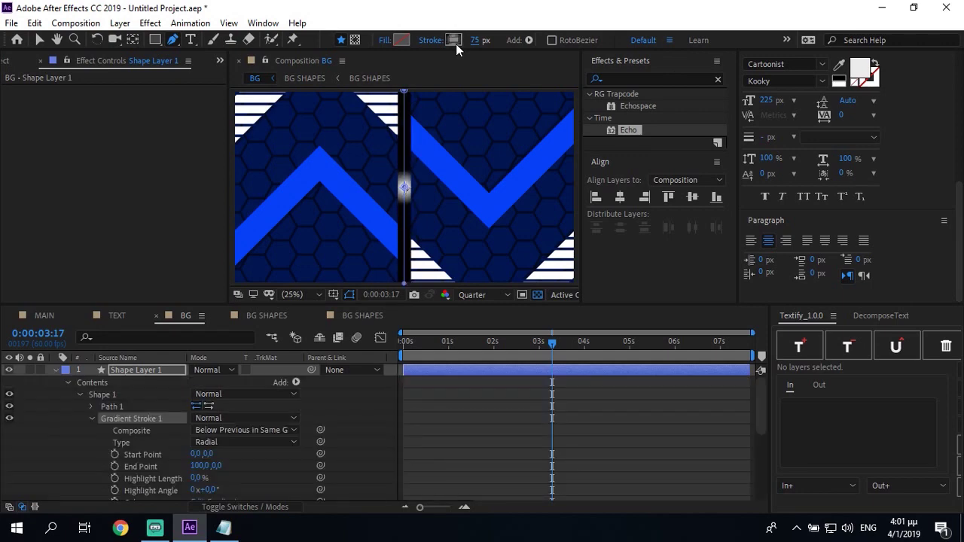
Step: Set the divider gradient's end stop to blue 0042FF
click(455, 43)
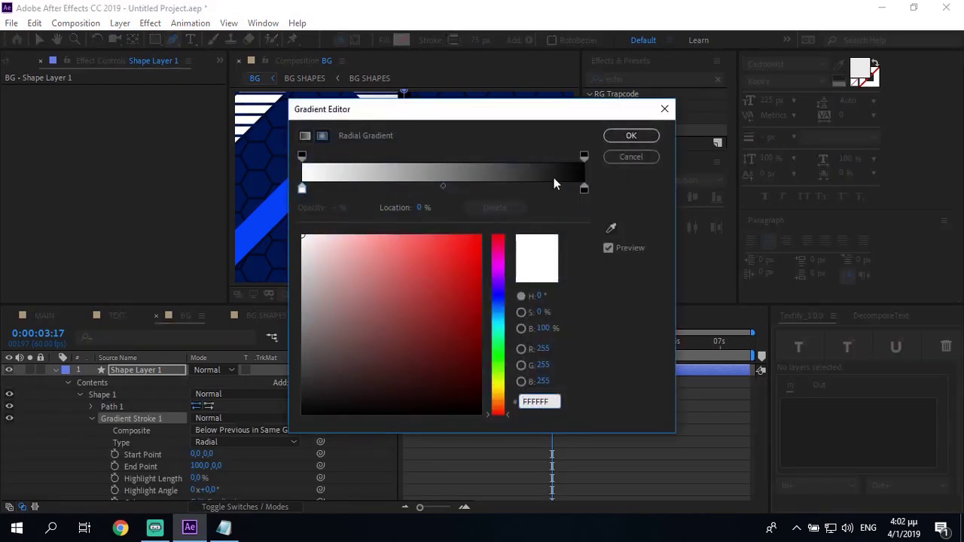
click(583, 188)
click(224, 527)
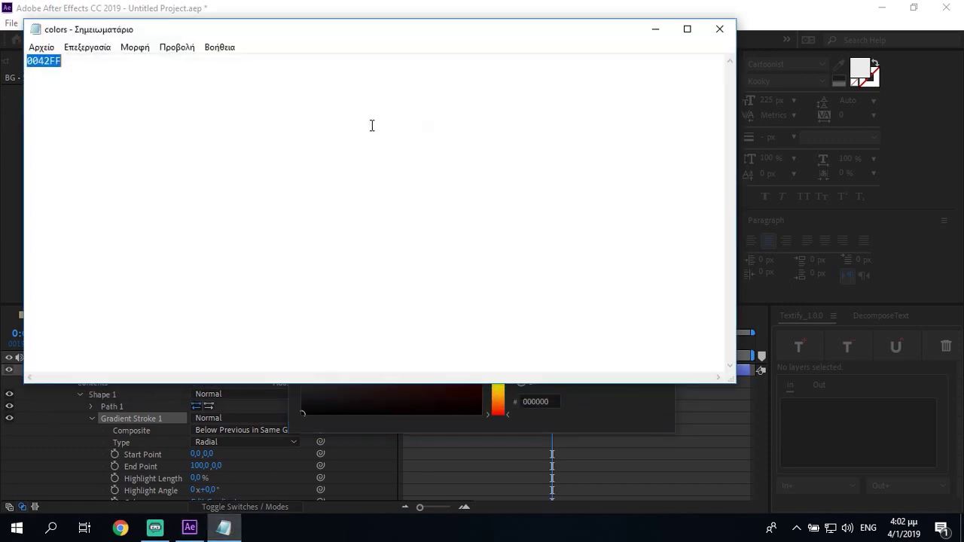
click(656, 28)
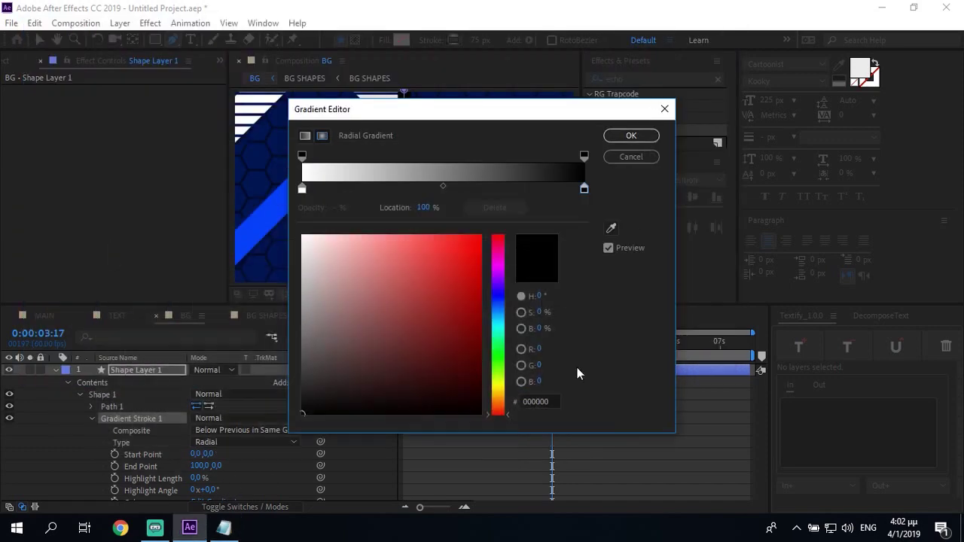
click(538, 402)
text(0042FF)
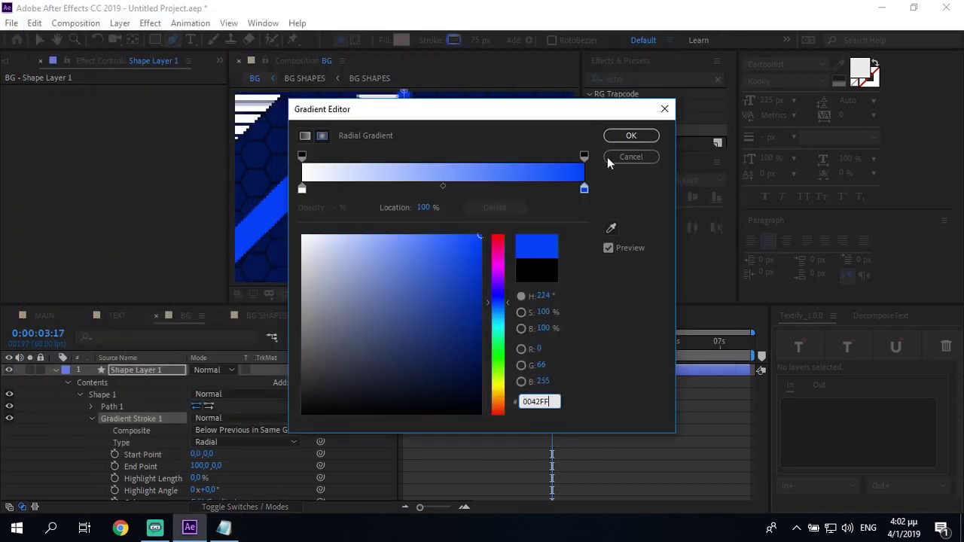
click(631, 136)
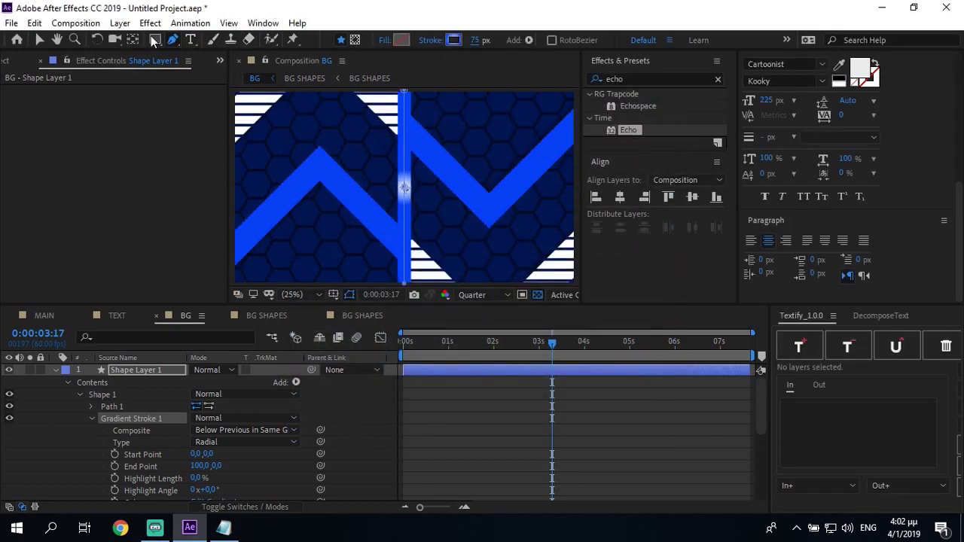
Step: Stretch the gradient end point across the frame, then make the stroke a solid colour
click(39, 39)
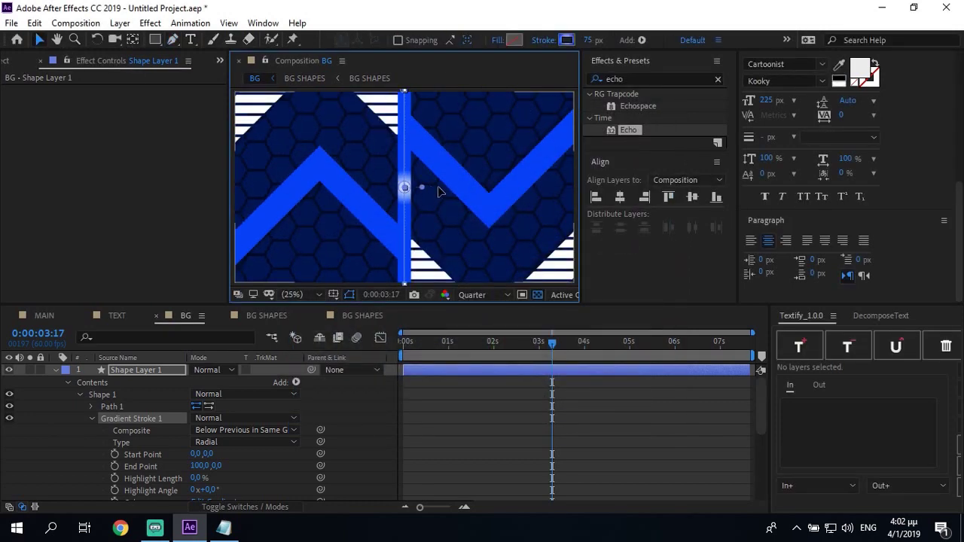
drag(421, 186, 567, 187)
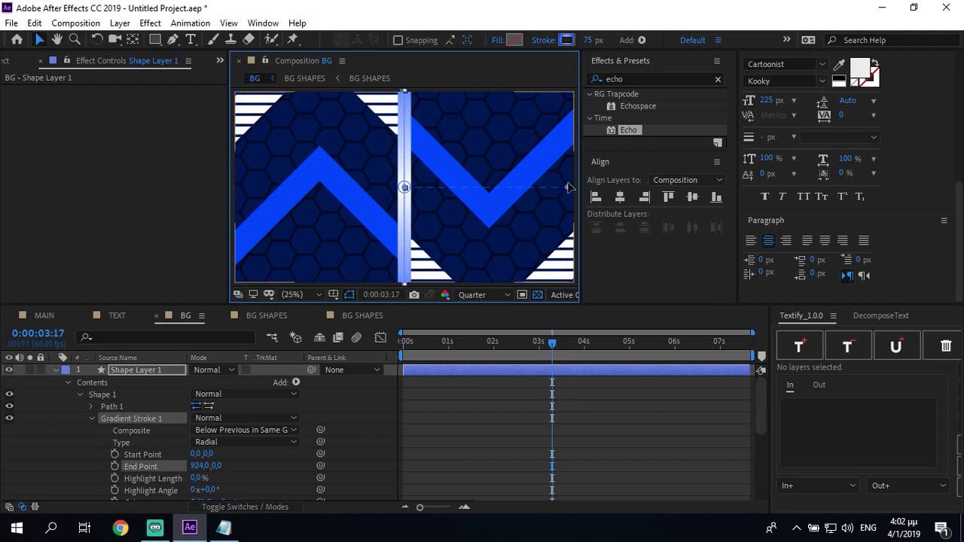
click(433, 440)
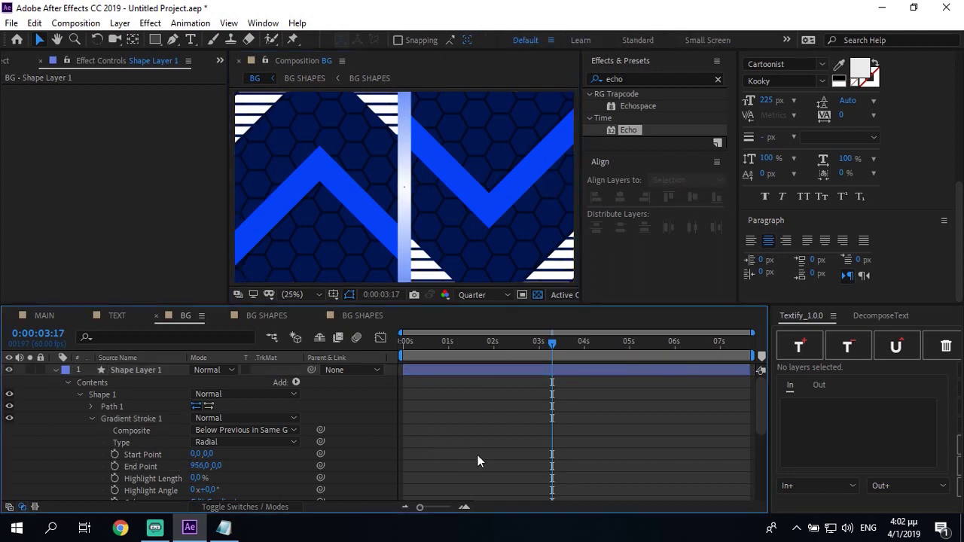
click(174, 370)
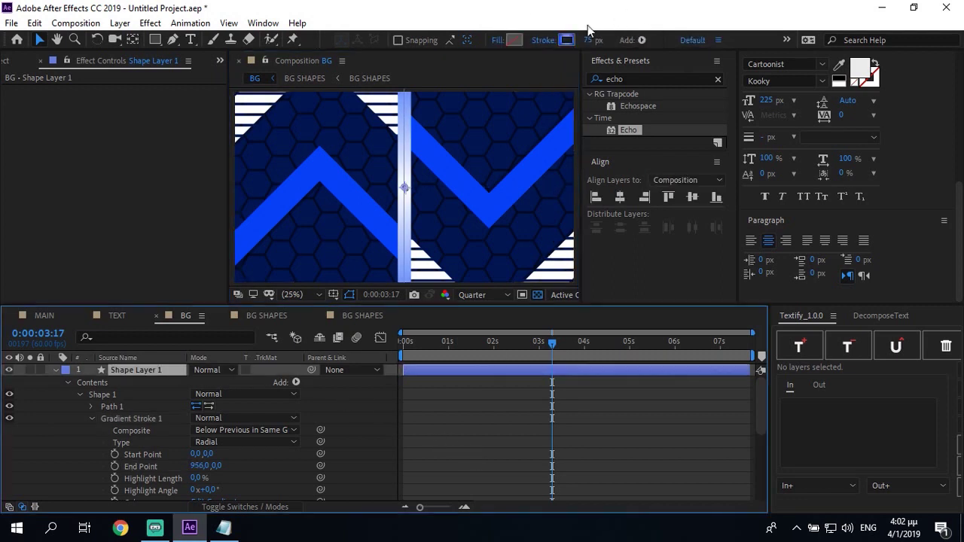
alt+click(567, 39)
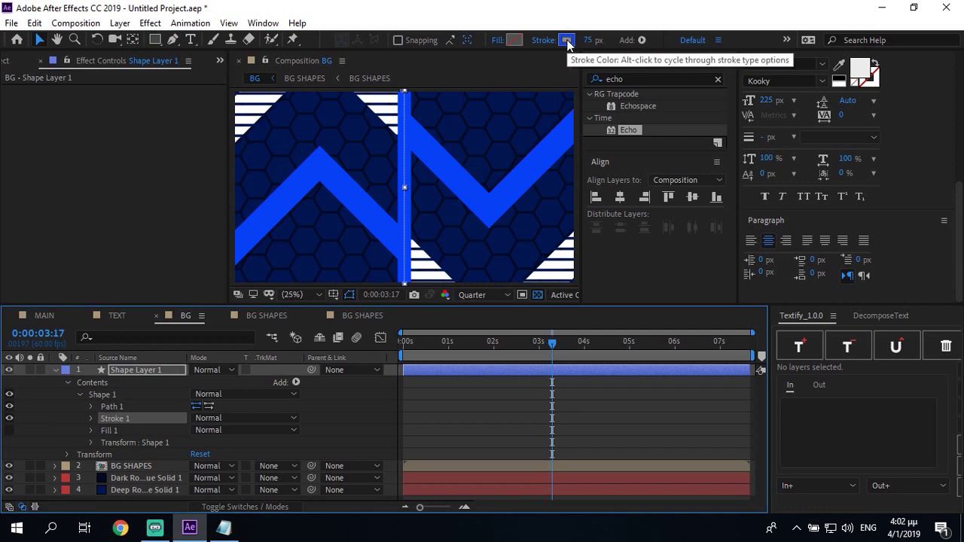
Step: Apply the Drop Shadow effect to Shape Layer 1
click(452, 446)
click(663, 78)
key(BackSpace)
key(BackSpace)
key(BackSpace)
key(BackSpace)
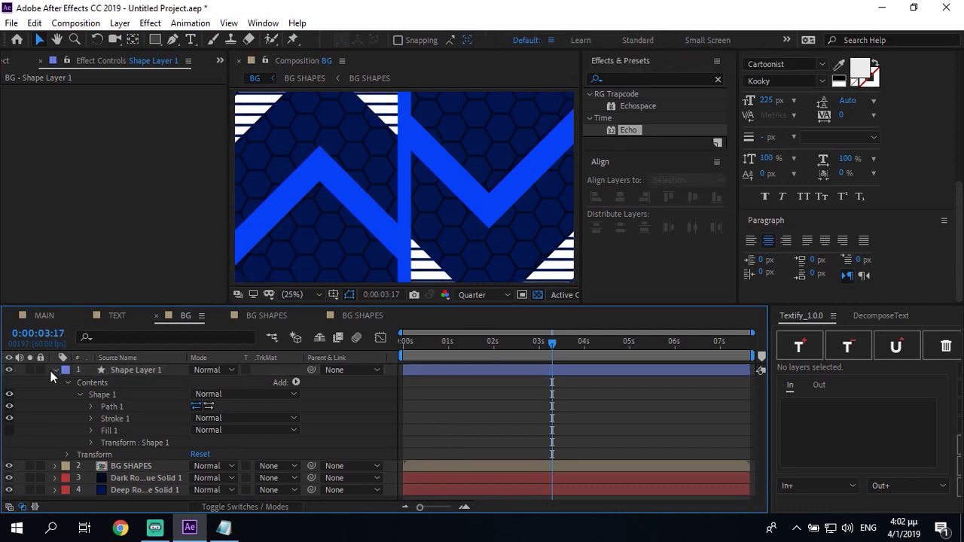
click(54, 370)
click(647, 79)
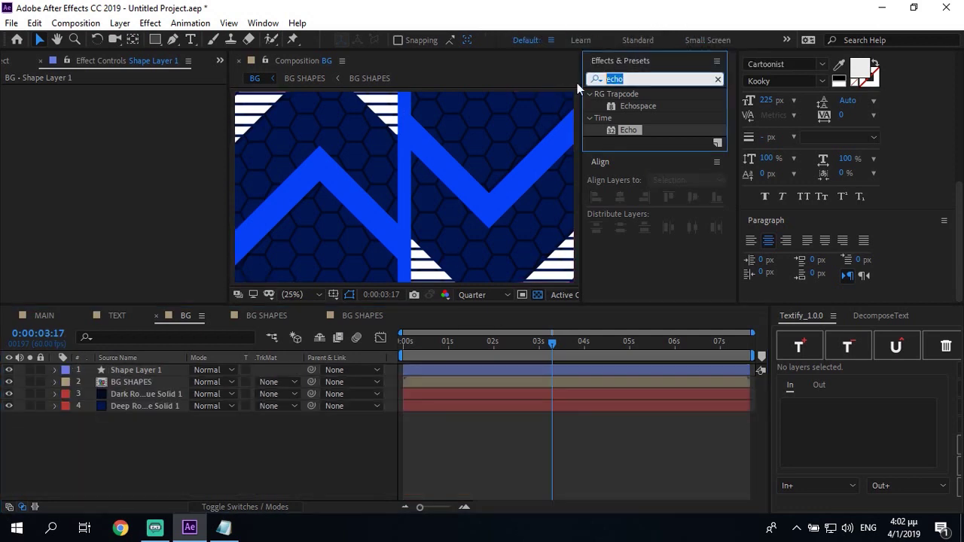
text(drop s)
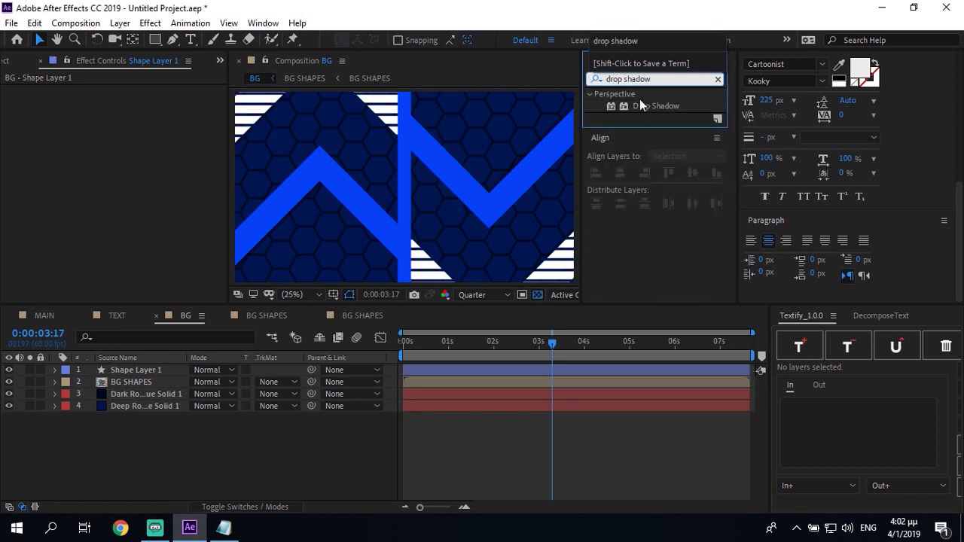
text(hadow)
drag(642, 106, 449, 370)
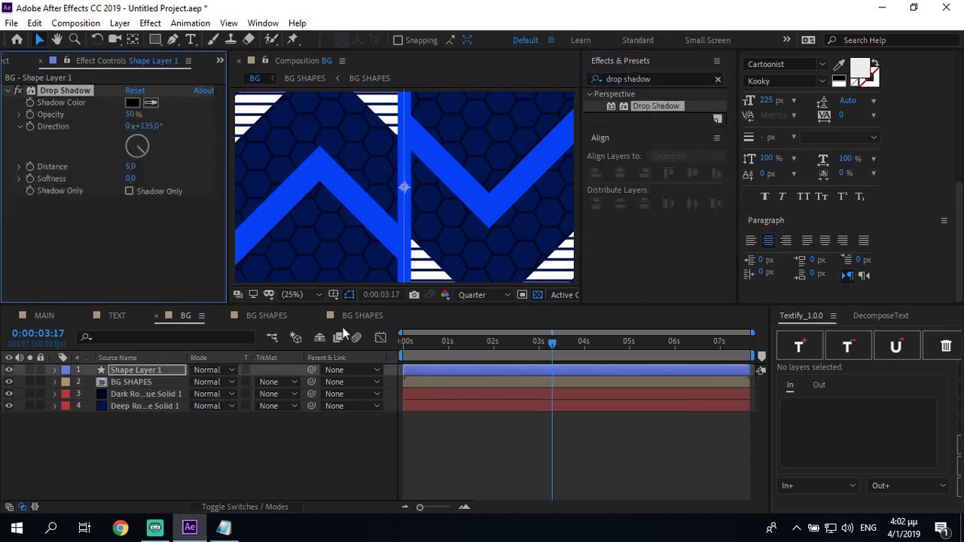
Step: Set the drop shadow's opacity to 40% and distance to 15
click(132, 113)
text(40)
key(Return)
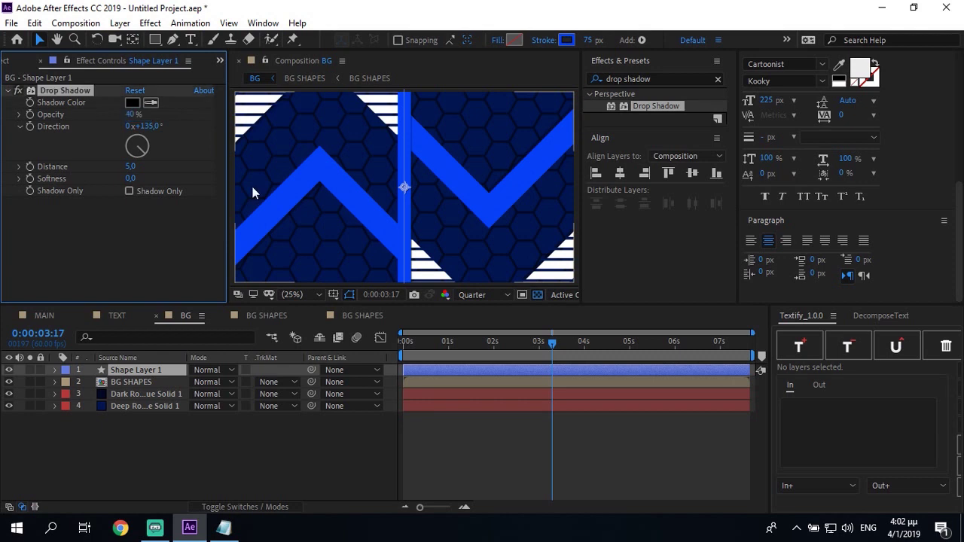
click(131, 166)
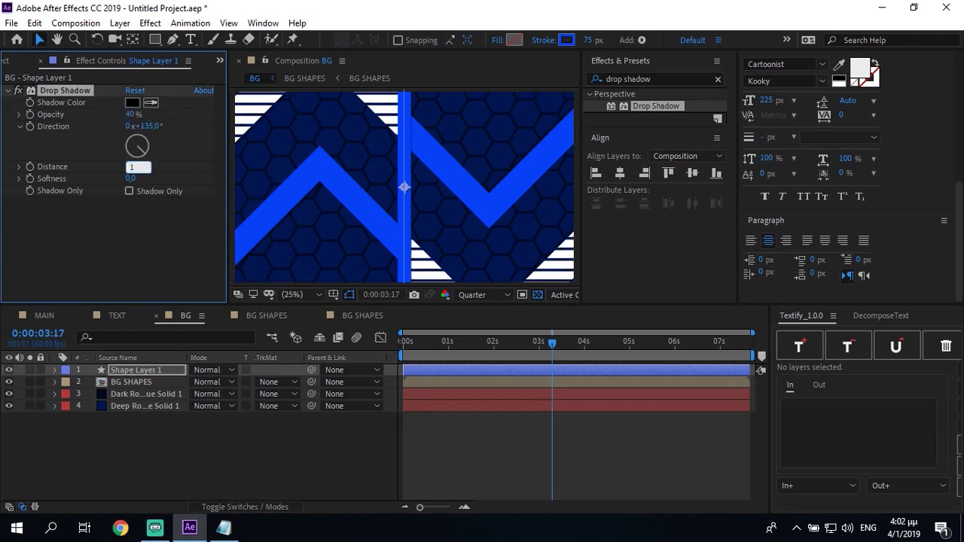
key(Return)
click(145, 366)
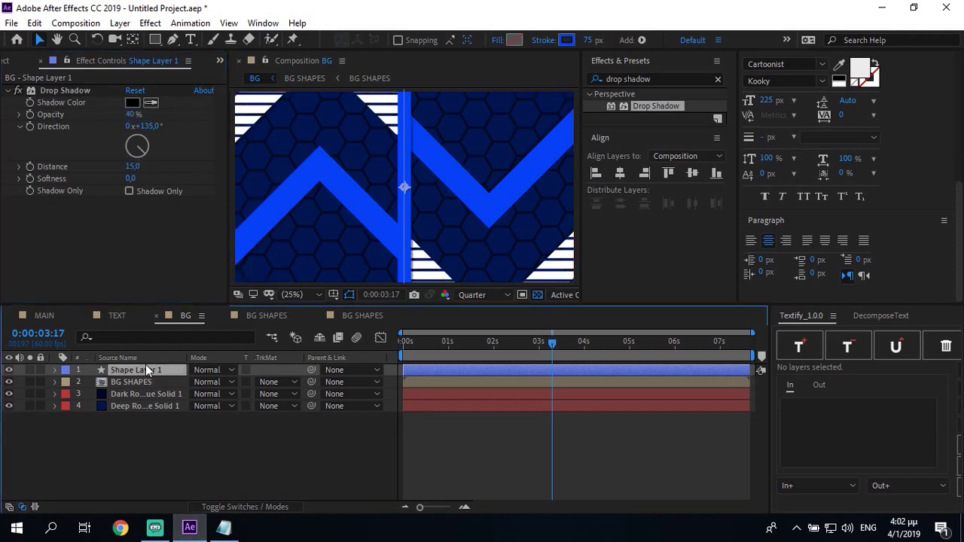
click(125, 370)
Step: Pre-compose Shape Layer 1 and BG SHAPES into a precomp named 'shapes'
shift+click(131, 381)
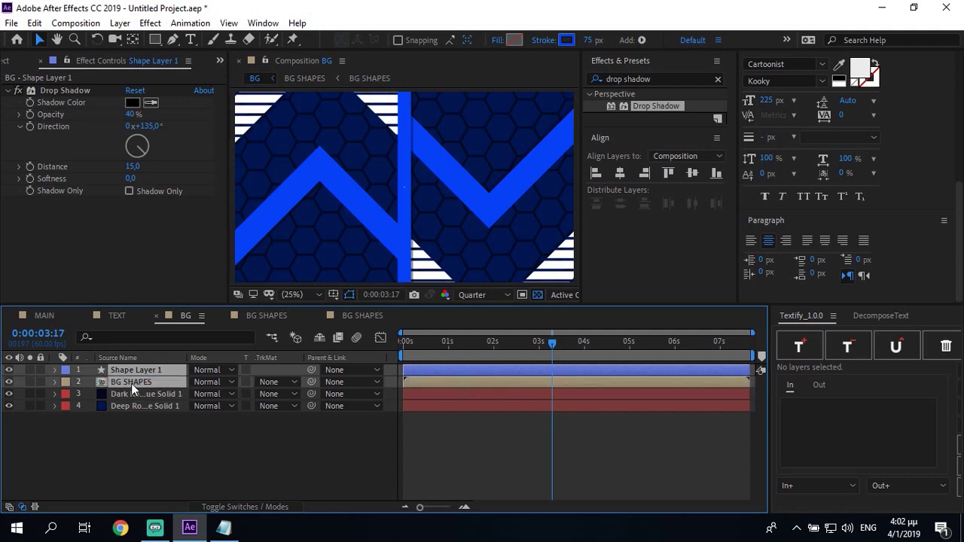
right_click(131, 384)
click(183, 454)
text(shapes)
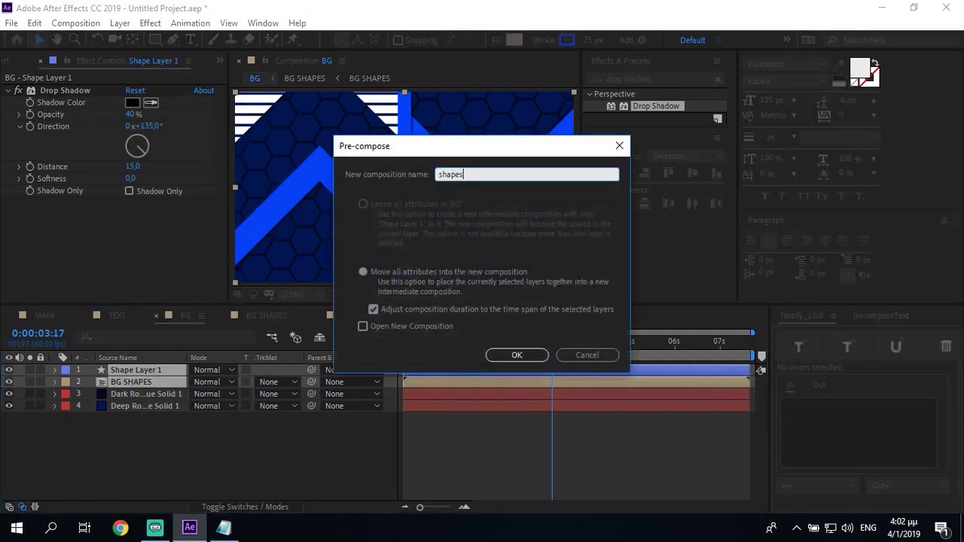
key(Return)
Step: Deselect the shapes layer and bring up the timeline's New layer menu
click(220, 479)
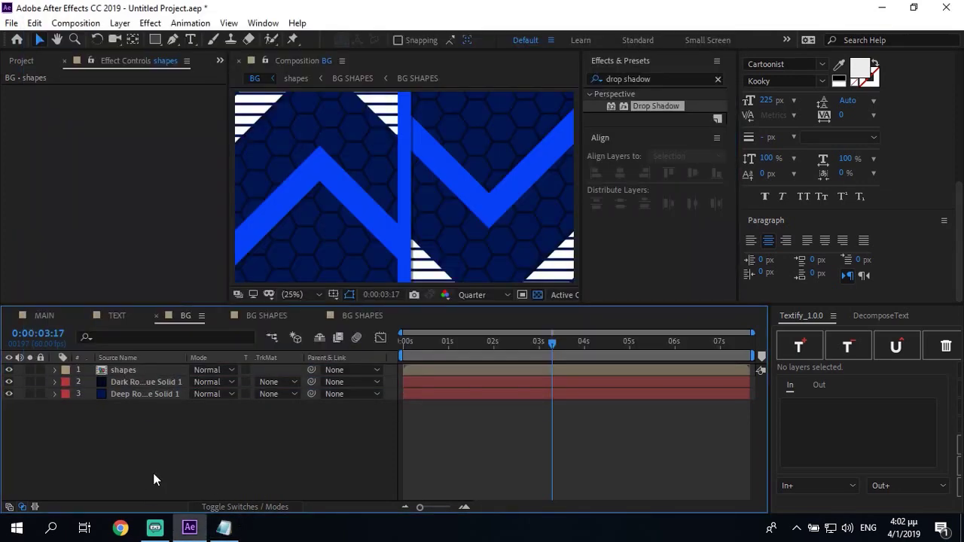
right_click(153, 471)
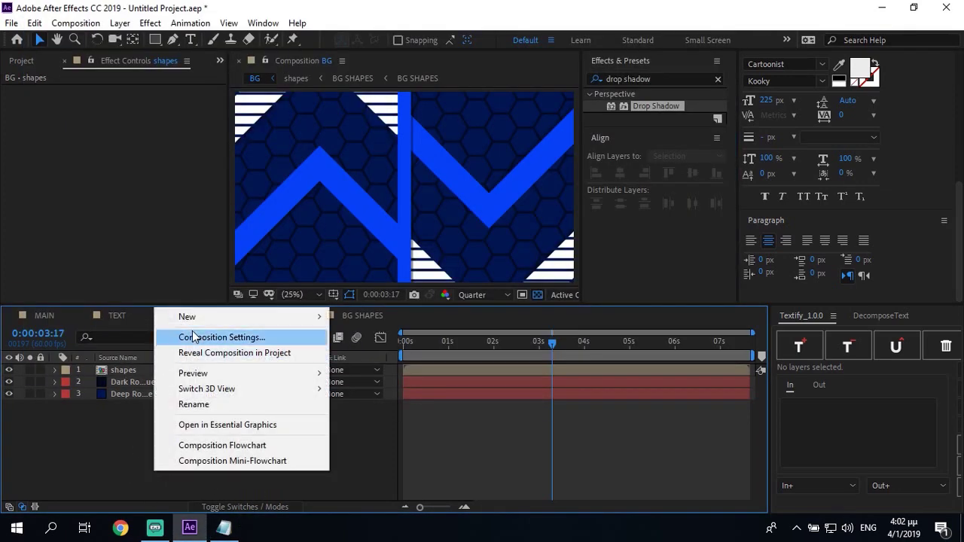
mouse_move(200, 317)
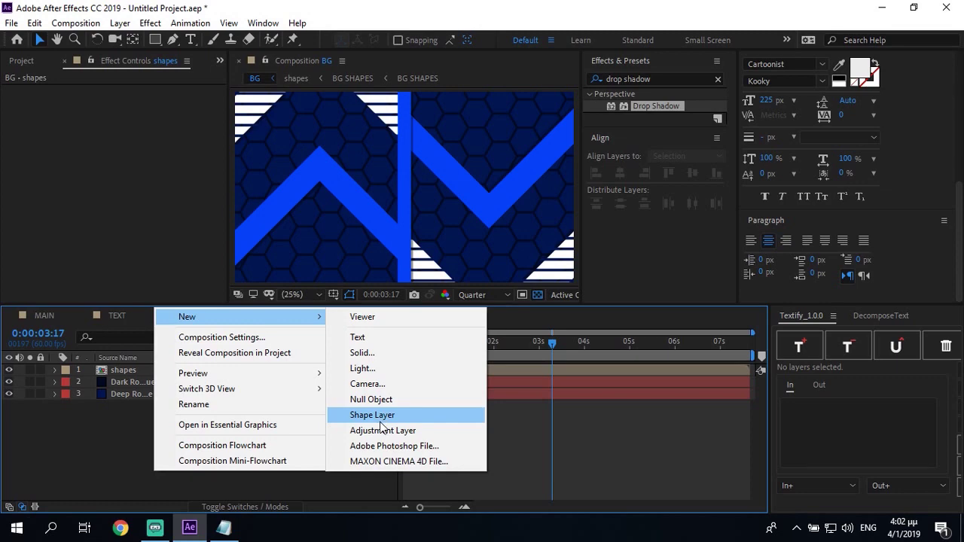
Step: Create a new pure green (00FF00) solid named PARTICLES
click(363, 352)
click(456, 343)
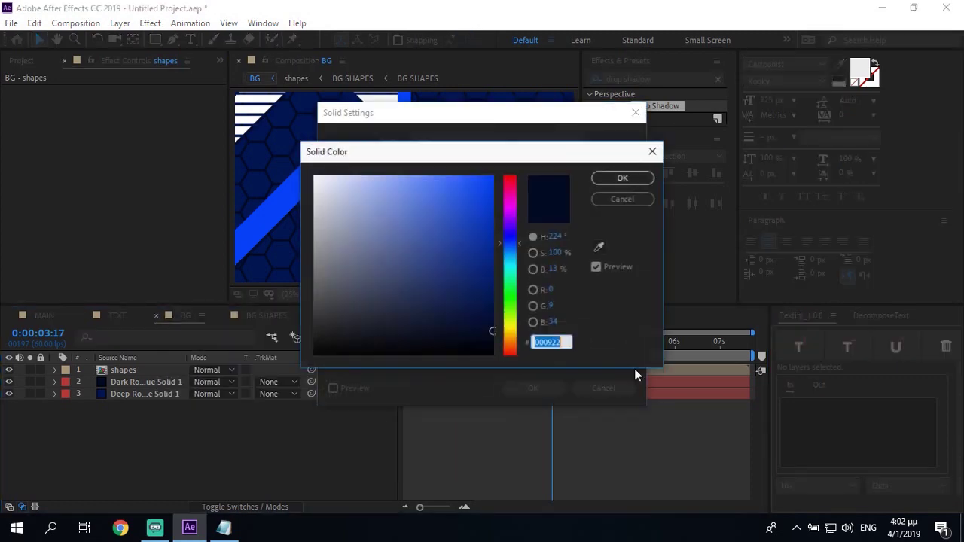
click(552, 307)
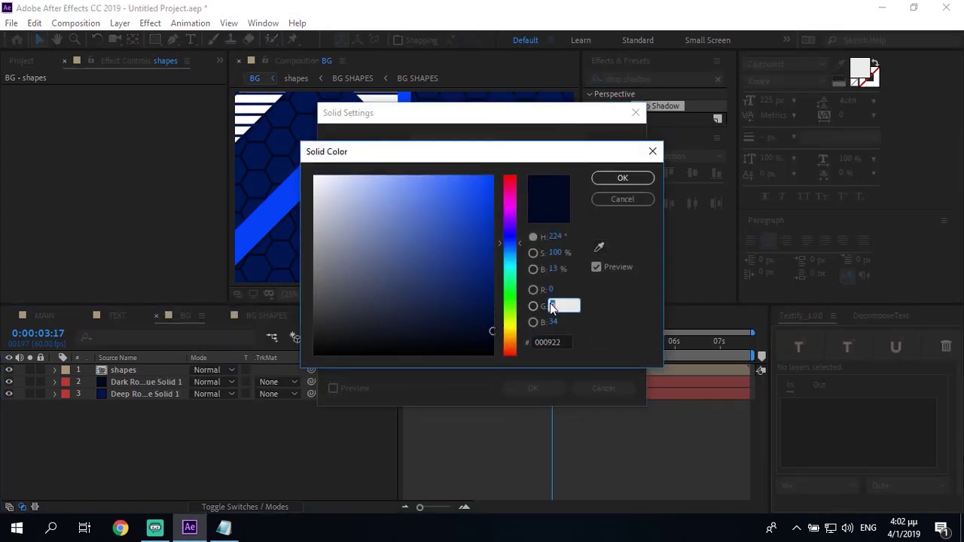
text(255)
key(Return)
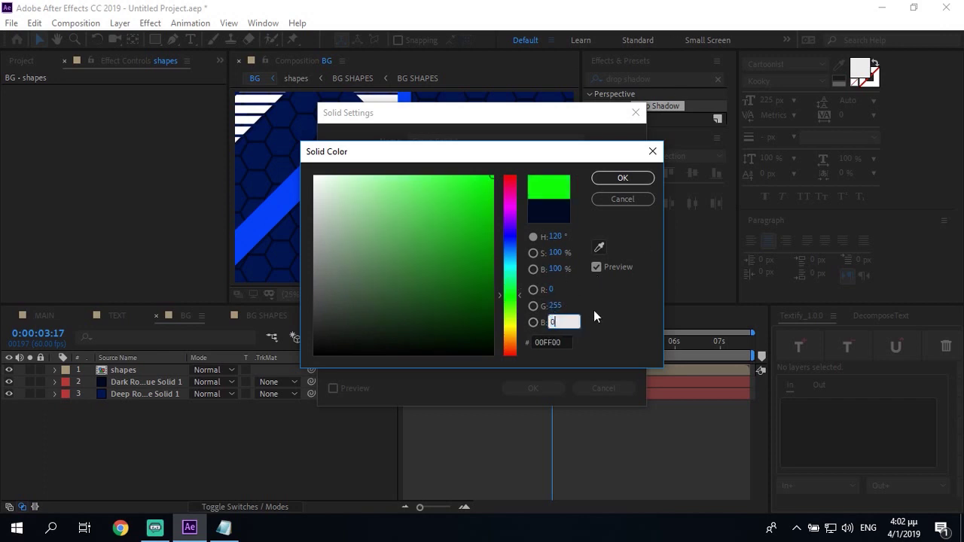
text(0)
key(Return)
click(625, 177)
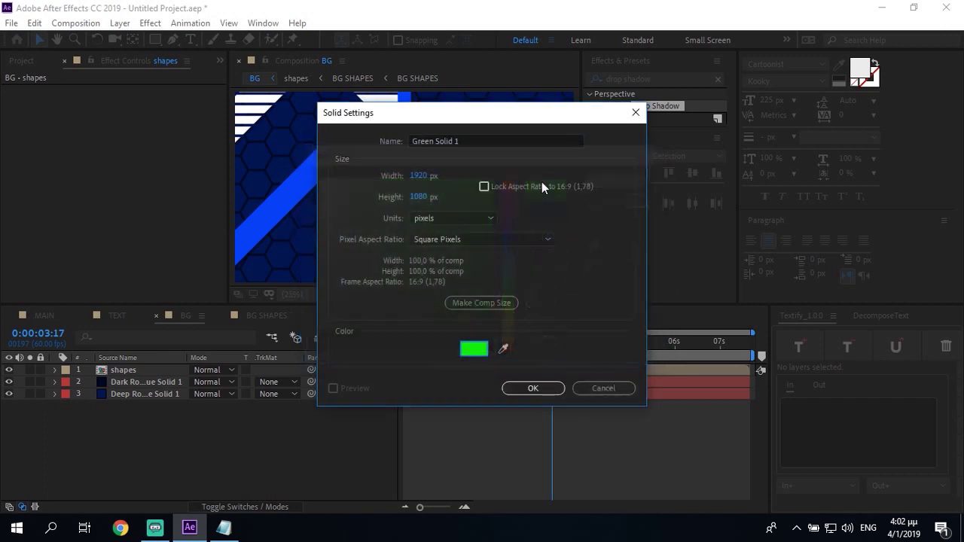
drag(484, 141, 124, 232)
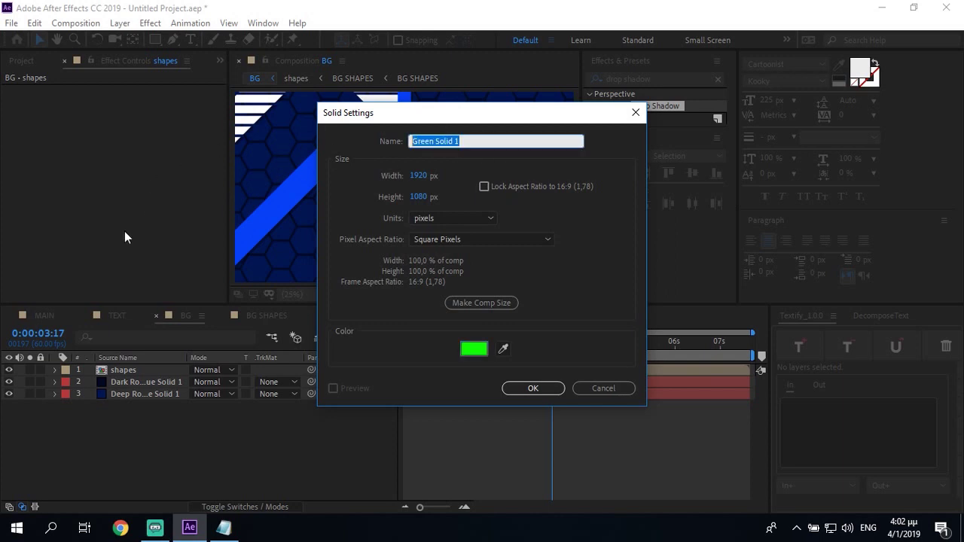
text(PARTICLES)
key(Return)
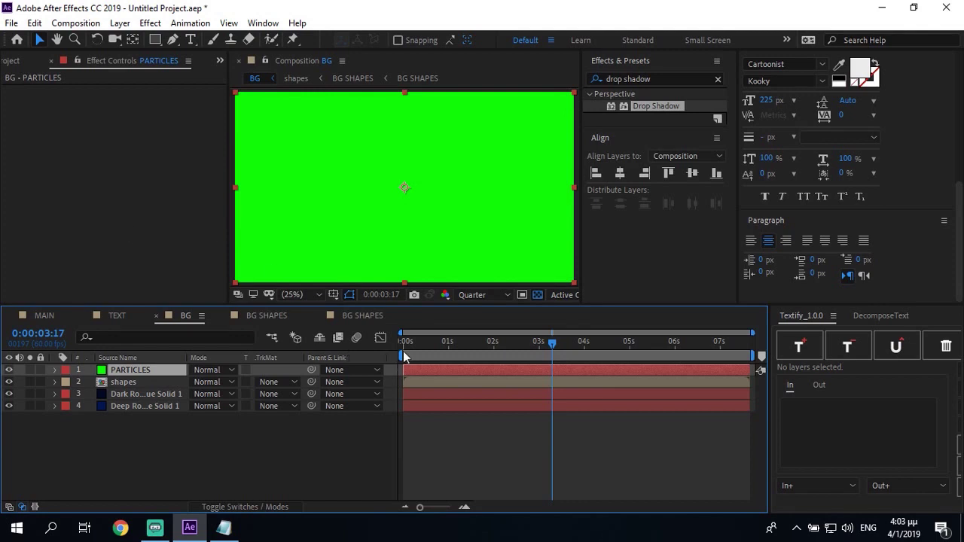
Step: Apply Trapcode Particular to the PARTICLES layer
click(677, 78)
text(partuc)
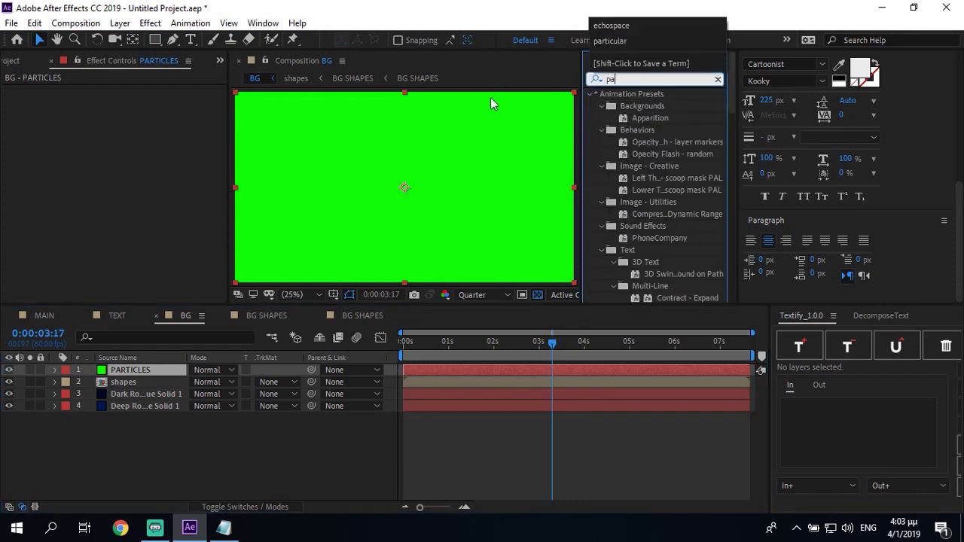
key(BackSpace)
key(BackSpace)
text(icular)
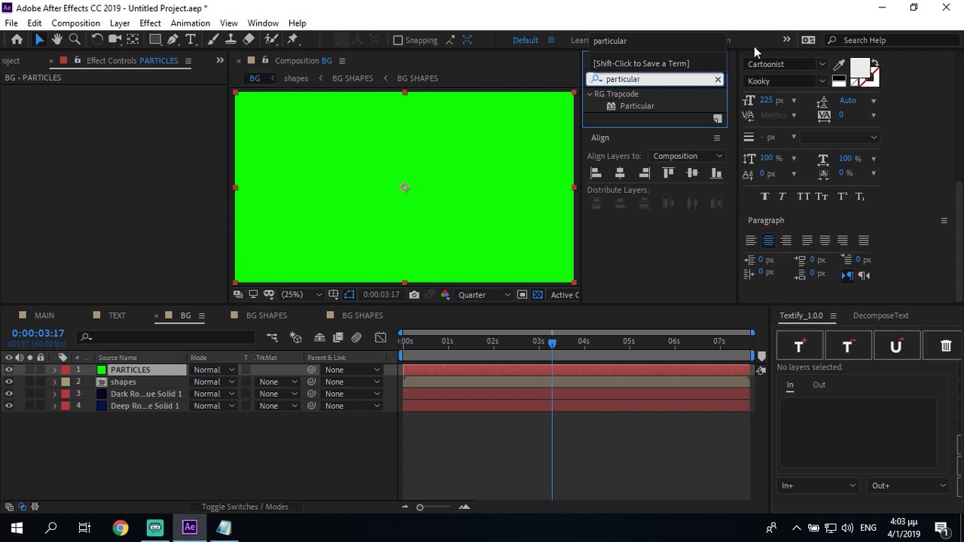
click(623, 108)
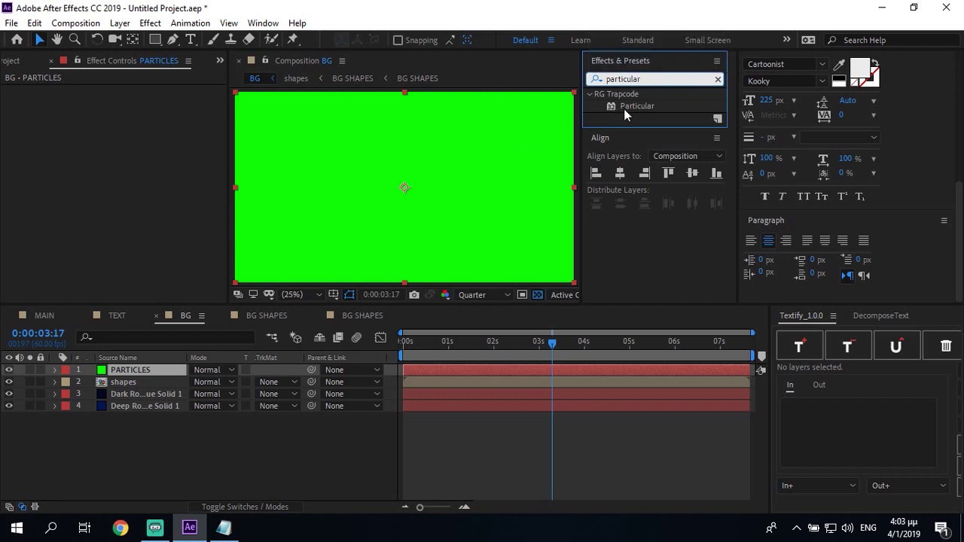
drag(623, 108, 288, 362)
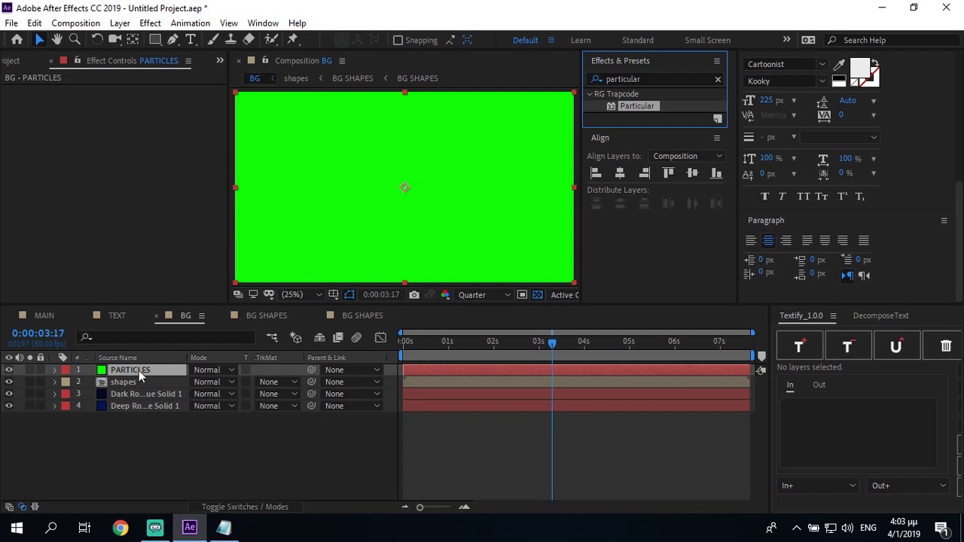
drag(139, 370, 138, 370)
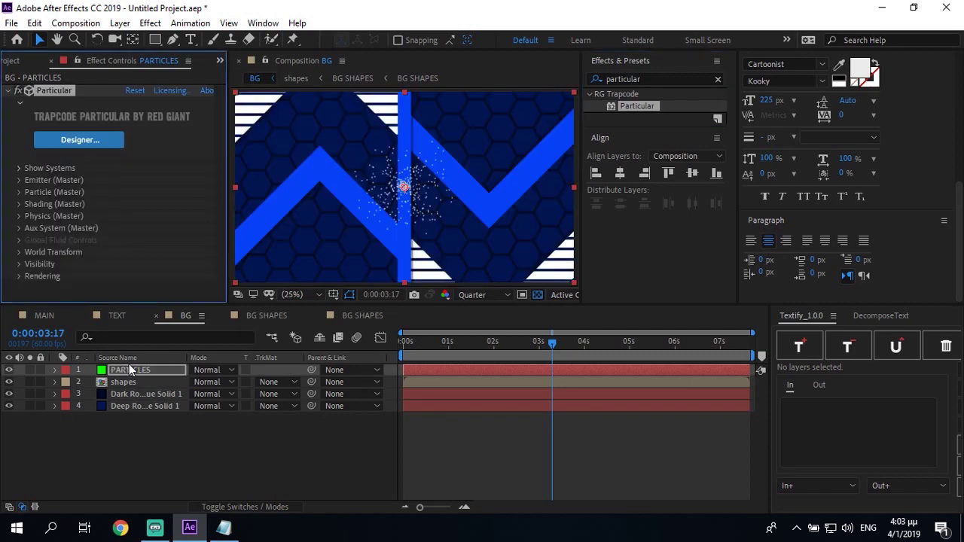
Step: Save the project as 'tutorial project.aep'
key(ctrl+s)
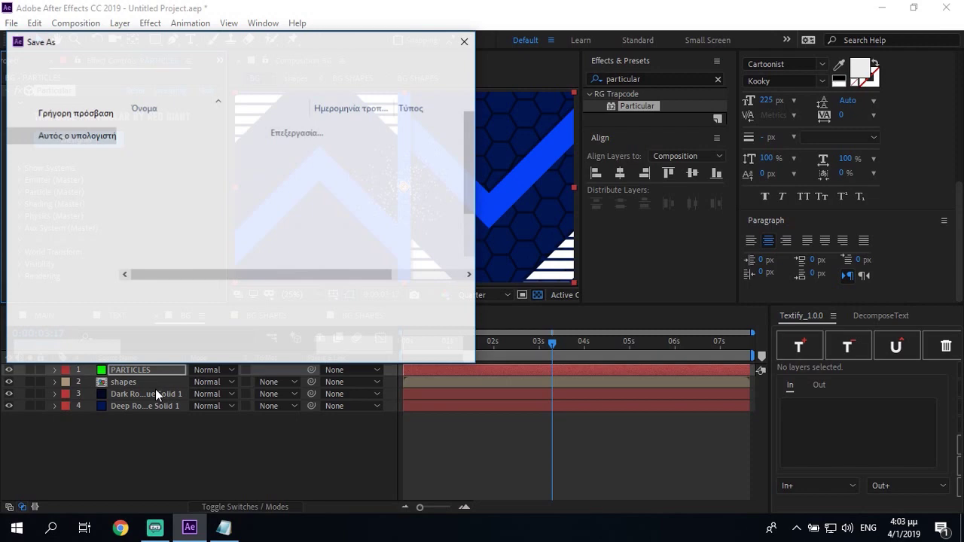
text(tutori)
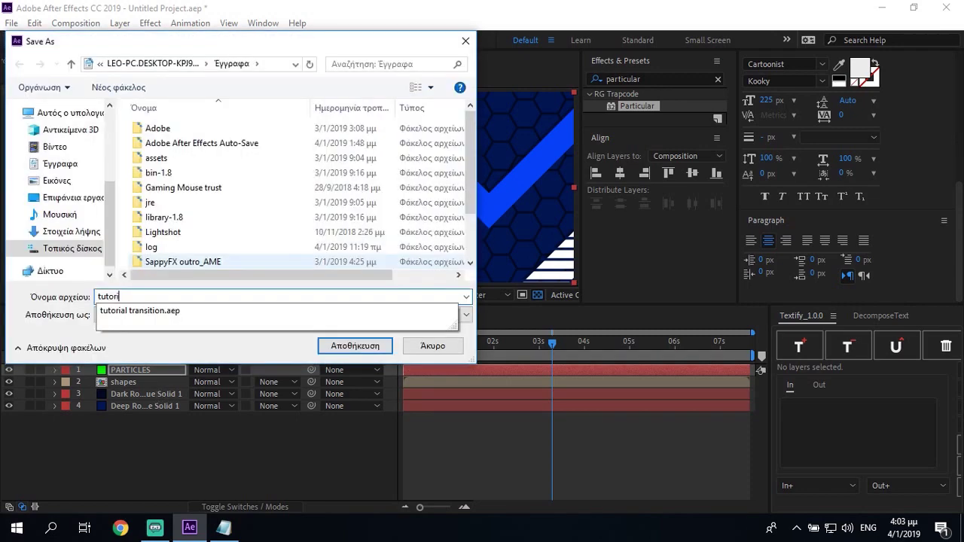
text(al project)
key(Return)
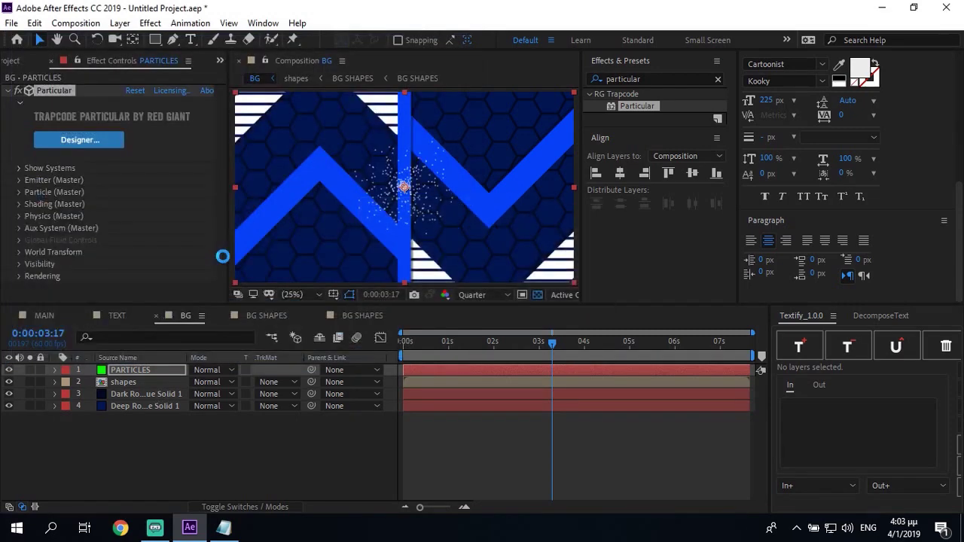
Step: In Particular Designer, set the emitter to 40 particles/sec at Y position 1180
click(100, 139)
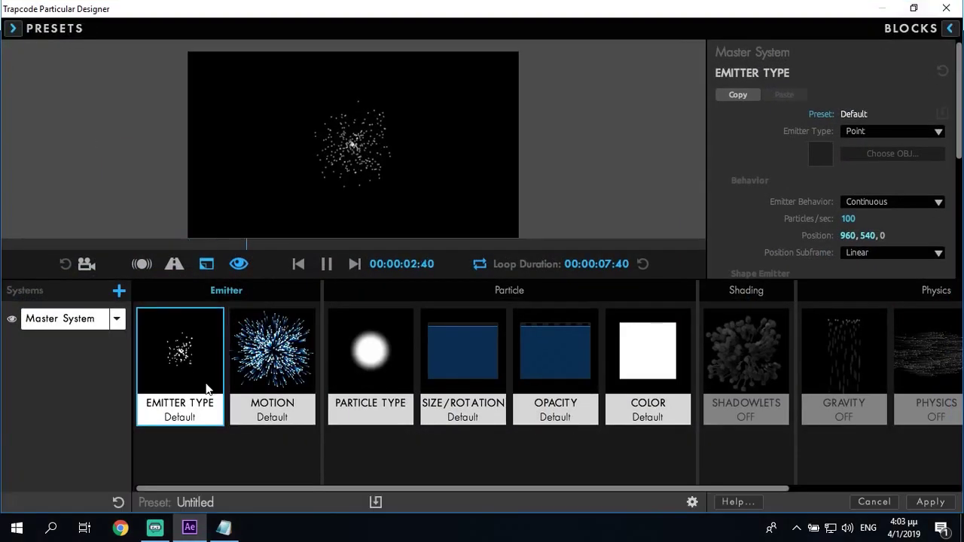
click(848, 219)
text(30)
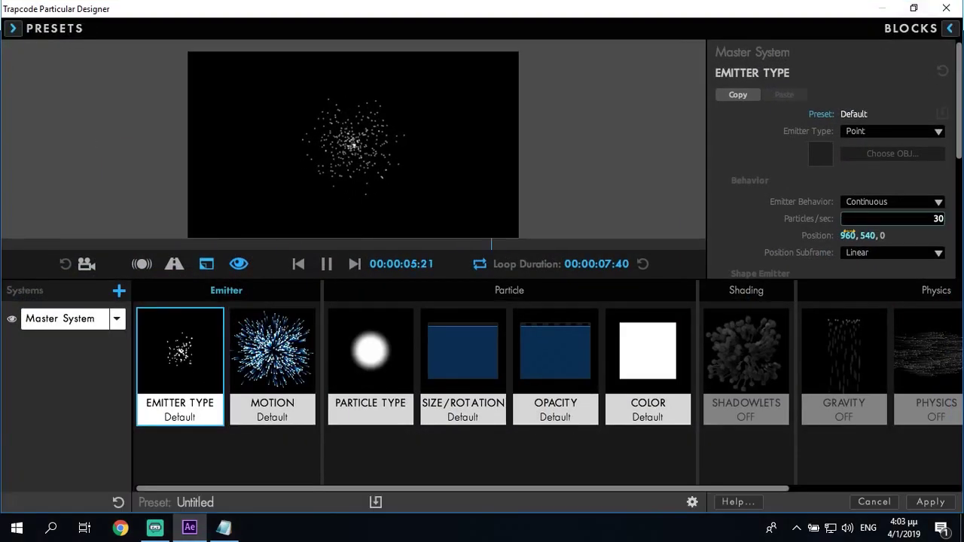
key(Return)
click(838, 217)
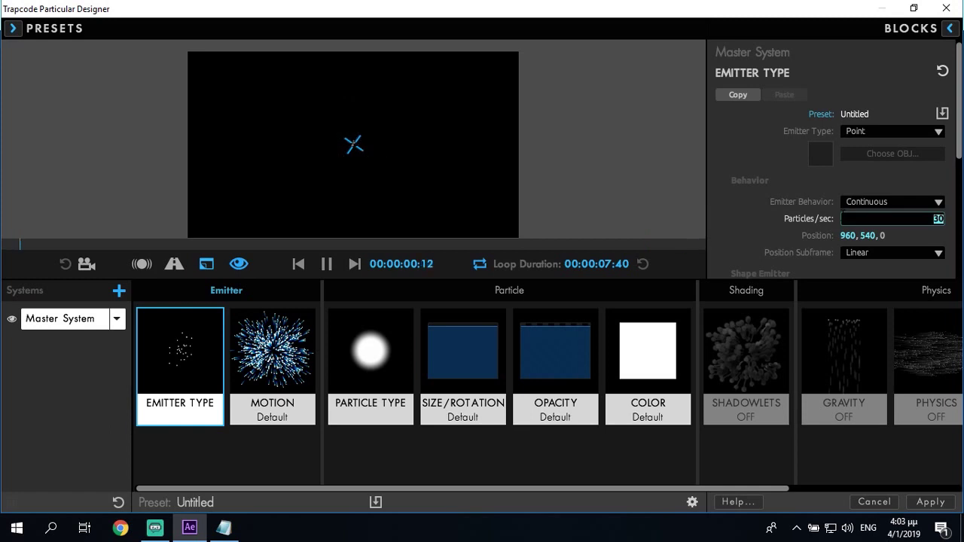
text(40)
key(Return)
click(867, 235)
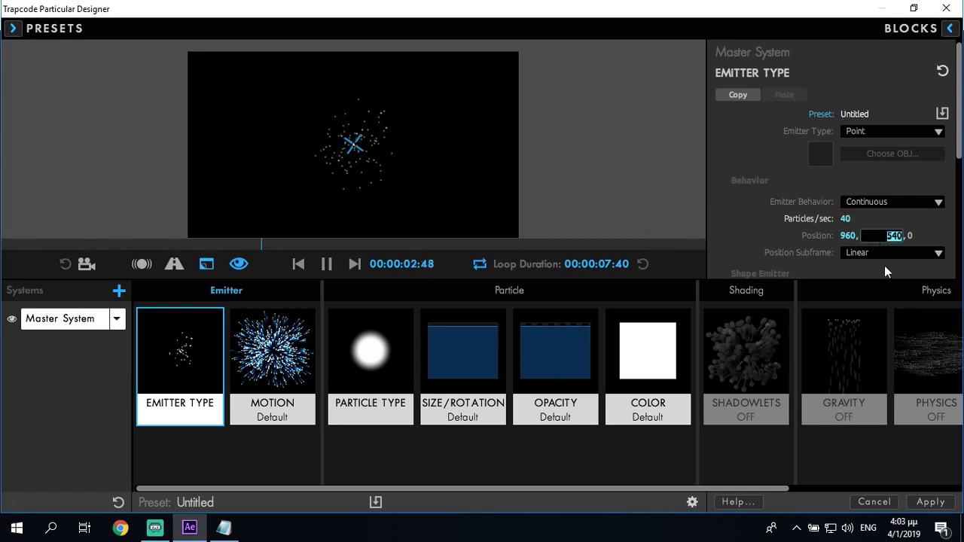
text(1180)
key(Return)
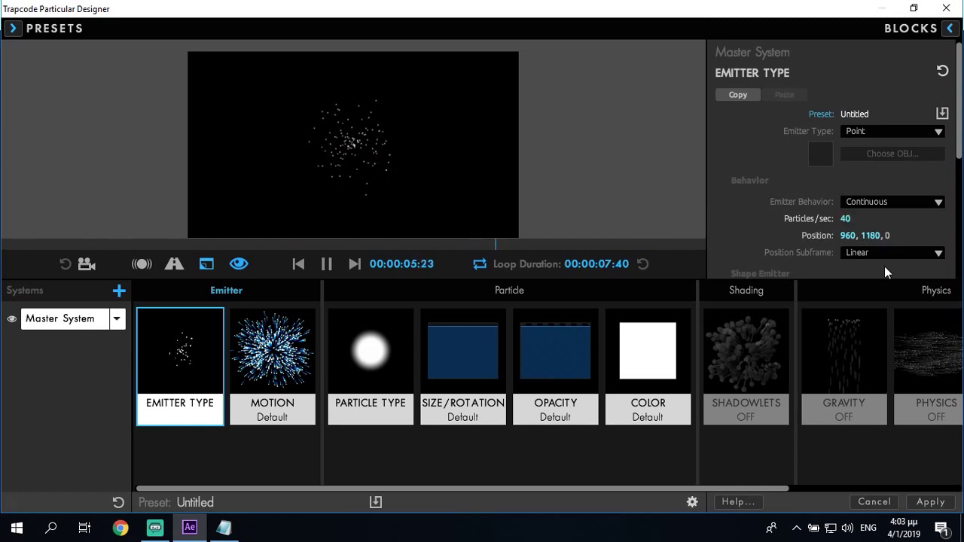
Step: Set particle velocity to 1000, feather to 0 and life to 7.4 seconds
click(312, 344)
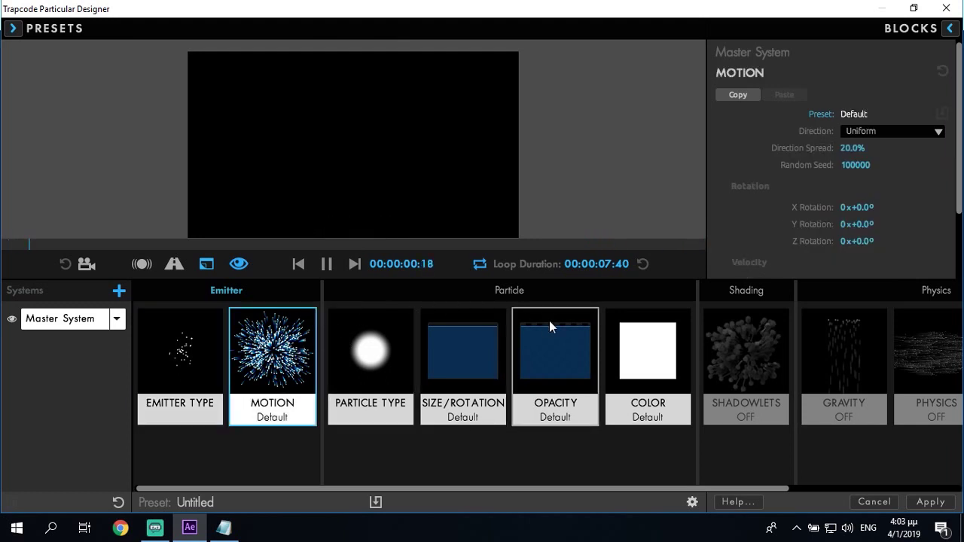
scroll(906, 252, down, 1)
click(854, 241)
text(1000)
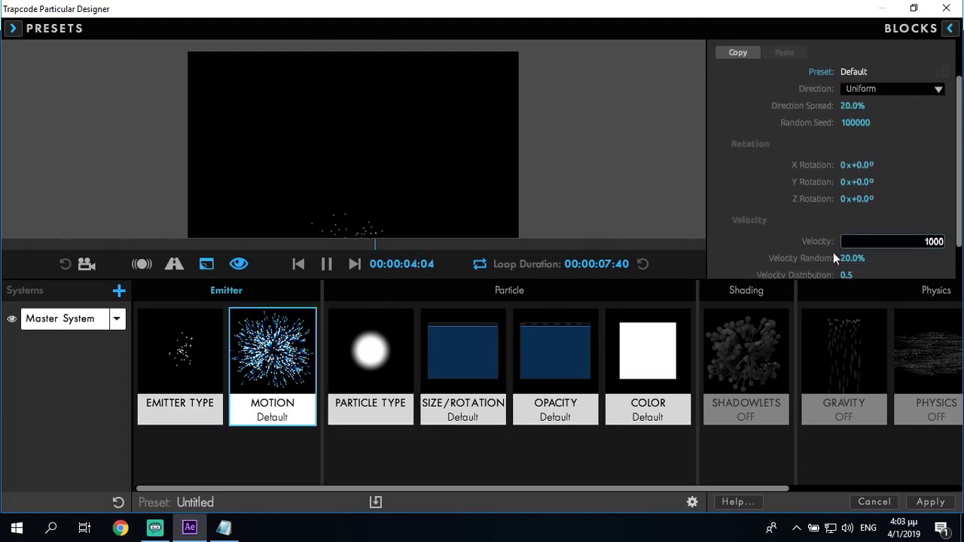
key(Return)
click(342, 367)
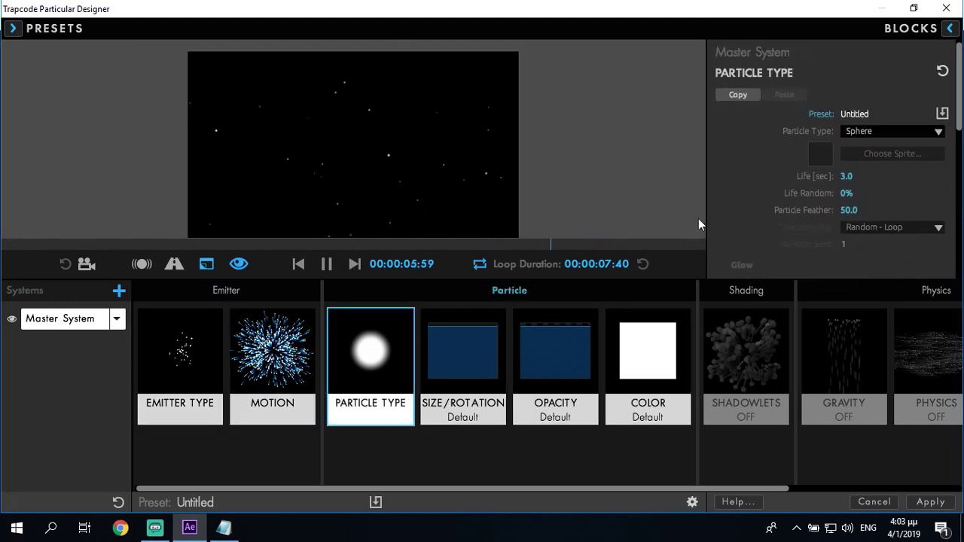
click(858, 210)
text(0)
key(Return)
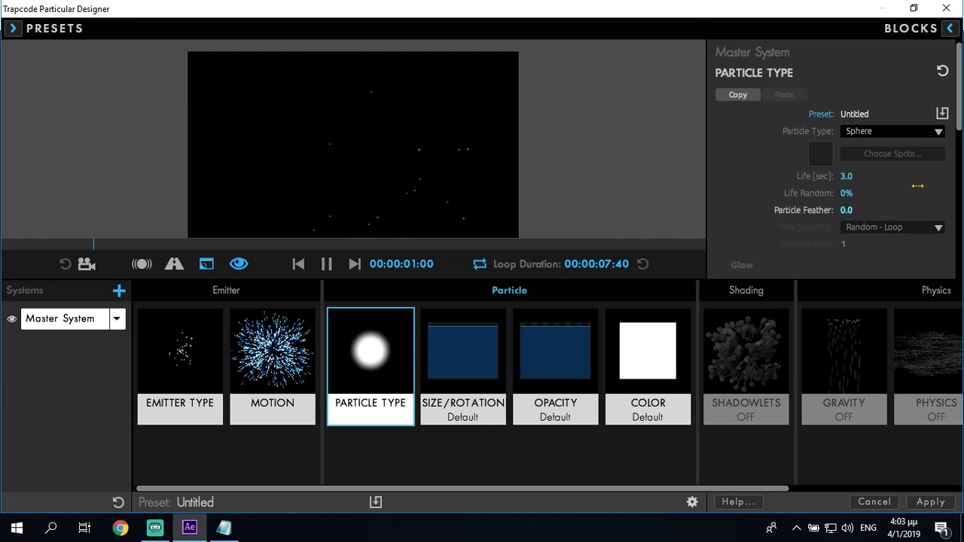
click(846, 177)
text(7)
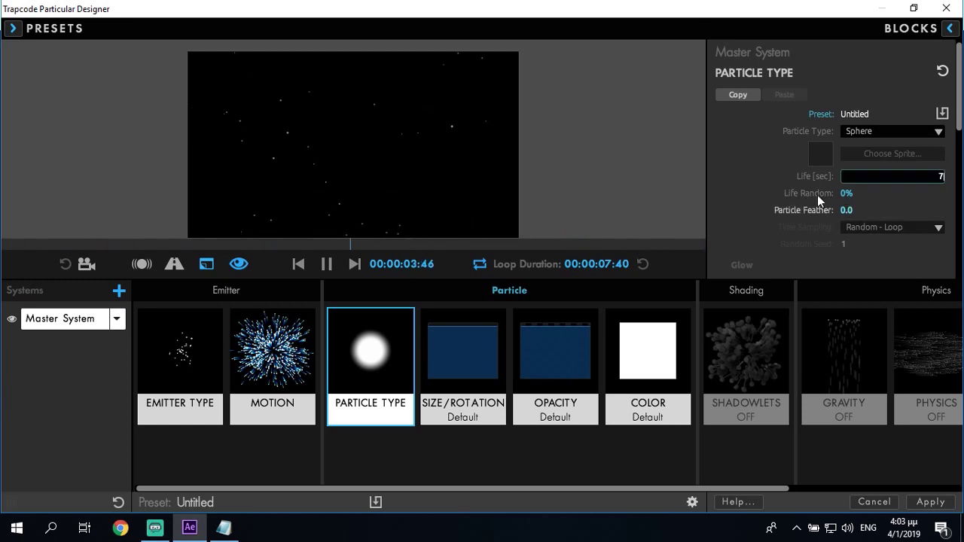
text(.4)
key(Return)
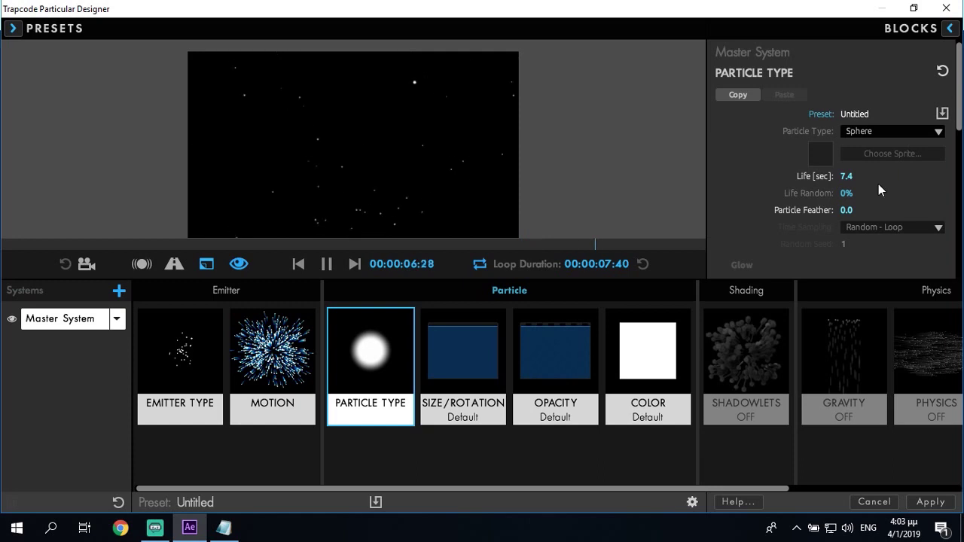
click(436, 389)
Step: Set particle size to 75 and colour particles Random from Gradient
click(846, 155)
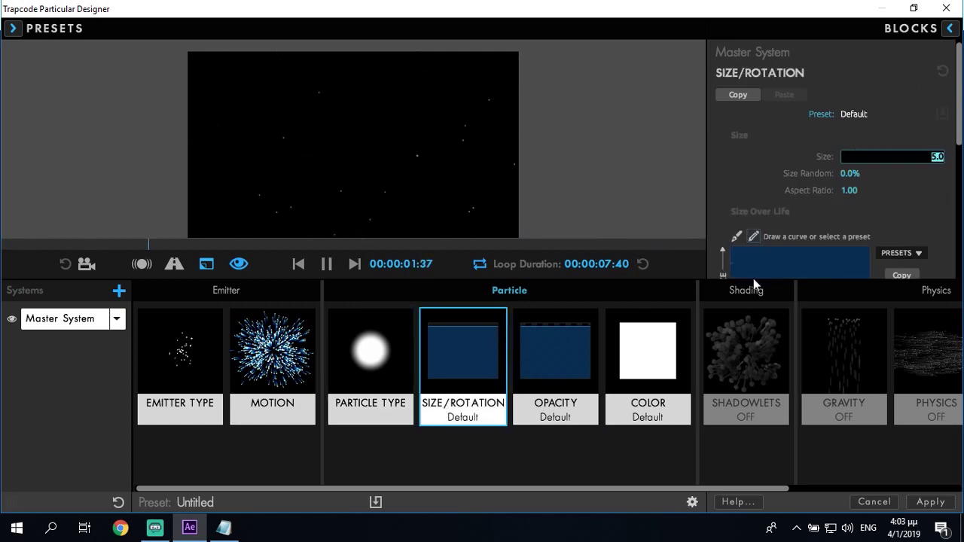
text(75)
key(Return)
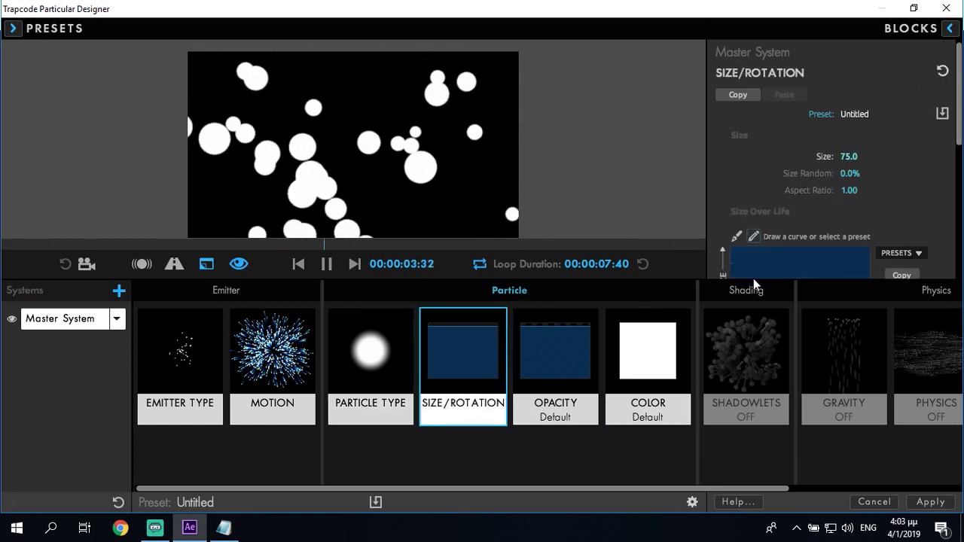
click(542, 363)
click(684, 353)
click(877, 157)
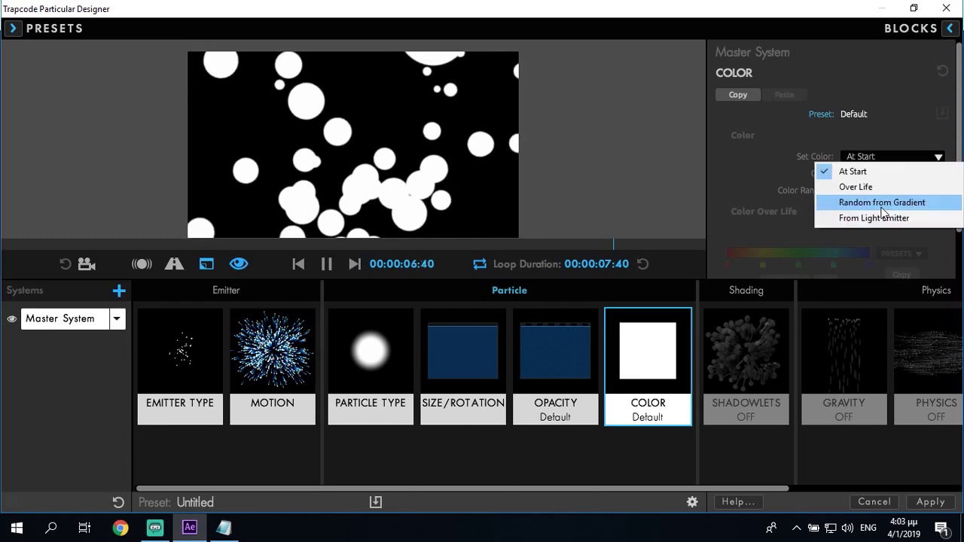
click(882, 203)
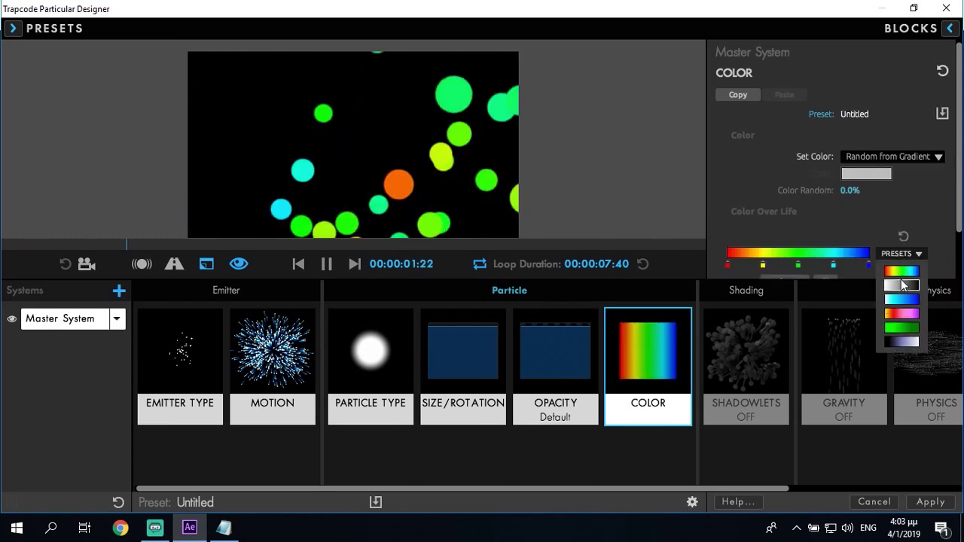
Step: Change the gradient's black stop to blue and apply the design to the composition
double_click(870, 266)
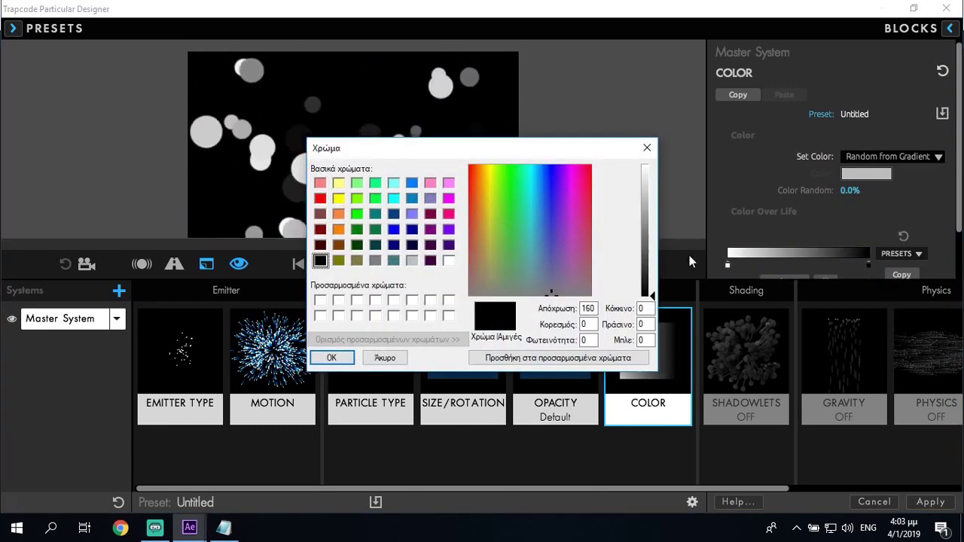
drag(546, 164, 542, 164)
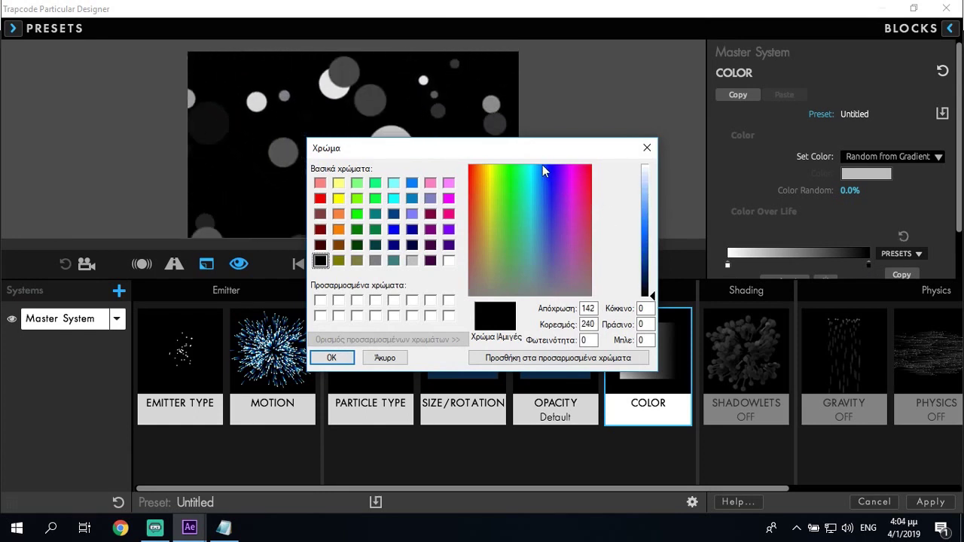
double_click(644, 339)
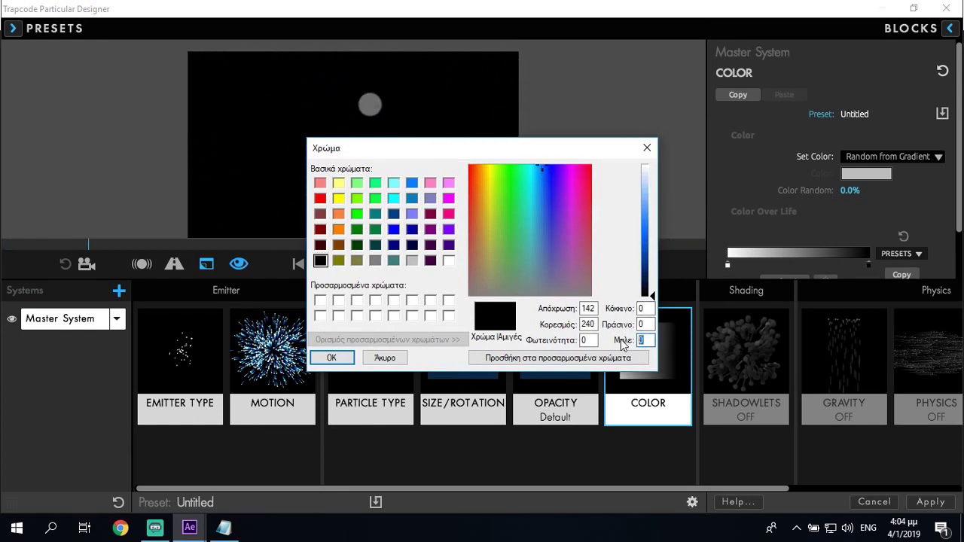
text(255)
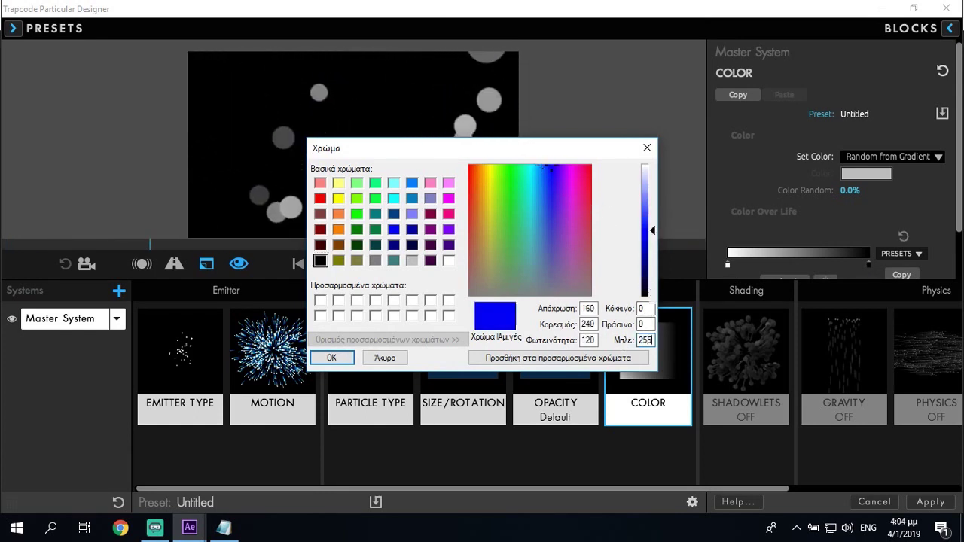
click(544, 165)
drag(544, 165, 546, 164)
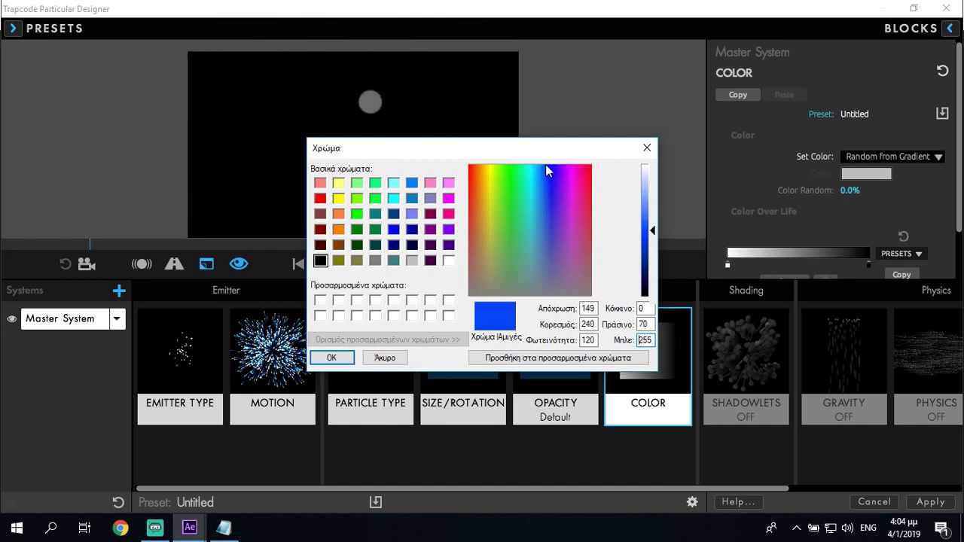
click(330, 358)
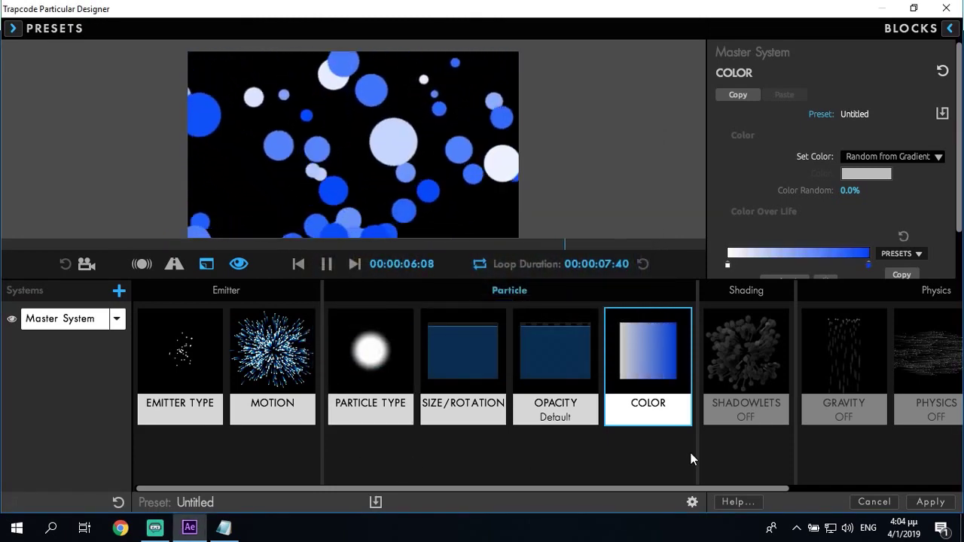
key(Return)
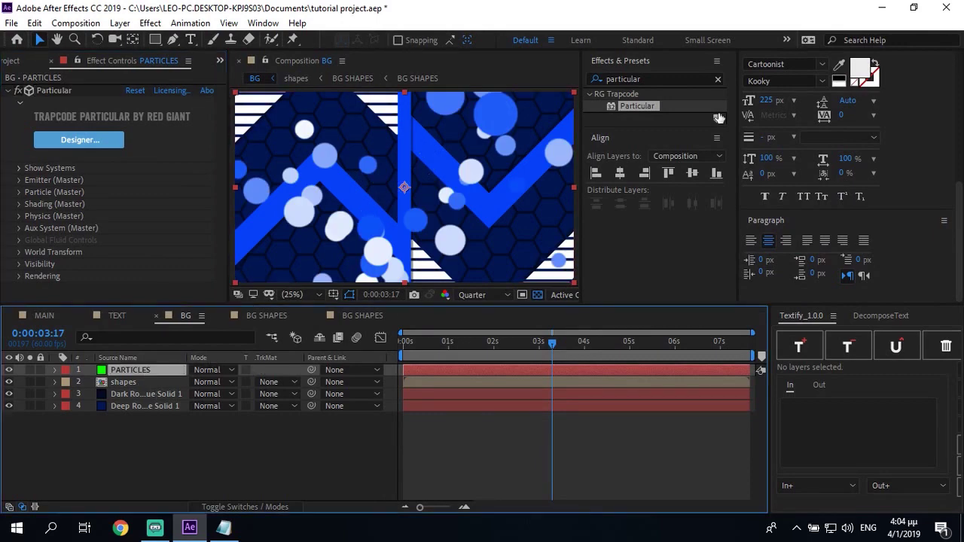
Step: Apply Drop Shadow under Particular on PARTICLES with distance 12, then collapse both effects
click(659, 78)
text(drop shadow)
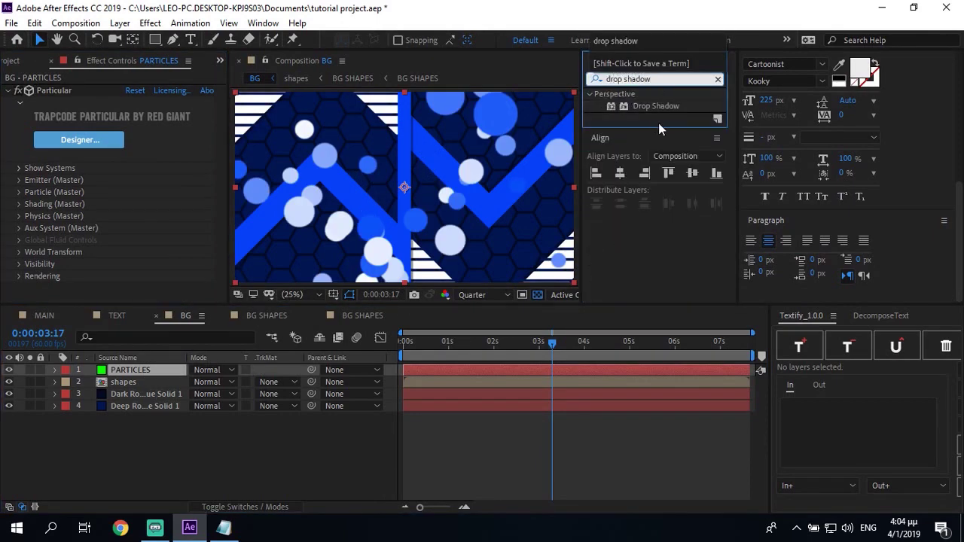
drag(649, 106, 146, 240)
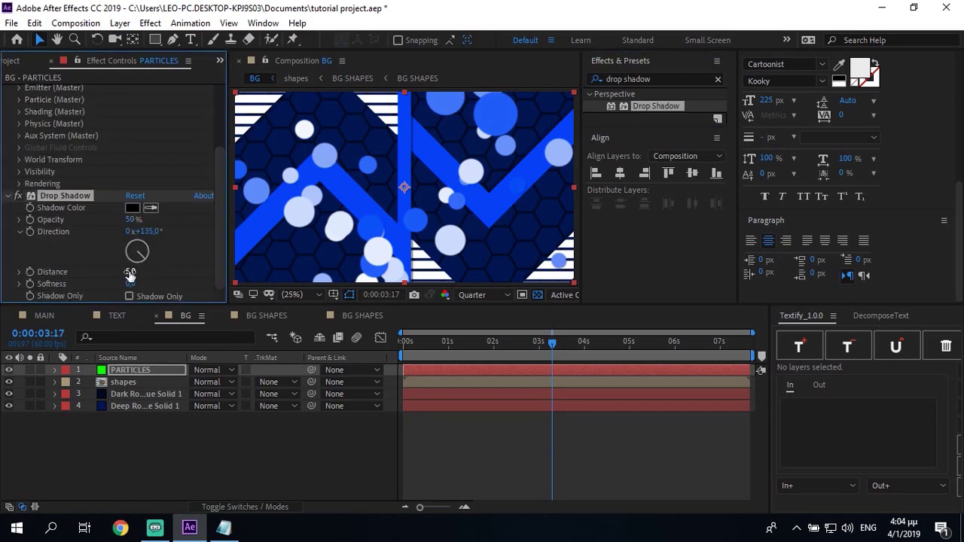
click(130, 273)
text(12)
key(Return)
click(8, 195)
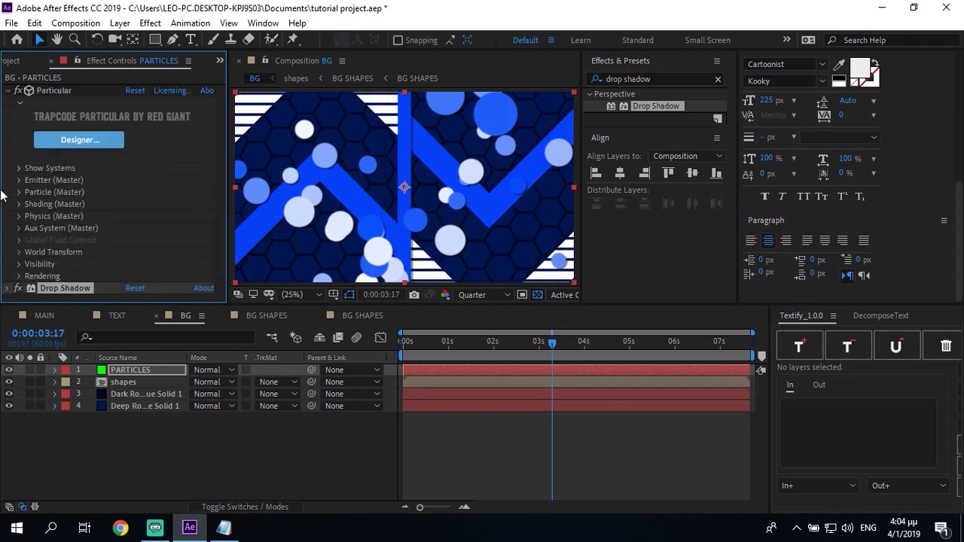
click(7, 90)
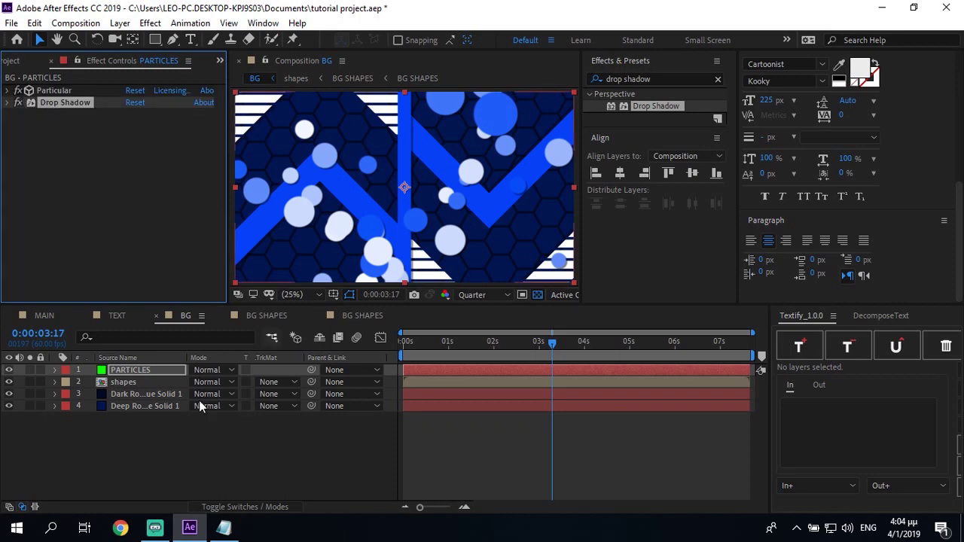
Step: Duplicate the PARTICLES layer and set the top copy's Rotation to 180°
click(137, 371)
key(ctrl+d)
key(r)
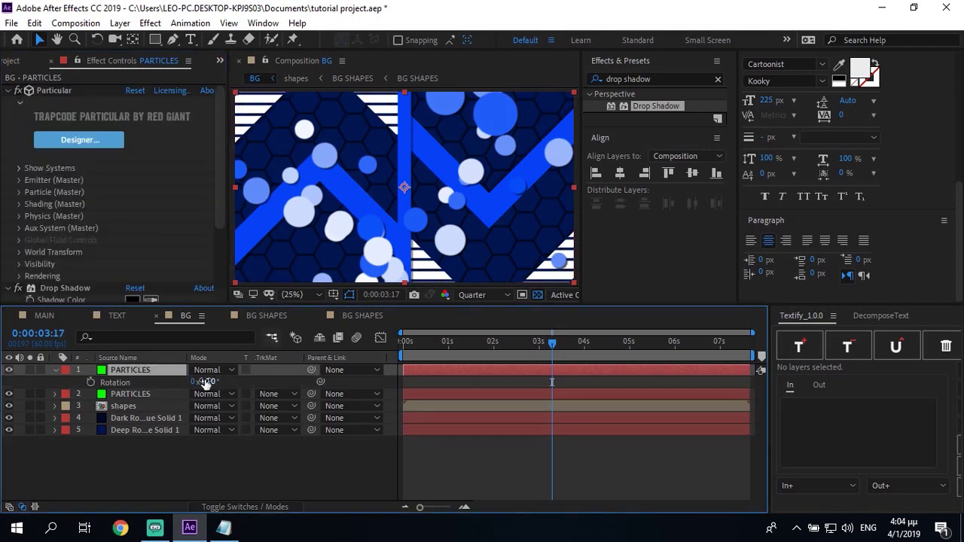
click(210, 382)
text(180)
key(Return)
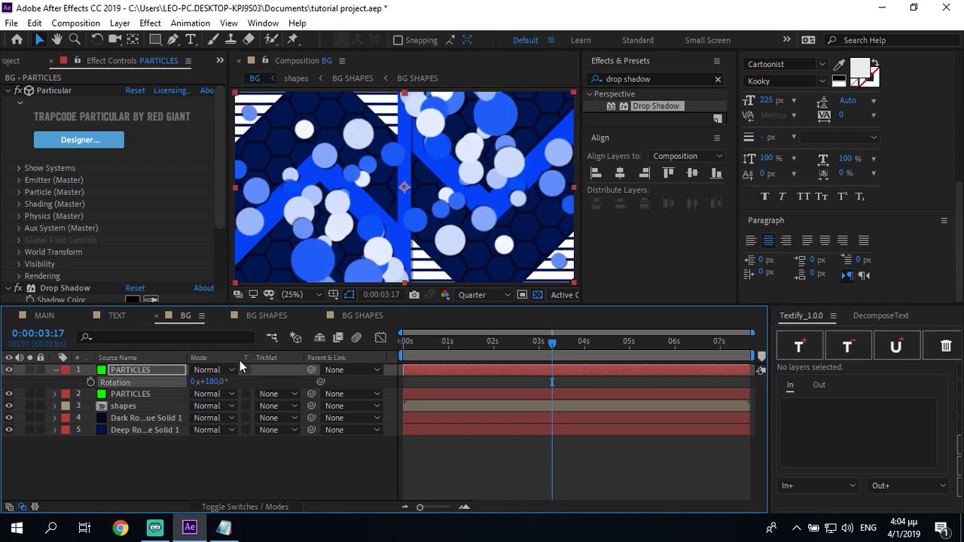
Step: Set the first PARTICLES layer's Particular emitter rate to 30 particles per second
click(23, 181)
click(136, 114)
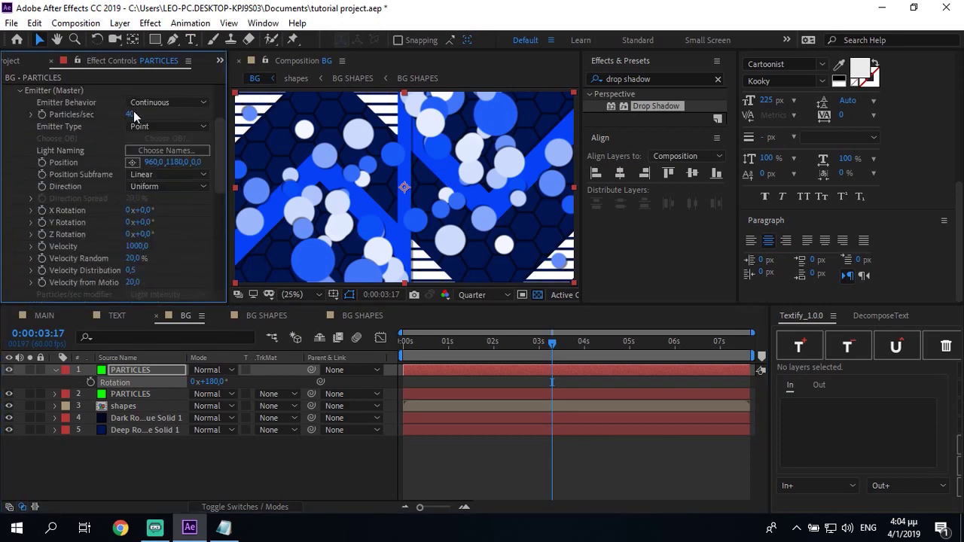
text(30)
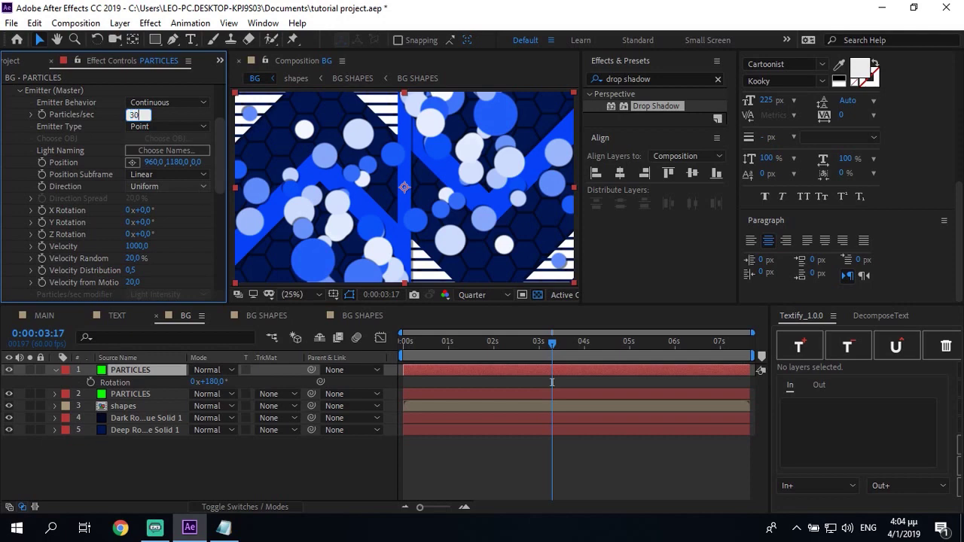
key(Return)
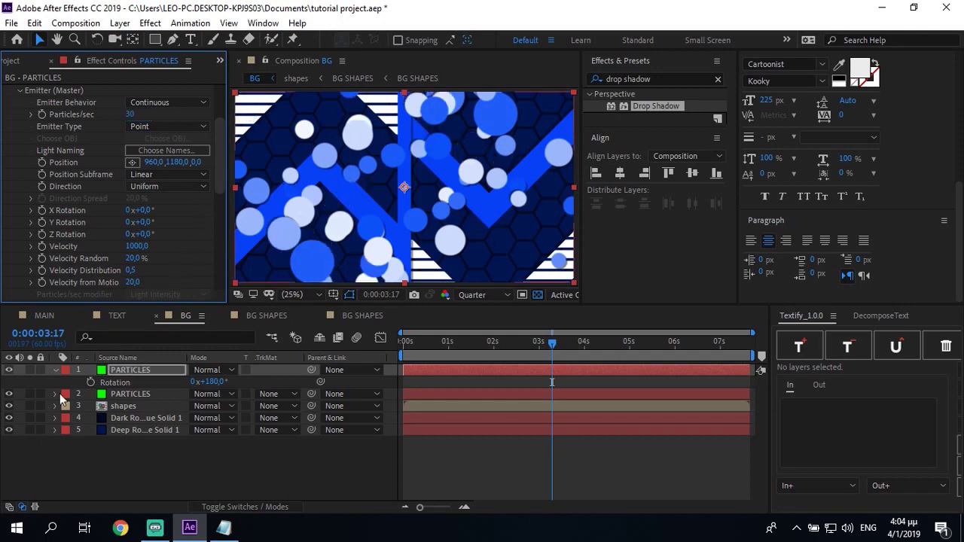
Step: Check the second PARTICLES layer's Particular emitter settings, then collapse both layers
click(55, 393)
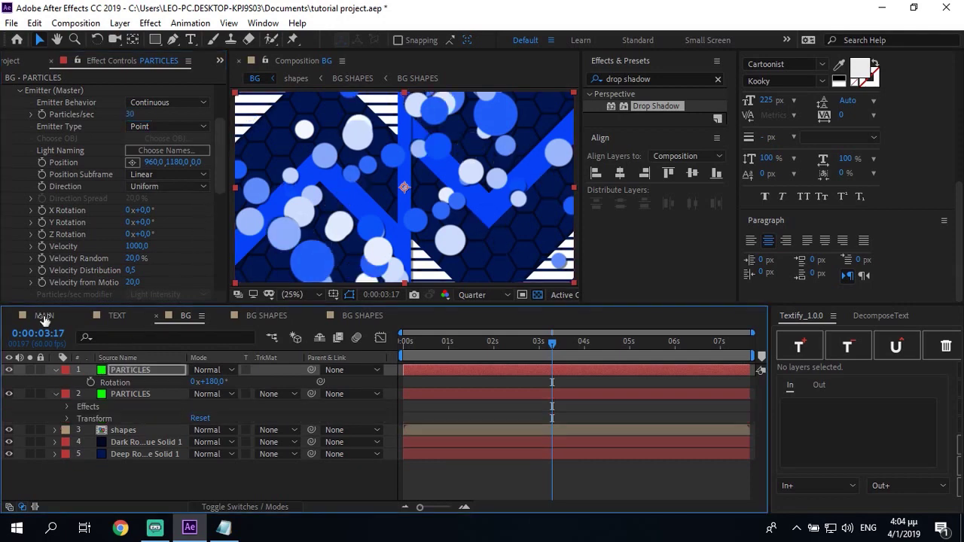
click(55, 394)
click(123, 406)
click(124, 392)
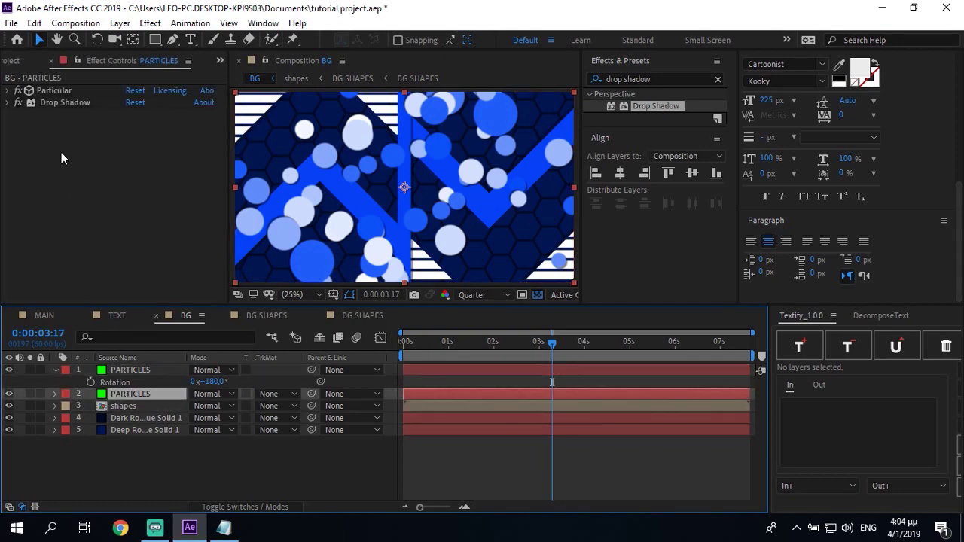
click(8, 90)
click(19, 180)
scroll(150, 197, down, 2)
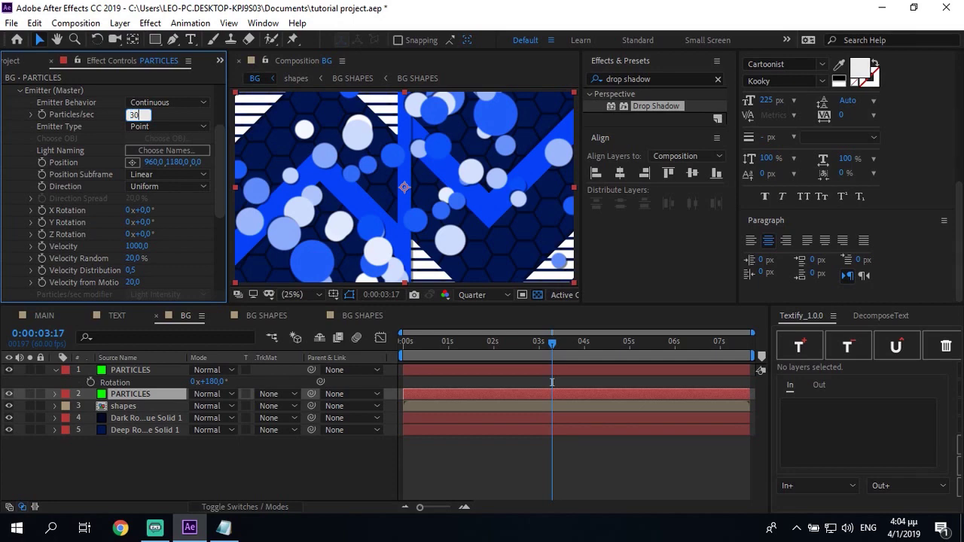
scroll(93, 158, up, 3)
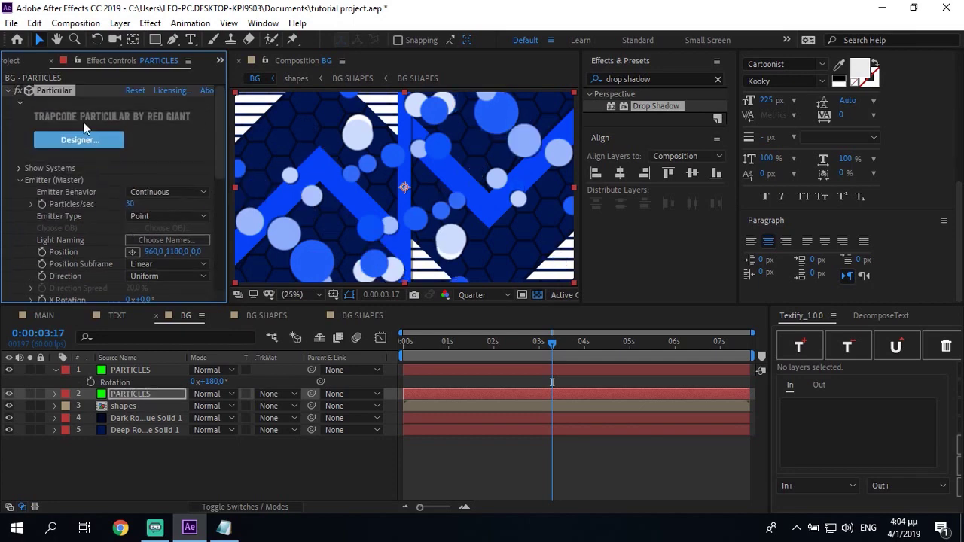
click(7, 91)
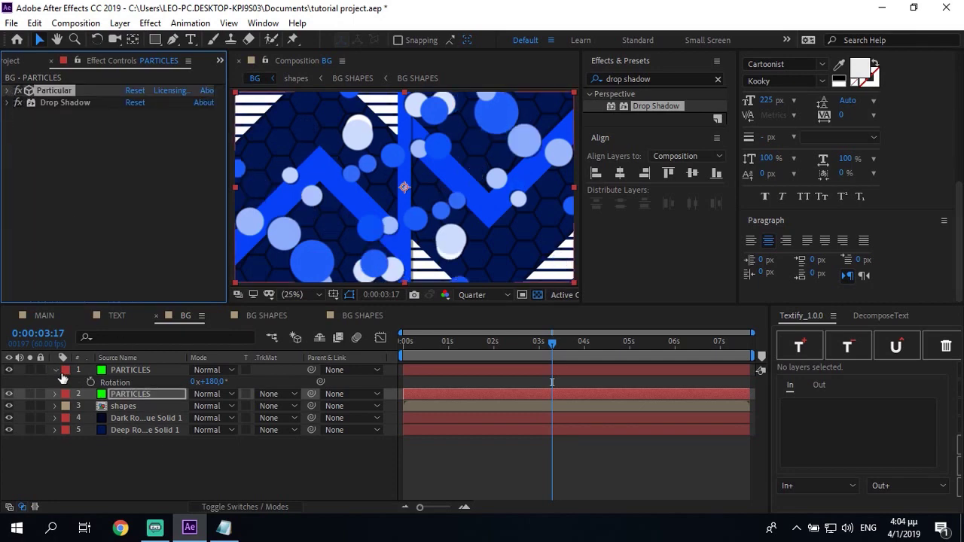
click(55, 370)
Step: Pre-compose both PARTICLES layers into a single comp named PARTICLES
shift+click(105, 370)
right_click(132, 382)
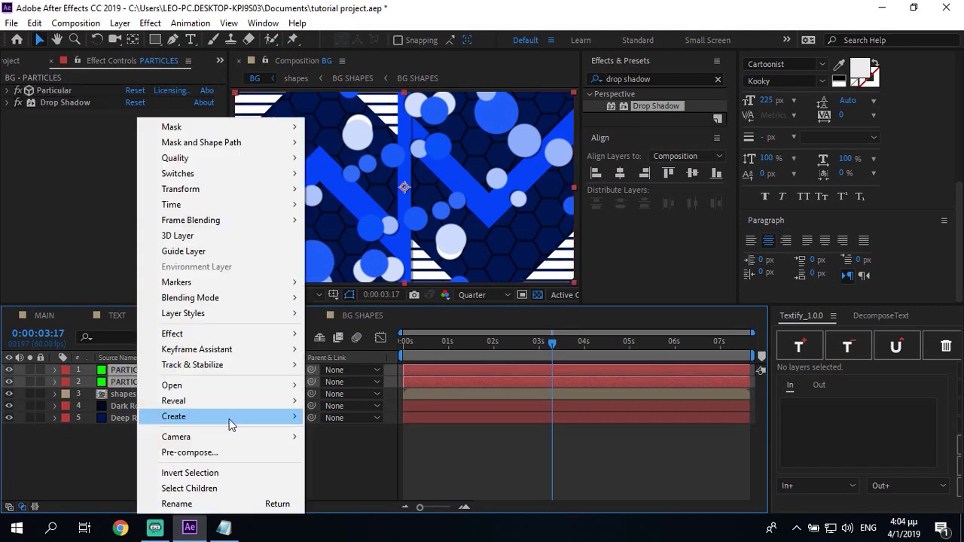
text(PARTICLES)
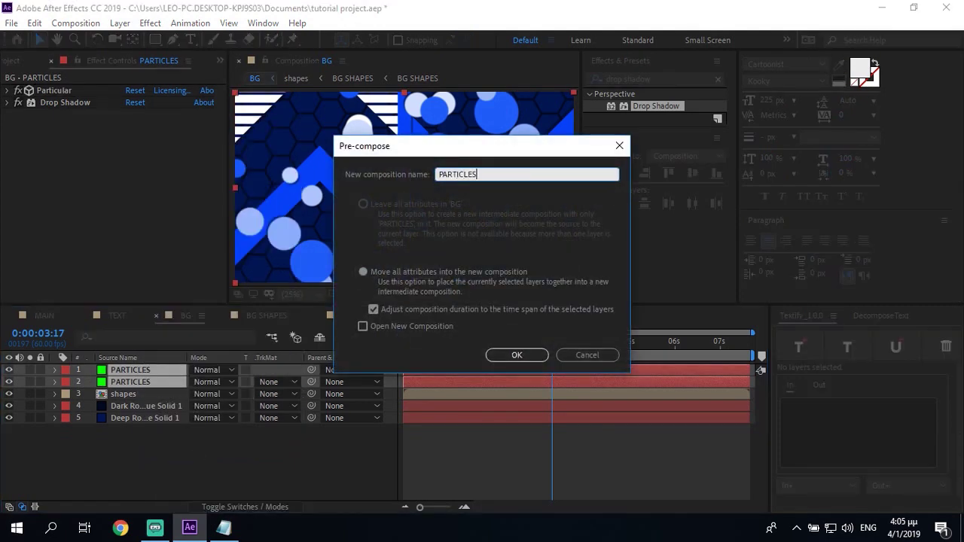
key(Return)
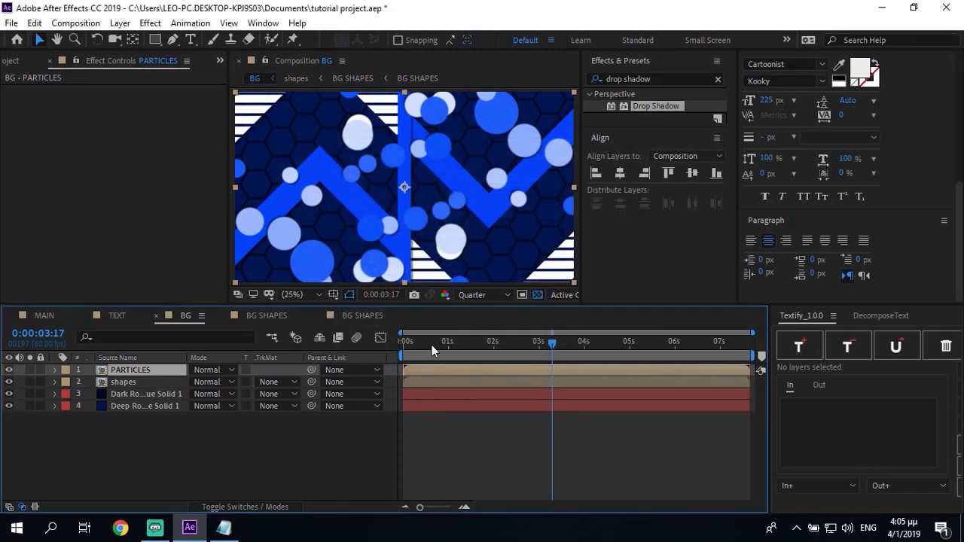
Step: Time-remap the PARTICLES pre-comp so it starts at 0:00:03:00
drag(431, 345, 329, 354)
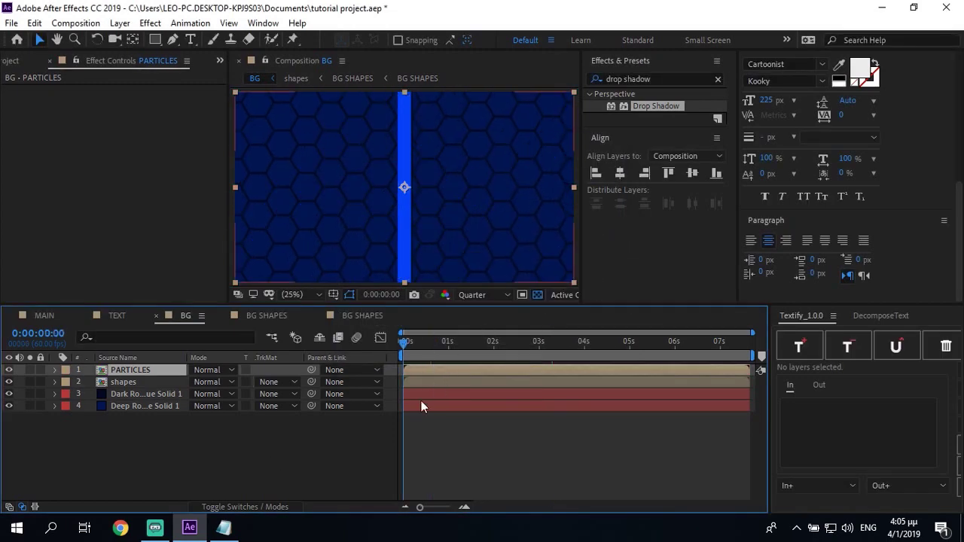
key(ctrl+alt+t)
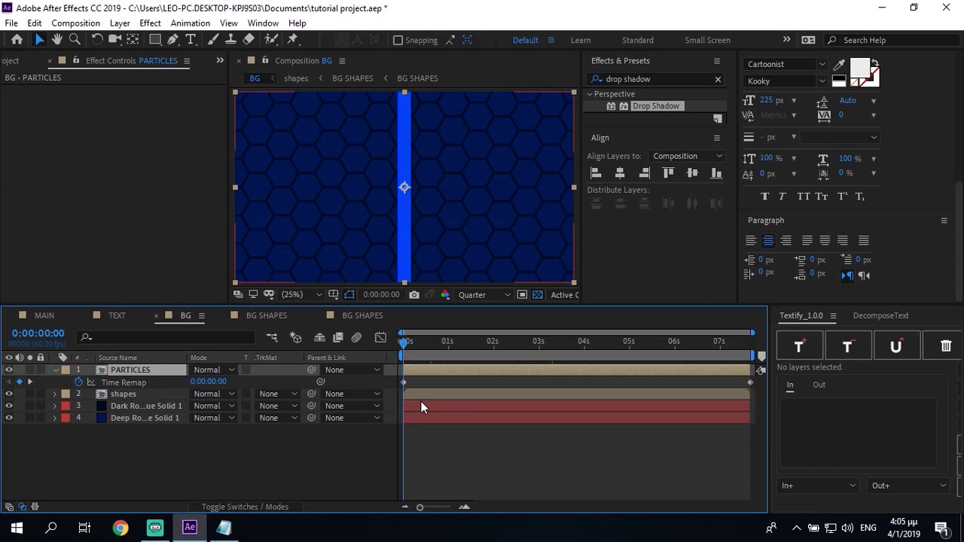
click(209, 381)
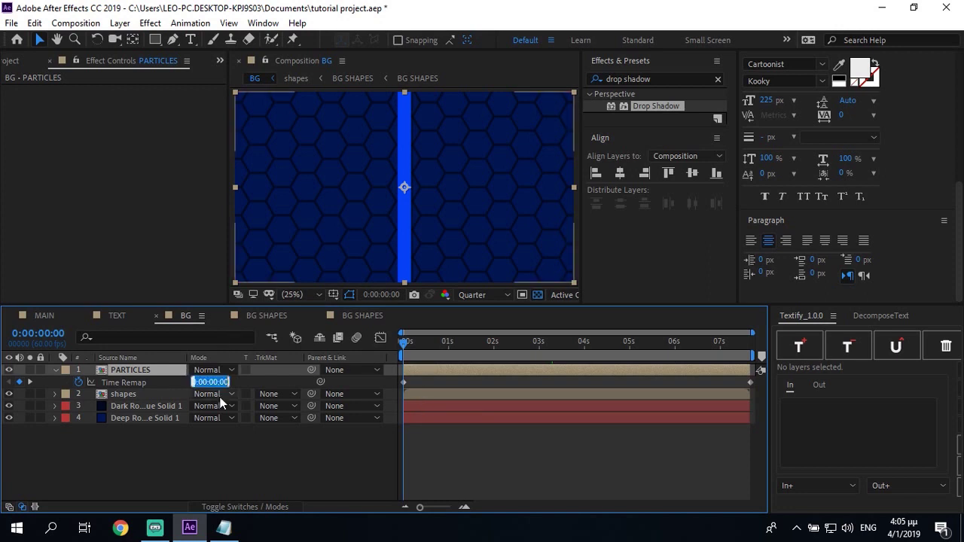
text(300)
key(Return)
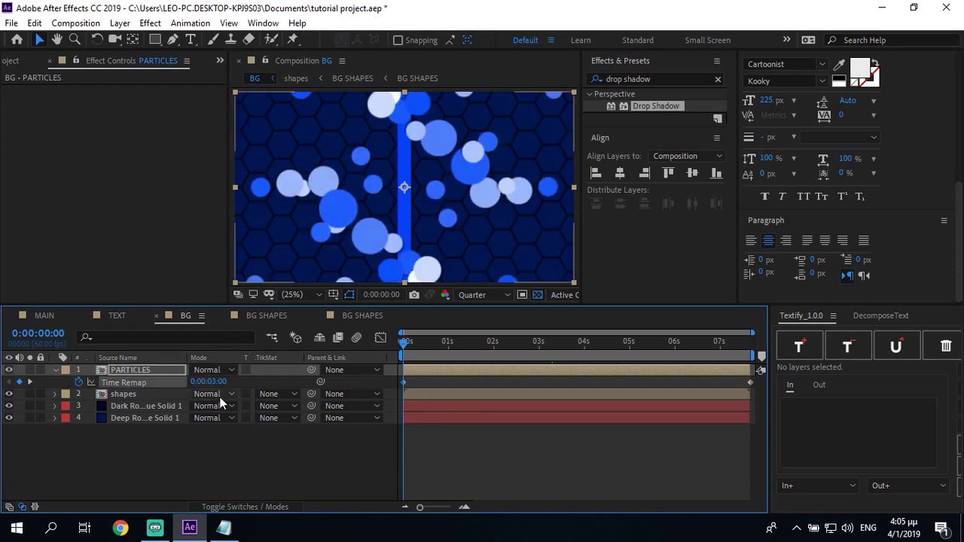
Step: Time-remap the shapes layer to begin at 0:00:01:00, then preview the playback
click(53, 372)
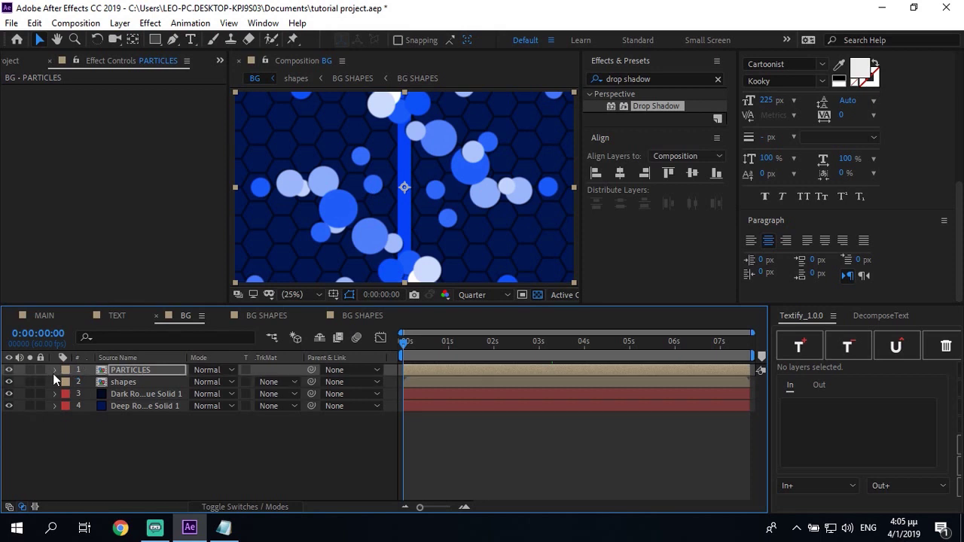
click(122, 381)
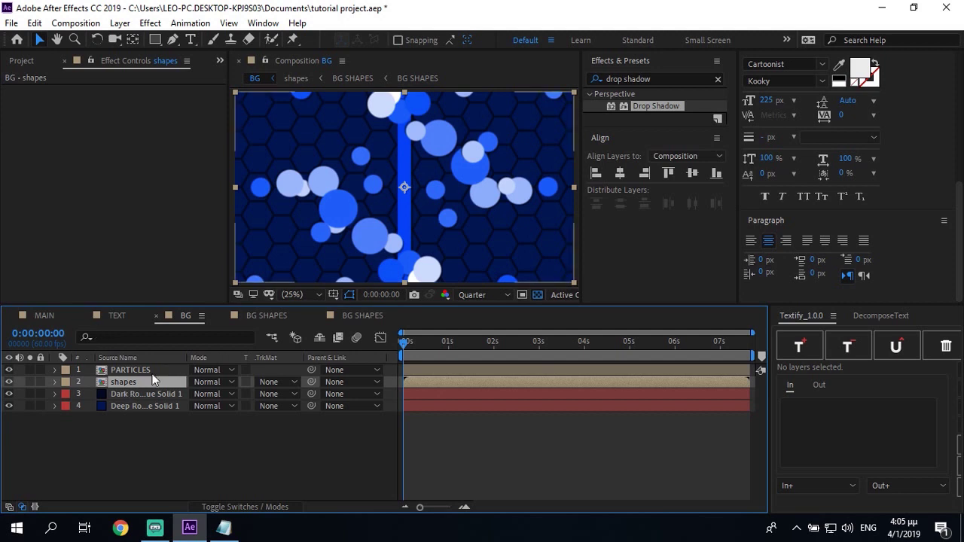
key(ctrl+alt+t)
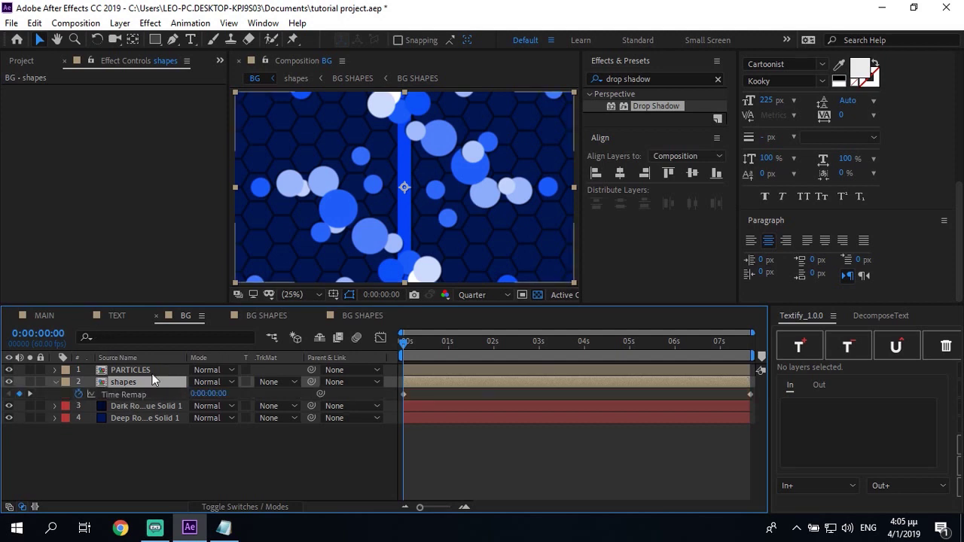
click(218, 391)
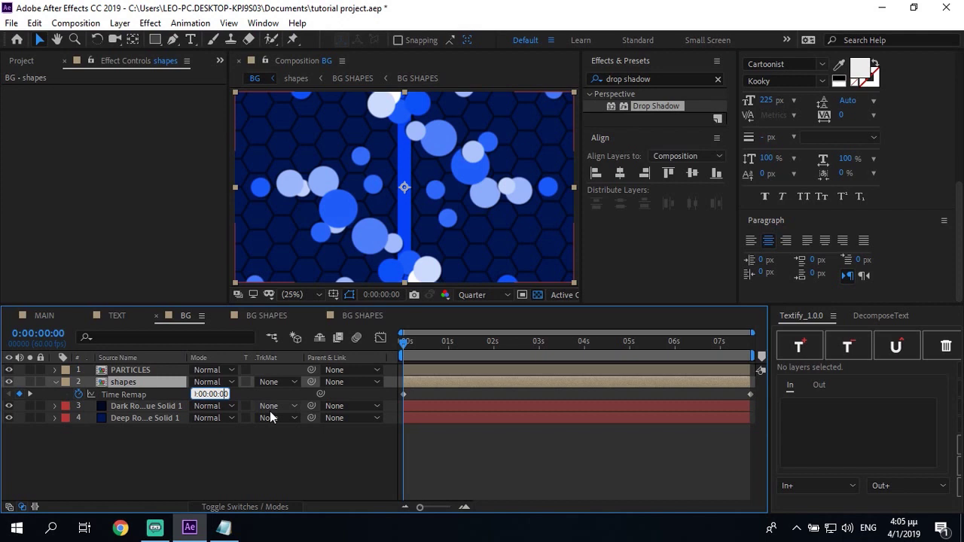
key(BackSpace)
key(BackSpace)
key(BackSpace)
key(BackSpace)
text(1:00)
key(Return)
click(55, 381)
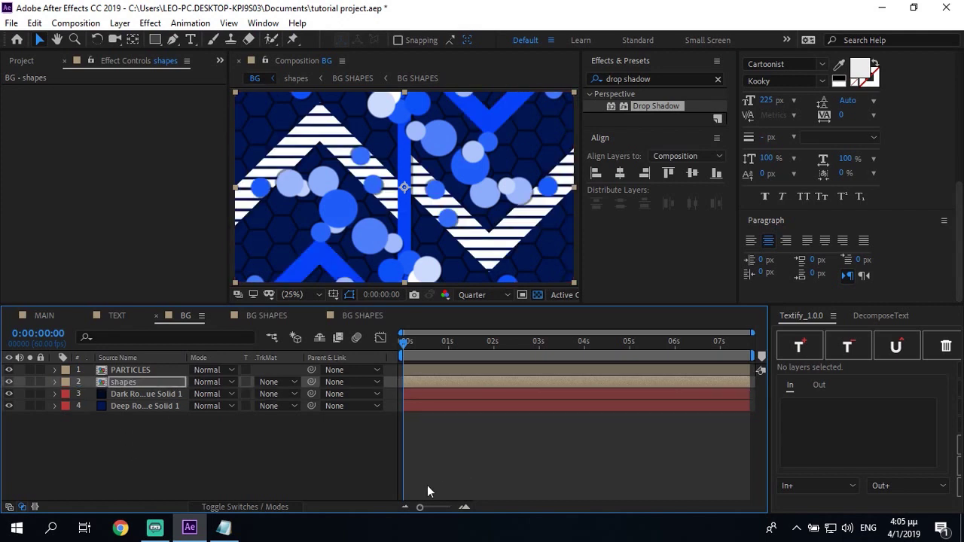
key(space)
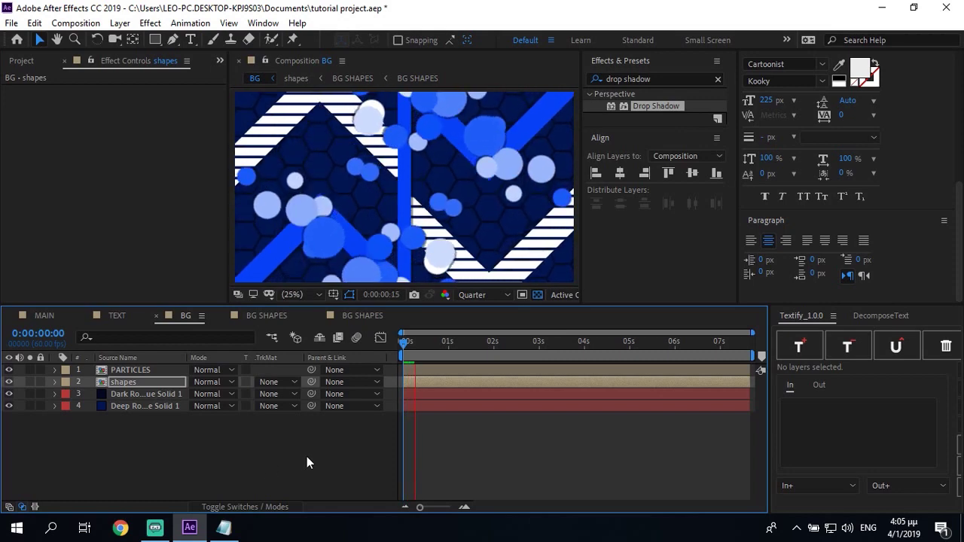
Step: Create a new shape layer and add a full-frame ellipse to it
right_click(217, 442)
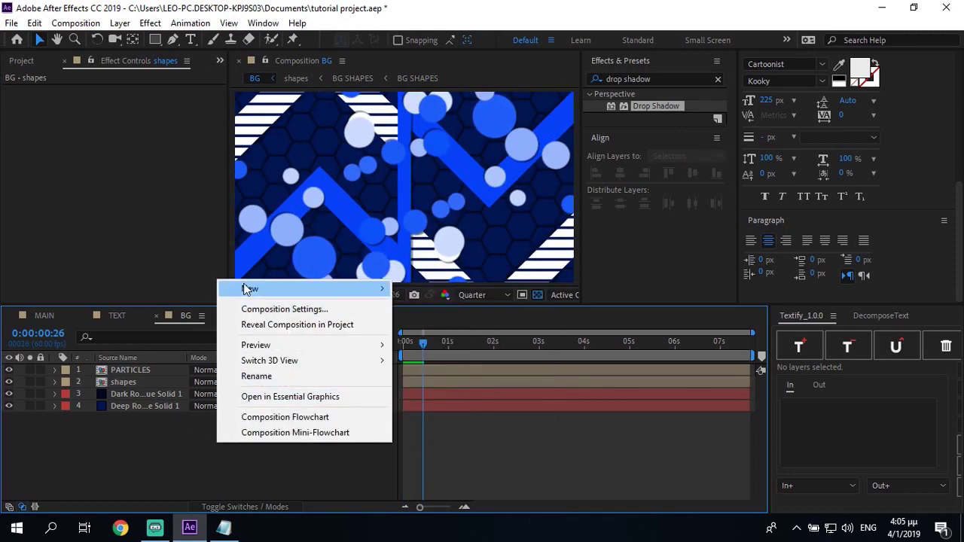
mouse_move(249, 289)
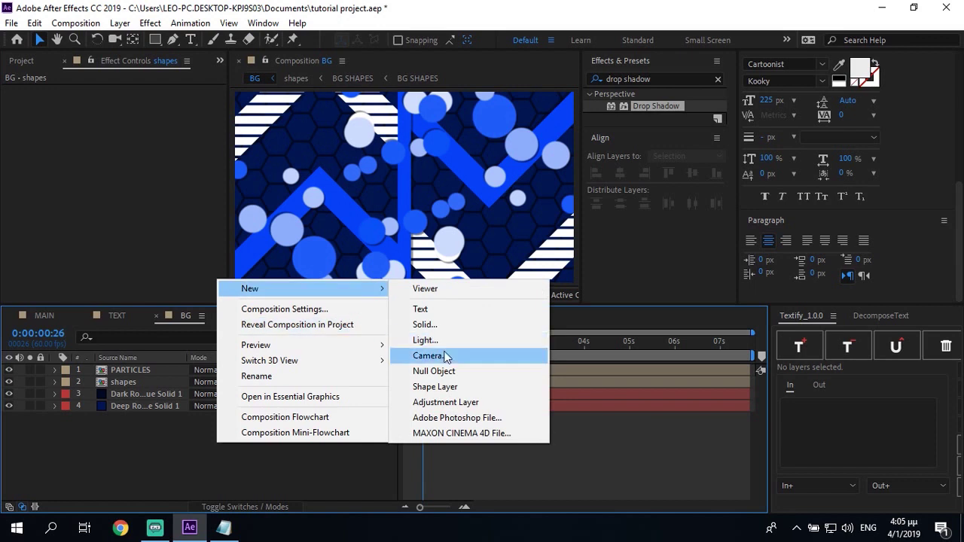
click(434, 387)
drag(155, 39, 205, 72)
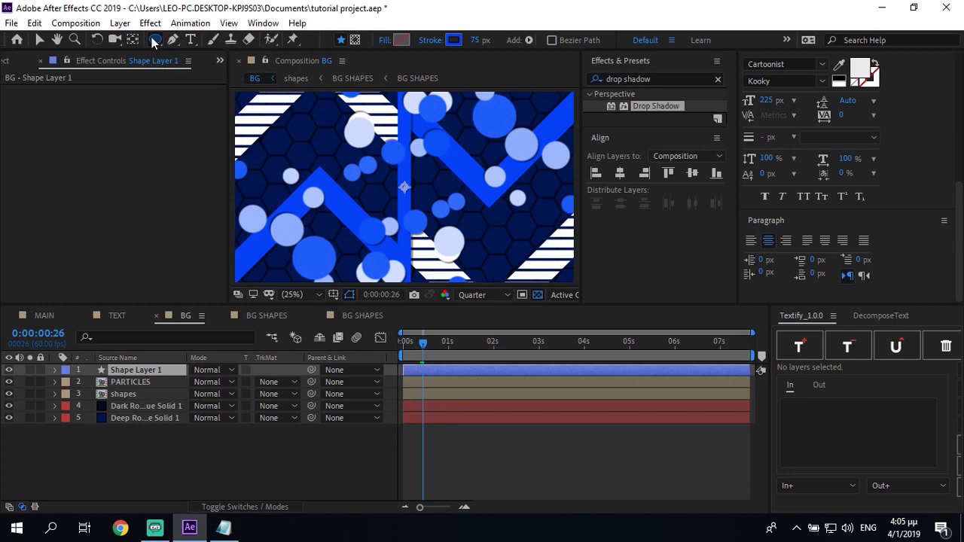
double_click(152, 41)
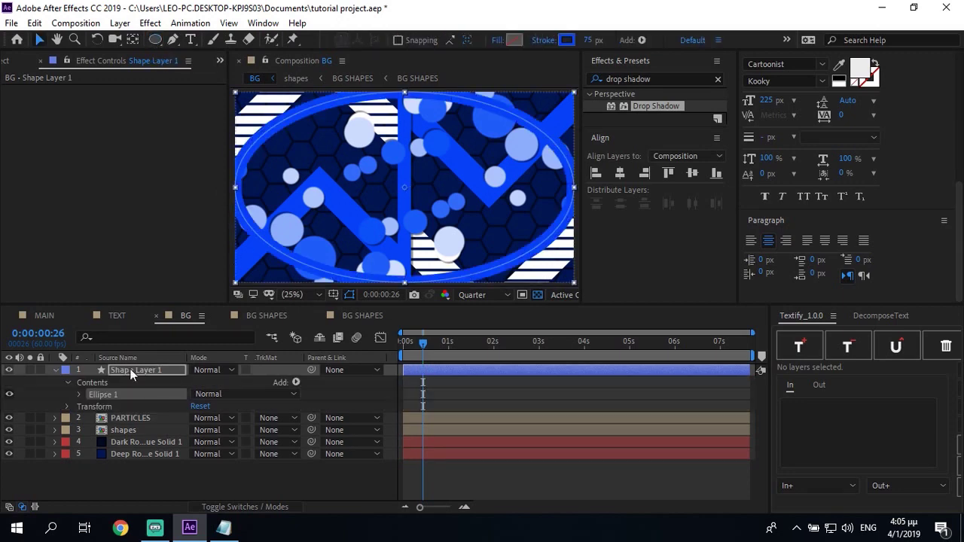
Step: Set the ellipse path size to 0,0
click(77, 393)
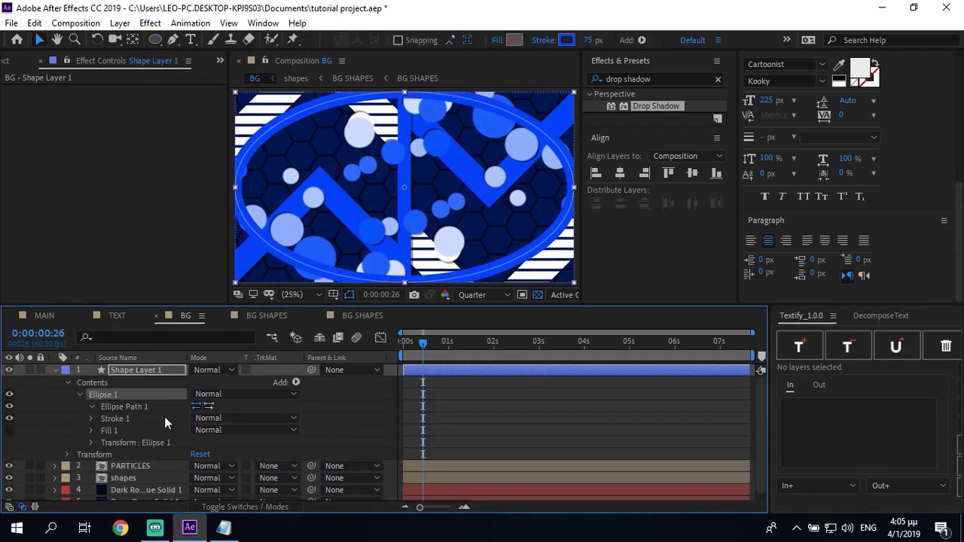
click(92, 406)
click(213, 419)
text(0)
key(Return)
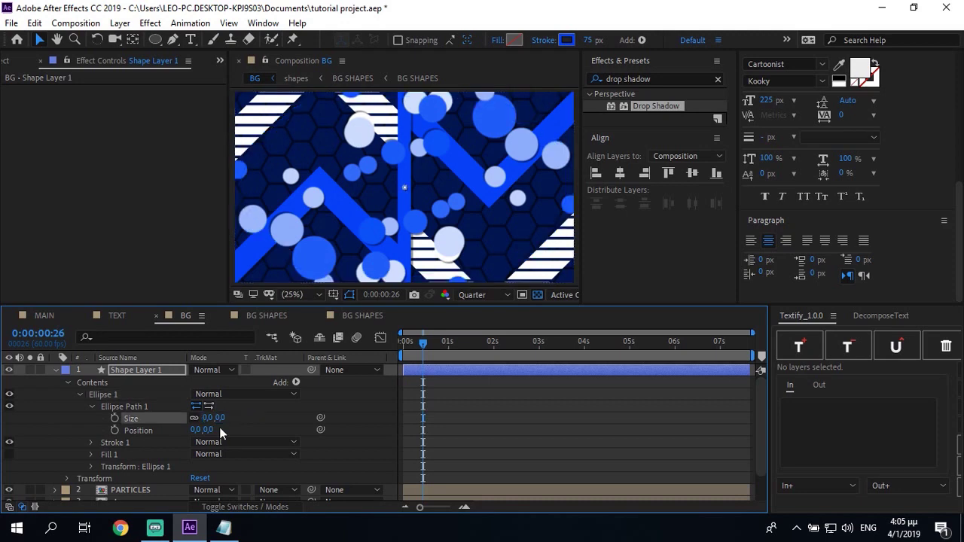
Step: Keyframe the ellipse size, stepping it up from 2000 to 2280
drag(418, 353, 403, 353)
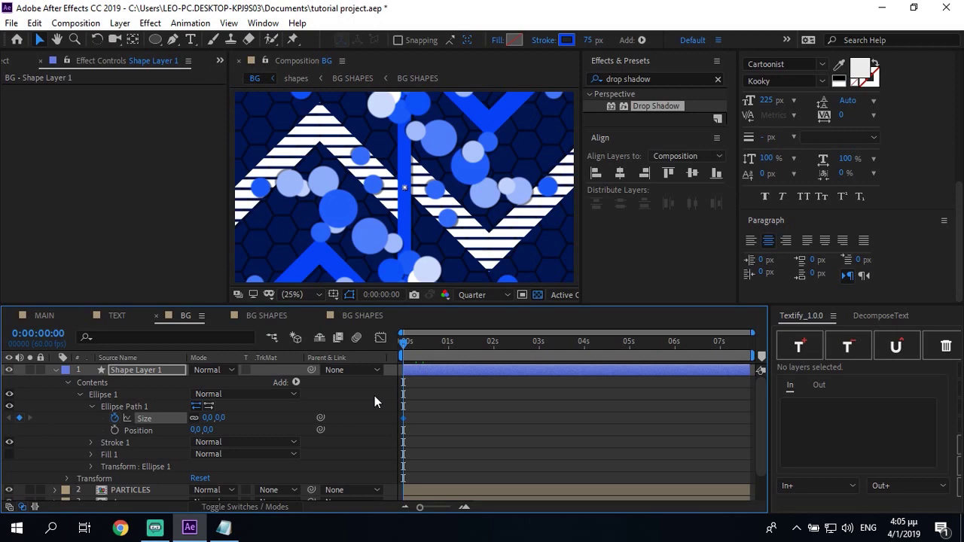
key(space)
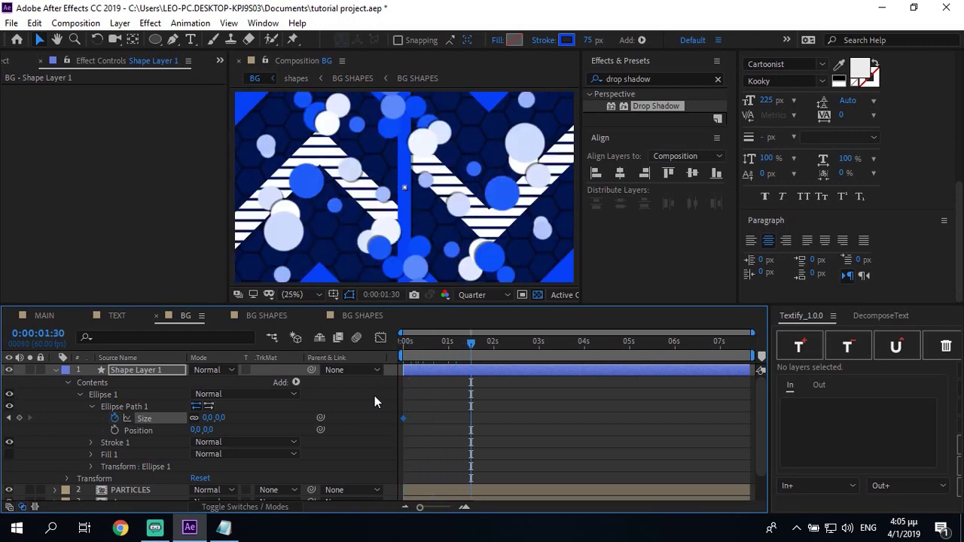
click(208, 417)
key(Return)
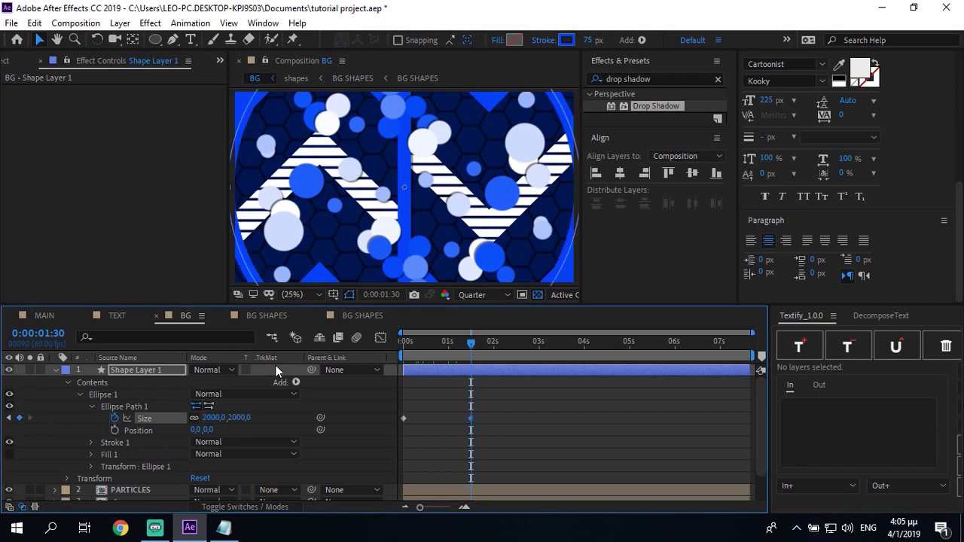
text(2100)
key(Return)
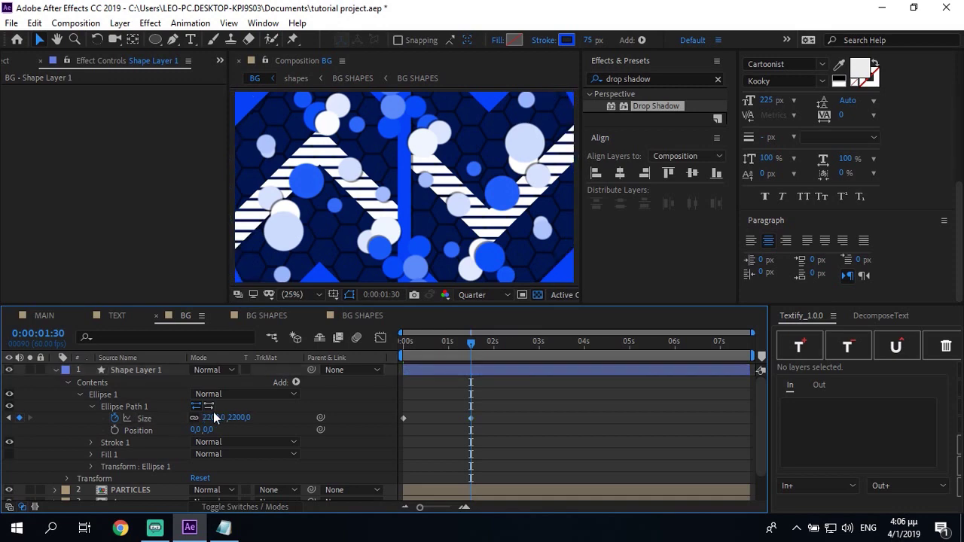
text(2240)
key(Return)
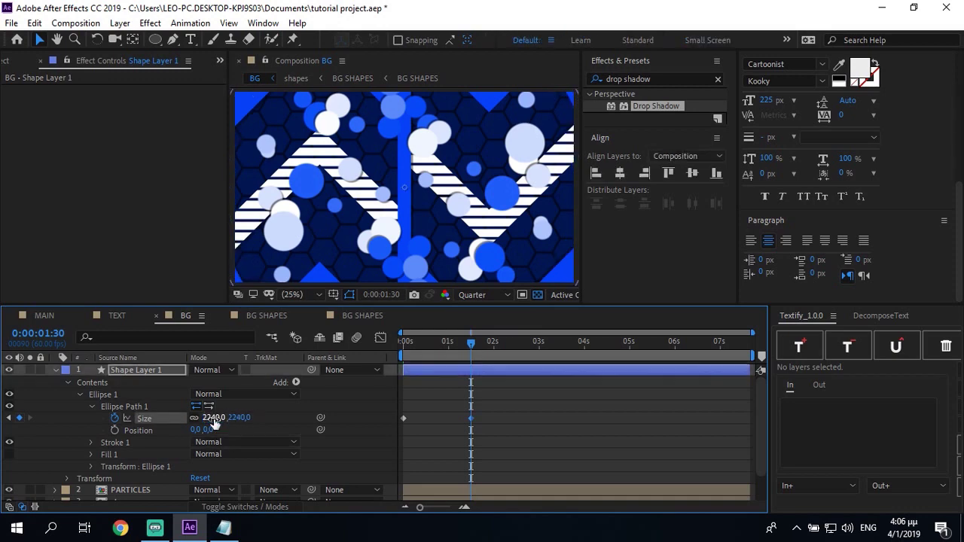
click(214, 419)
text(22)
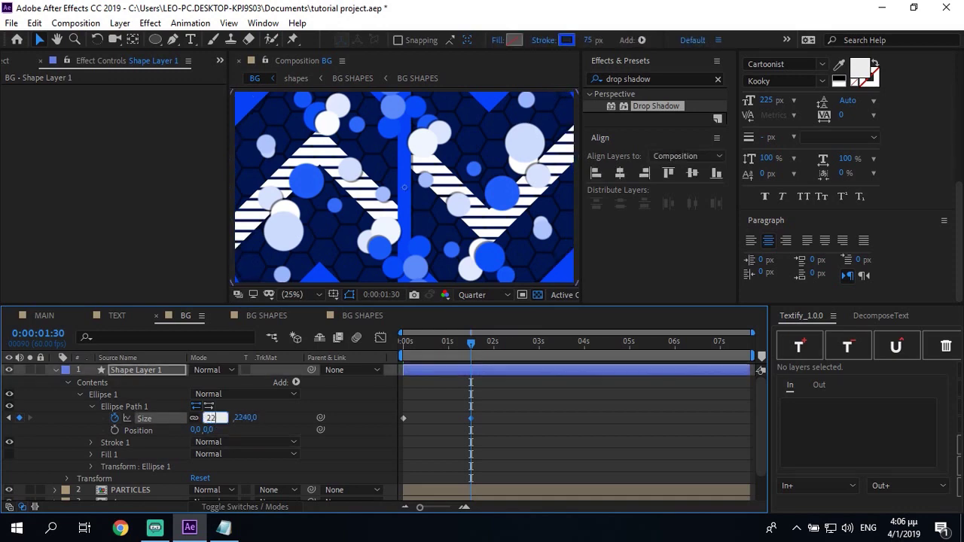
key(Return)
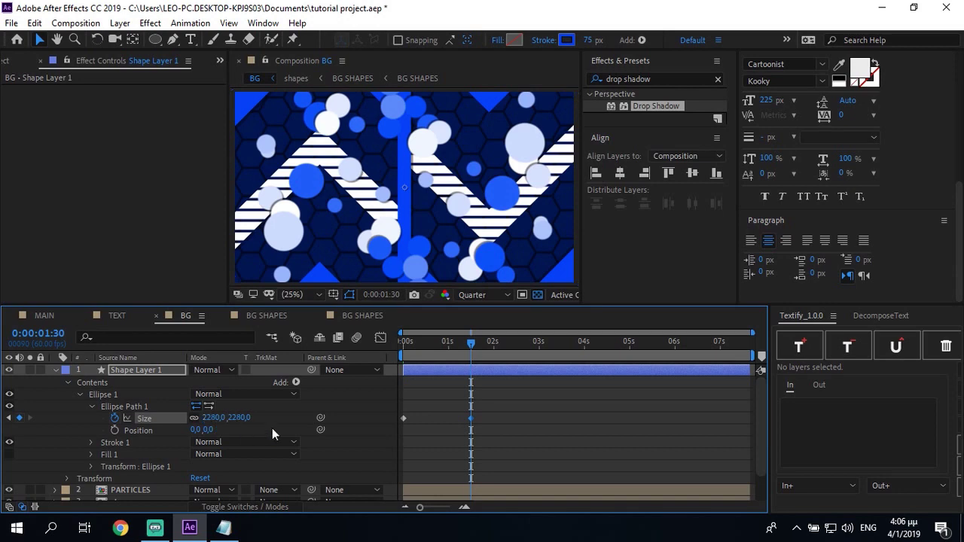
Step: Set the ring's stroke width to 200 and keyframe it
click(91, 407)
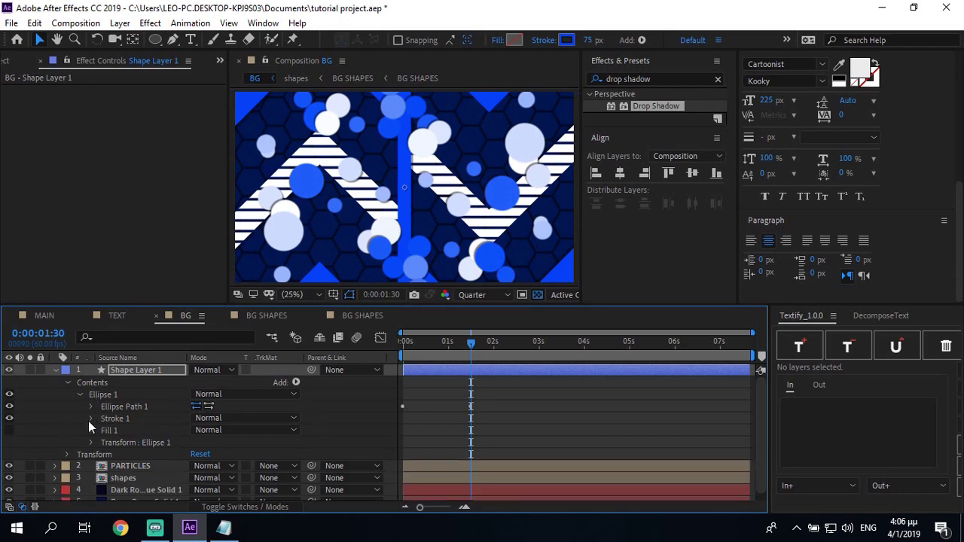
click(91, 418)
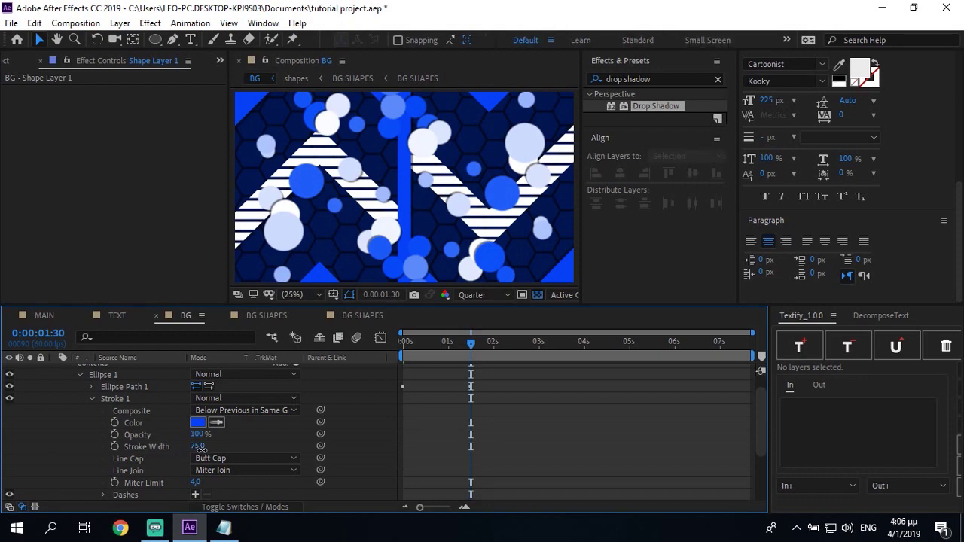
click(198, 447)
text(200)
key(Return)
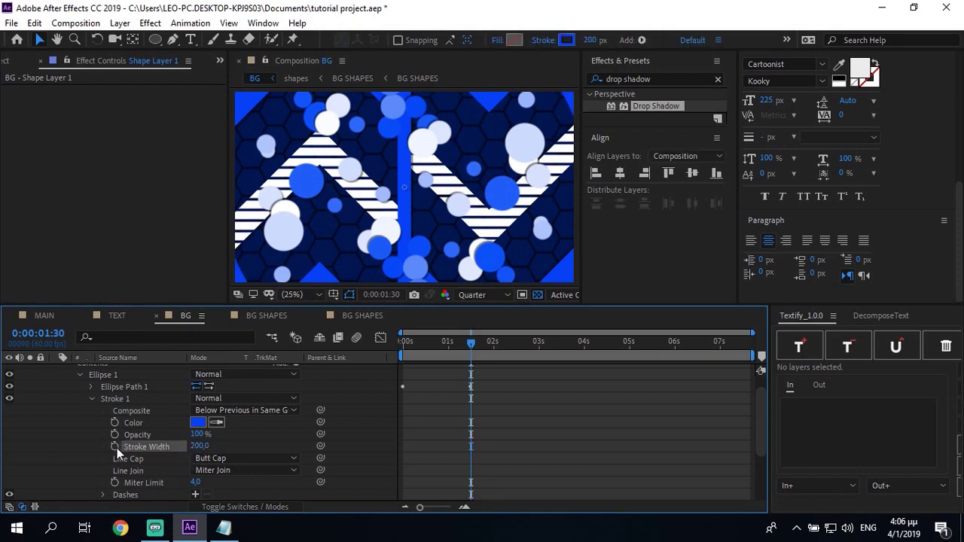
click(114, 447)
Step: Raise the ellipse size to 2380 and then to a final 2400
click(91, 386)
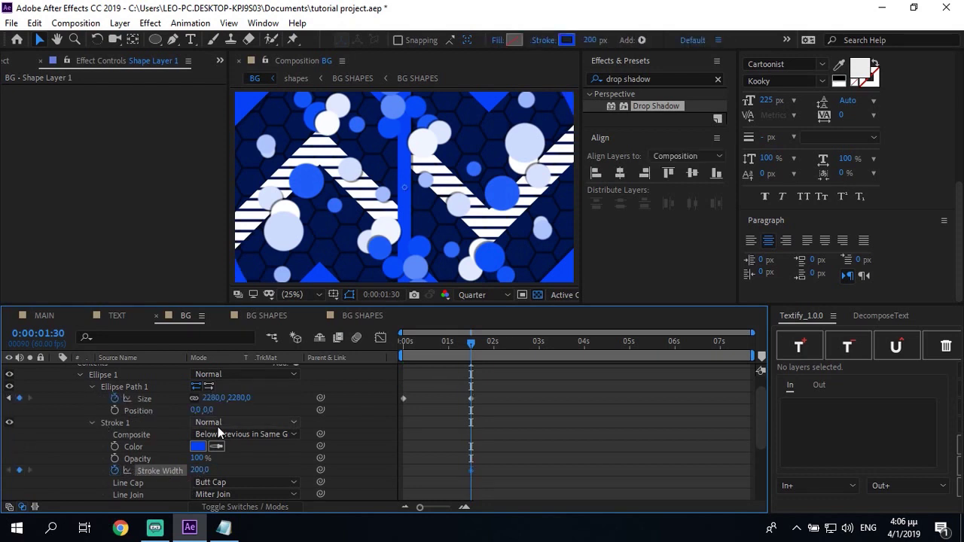
click(214, 397)
text(23)
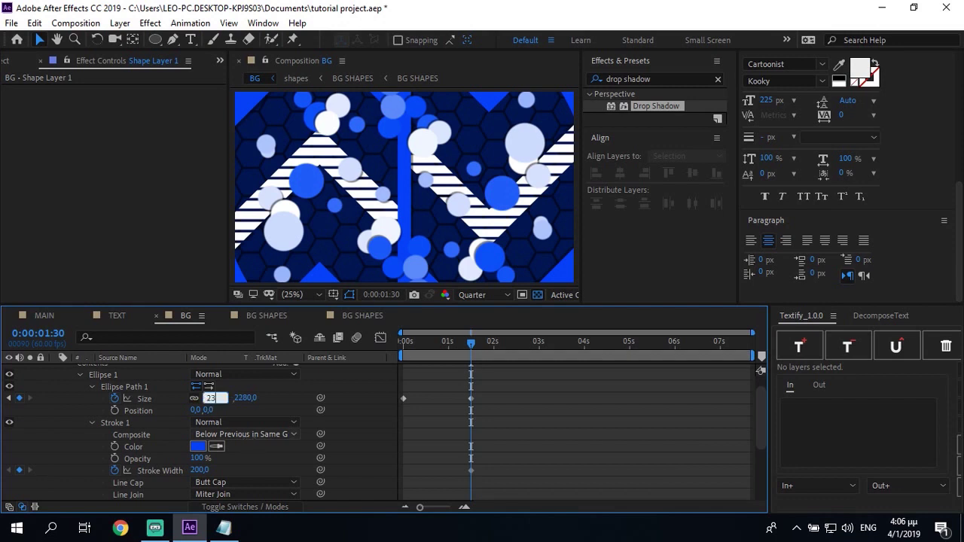
text(80)
key(Return)
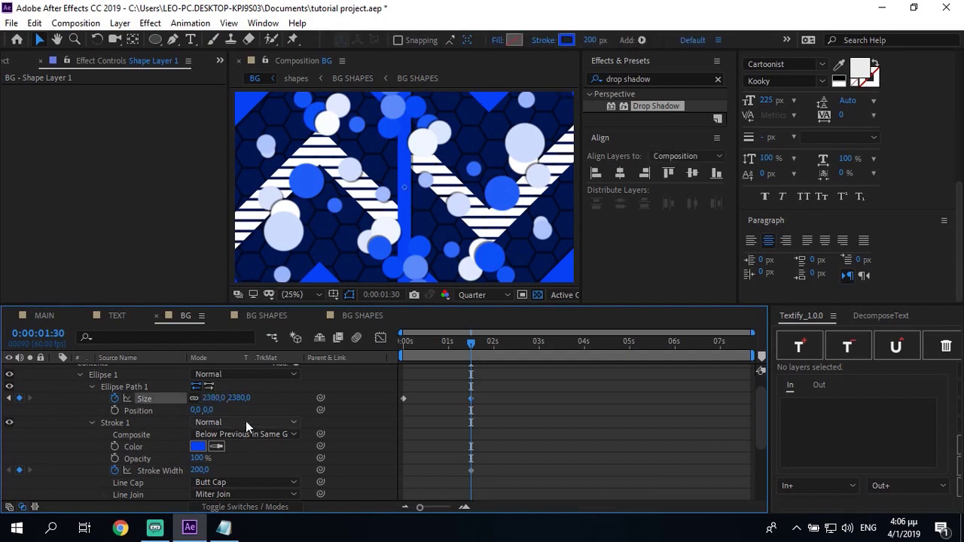
click(214, 398)
text(2400)
key(Return)
Step: At 0s, set the stroke width to 100 and collapse Shape Layer 1
key(Home)
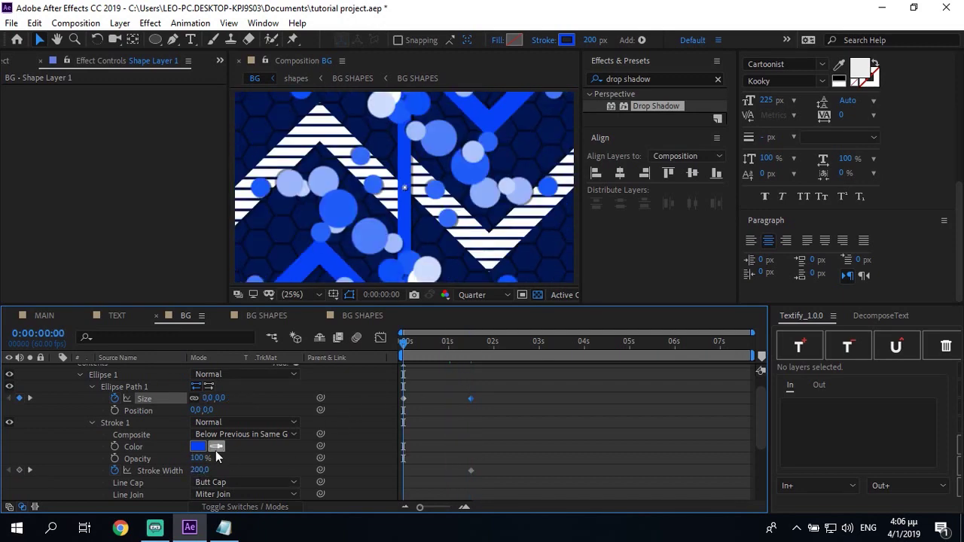
click(200, 470)
text(100)
key(Return)
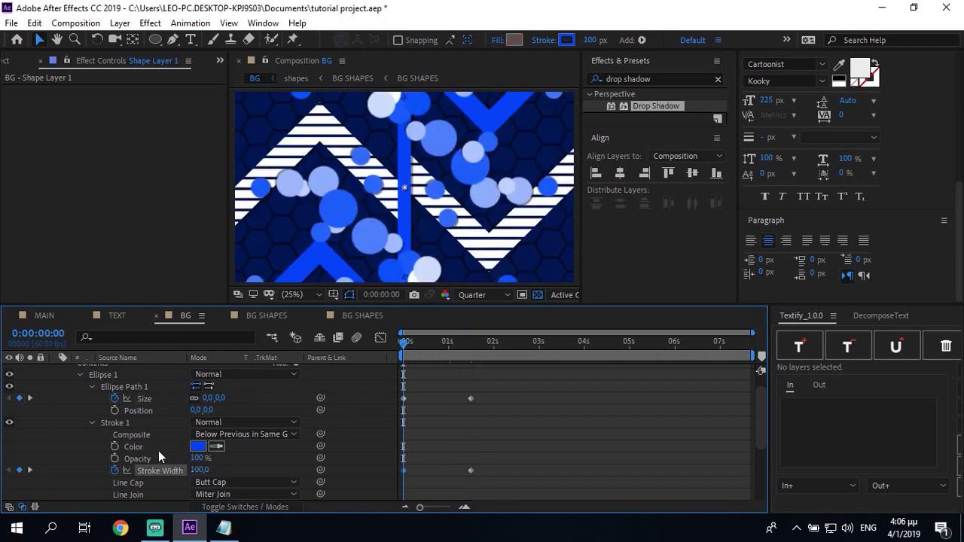
scroll(166, 451, up, 1)
click(55, 369)
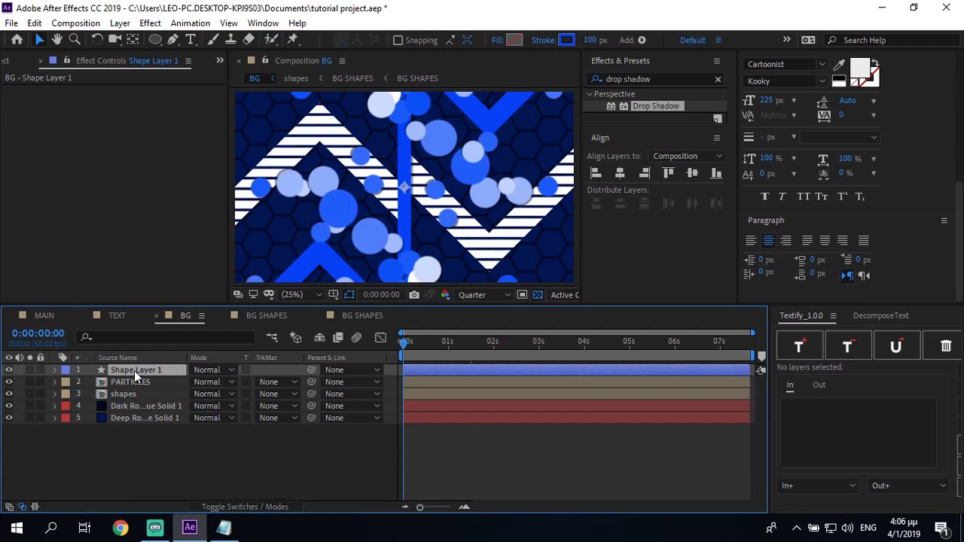
Step: Trim Shape Layer 1 to end at 0:00:01:32, duplicate it, and shift the copy later
mouse_move(457, 354)
mouse_down()
mouse_move(487, 355)
mouse_move(472, 357)
mouse_up()
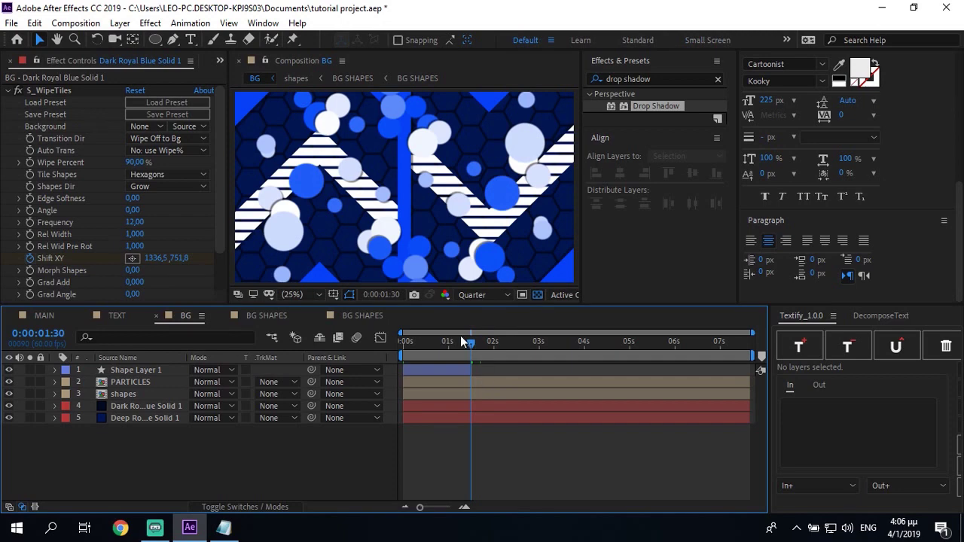
key(Home)
click(170, 372)
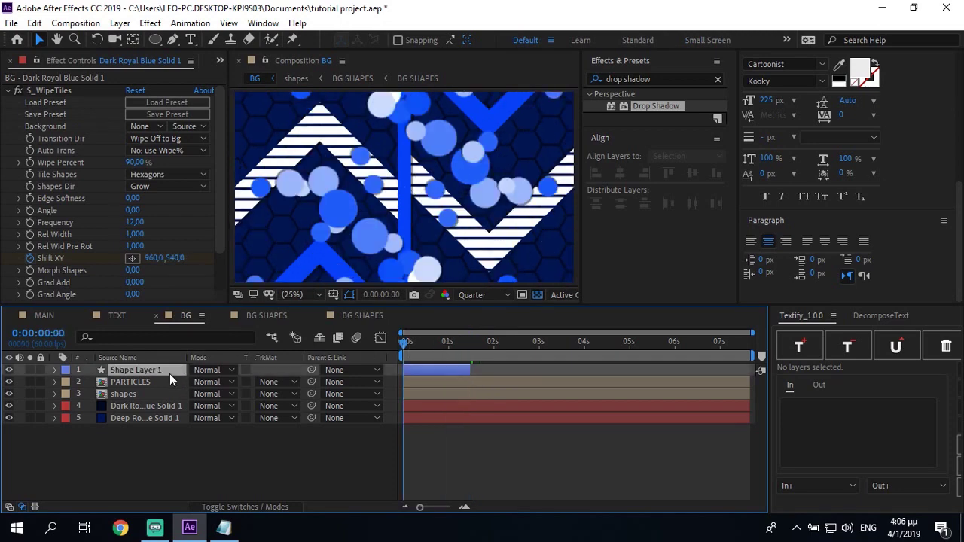
key(ctrl+d)
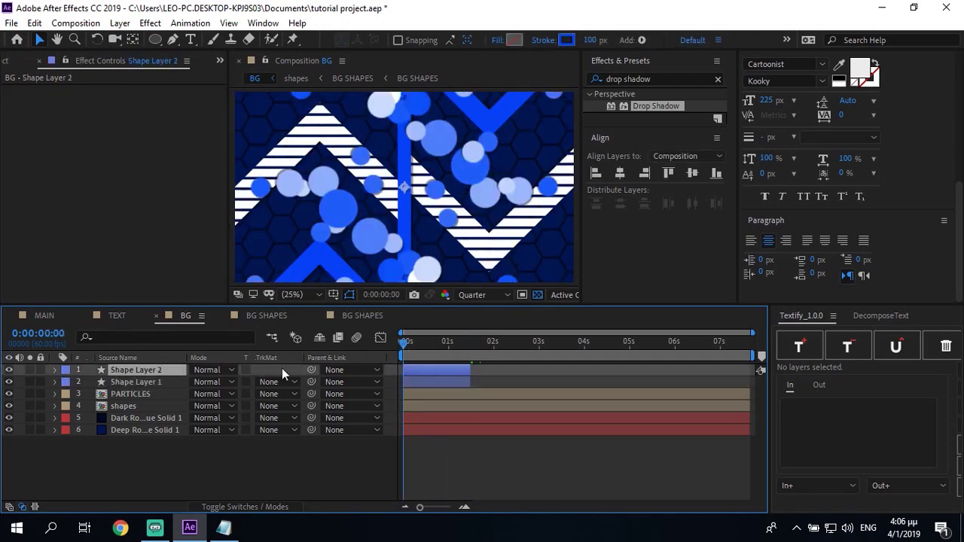
key(alt+shift+Page_Down)
key(alt+shift+Page_Down)
key(alt+shift+Page_Down)
key(alt+shift+Page_Down)
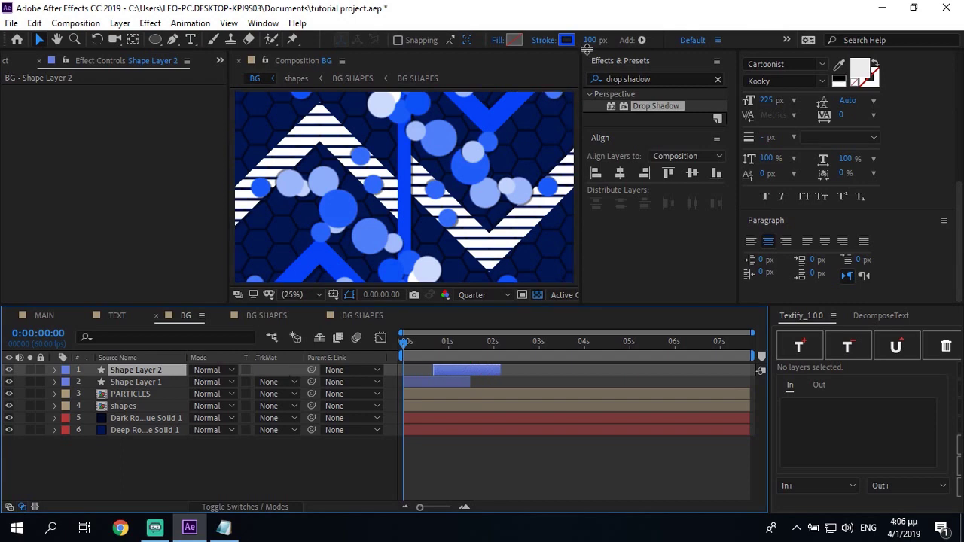
Step: Give Shape Layer 2 a white (#FFFFFF) stroke
click(553, 37)
click(527, 305)
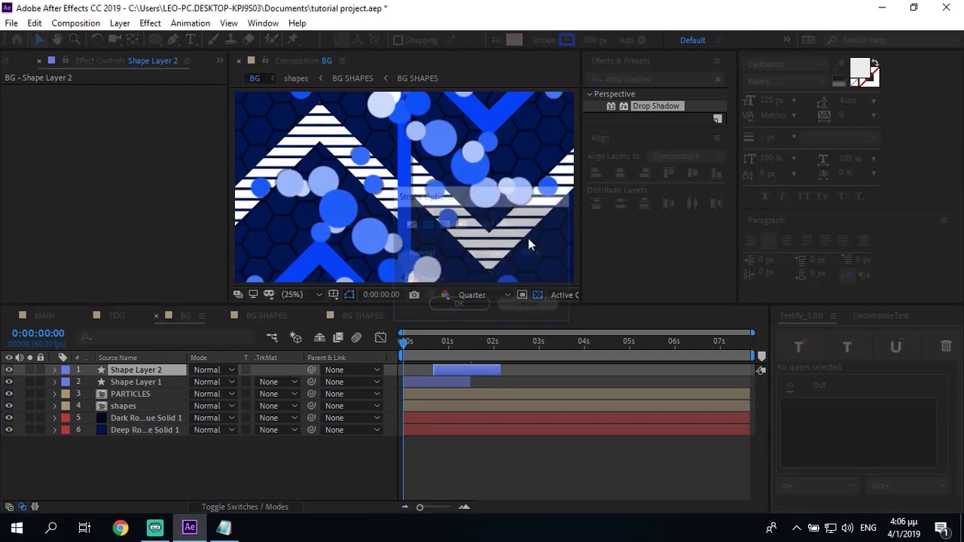
click(566, 40)
text(ffffff)
key(Return)
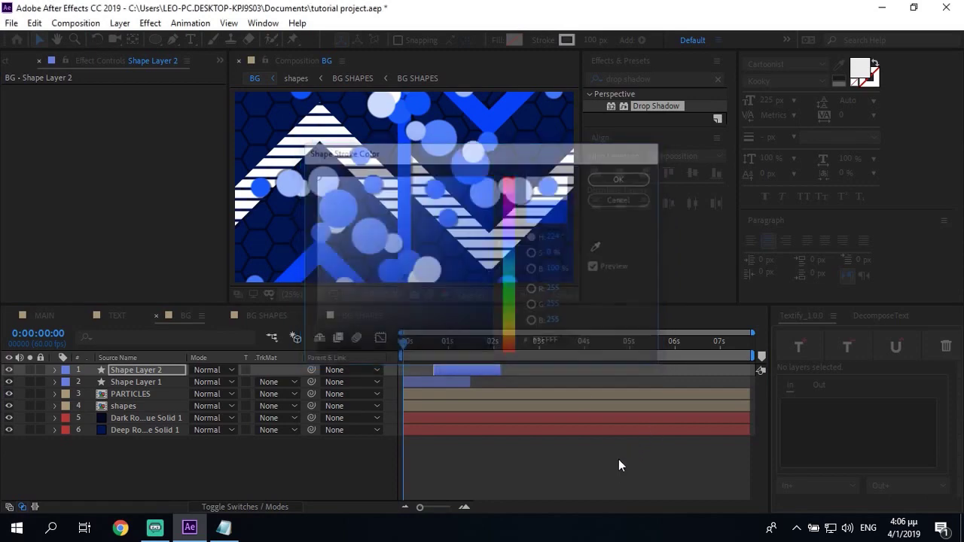
click(447, 394)
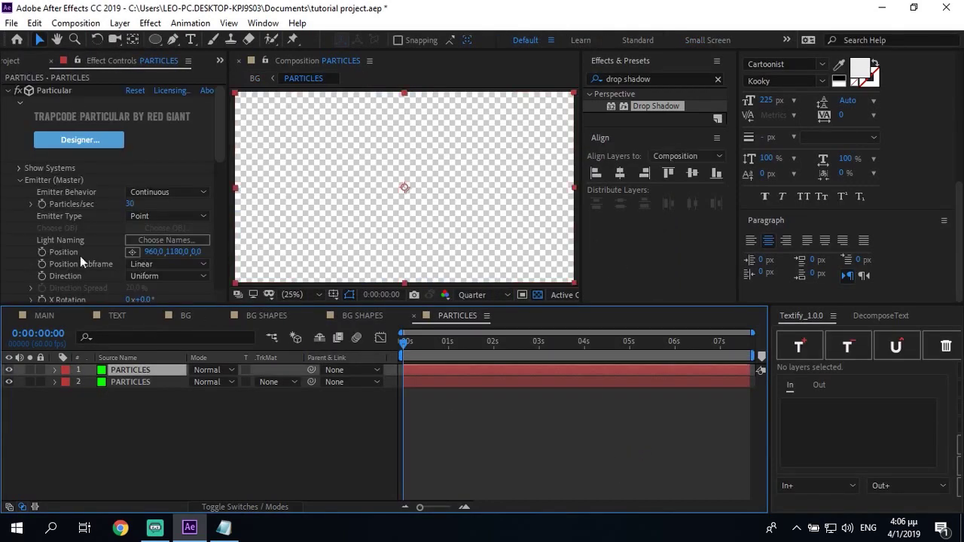
Step: Back in BG, apply Venetian Blinds to Shape Layer 2, placed above its Drop Shadow
click(9, 91)
click(64, 103)
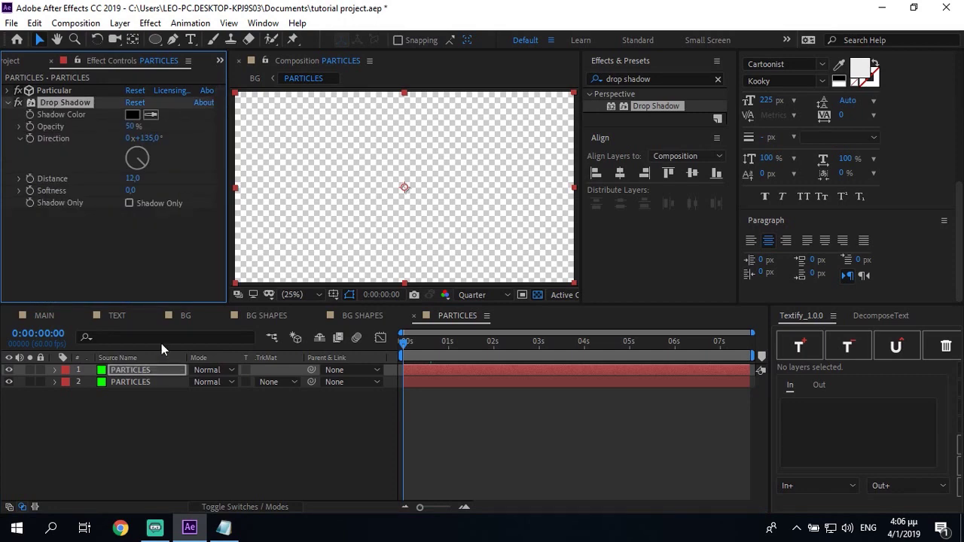
click(134, 317)
click(181, 316)
click(157, 377)
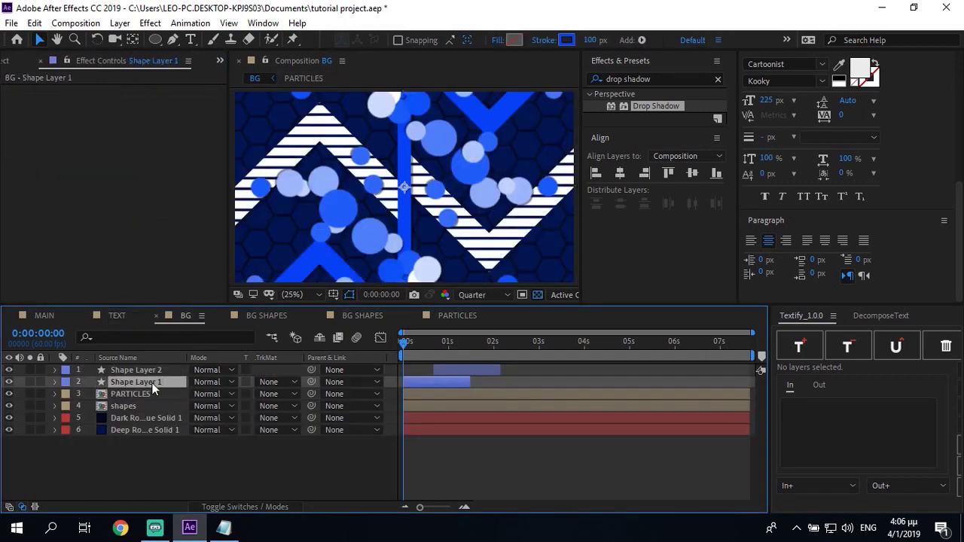
click(136, 370)
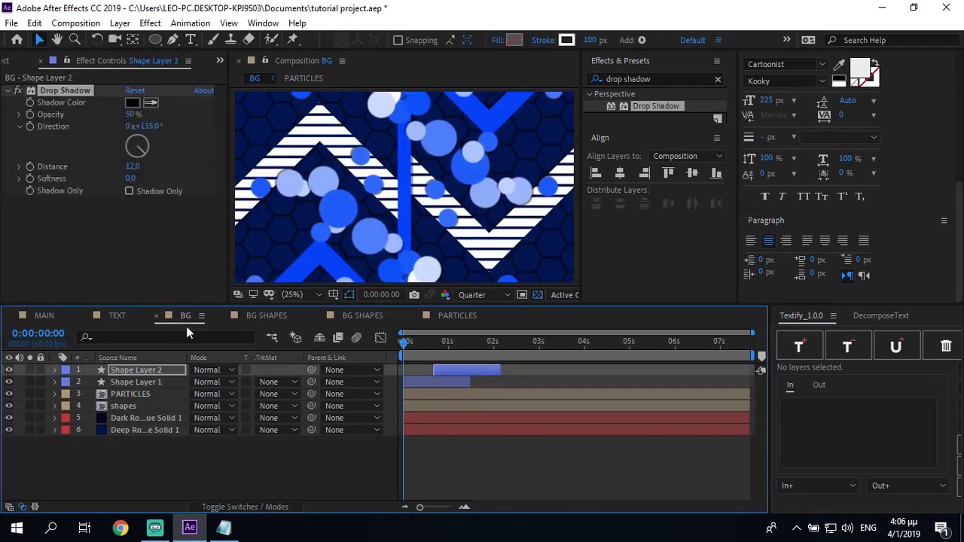
click(665, 78)
key(BackSpace)
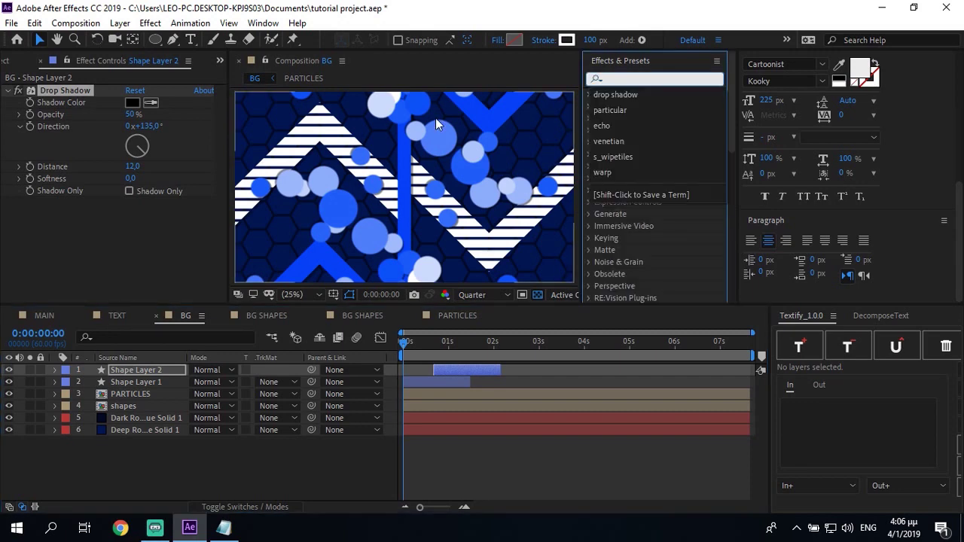
text(venetian blinds)
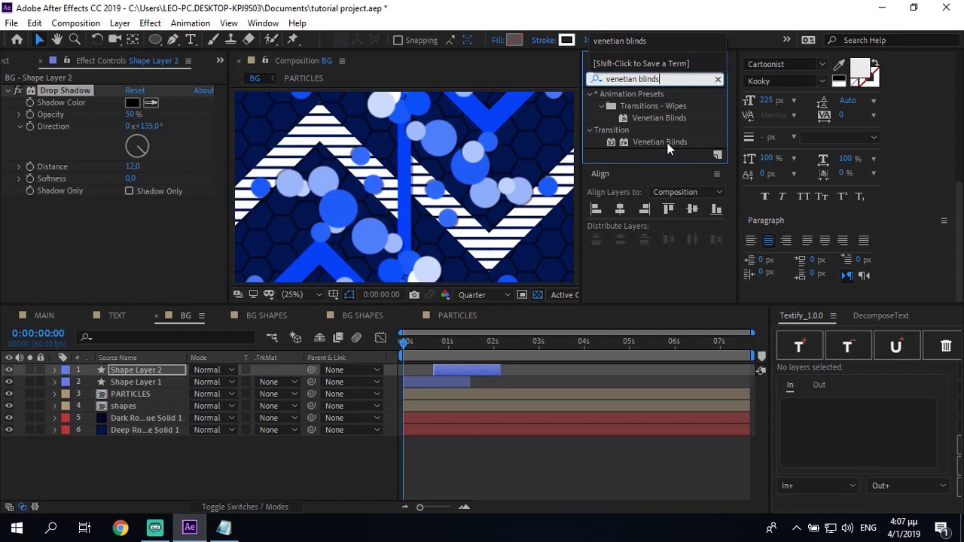
drag(667, 141, 452, 370)
drag(70, 201, 91, 87)
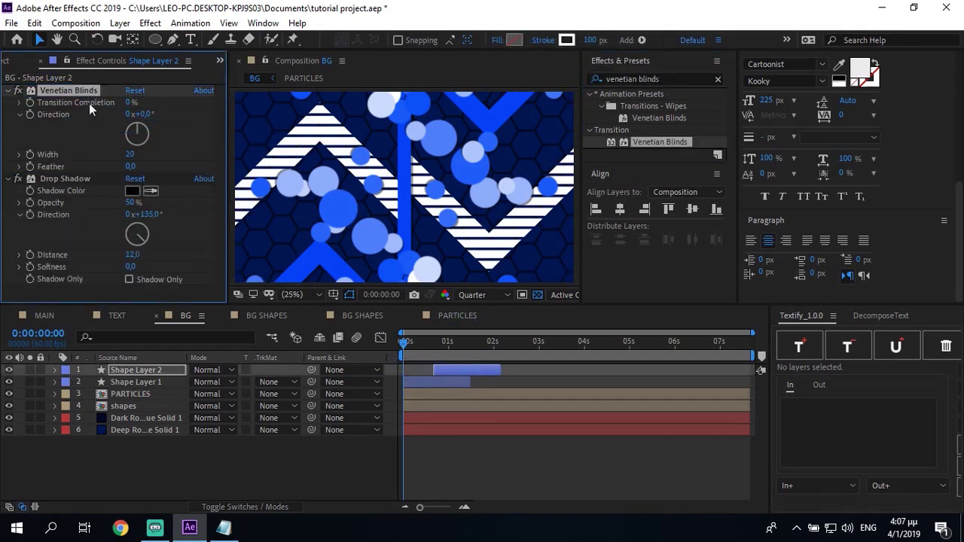
Step: Set Venetian Blinds width to 60 and transition completion to 25%
click(130, 154)
text(60)
click(143, 115)
click(129, 102)
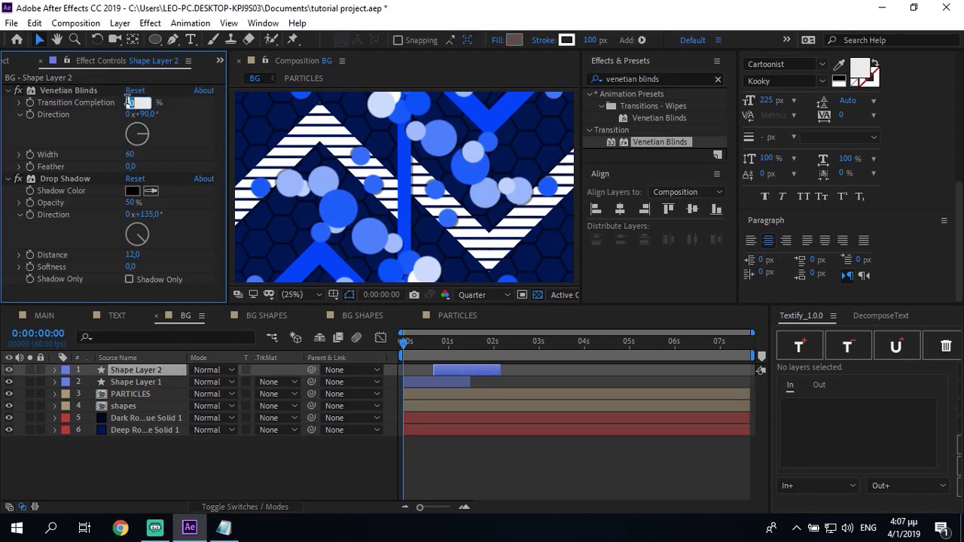
key(Return)
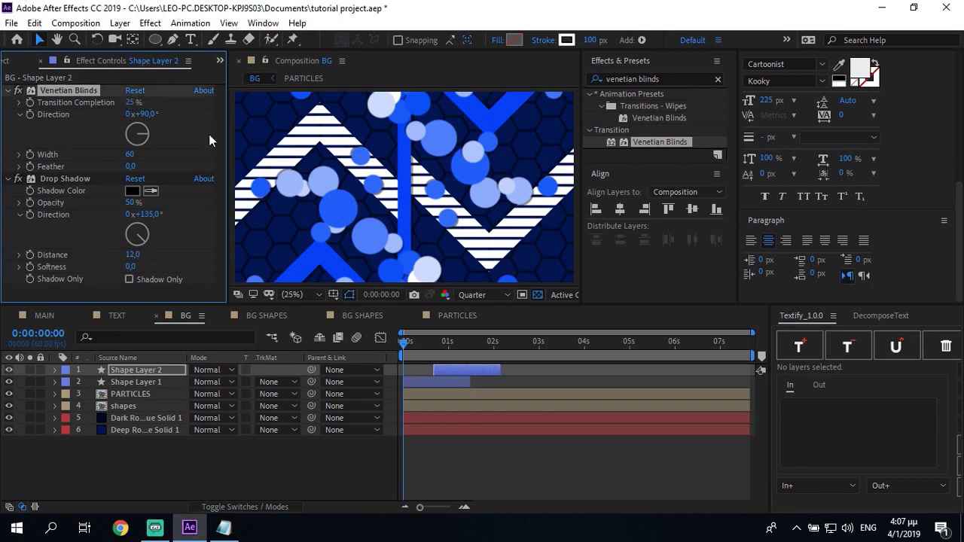
Step: Set the drop shadow distance to 15 on Shape Layer 2 and Shape Layer 1
click(376, 487)
click(448, 347)
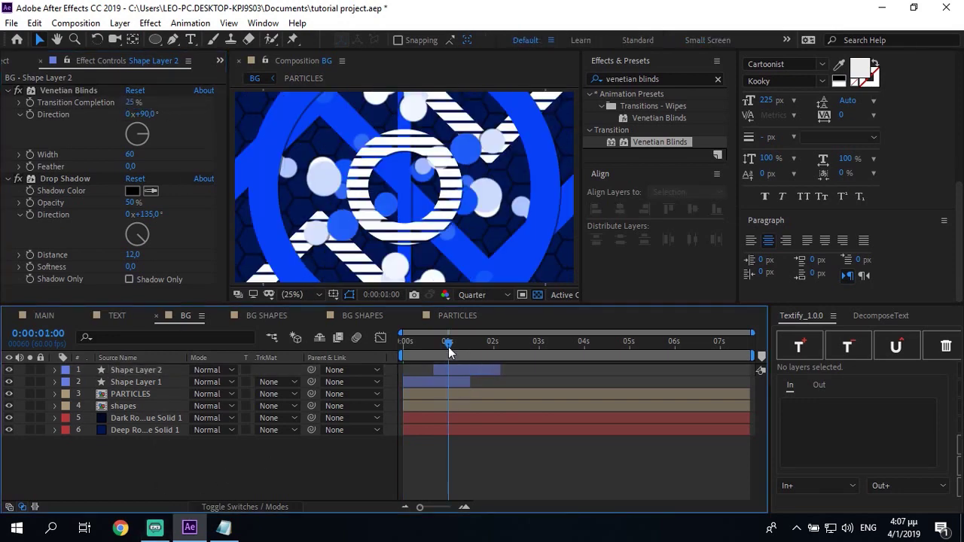
click(308, 265)
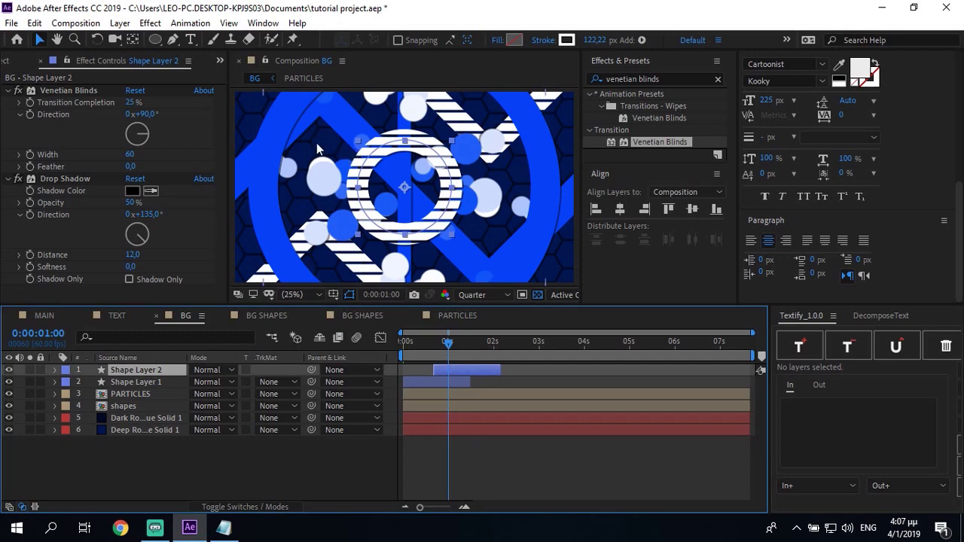
click(132, 254)
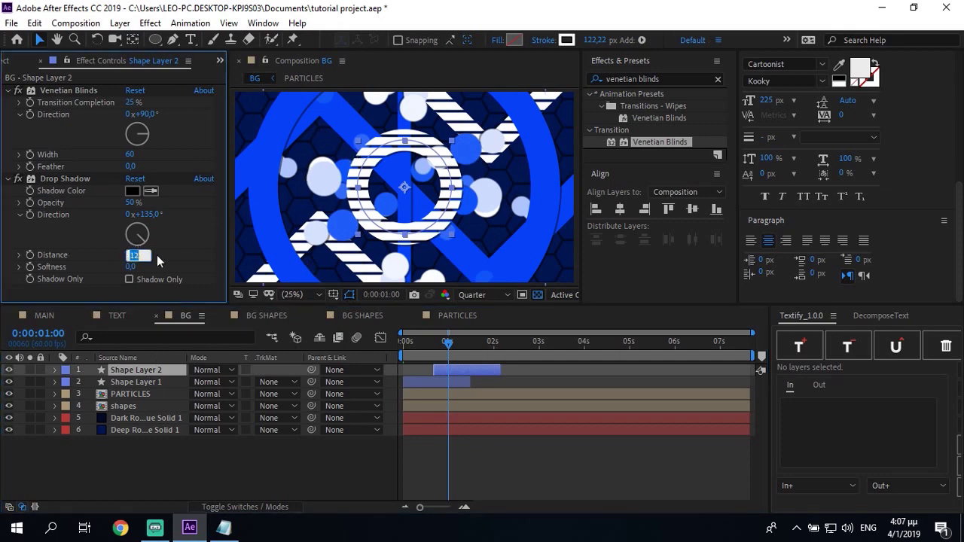
text(15)
key(Return)
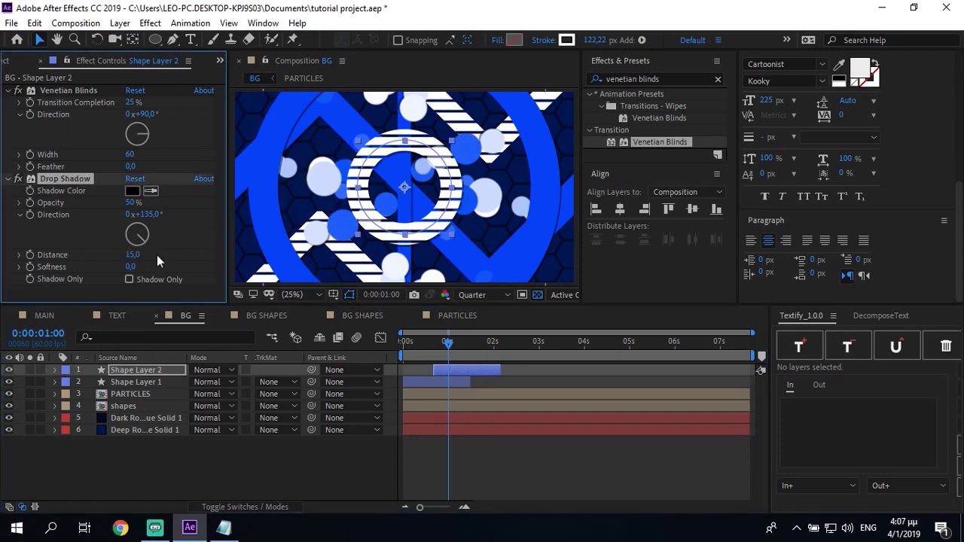
click(136, 383)
click(132, 166)
text(15)
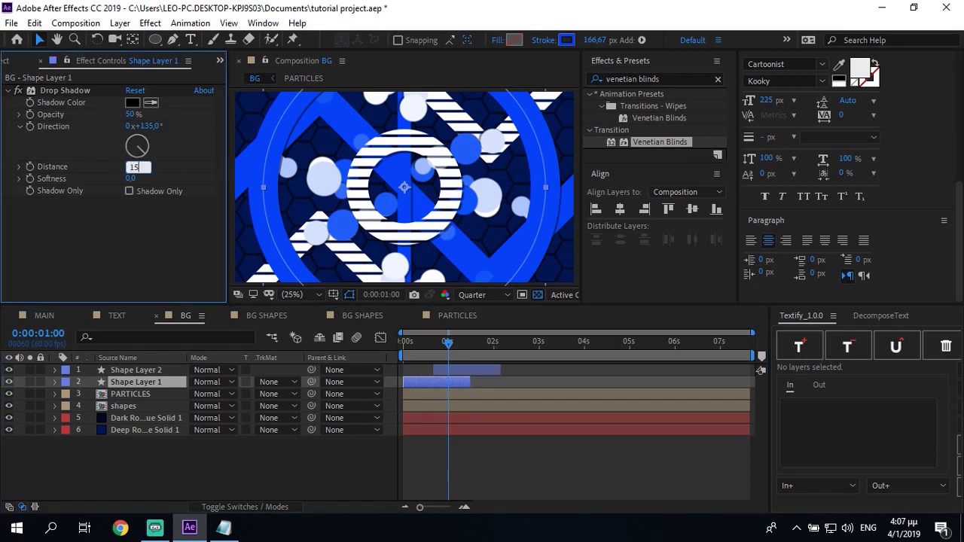
key(Return)
shift+click(93, 370)
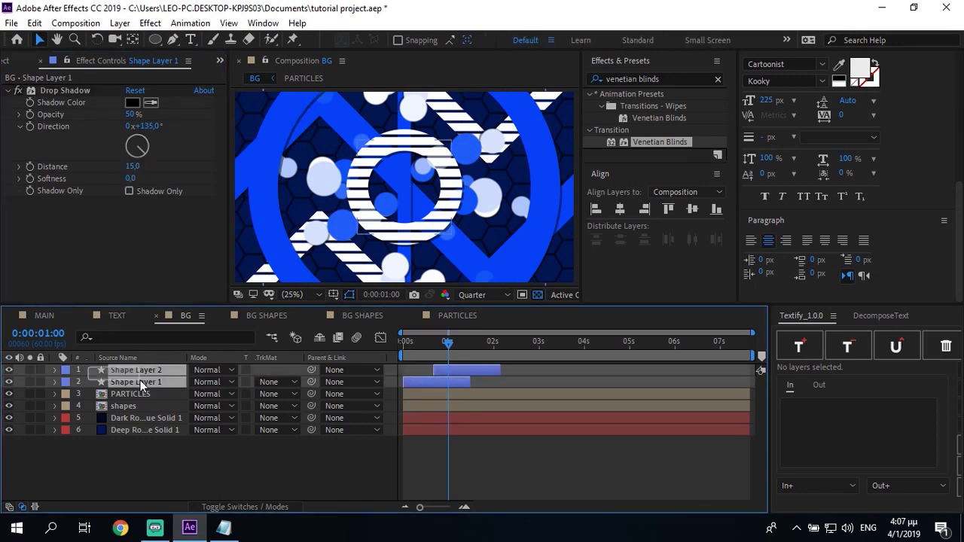
Step: Pre-compose the two shape layers into a new composition named 'shapes 2'
right_click(138, 383)
click(211, 453)
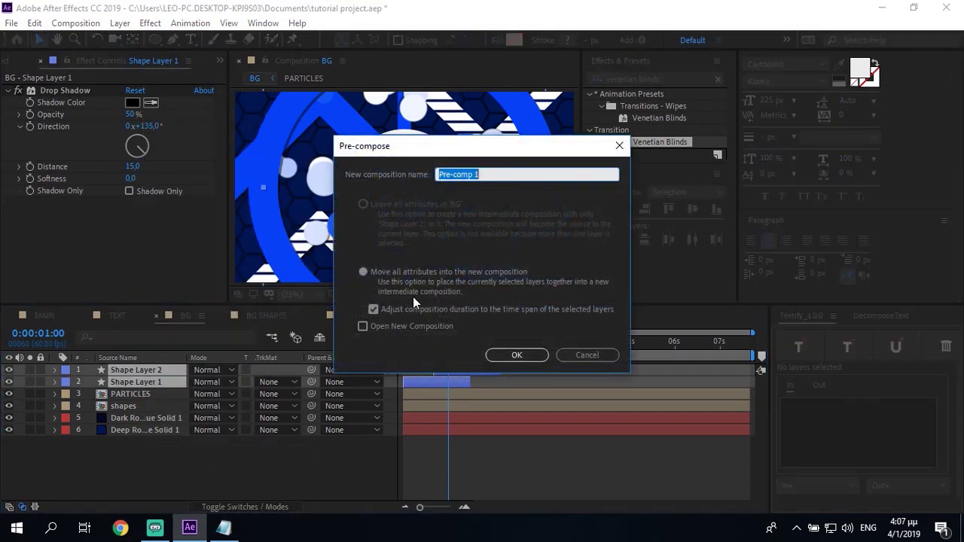
click(502, 175)
text(shapes 2)
key(Return)
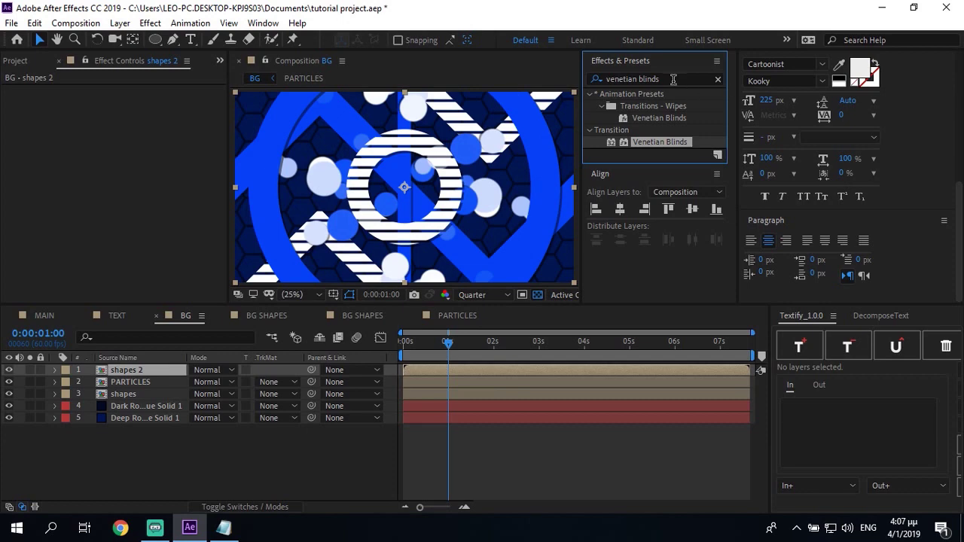
Step: Apply the Echo effect to shapes 2 and scrub to frame 0:00:01:22
key(ctrl+f)
text(echo)
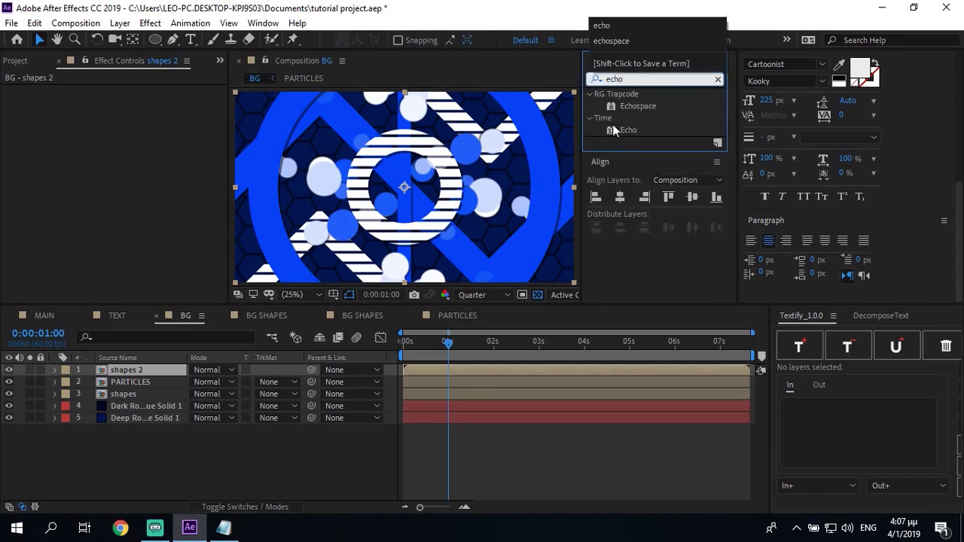
double_click(614, 130)
click(498, 342)
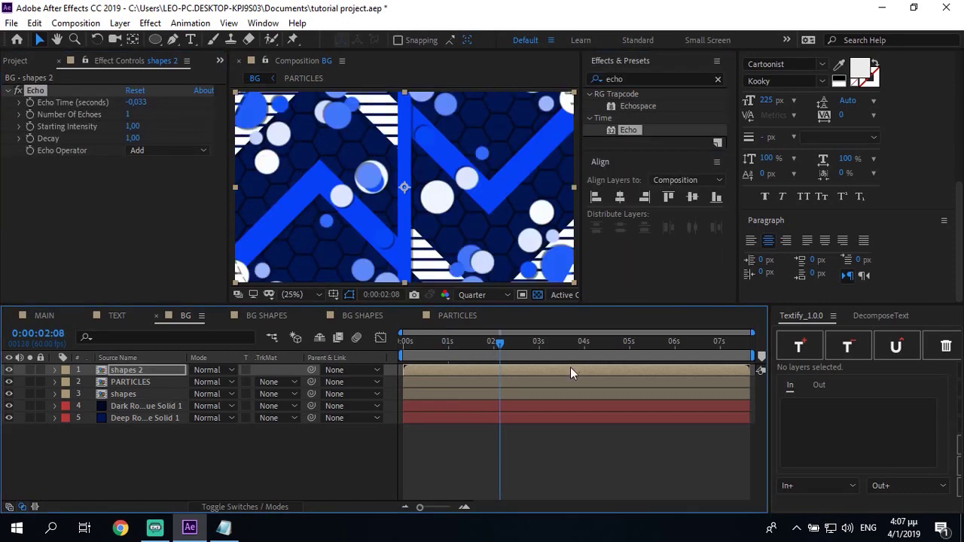
drag(492, 353, 476, 354)
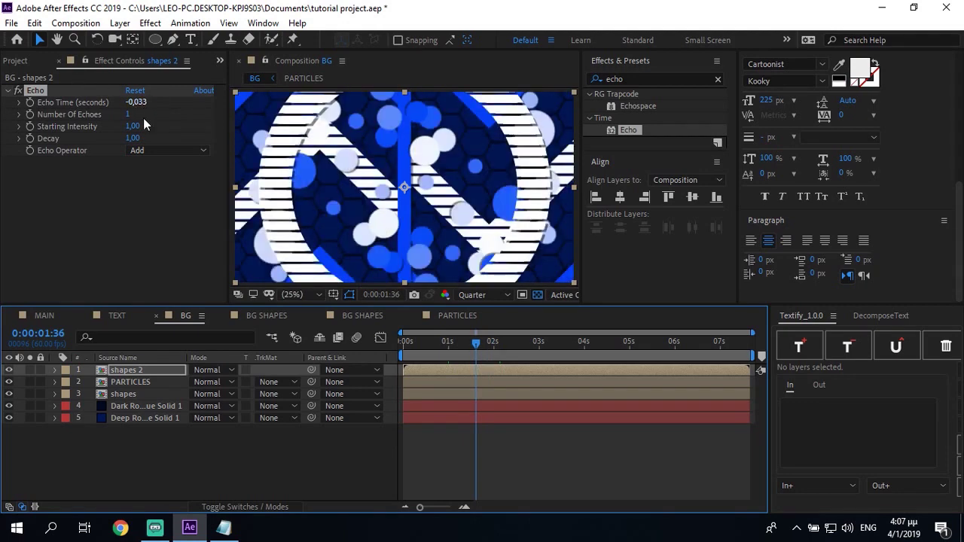
click(466, 354)
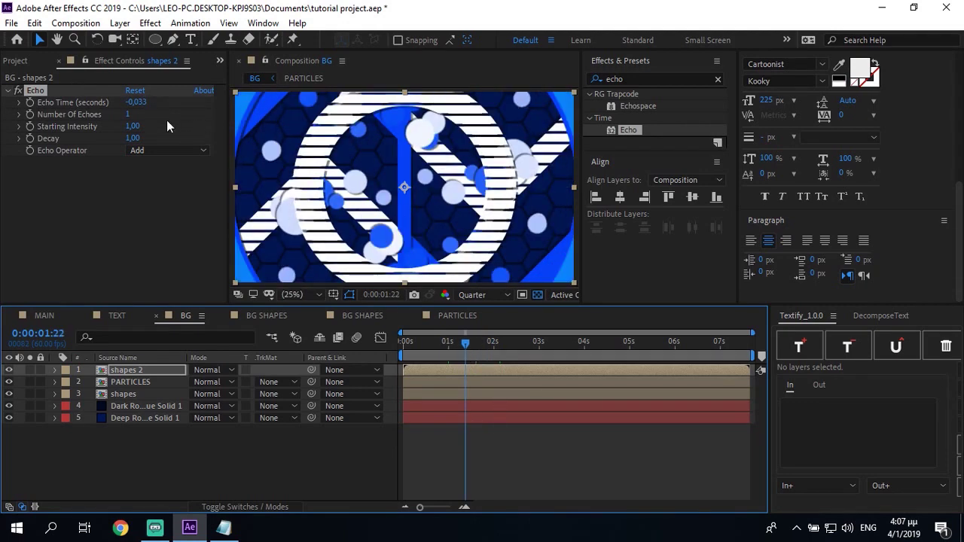
Step: Set Echo Time to -1,333 seconds and scrub through the echoes
click(136, 102)
key(Up)
key(Up)
key(Up)
key(Up)
key(Up)
key(Up)
key(Up)
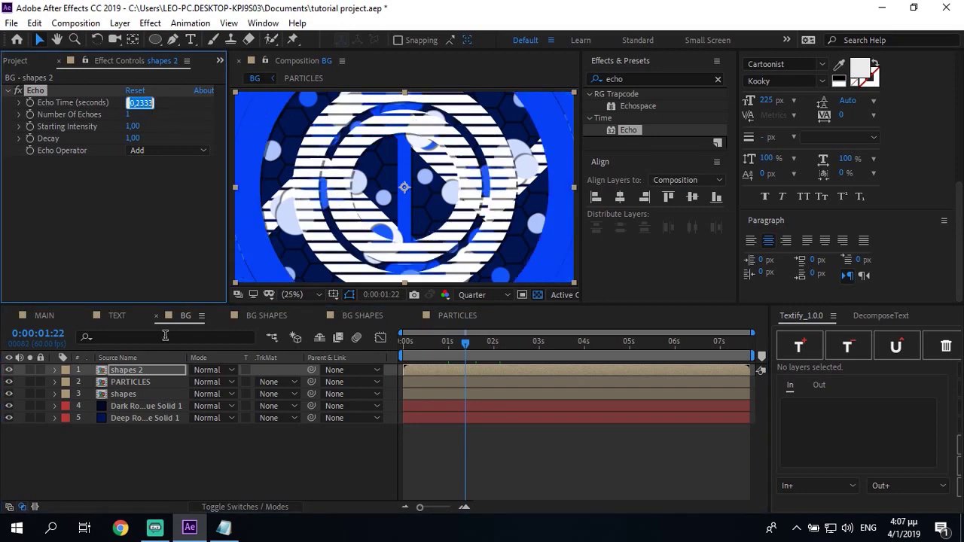
key(Up)
key(Up)
key(Up)
key(Up)
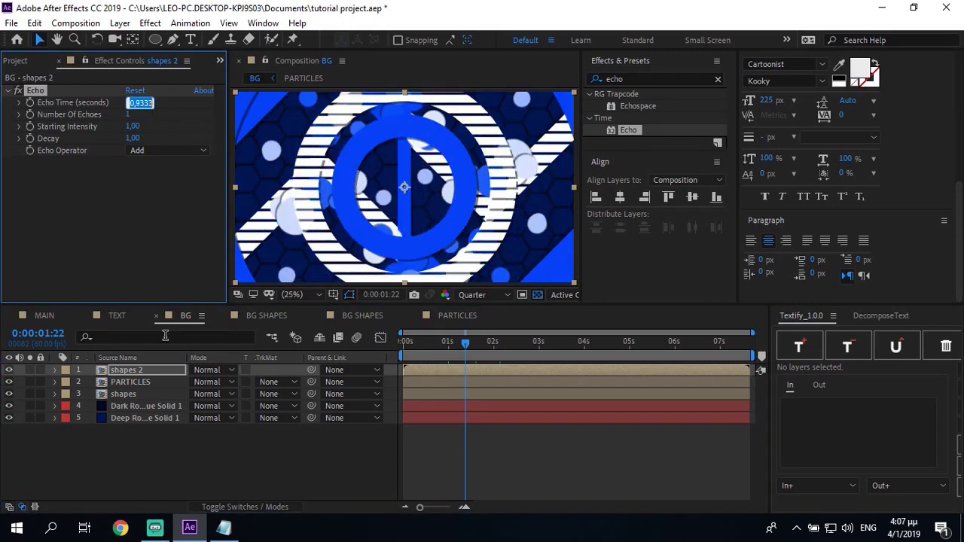
key(Up)
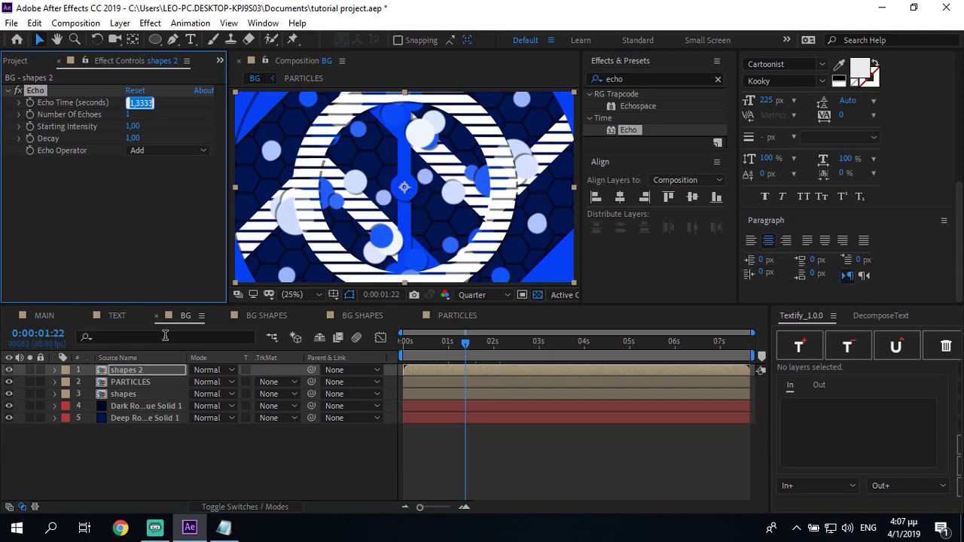
text(-1,333)
key(Return)
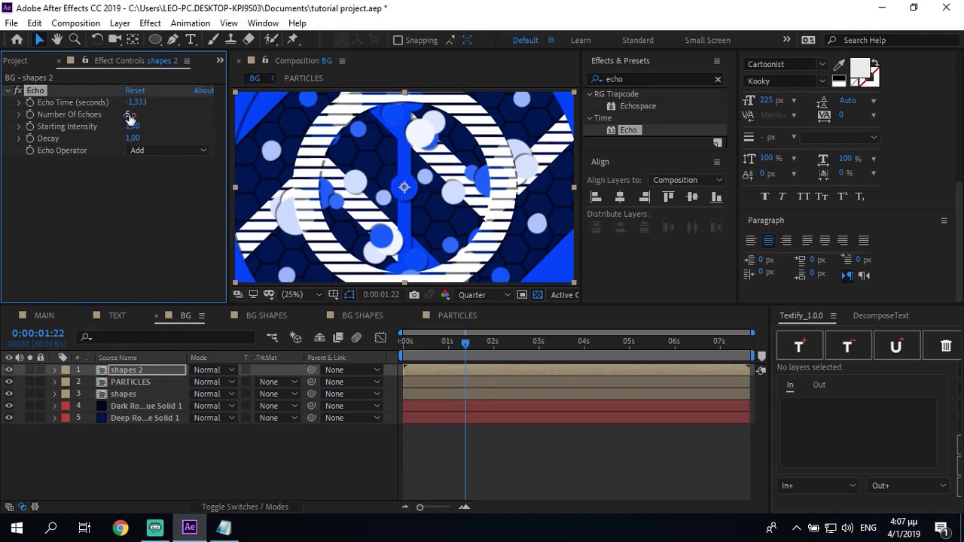
drag(490, 341, 591, 345)
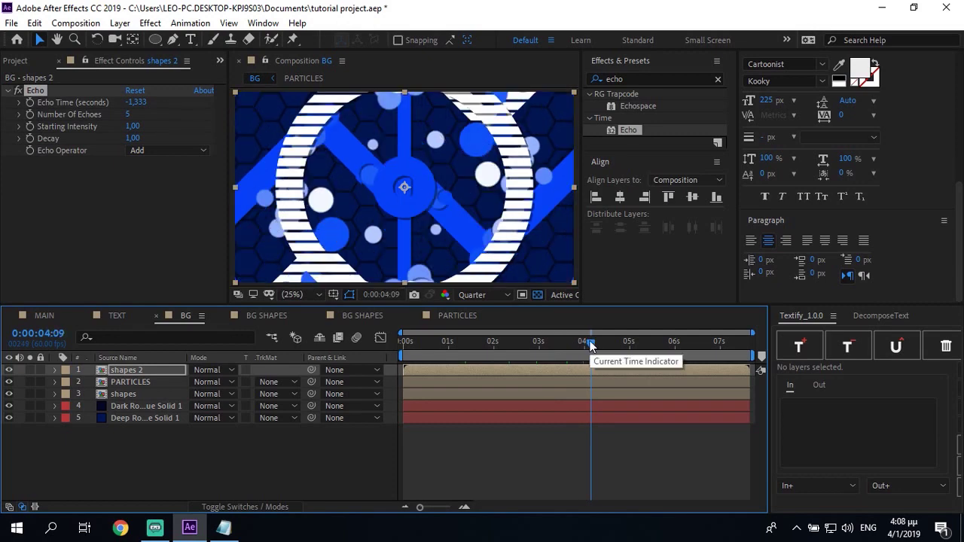
Step: Try an Echo Time of -1,233, preview from the start and save the project
click(136, 102)
text(-1,233)
key(Return)
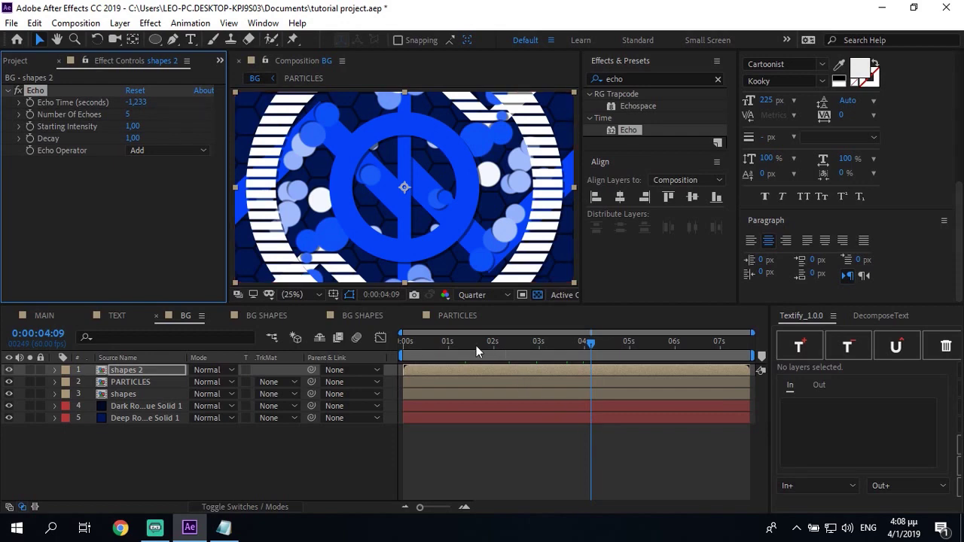
click(547, 433)
key(Home)
key(space)
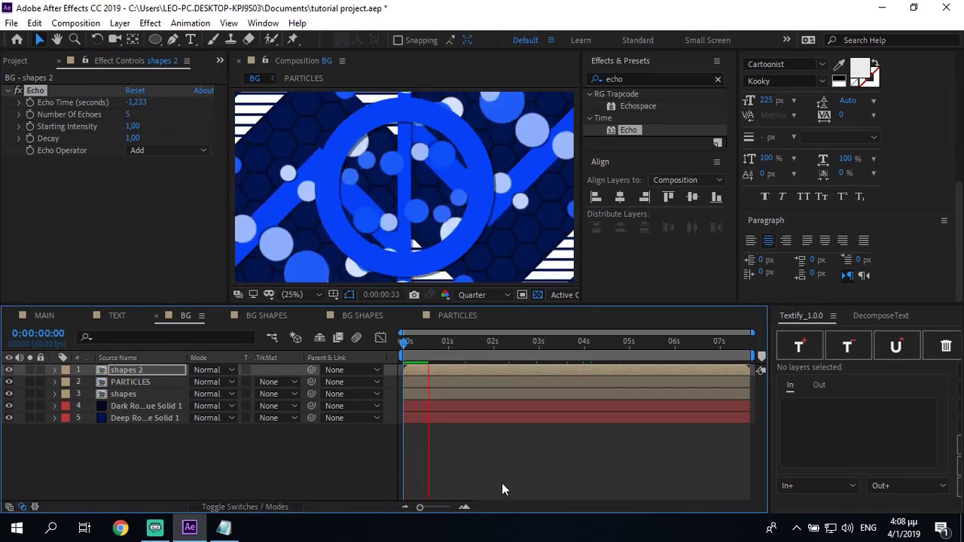
key(ctrl+s)
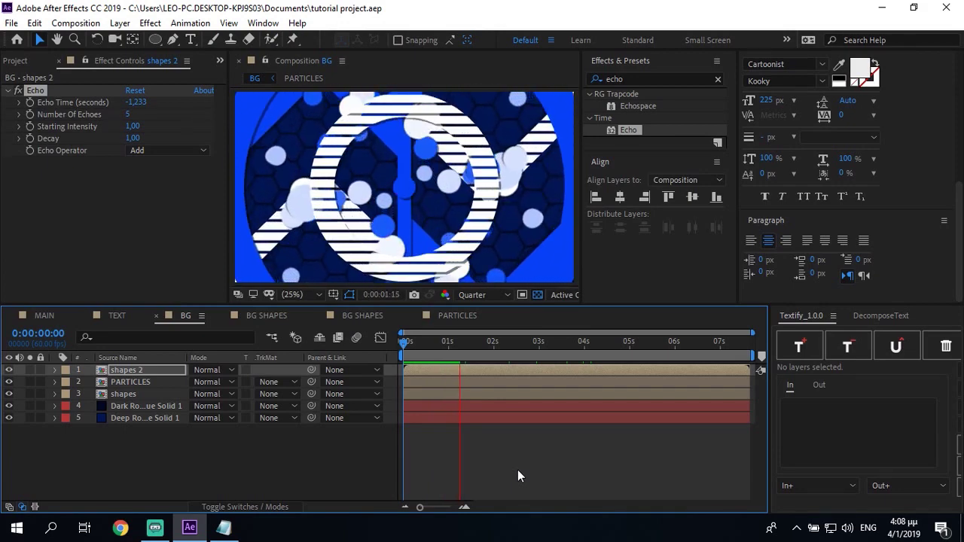
key(space)
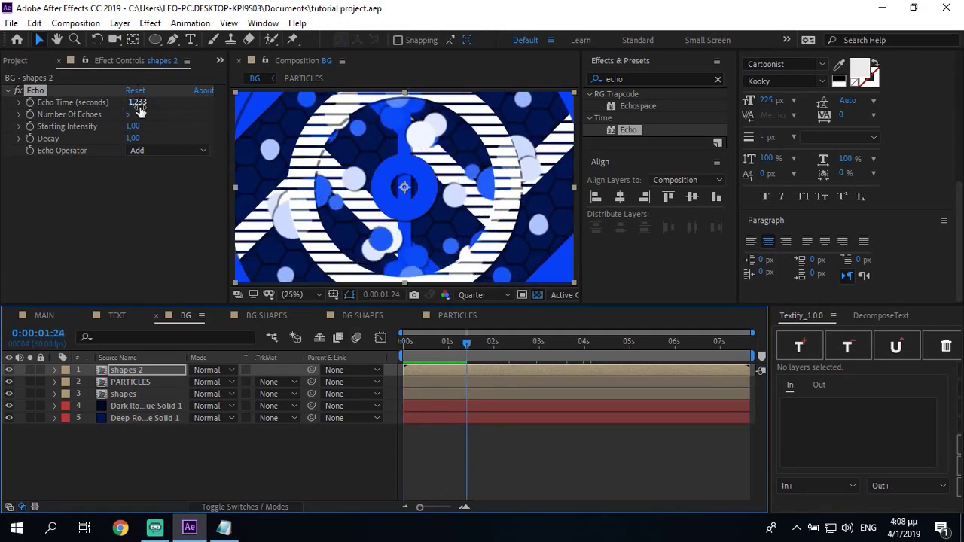
Step: Restore the Echo Time to -1,333 and preview the animation again
click(136, 102)
key(Home)
text(-)
key(Return)
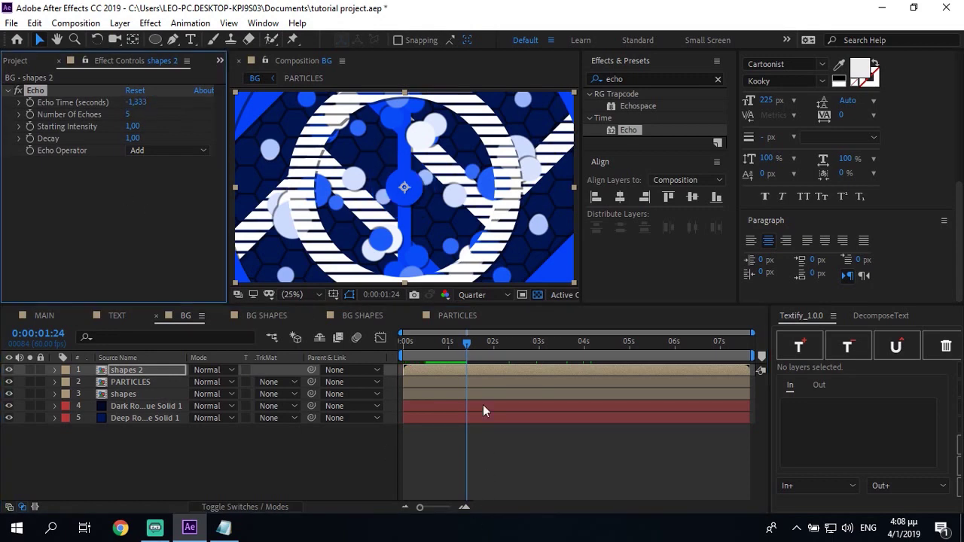
click(423, 341)
key(space)
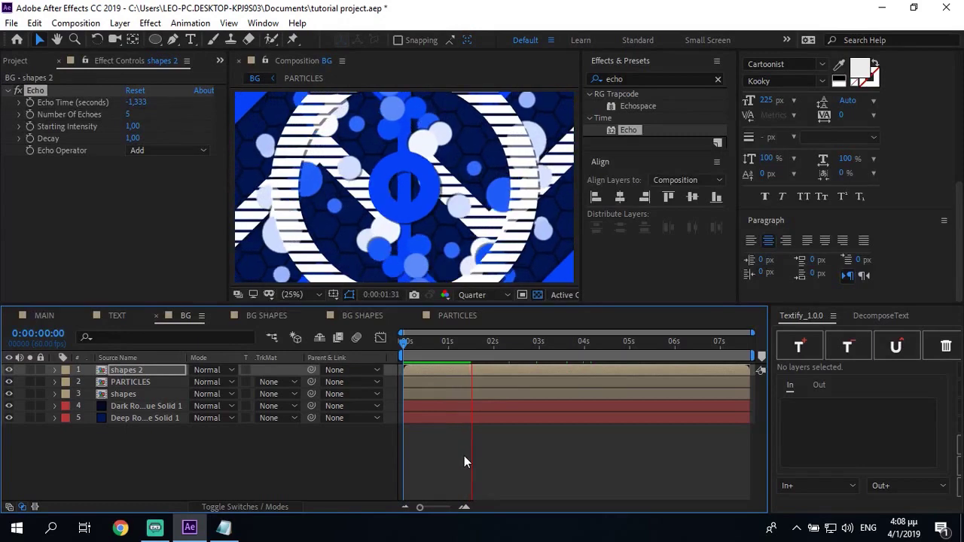
key(space)
Step: Set Number of Echoes to 5, deselect shapes 2 and return to the start
key(End)
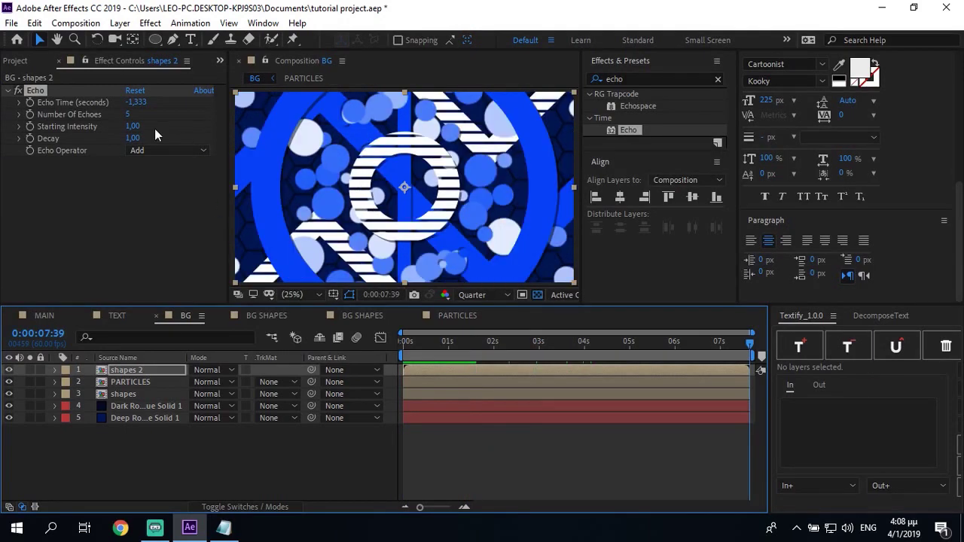
click(128, 115)
text(4)
key(Return)
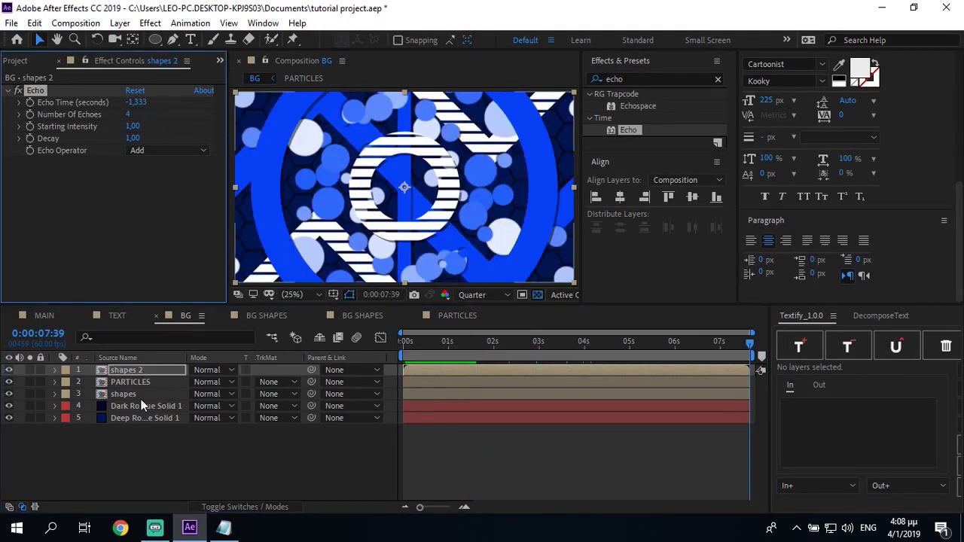
click(126, 112)
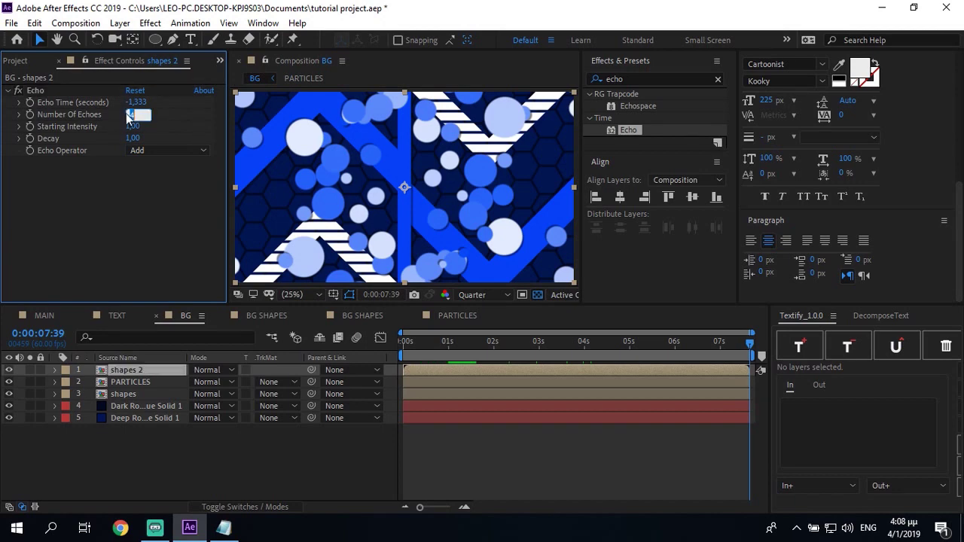
click(296, 421)
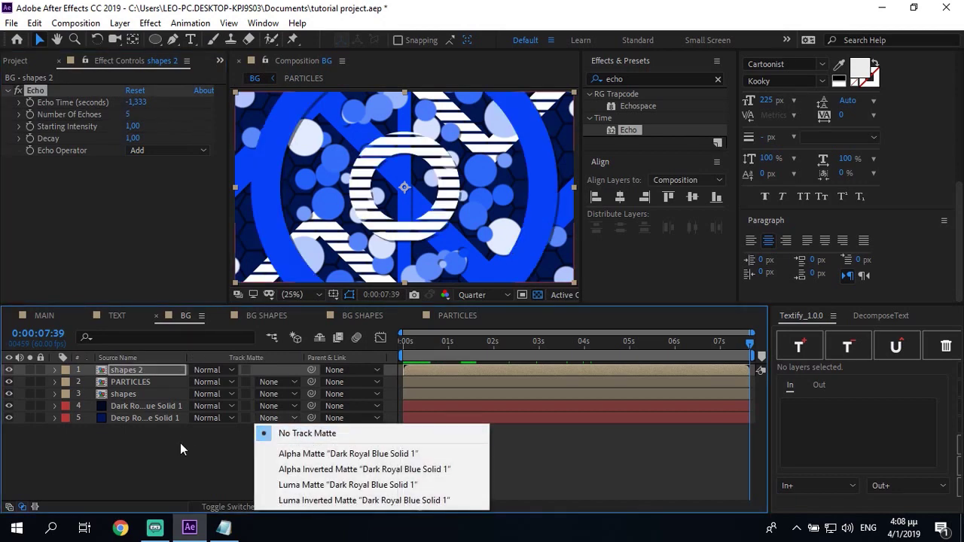
click(182, 443)
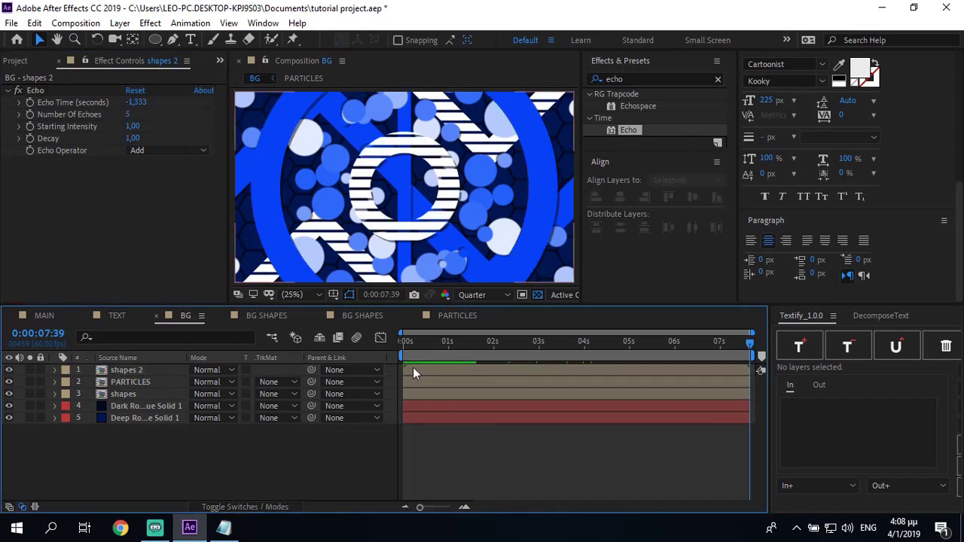
key(Home)
Step: Pre-compose the shapes 2 layer, moving all attributes into the new composition
right_click(156, 371)
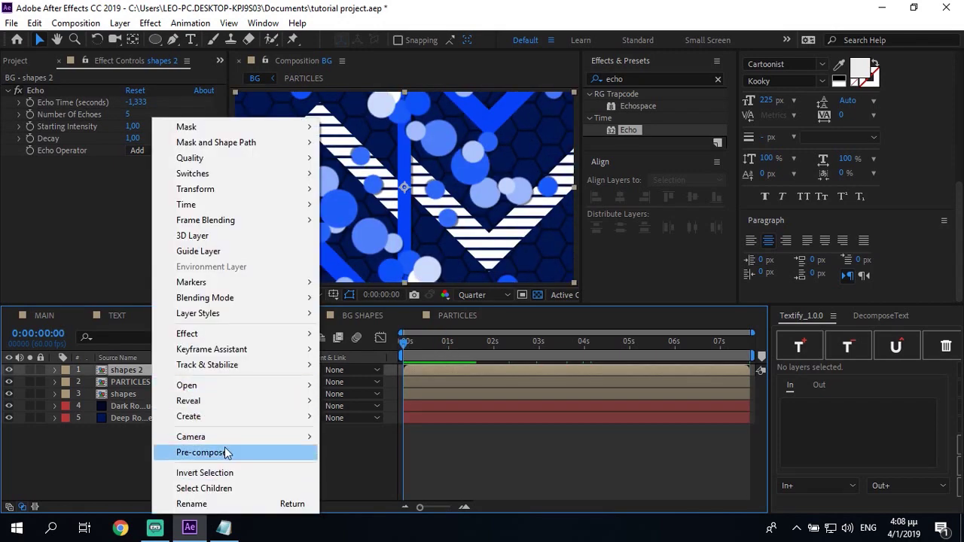
click(226, 452)
text(shapes 2)
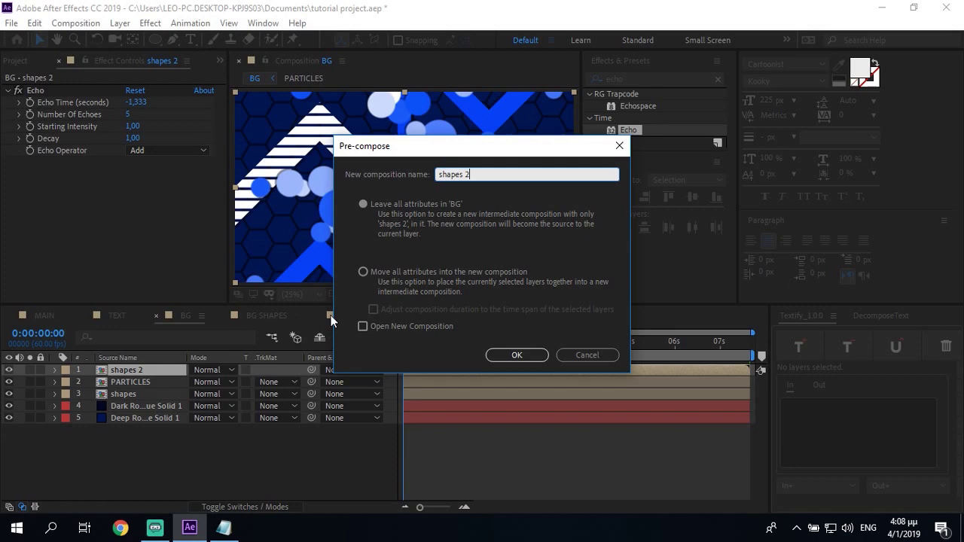
click(361, 273)
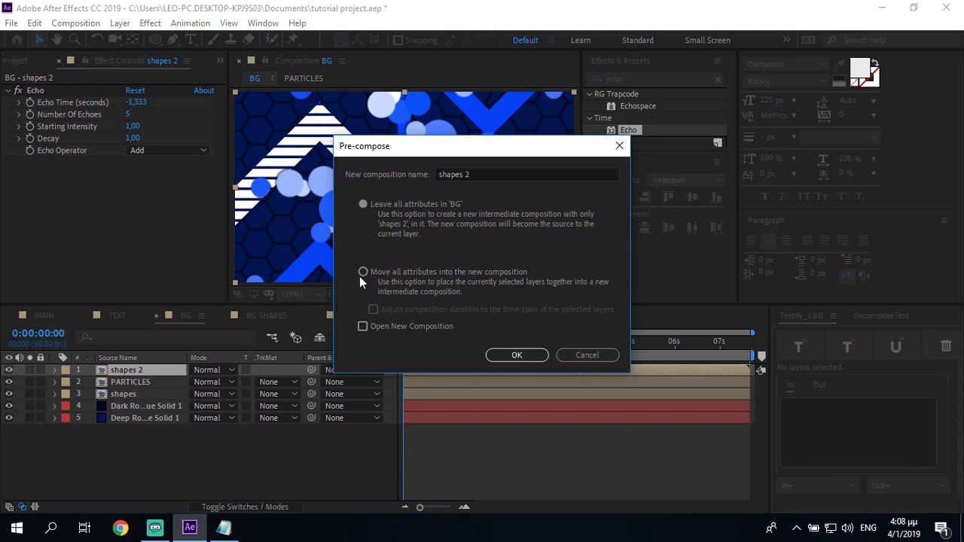
click(505, 353)
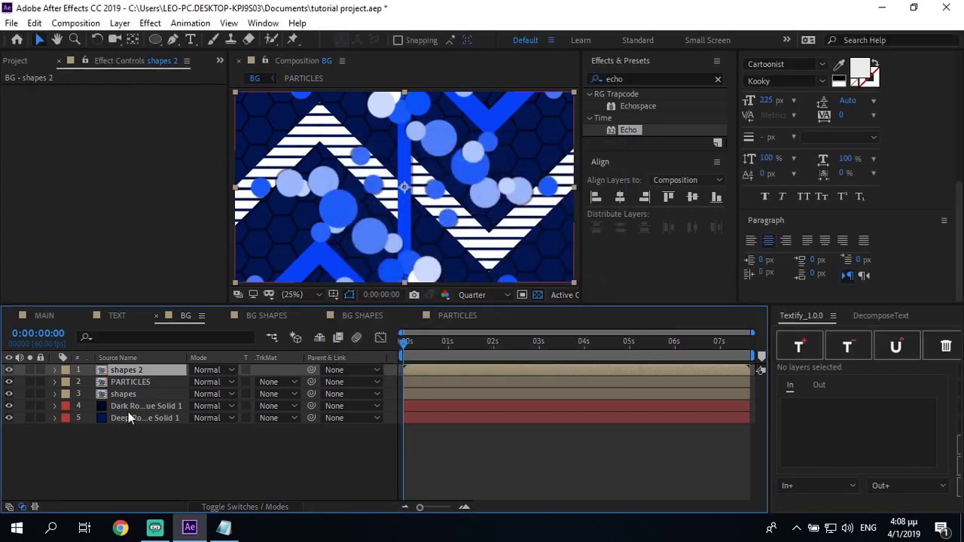
Step: Enable Time Remap on shapes 2, set it to 0:00:01:30, and preview
key(ctrl+alt+t)
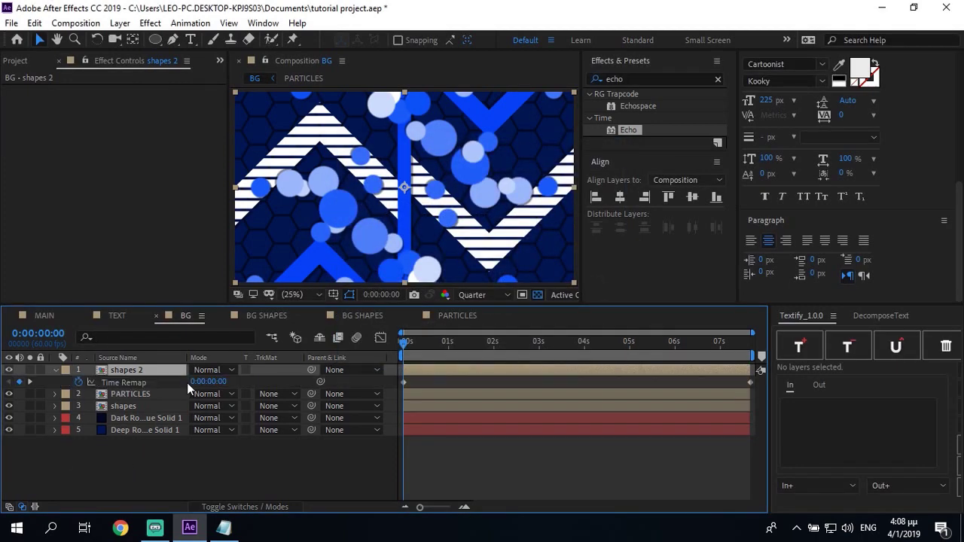
click(211, 382)
text(100)
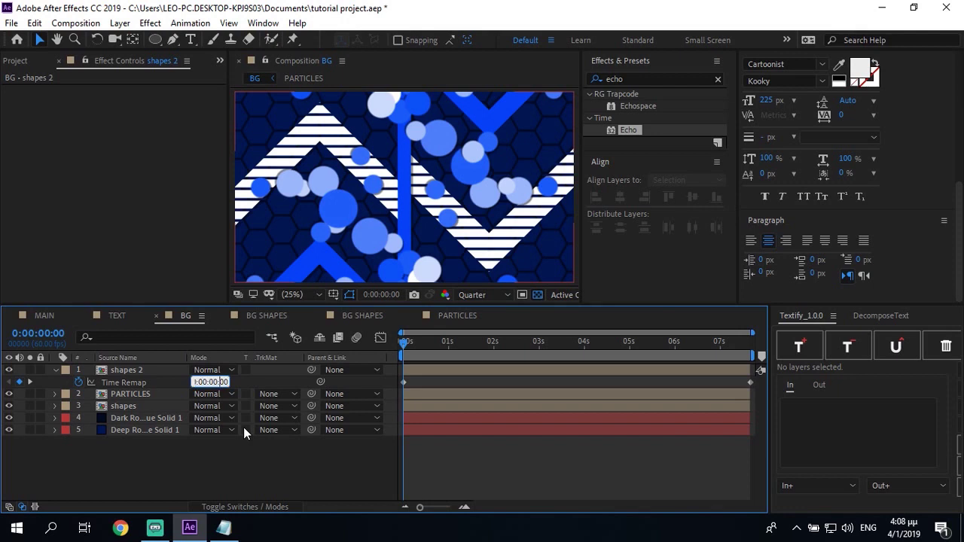
key(Return)
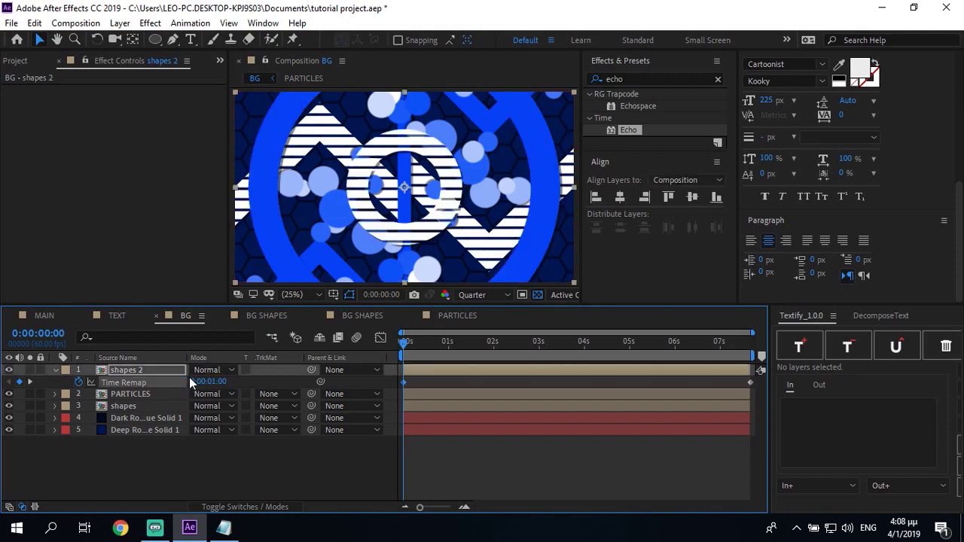
click(215, 381)
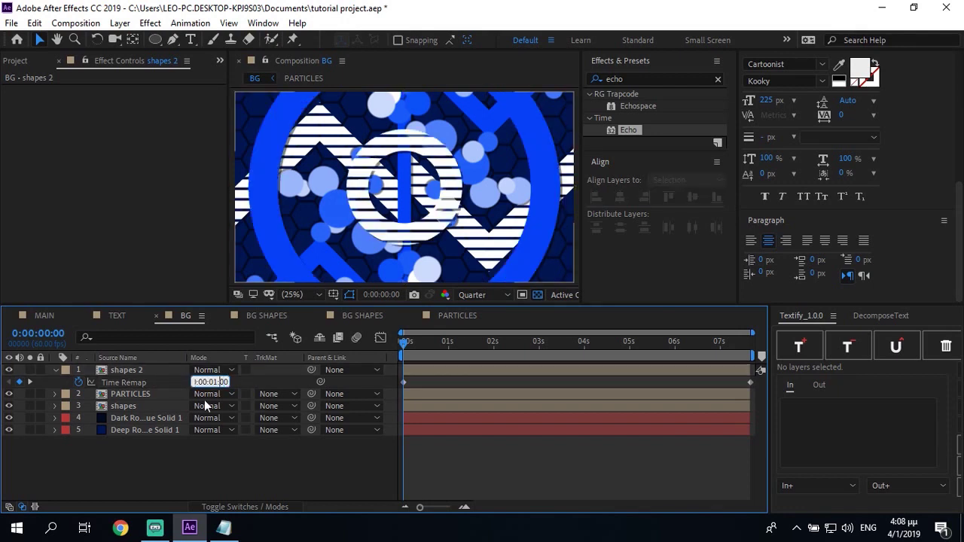
text(130)
key(Return)
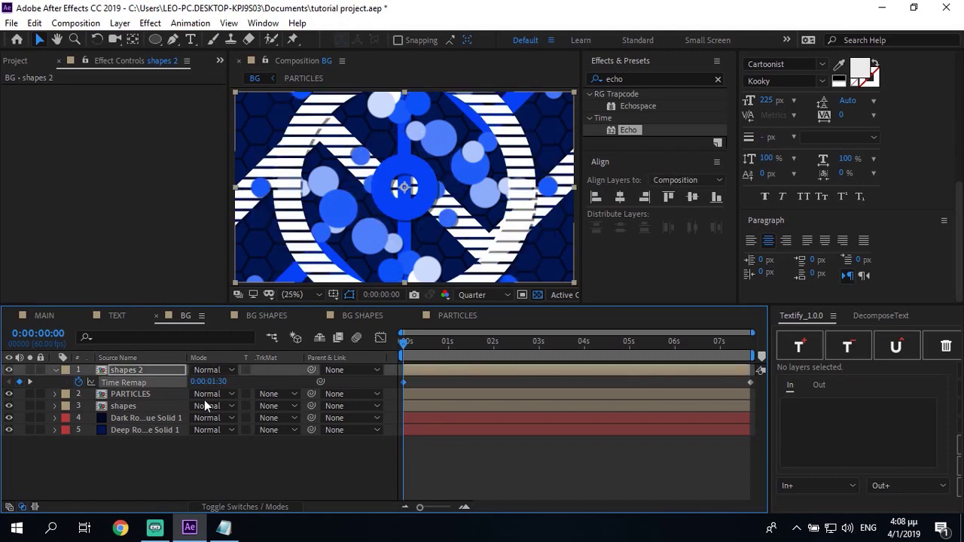
click(55, 370)
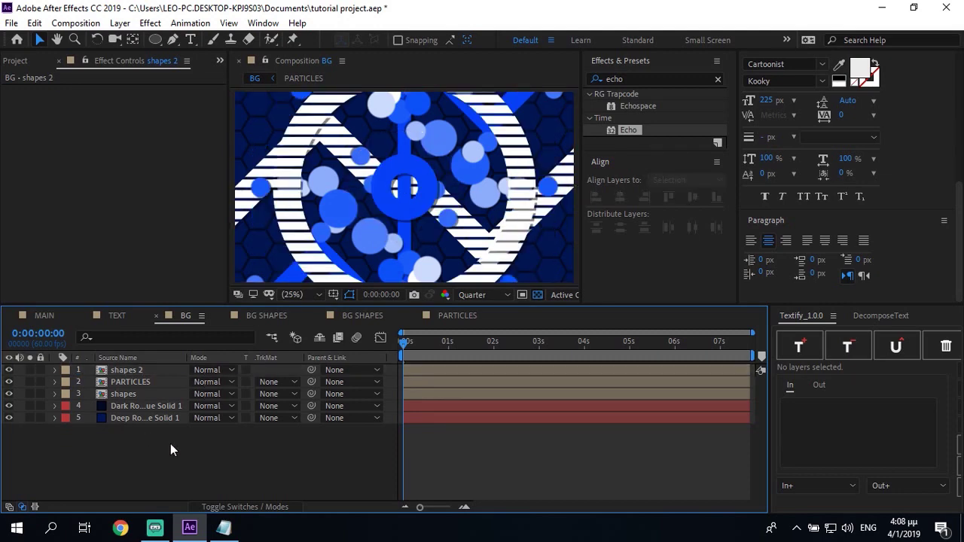
key(space)
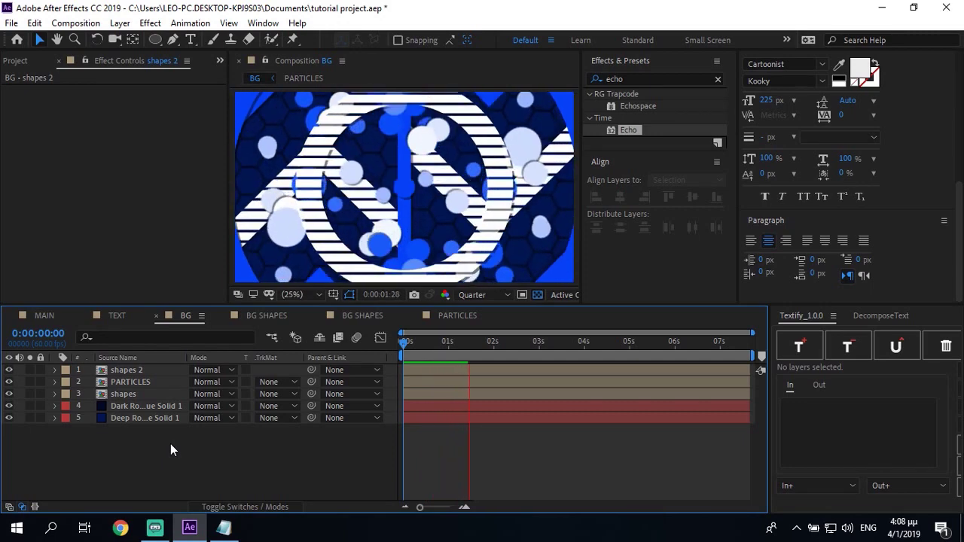
key(space)
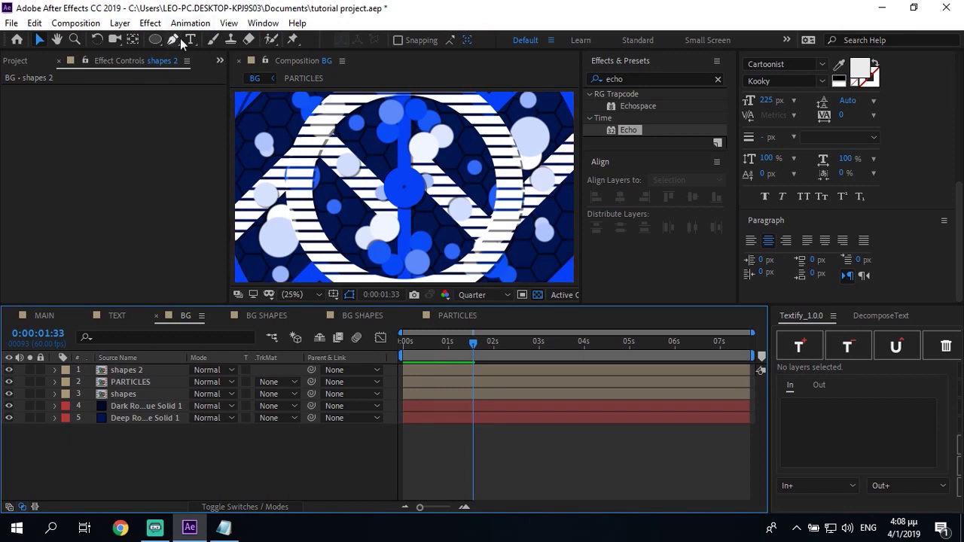
Step: Draw a curved, looping Pen-tool path from the BG comp's left edge to its right edge
click(172, 39)
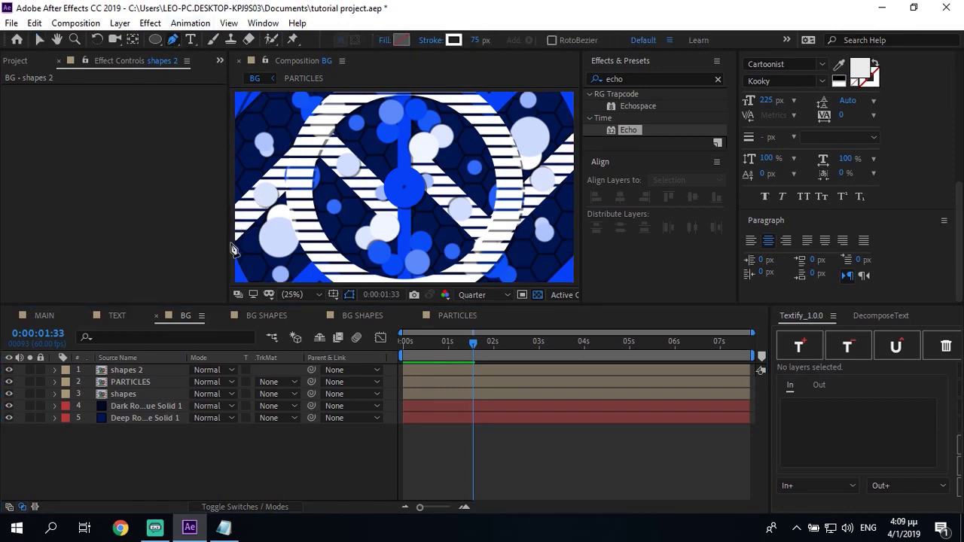
click(232, 243)
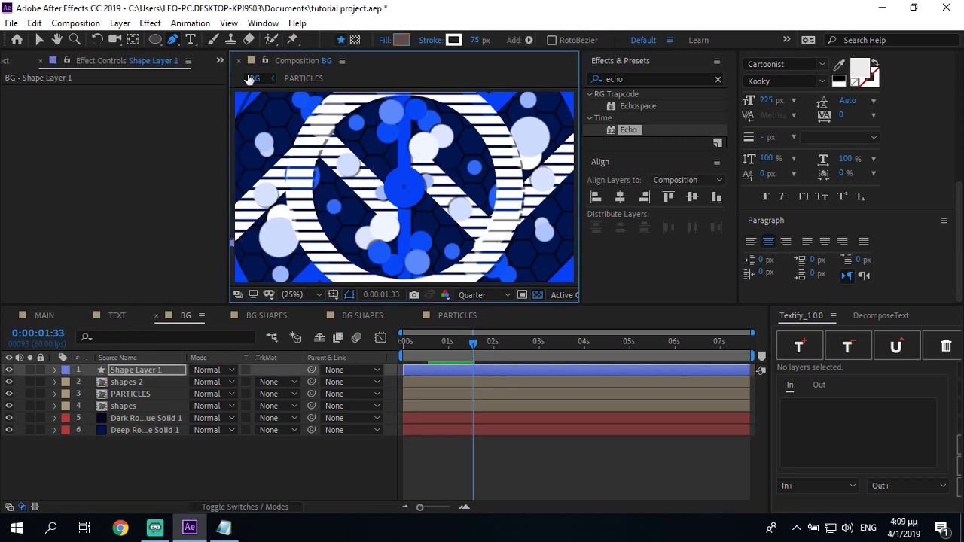
drag(475, 177, 565, 271)
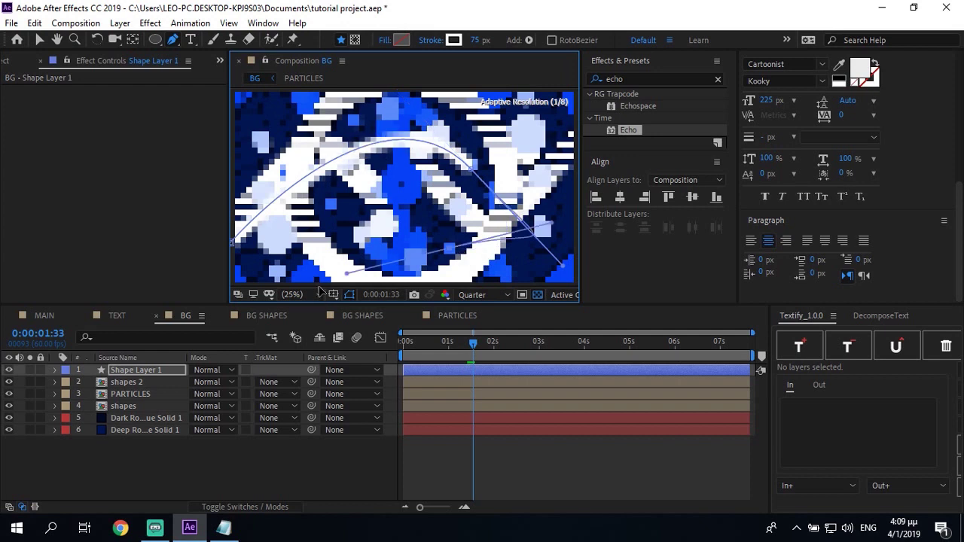
drag(449, 249, 374, 216)
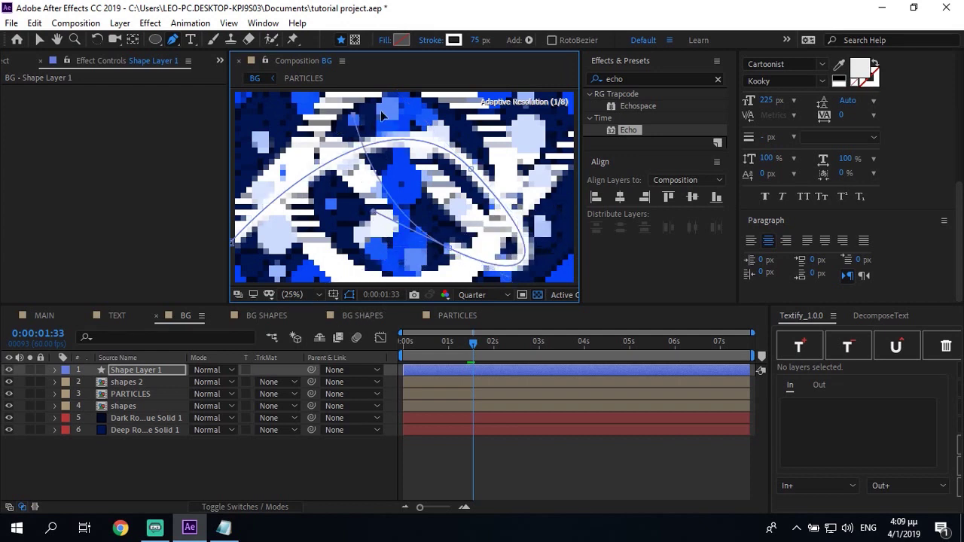
drag(353, 114, 470, 101)
drag(531, 184, 559, 155)
click(336, 260)
drag(310, 260, 430, 280)
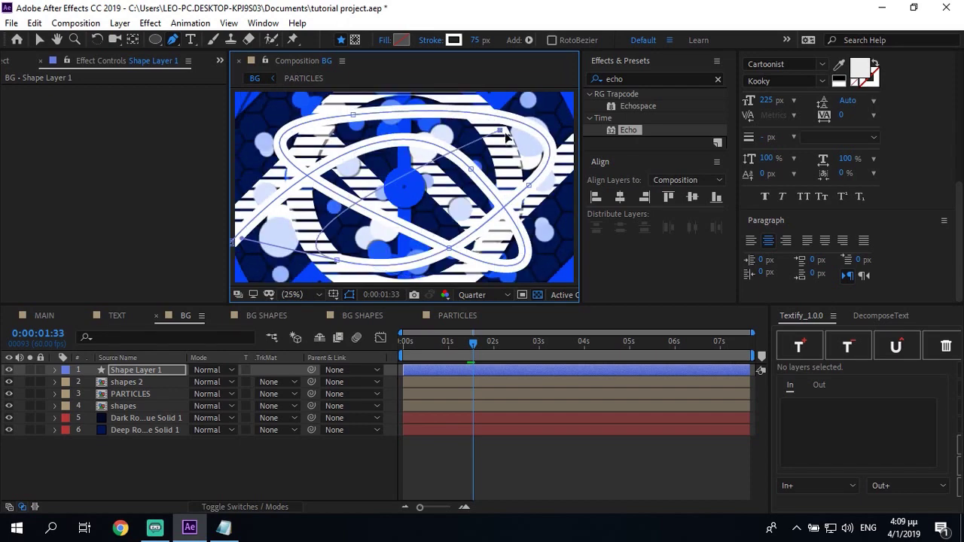
drag(499, 129, 580, 185)
click(577, 181)
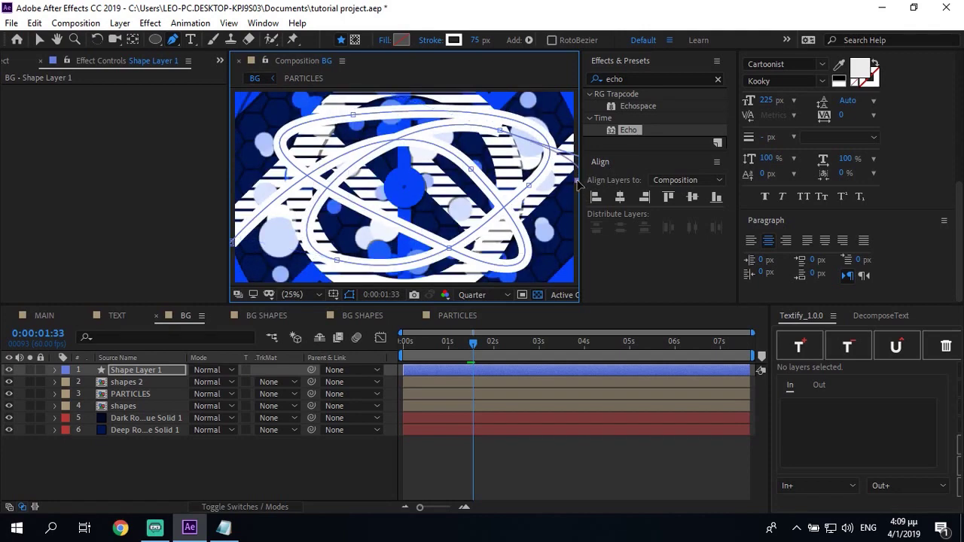
Step: Add Trim Paths to Shape Layer 1 with End at 0% and a Start keyframe at frame 0
click(177, 369)
click(530, 41)
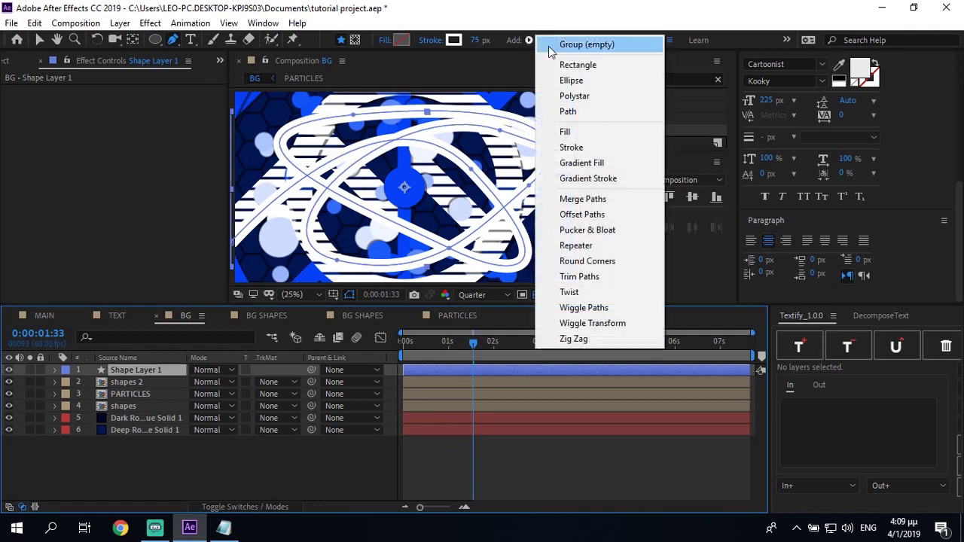
click(576, 274)
click(79, 406)
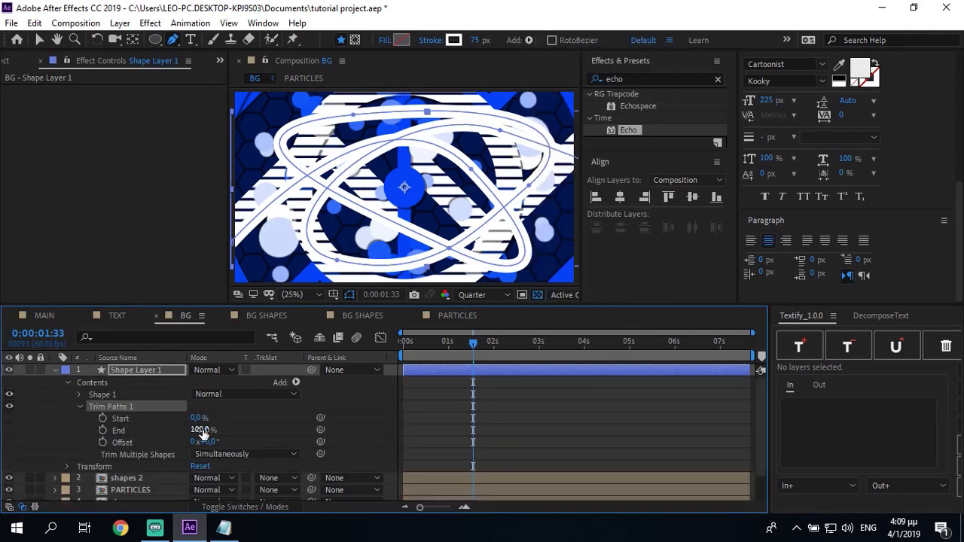
drag(199, 430, 151, 430)
key(Home)
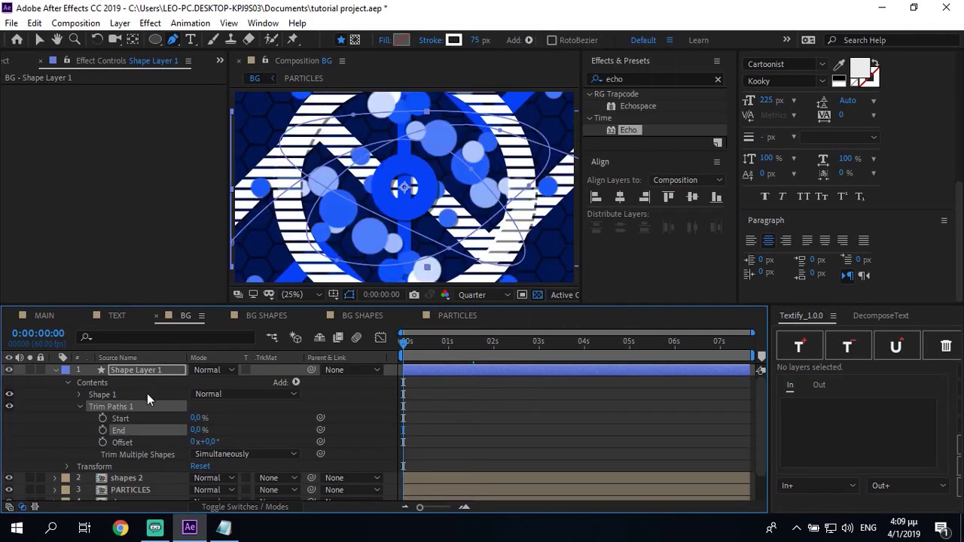
click(103, 418)
click(102, 430)
click(103, 430)
Step: Keyframe trim End at 0:00:00:50 and Start at 100% at 0:00:06:49, then preview
key(shift+Page_Down)
key(shift+Page_Down)
key(shift+Page_Down)
key(shift+Page_Down)
key(shift+Page_Down)
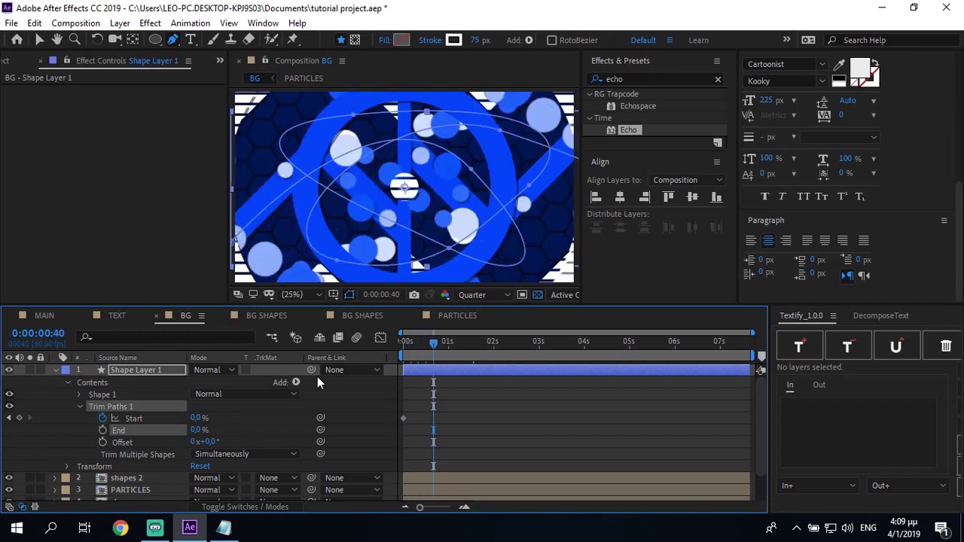
click(102, 431)
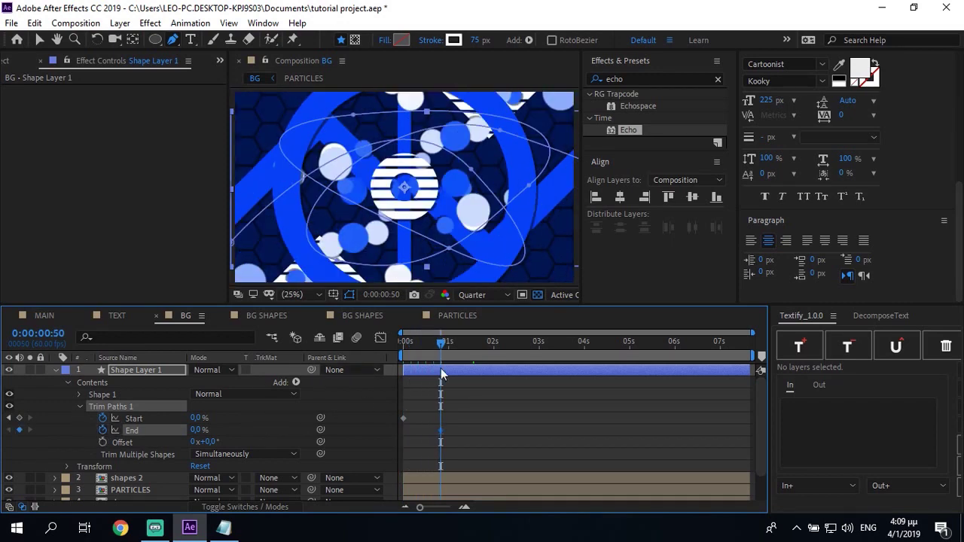
key(End)
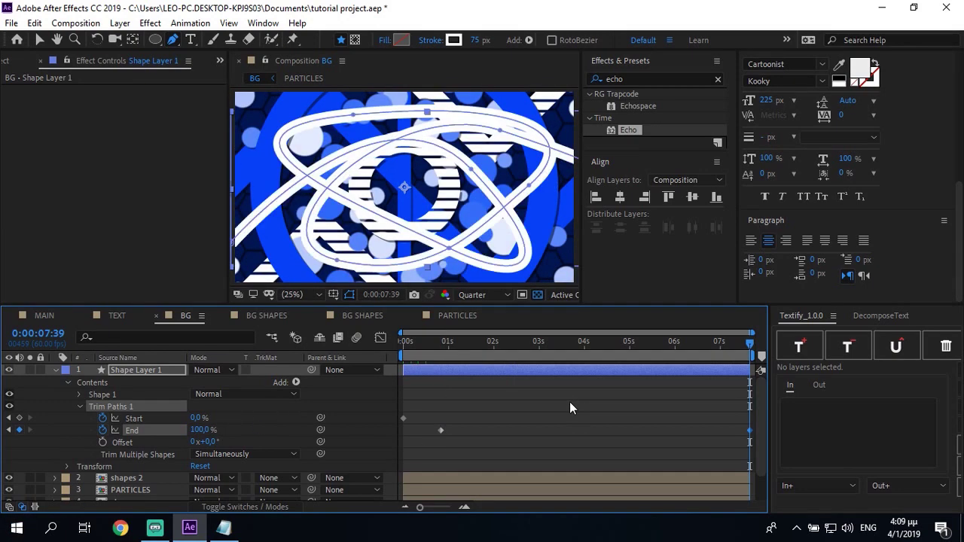
key(shift+Page_Up)
key(shift+Page_Up)
key(shift+Page_Up)
key(shift+Page_Up)
key(shift+Page_Up)
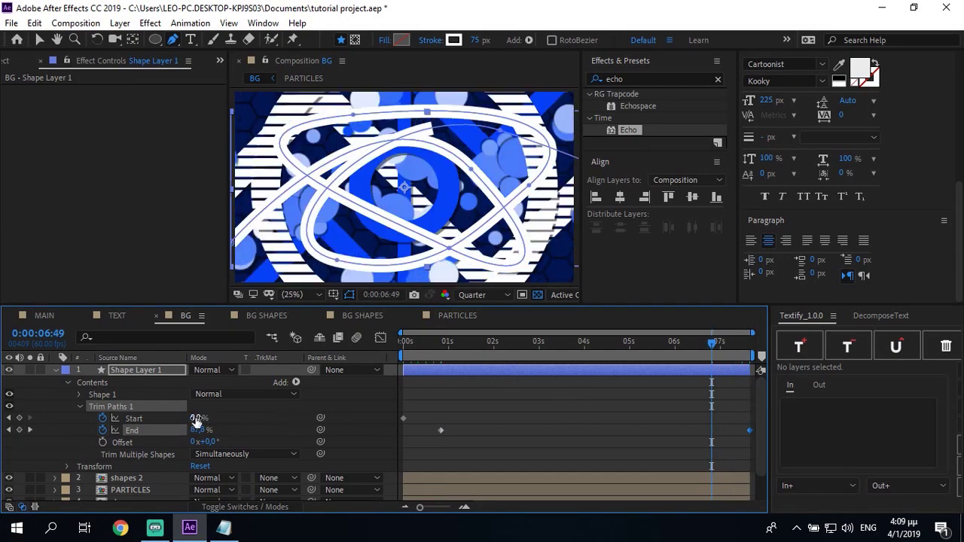
drag(196, 420, 548, 420)
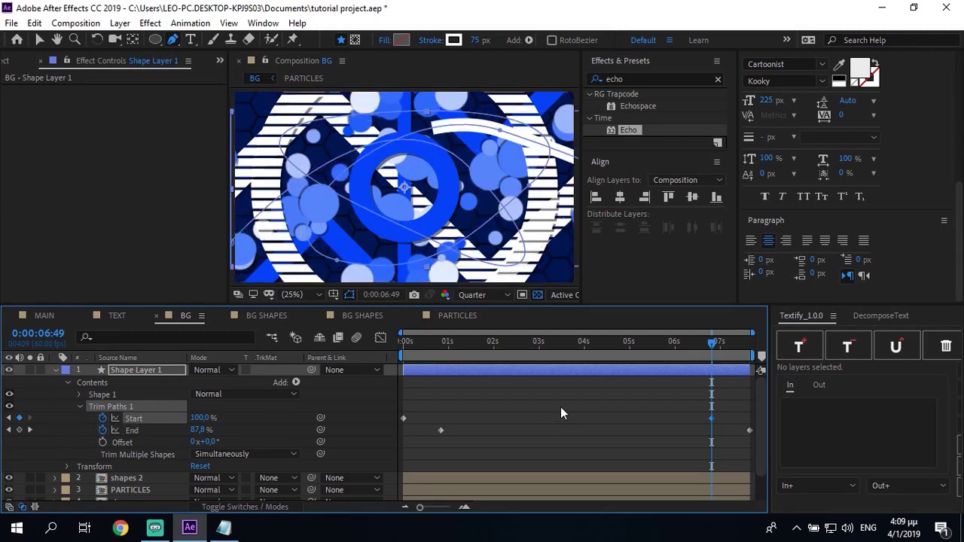
click(560, 406)
drag(460, 343, 403, 343)
key(space)
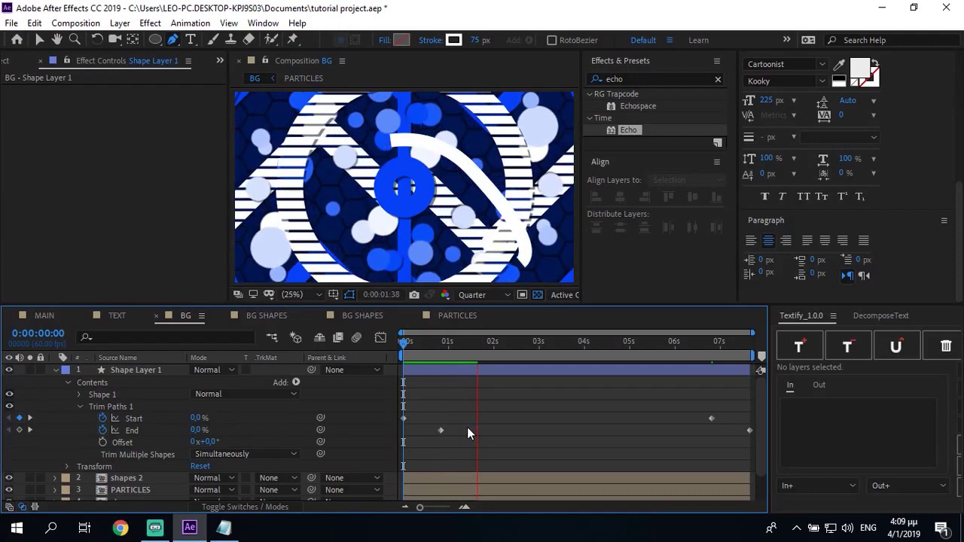
key(space)
Step: Move the End keyframe to 0:00:00:40 and the Start keyframe to 0:00:06:59
drag(423, 431, 734, 379)
key(j)
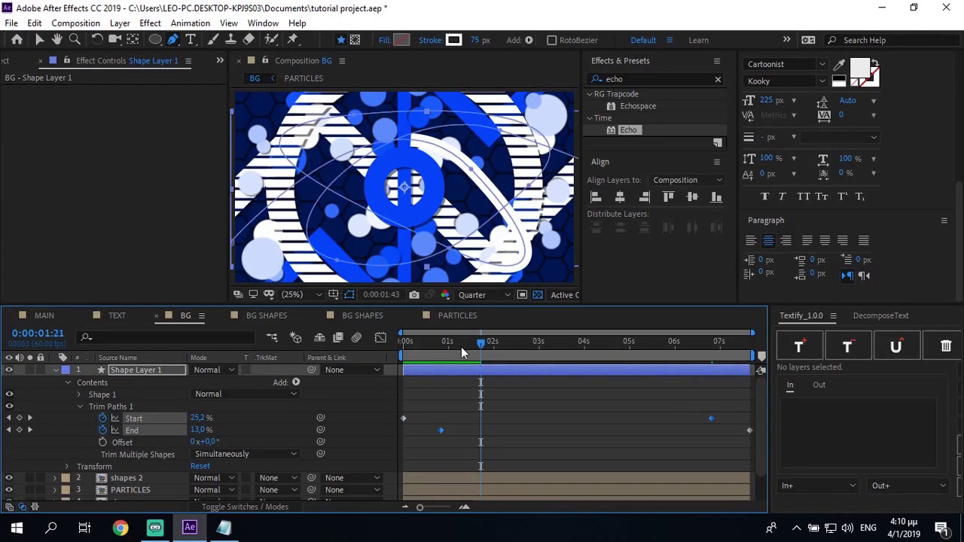
click(478, 426)
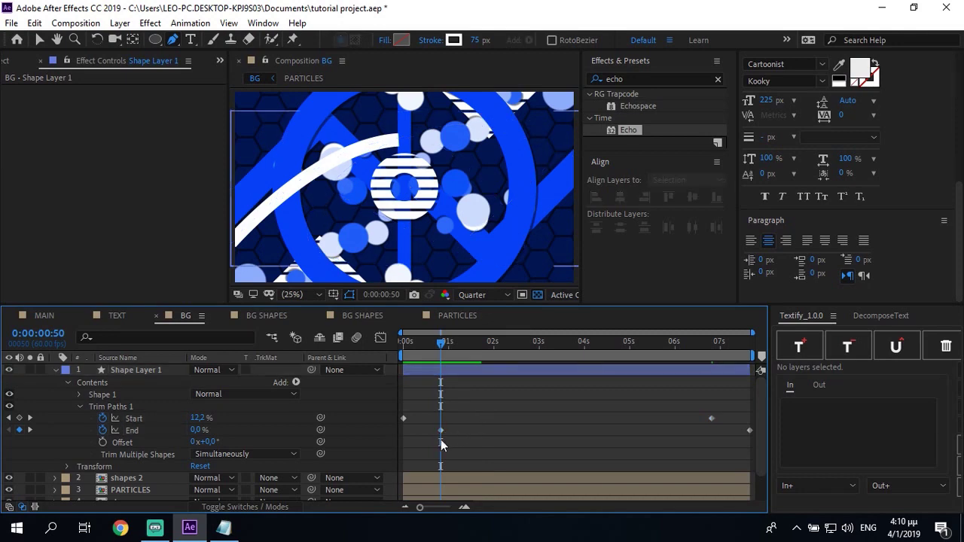
key(shift+Page_Up)
drag(441, 430, 426, 428)
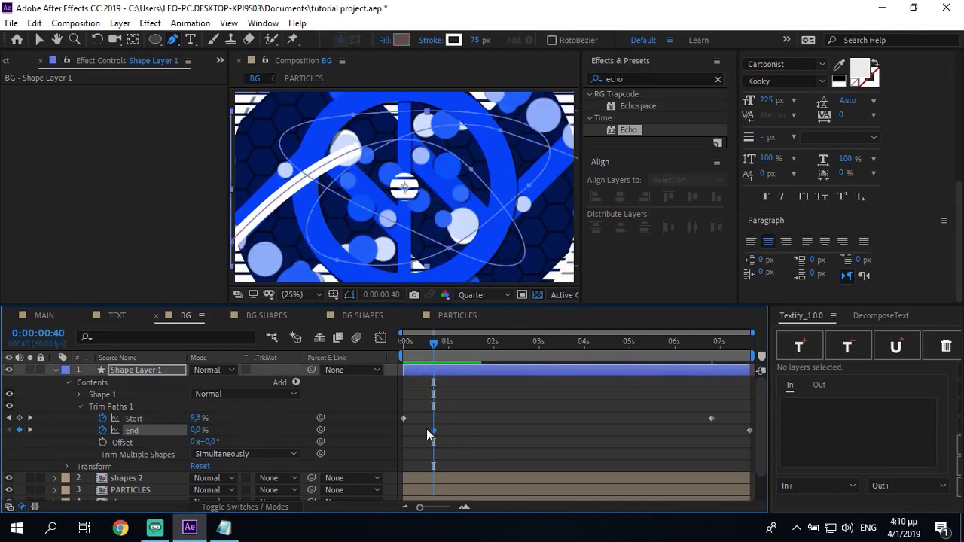
key(k)
key(shift+Page_Down)
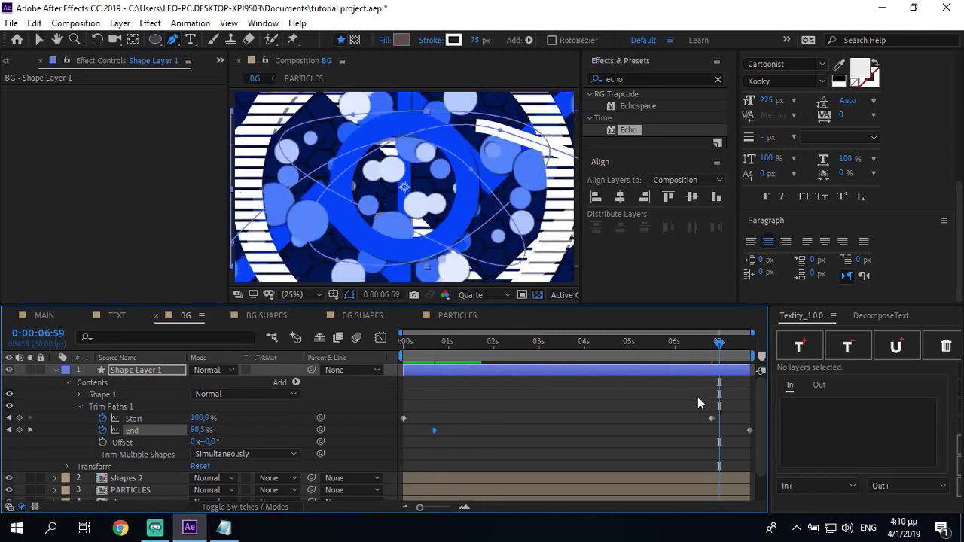
drag(712, 418, 719, 418)
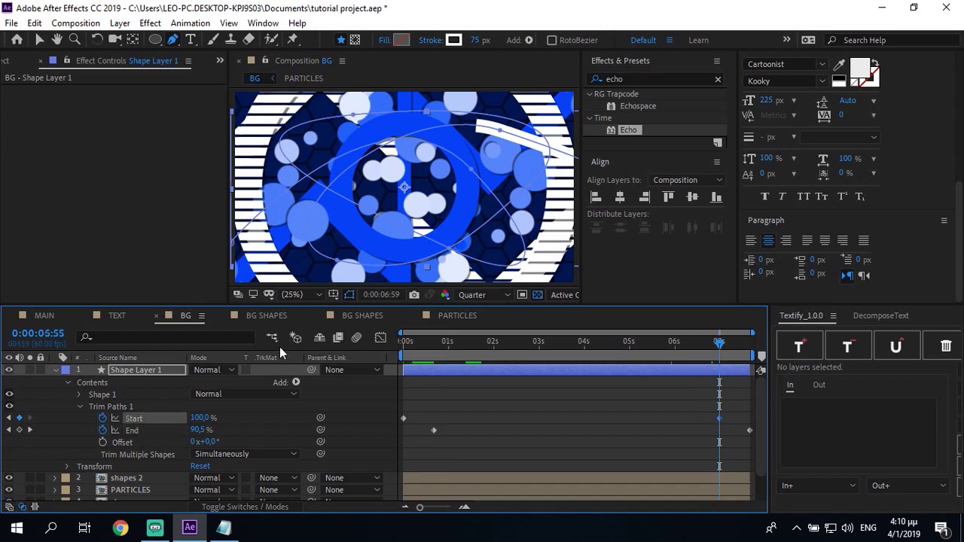
key(Home)
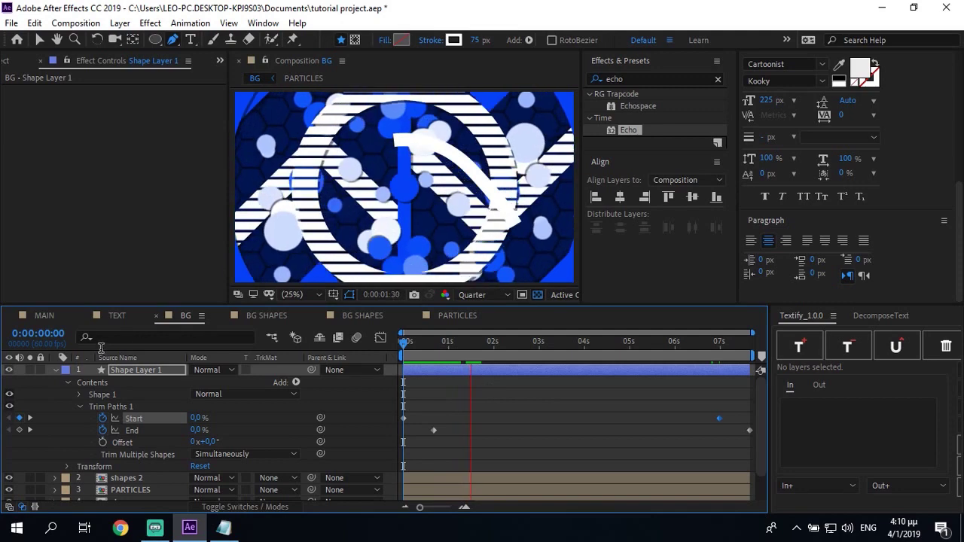
Step: Set Shape Layer 1's Drop Shadow distance to 15
click(54, 369)
click(122, 381)
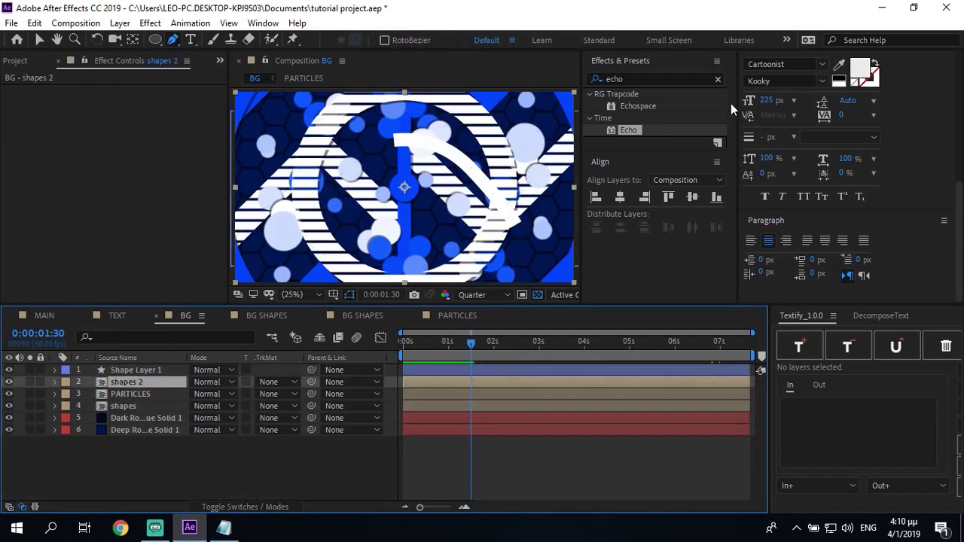
click(155, 358)
click(152, 369)
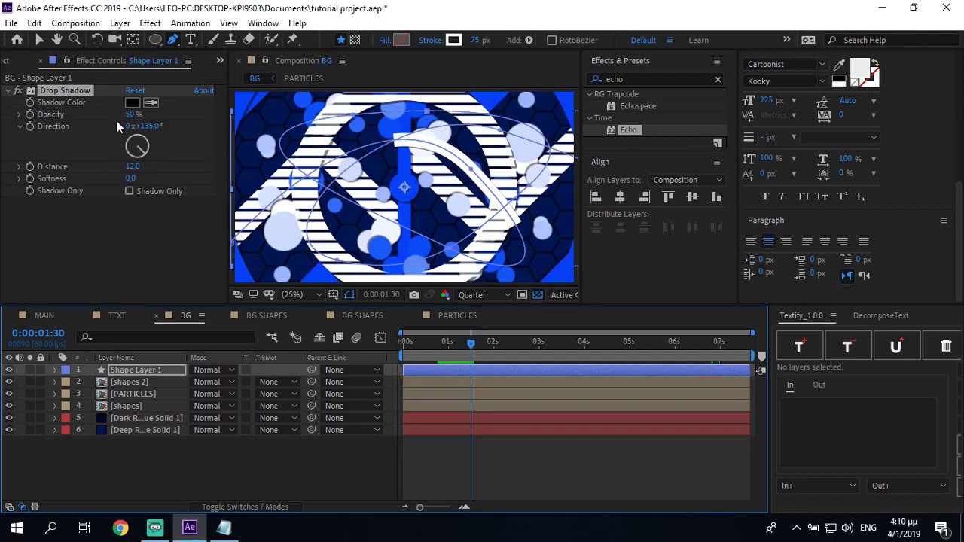
click(135, 167)
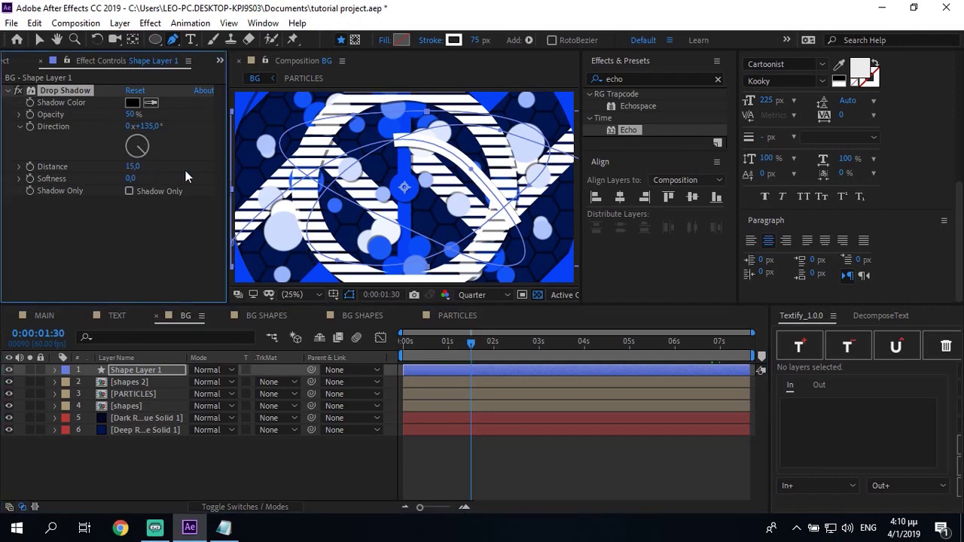
click(105, 369)
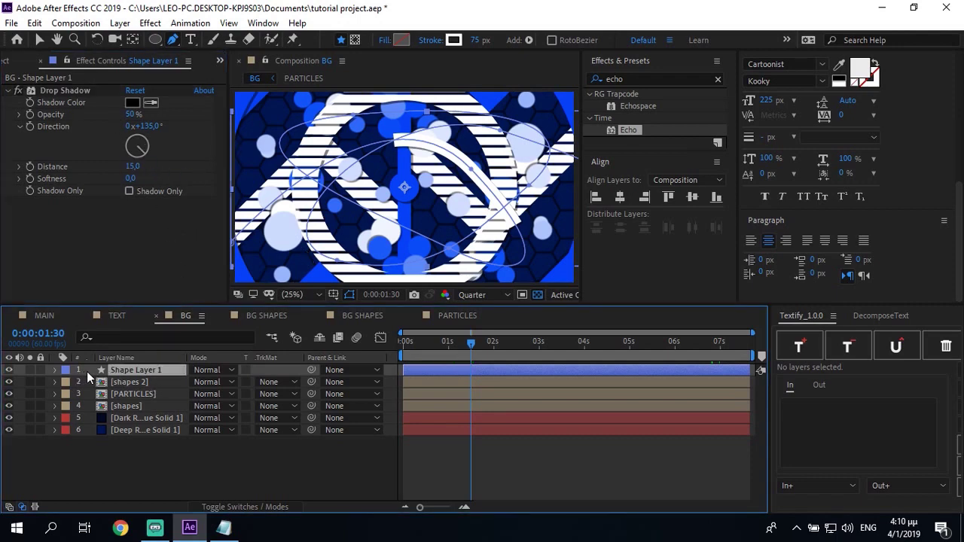
Step: Duplicate Shape Layer 1 and rotate the copy 180°
key(ctrl+d)
key(r)
click(208, 382)
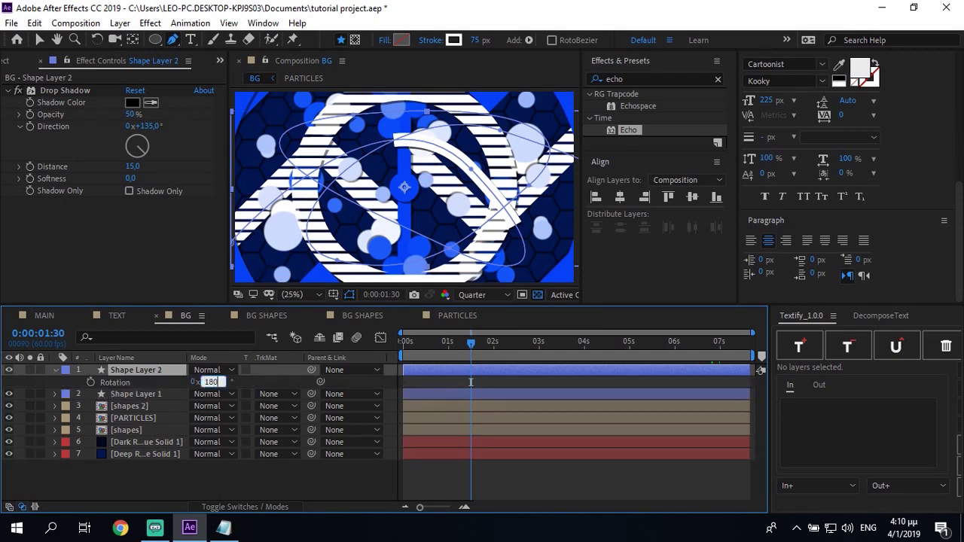
text(180)
key(Return)
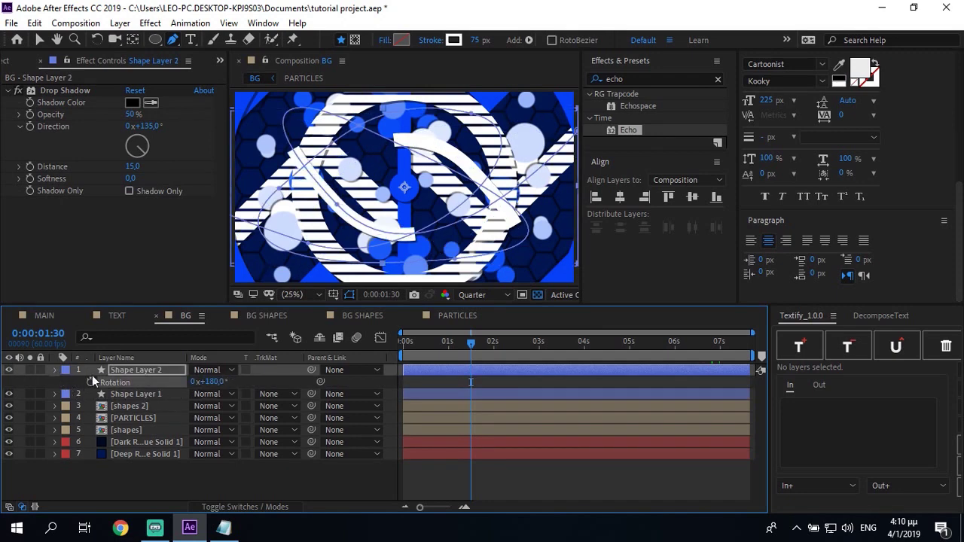
key(r)
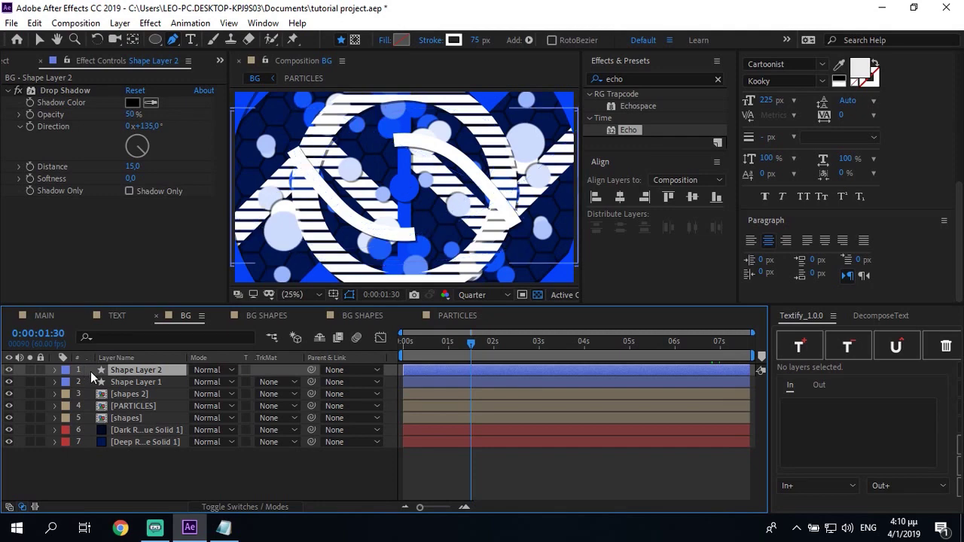
Step: Make another duplicate of Shape Layer 1
click(90, 371)
click(156, 382)
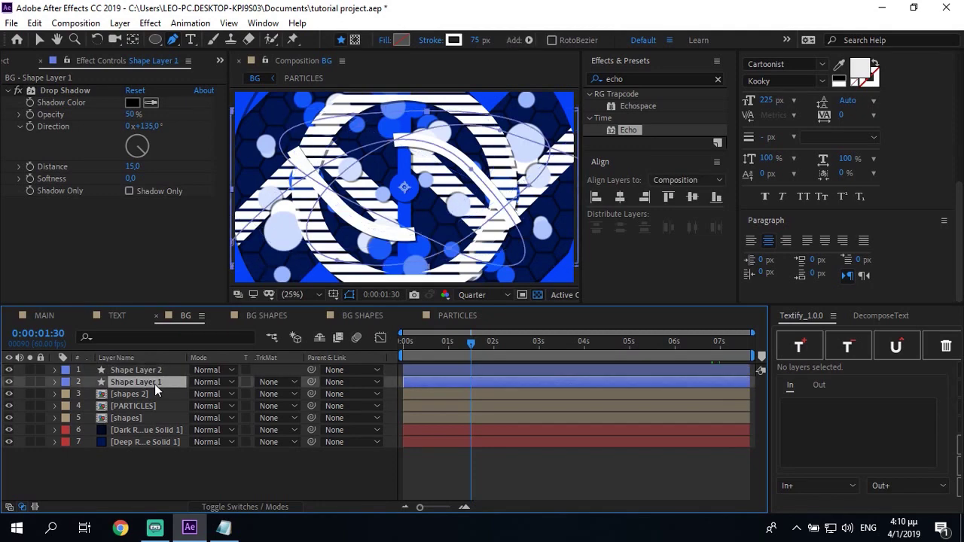
key(ctrl+d)
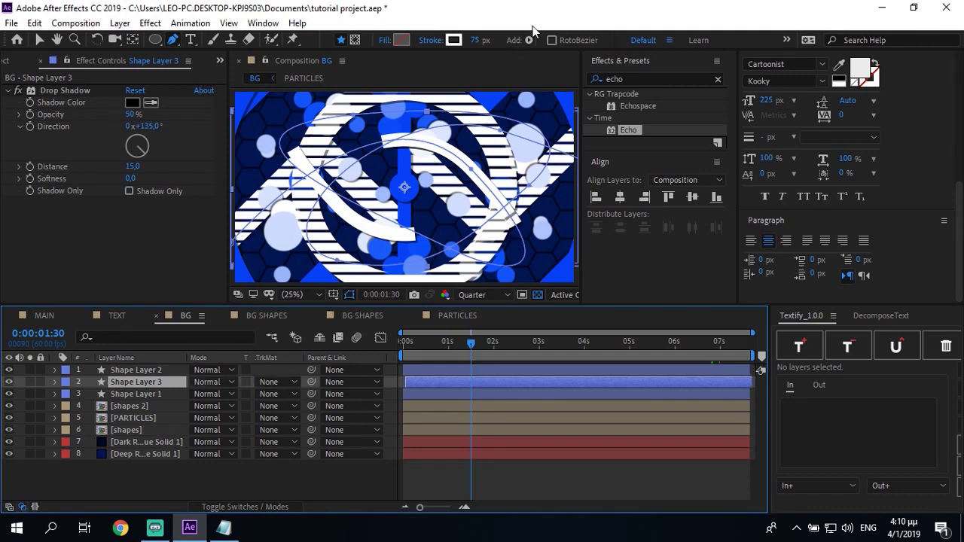
Step: Give Shape Layer 3 a 37.5 px stroke coloured blue 0042FF
click(476, 40)
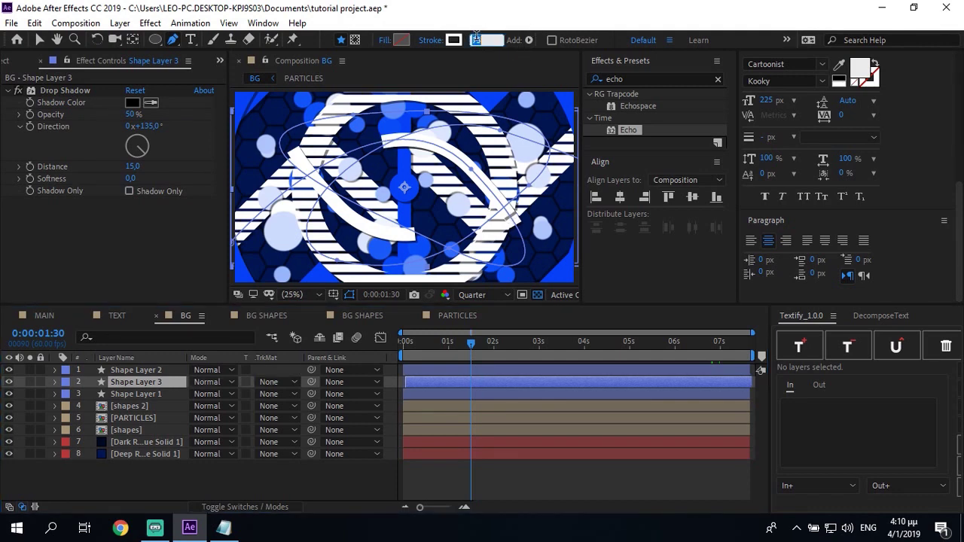
key(Return)
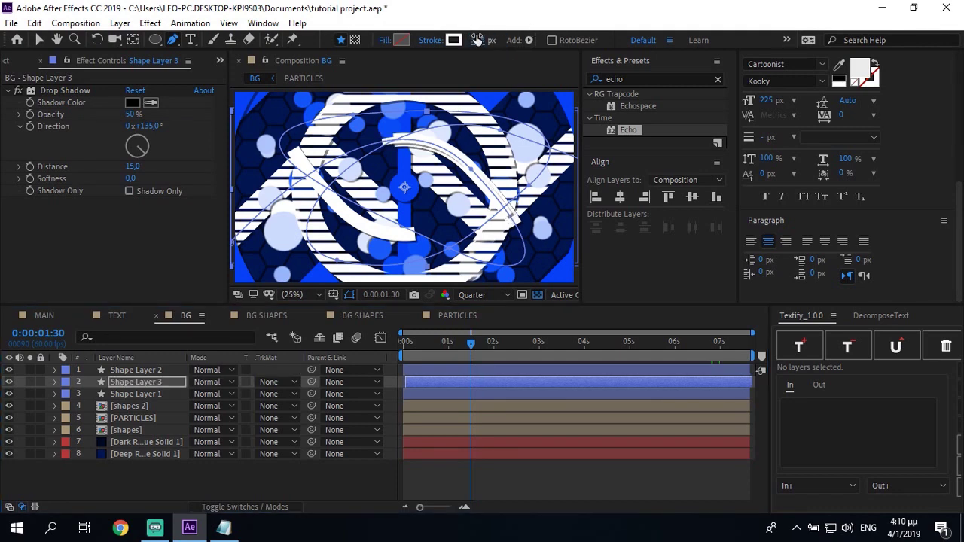
click(452, 41)
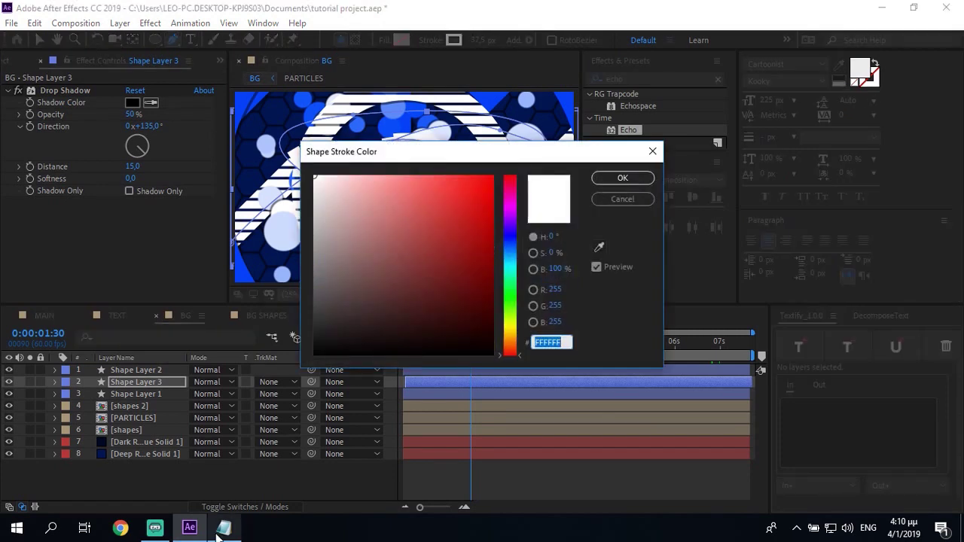
click(223, 527)
click(655, 28)
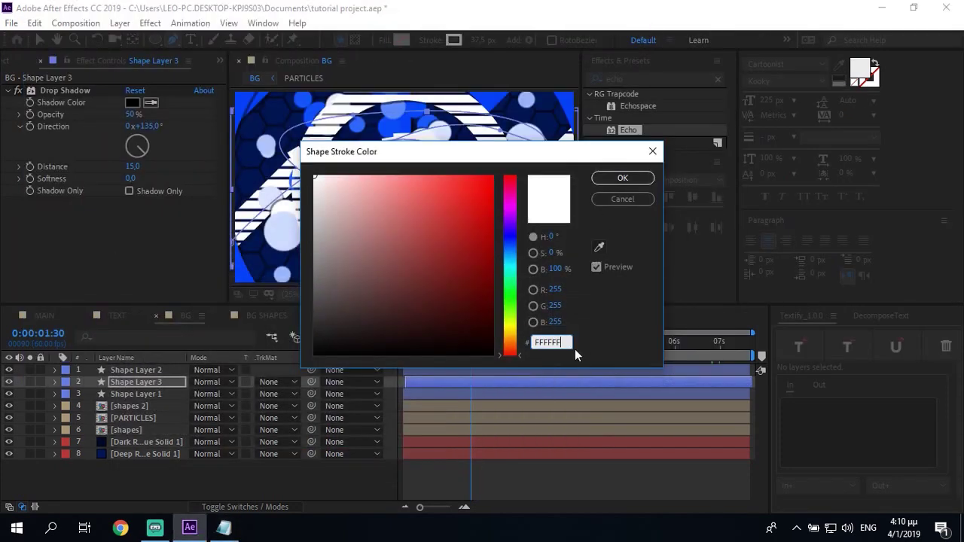
click(557, 342)
text(0042FF)
key(Return)
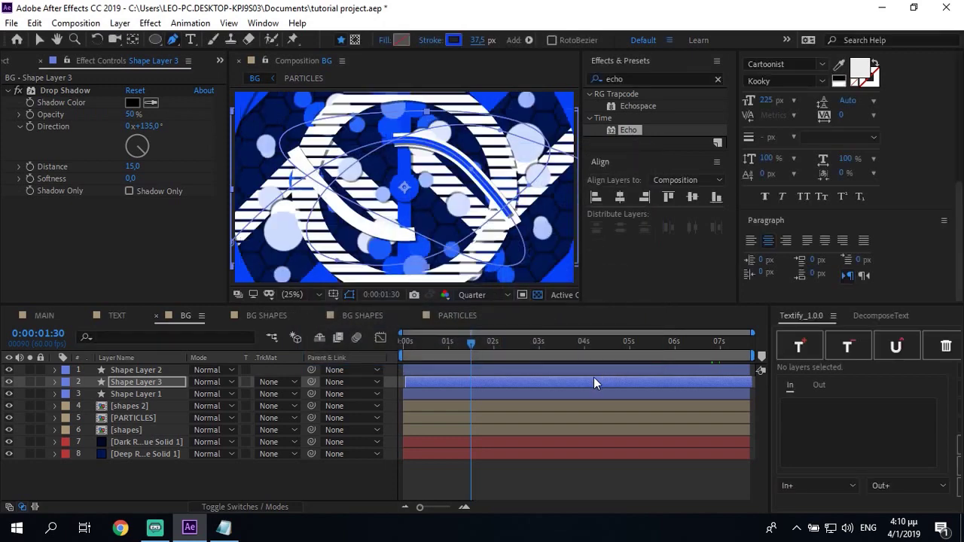
Step: Shift Shape Layer 3's layer bar slightly later in the timeline
click(473, 384)
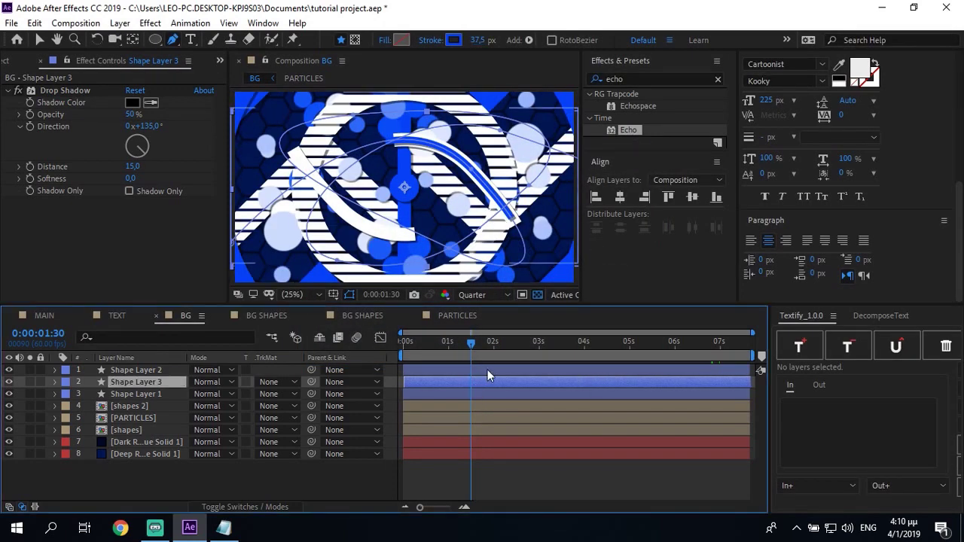
drag(487, 375, 494, 375)
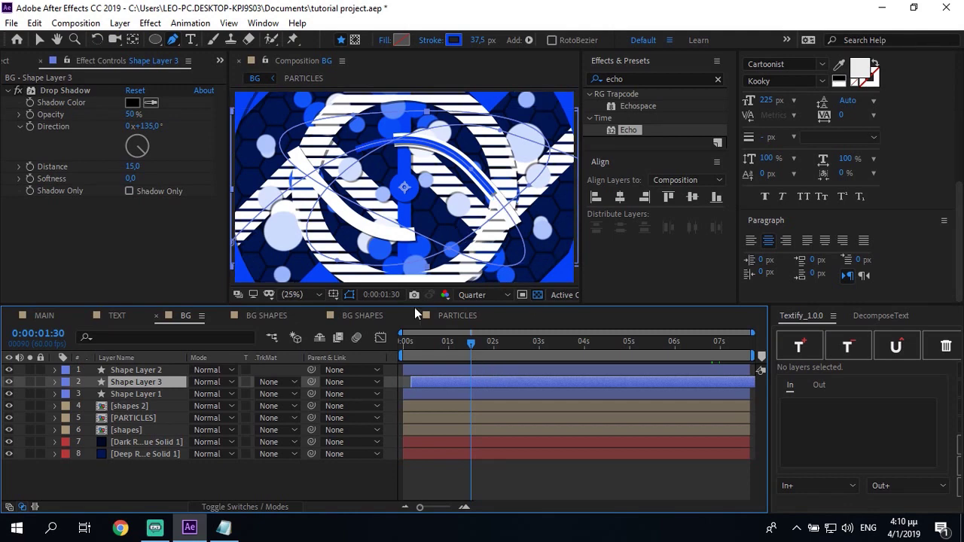
click(433, 373)
click(420, 383)
Step: Duplicate Shape Layer 3, move the copy to the top, rotate it 180°, and preview from frame 0
key(ctrl+d)
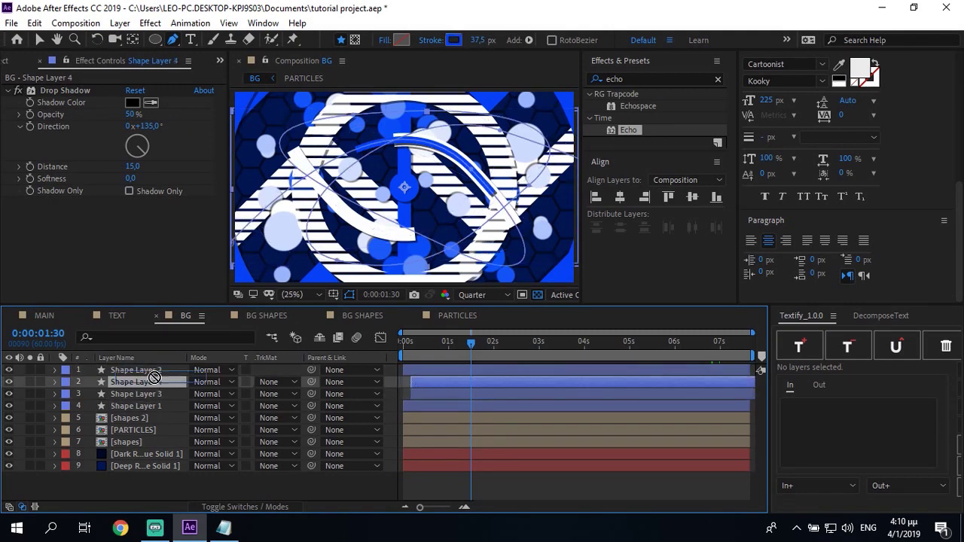
drag(165, 383, 158, 368)
key(r)
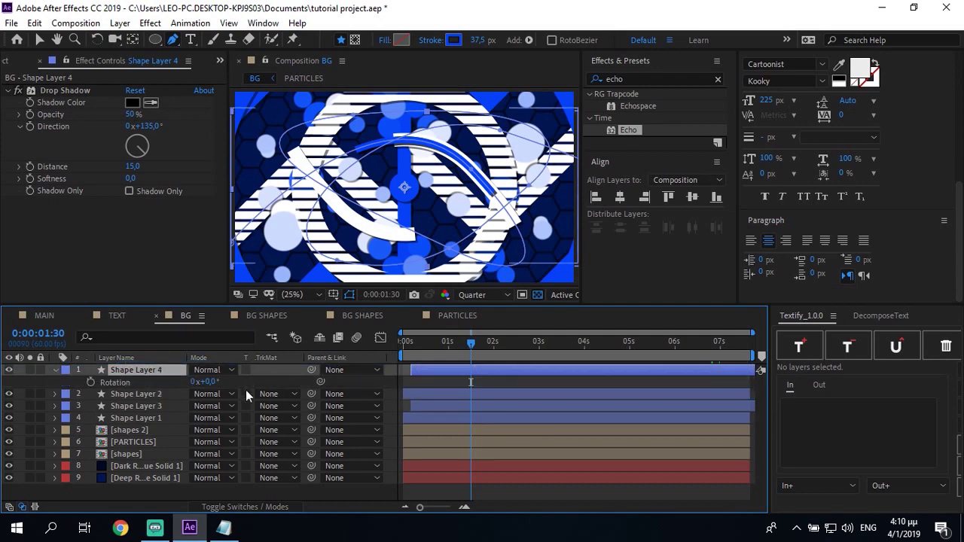
click(208, 382)
text(180)
key(Return)
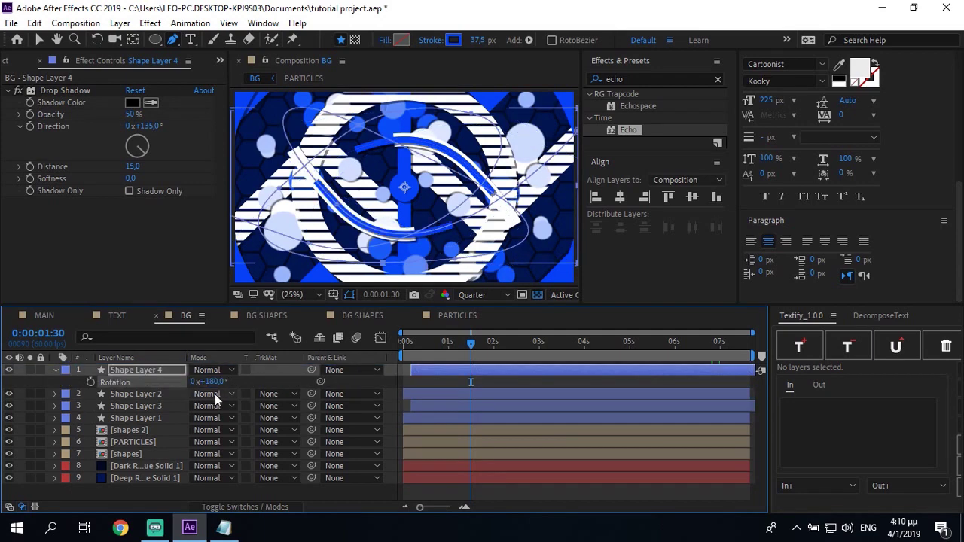
key(r)
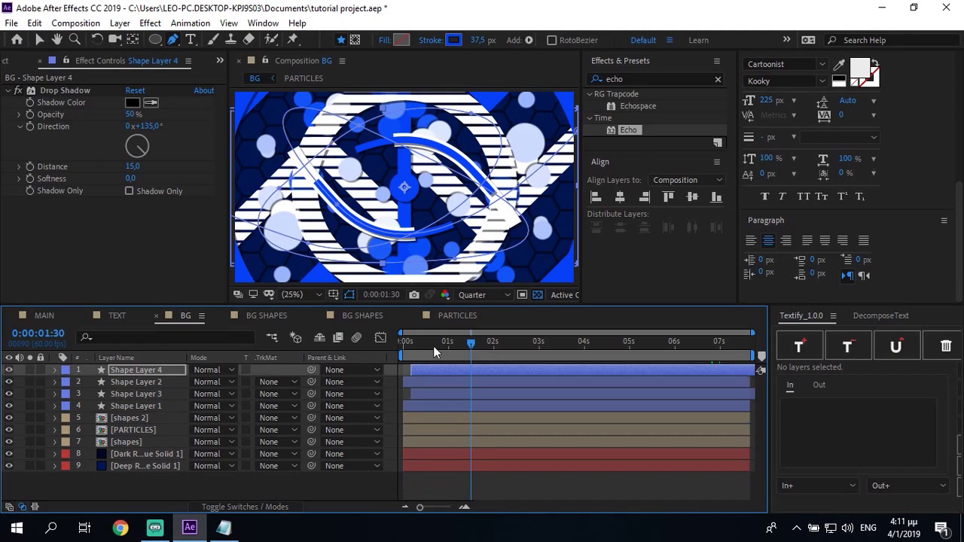
drag(433, 346, 286, 366)
key(space)
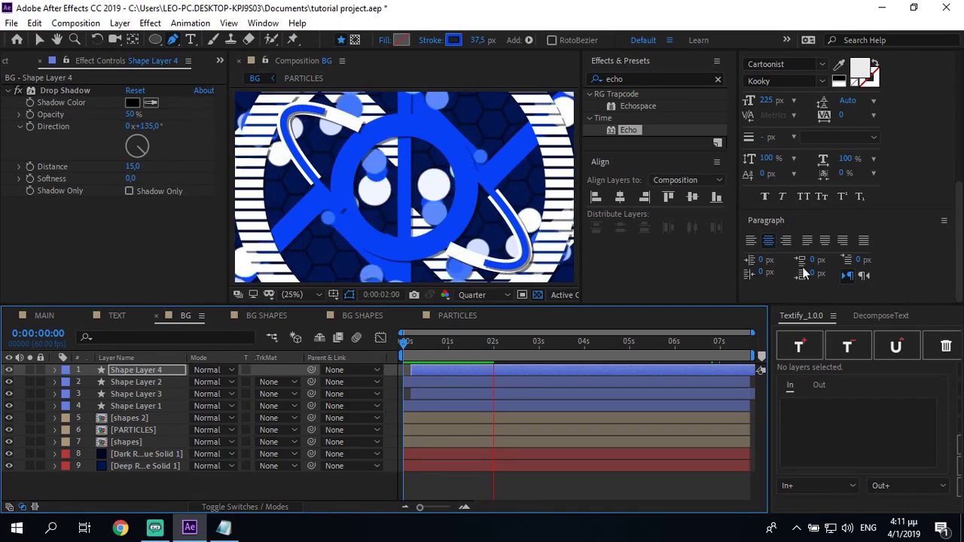
Step: Stop the preview and move from the TEXT and BG comps to the MAIN composition with its mp3 layer
click(296, 483)
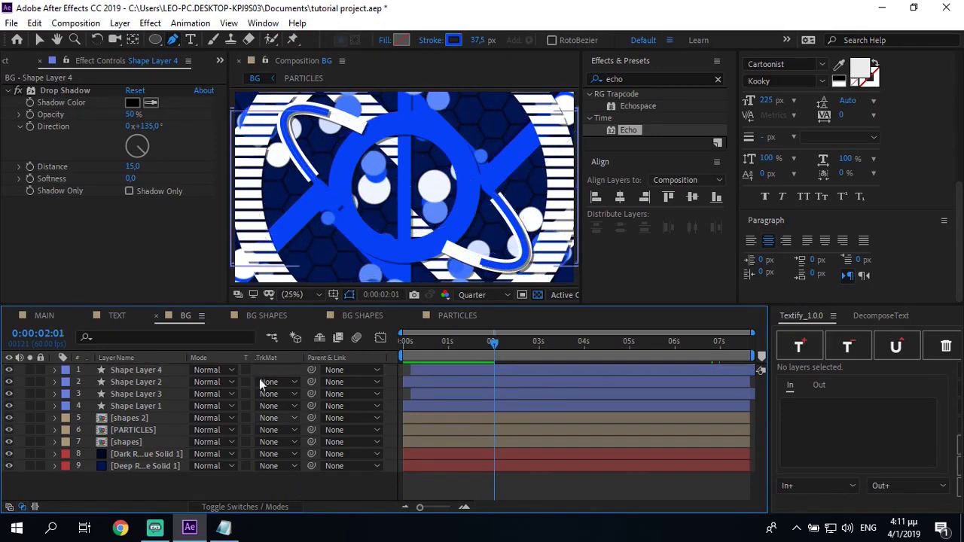
click(112, 314)
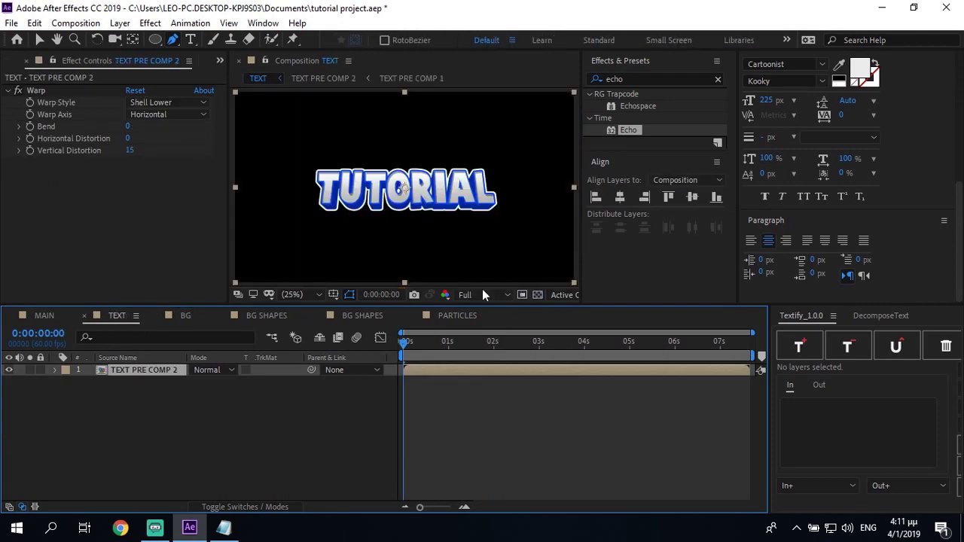
click(186, 315)
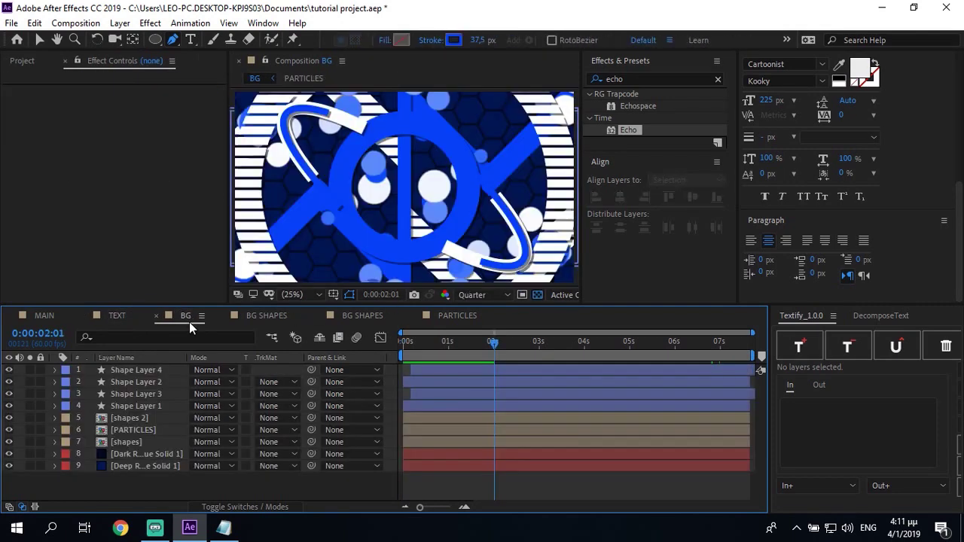
click(50, 315)
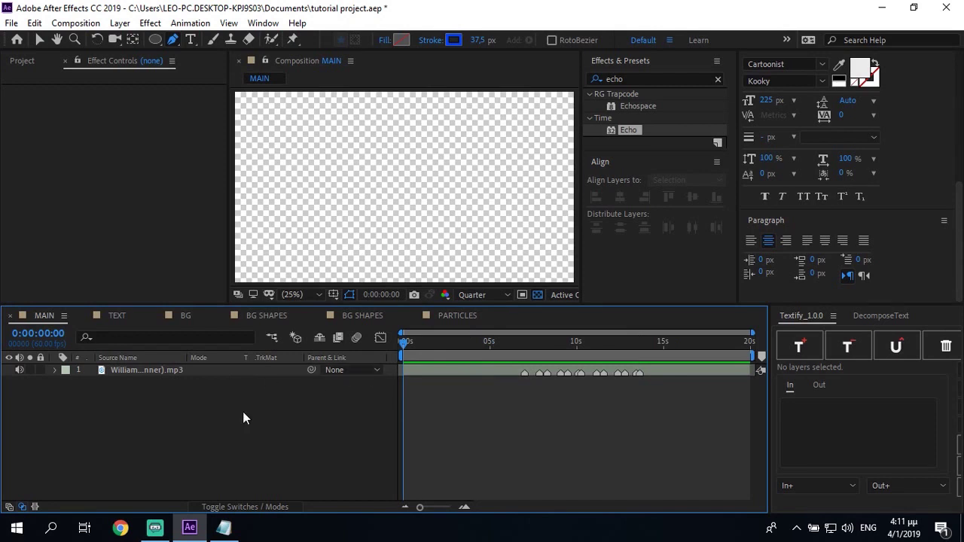